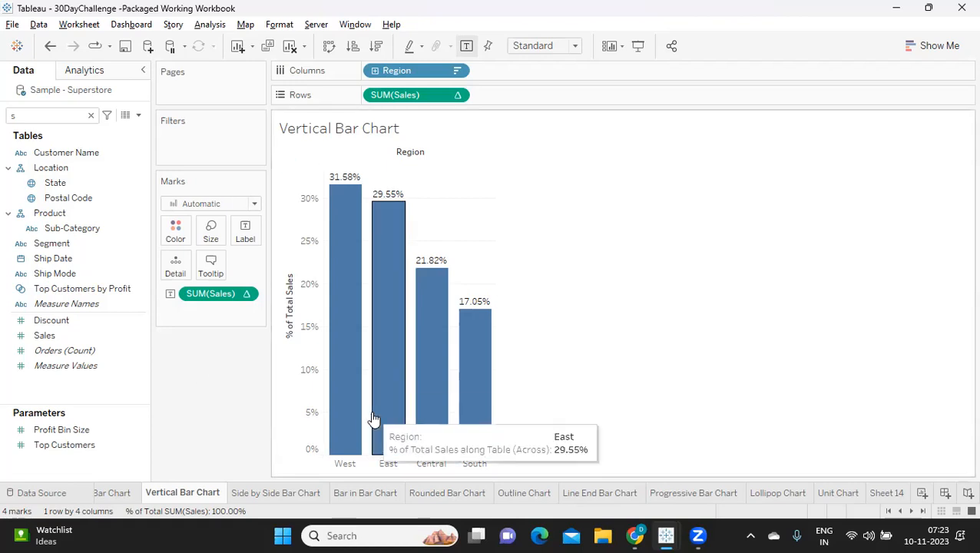
Open the empty Sheet 14 and place the Region field on Rows.
left_click(875, 491)
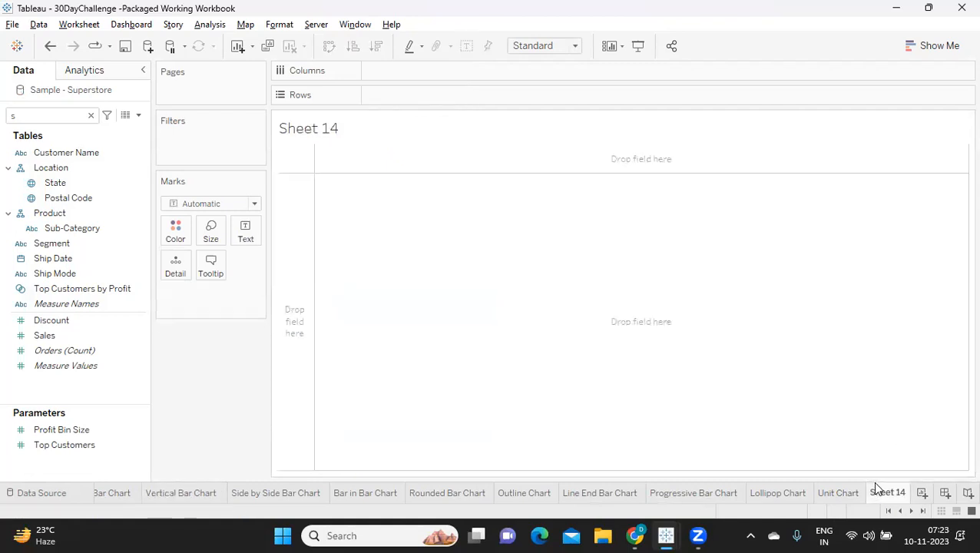
left_click(94, 119)
left_click(92, 116)
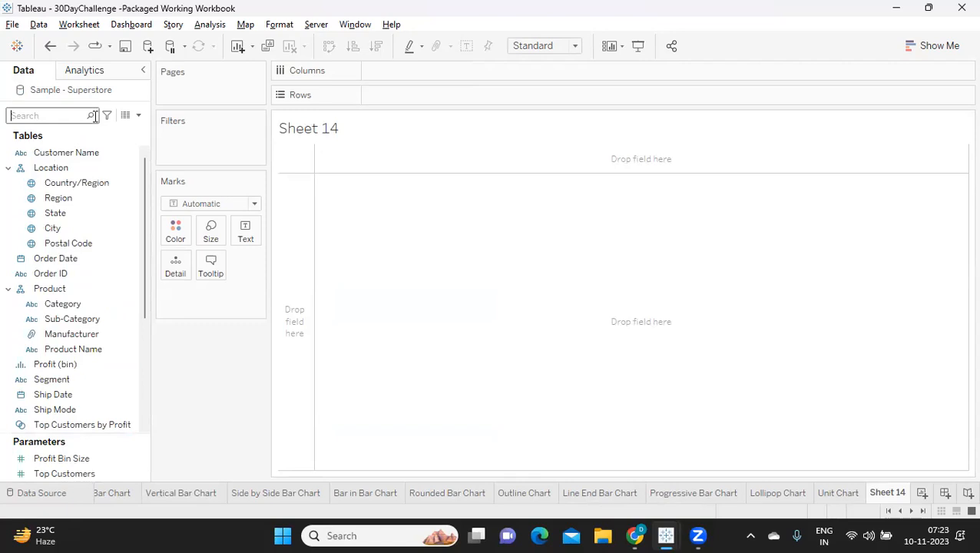
type("re")
left_click_drag(63, 176, 398, 93)
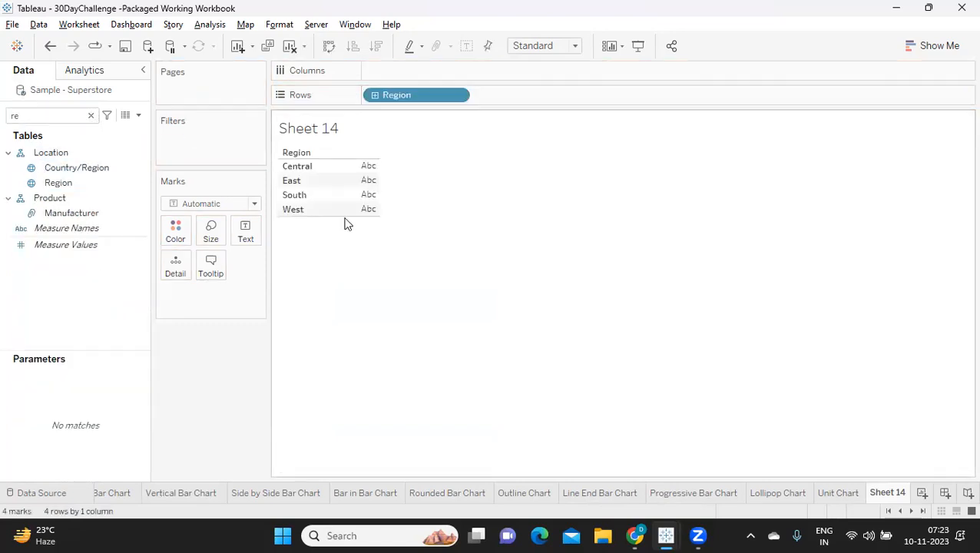
Find the Sales measure and place it on Columns to chart sales by region.
left_click(62, 116)
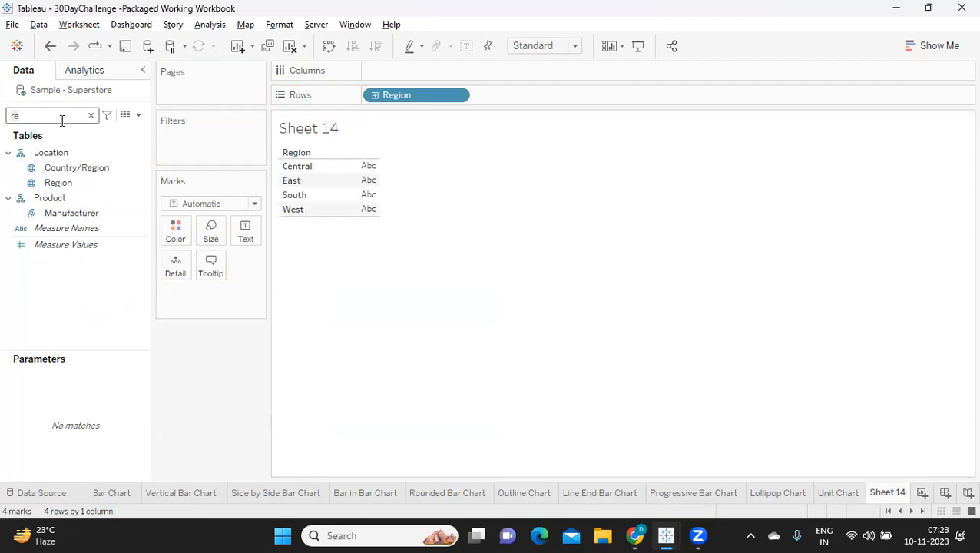
key("BackSpace")
key("BackSpace")
type("sa")
left_click_drag(55, 162, 431, 74)
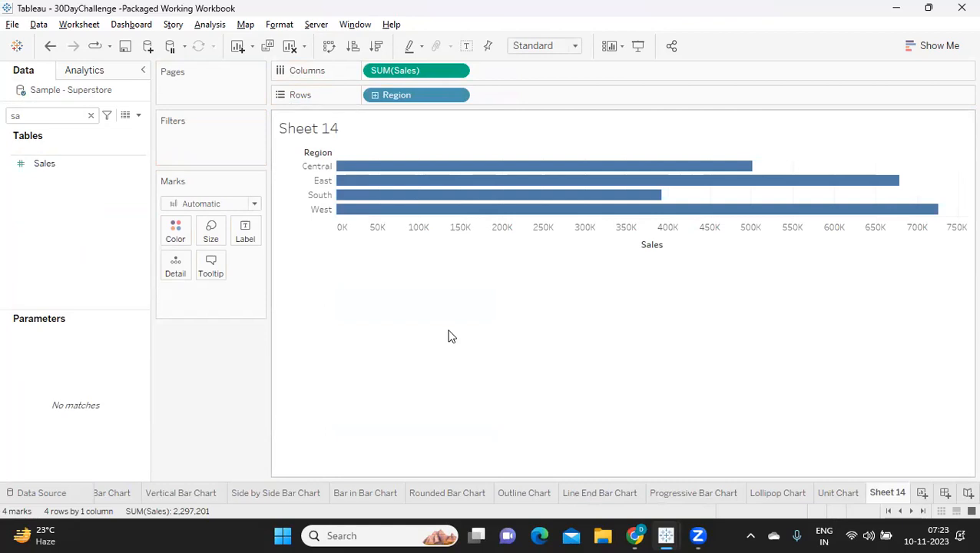
Apply a Percent of Total quick table calculation to the Sales measure on Columns.
left_click(458, 71)
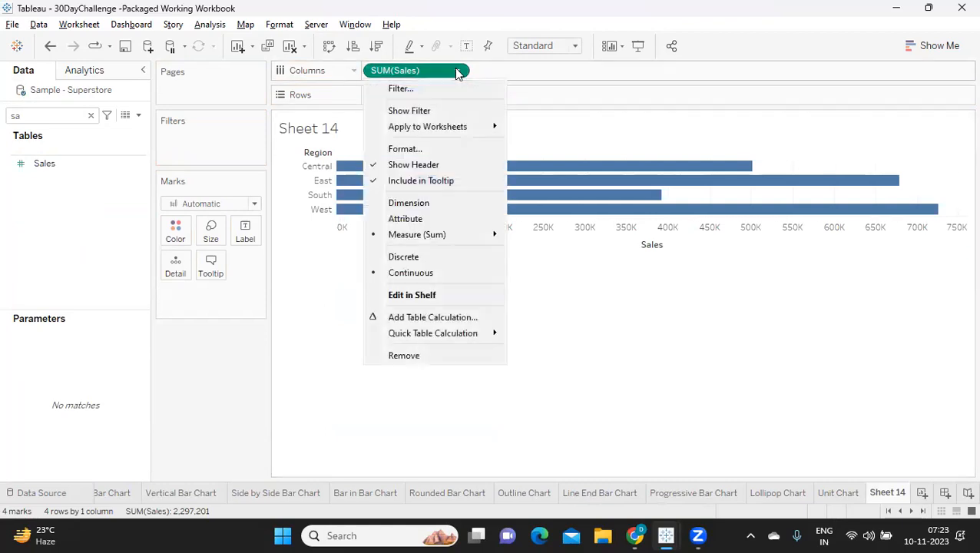
mouse_move(452, 336)
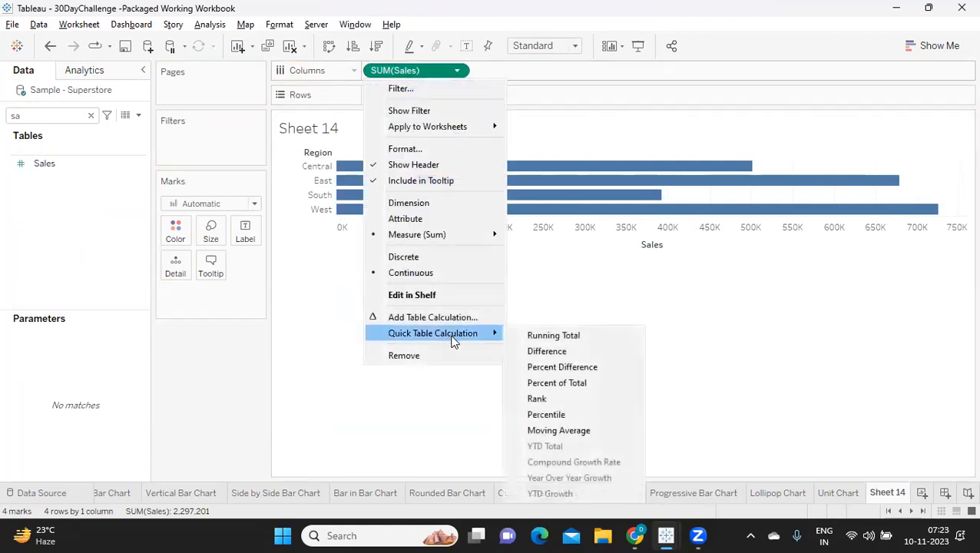
left_click(554, 384)
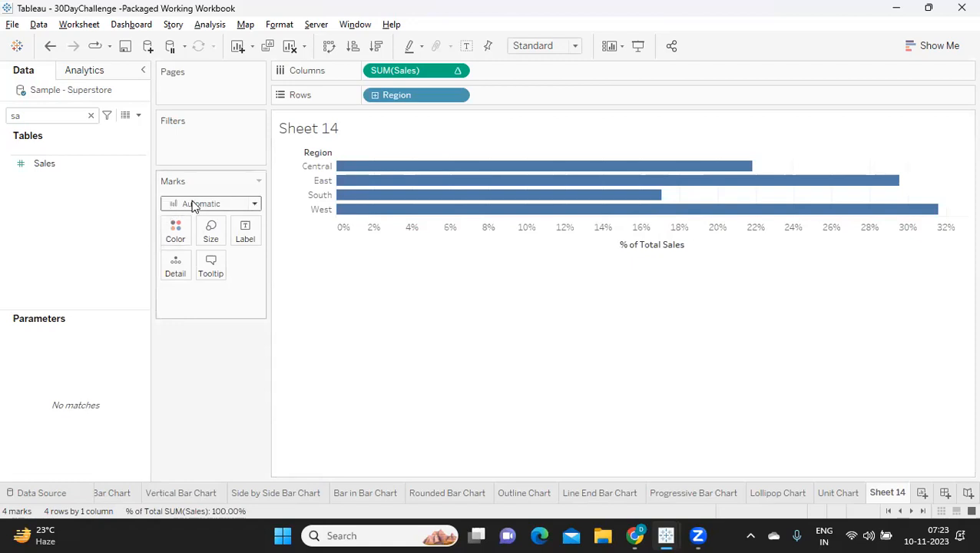
Change the chart's mark type to Circle.
left_click(929, 46)
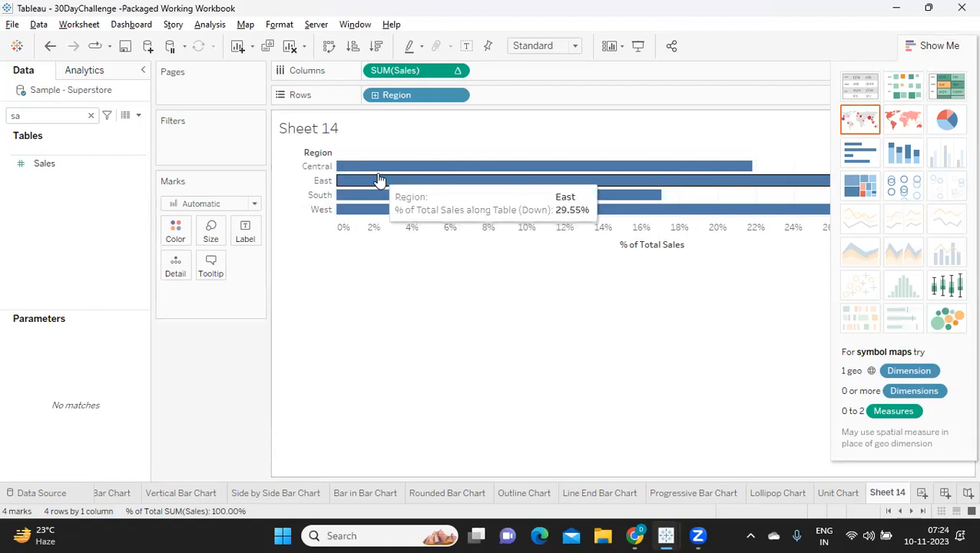
left_click(250, 204)
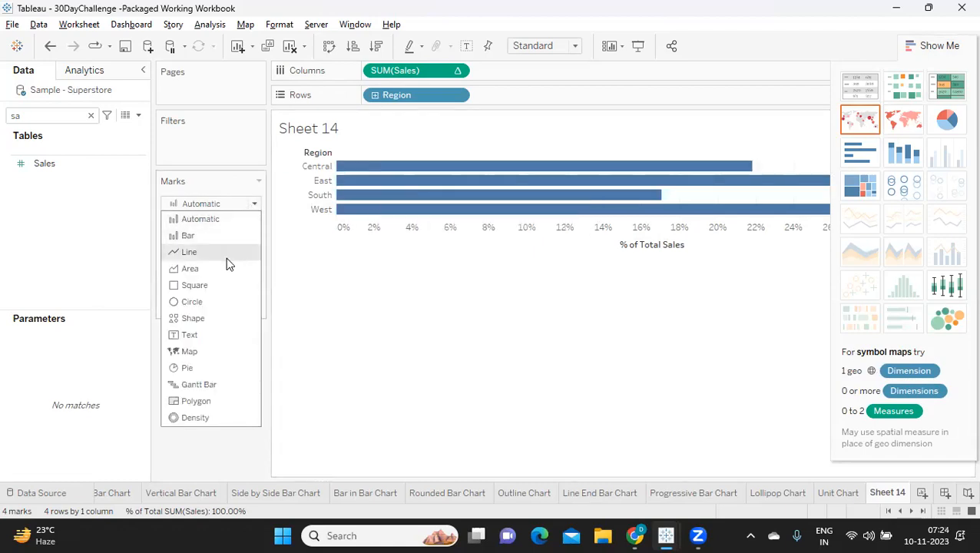
left_click(222, 304)
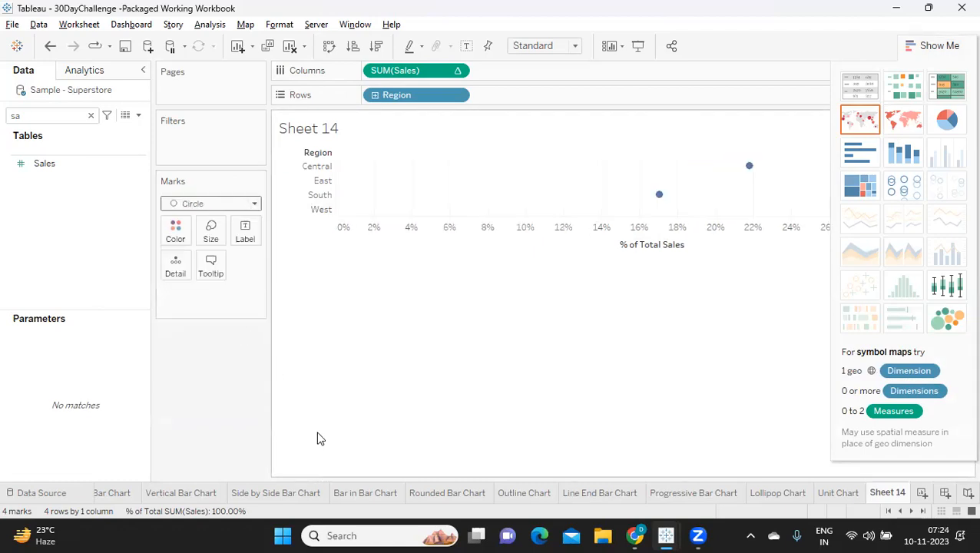
left_click(927, 60)
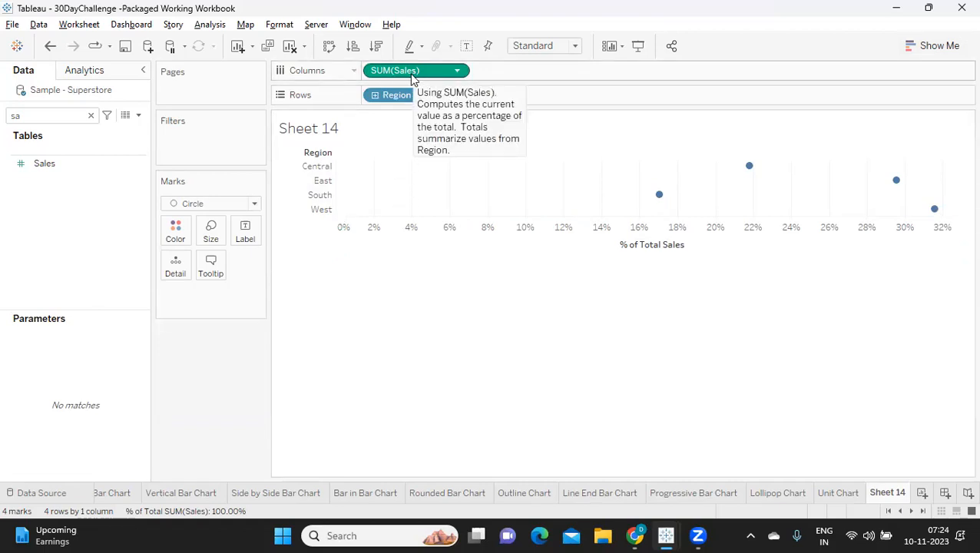
Copy the percent-of-total Sales measure to Rows after Region and make the copy discrete.
left_click_drag(413, 77, 530, 99)
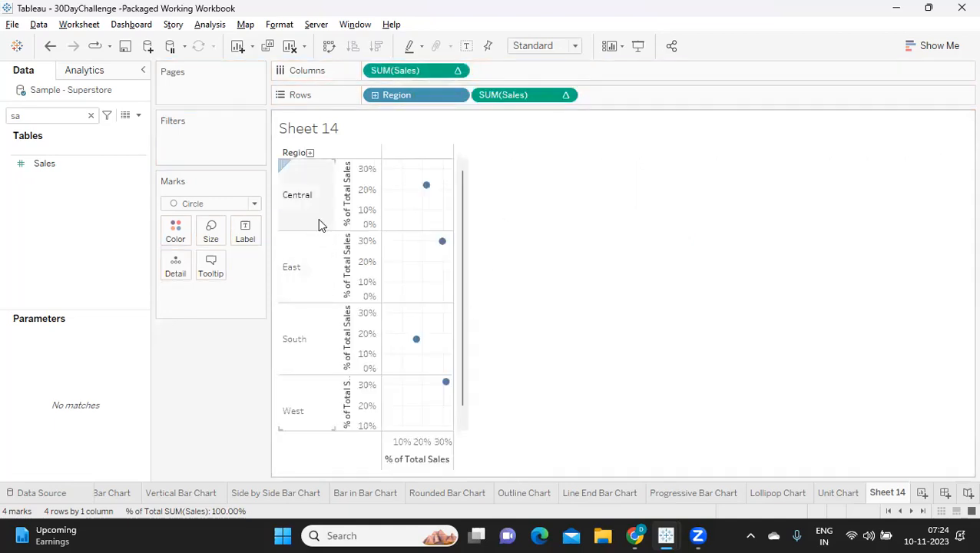
left_click(566, 96)
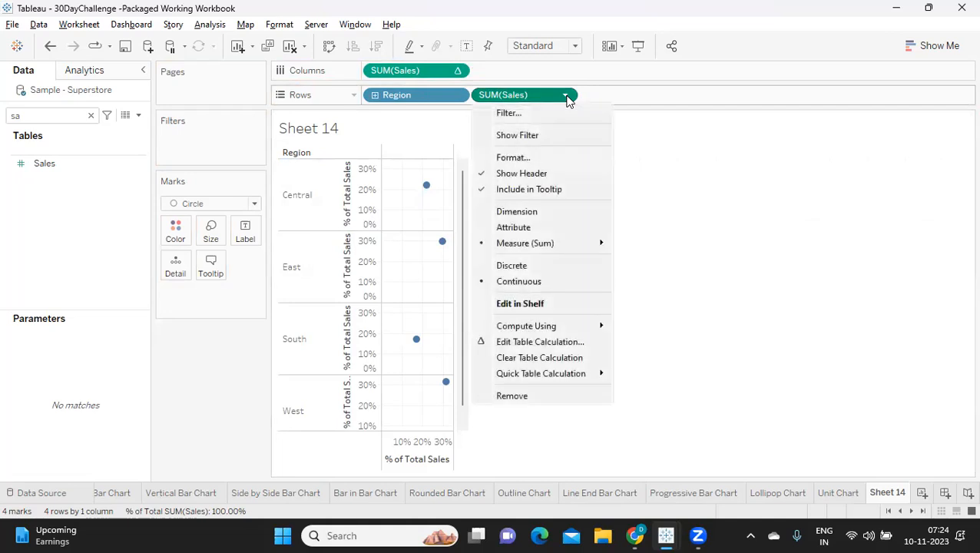
left_click(537, 266)
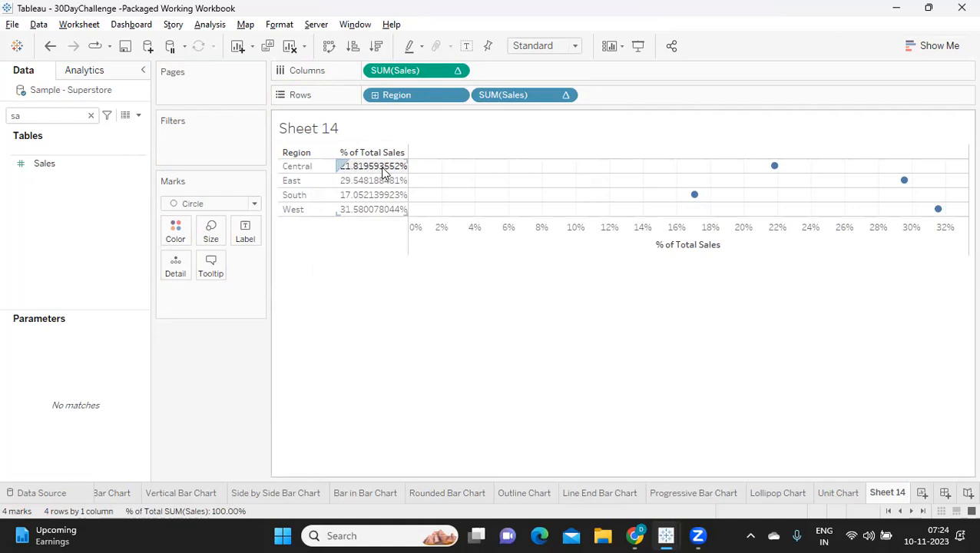
Format the discrete Sales header numbers as Percentage with 0 decimal places and narrow that header column.
left_click(565, 95)
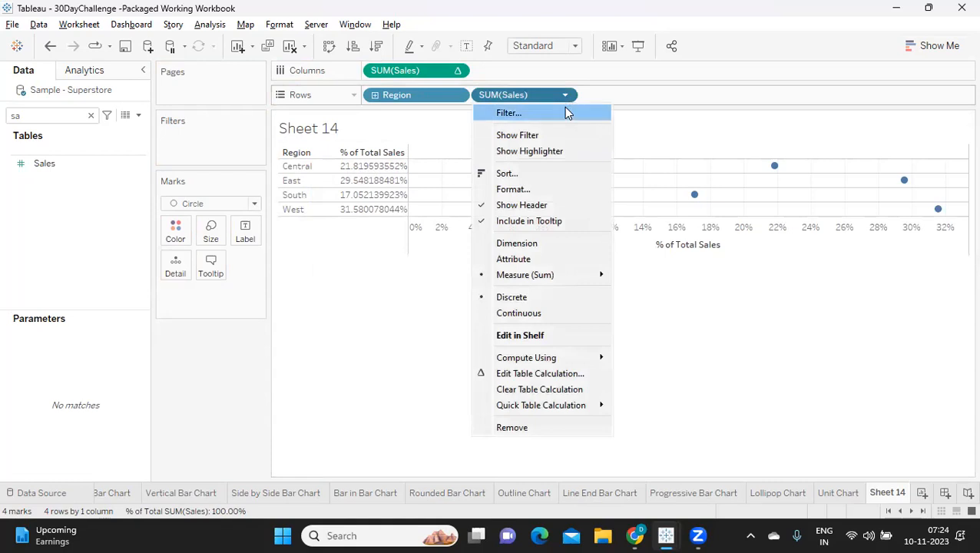
left_click(513, 190)
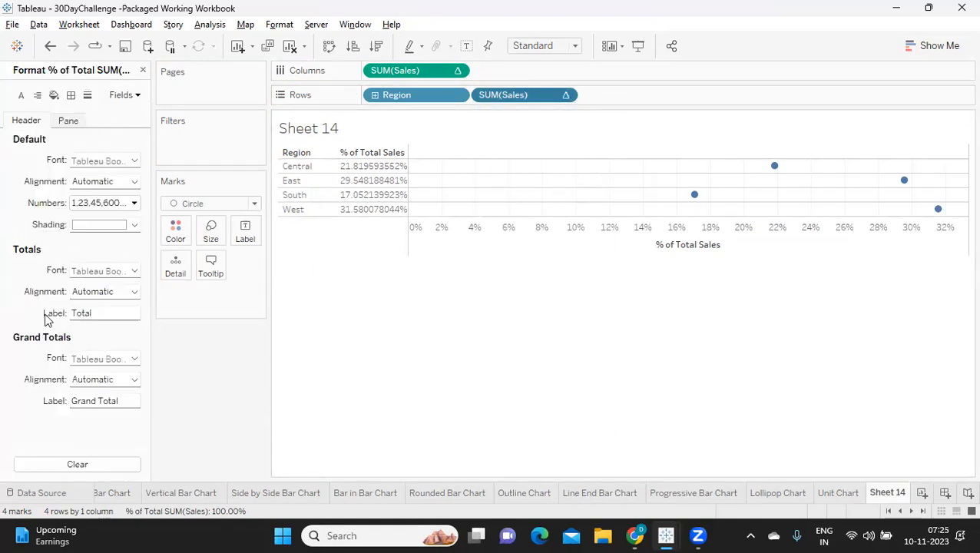
left_click(89, 203)
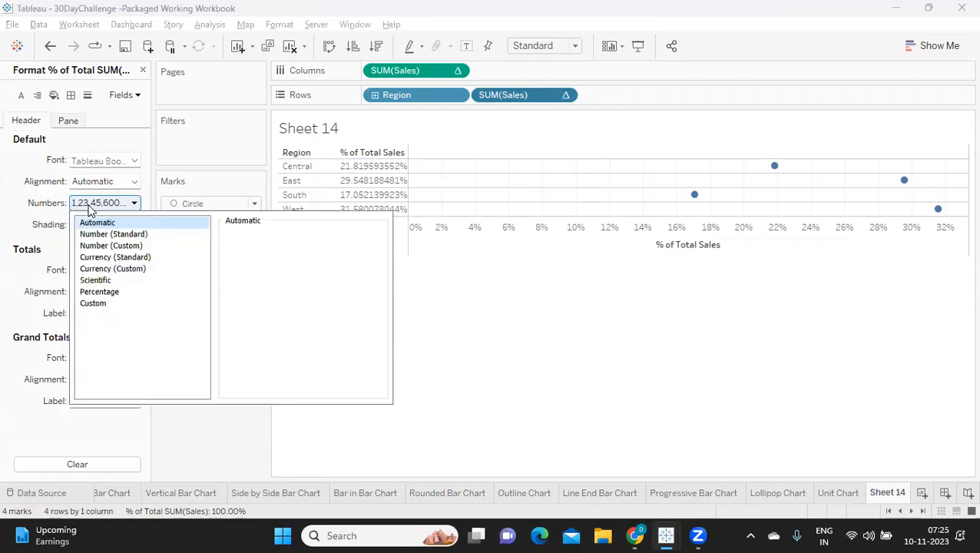
left_click(100, 292)
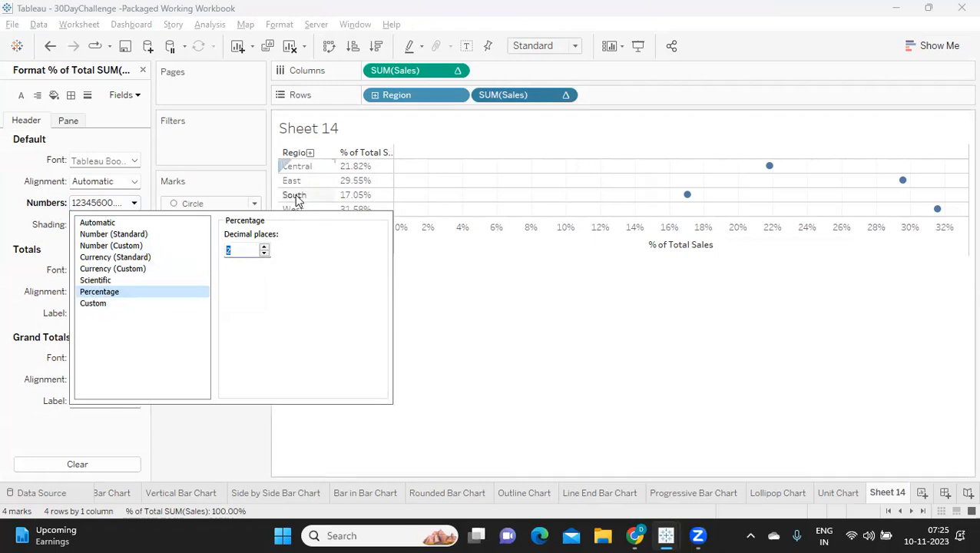
left_click(264, 254)
left_click(264, 253)
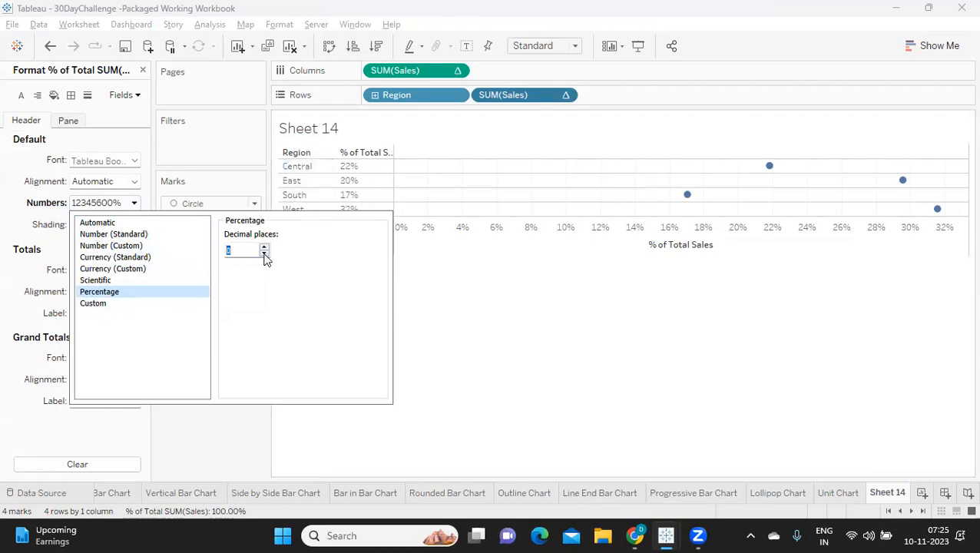
left_click(242, 440)
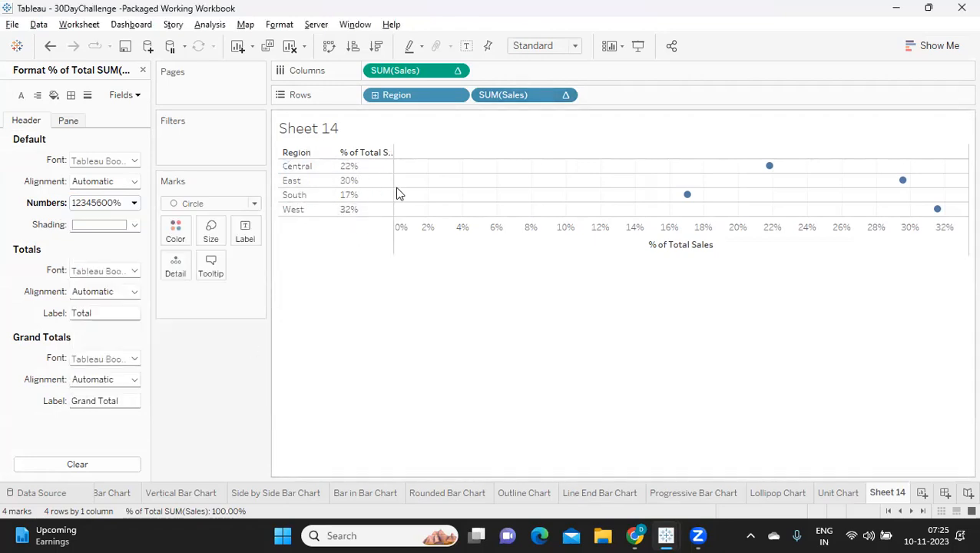
left_click_drag(392, 188, 370, 195)
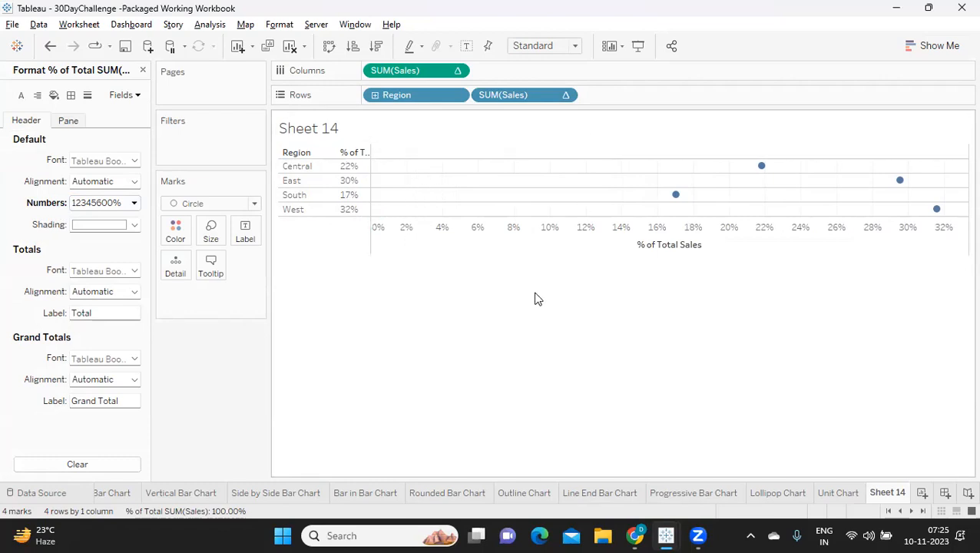
Add the ad hoc calculation max(0) to Rows after the discrete Sales field.
double_click(605, 97)
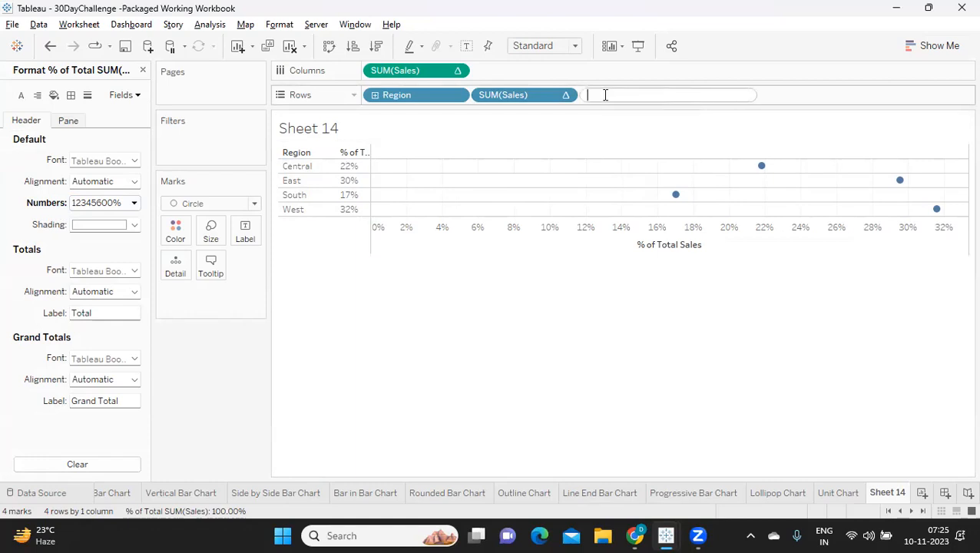
type("max")
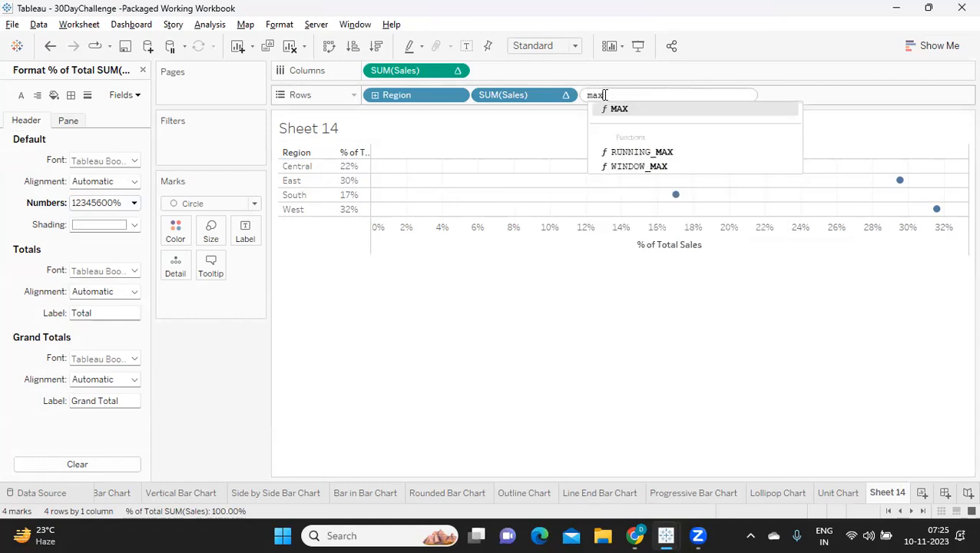
type("(")
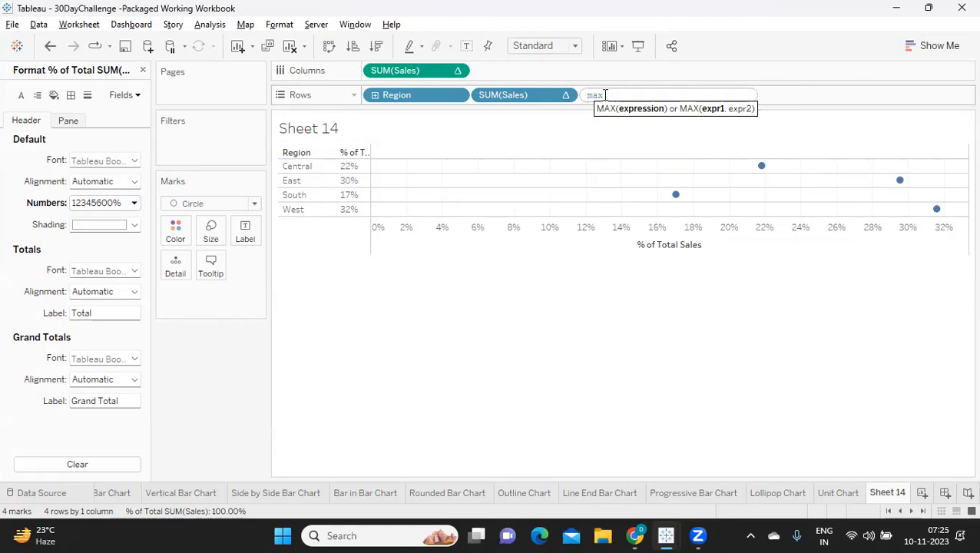
type("0)")
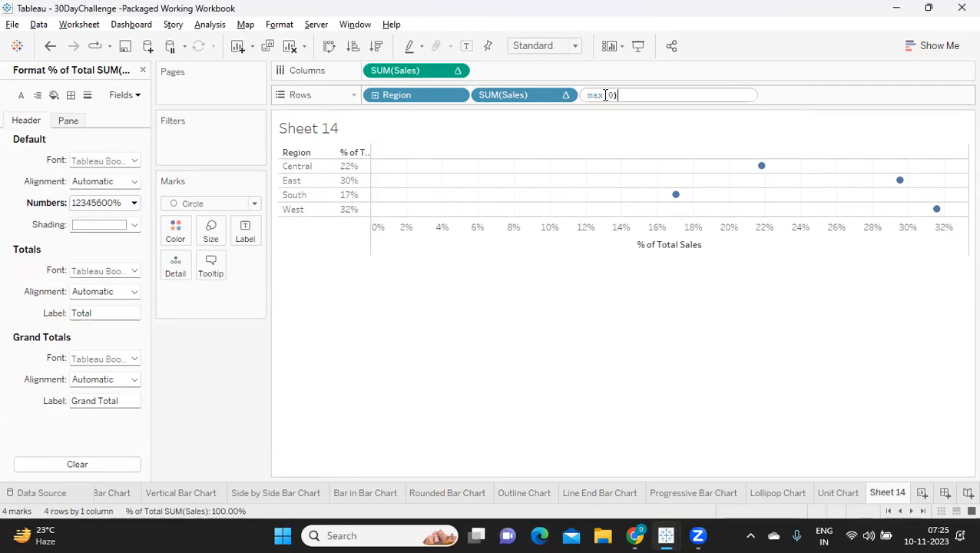
key("Return")
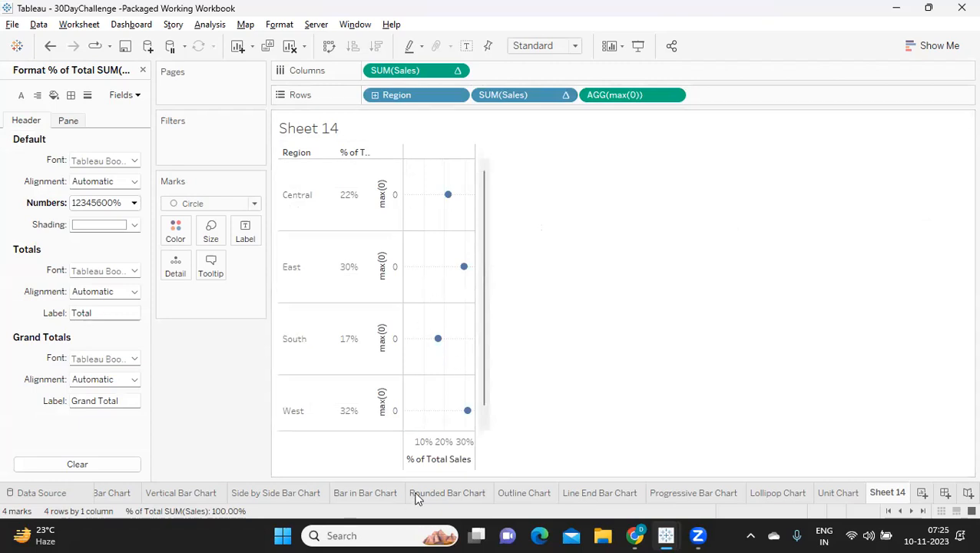
Give the % of Total Sales axis a fixed range from 0 to 1.
mouse_move(448, 197)
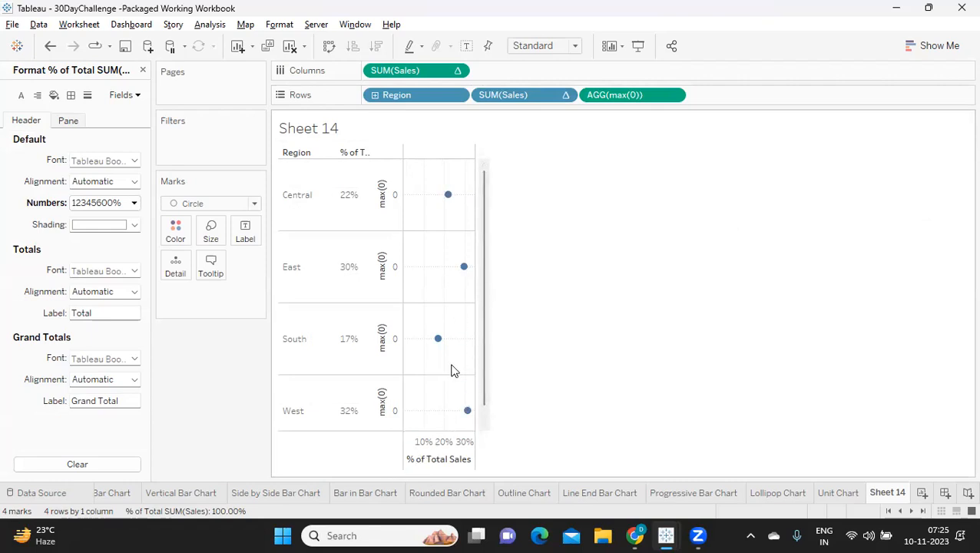
mouse_move(468, 413)
left_click(433, 456)
right_click(433, 457)
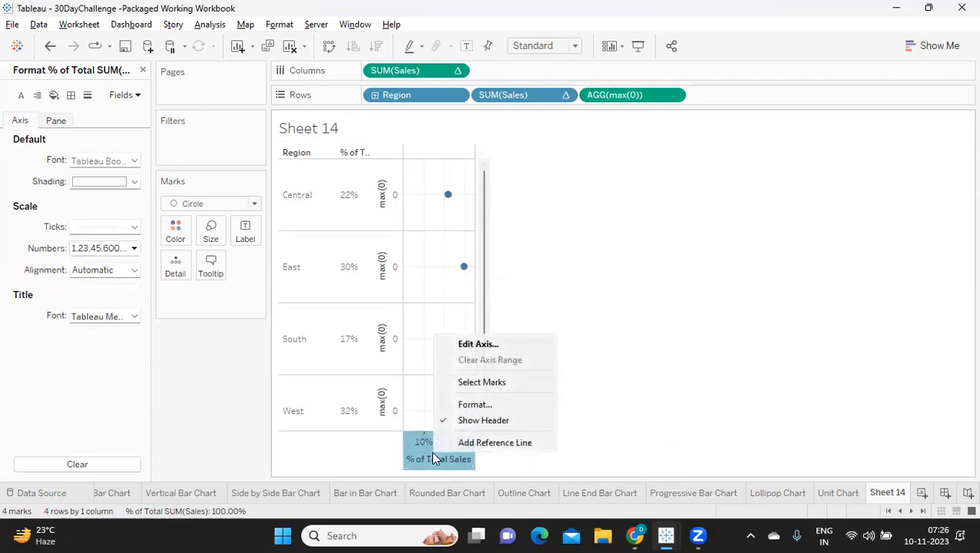
left_click(477, 345)
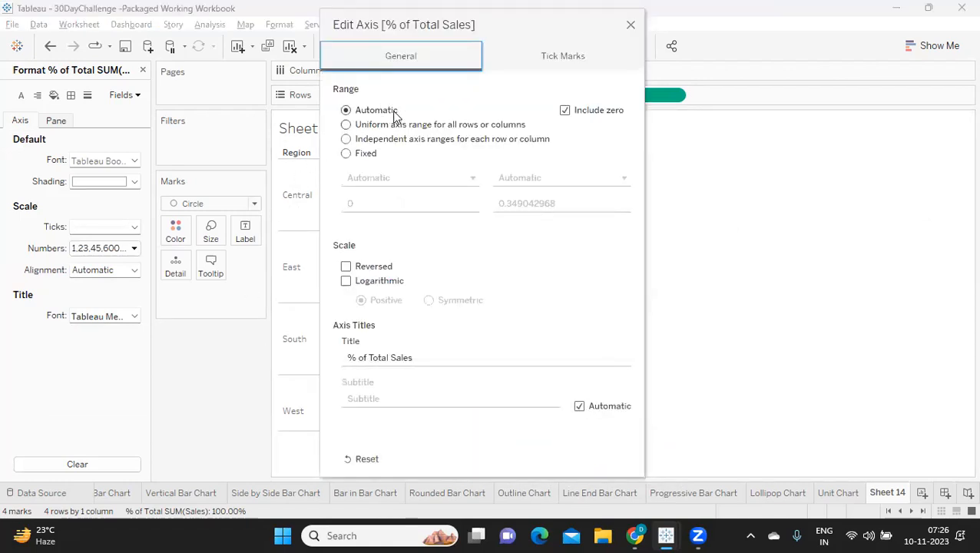
left_click(347, 154)
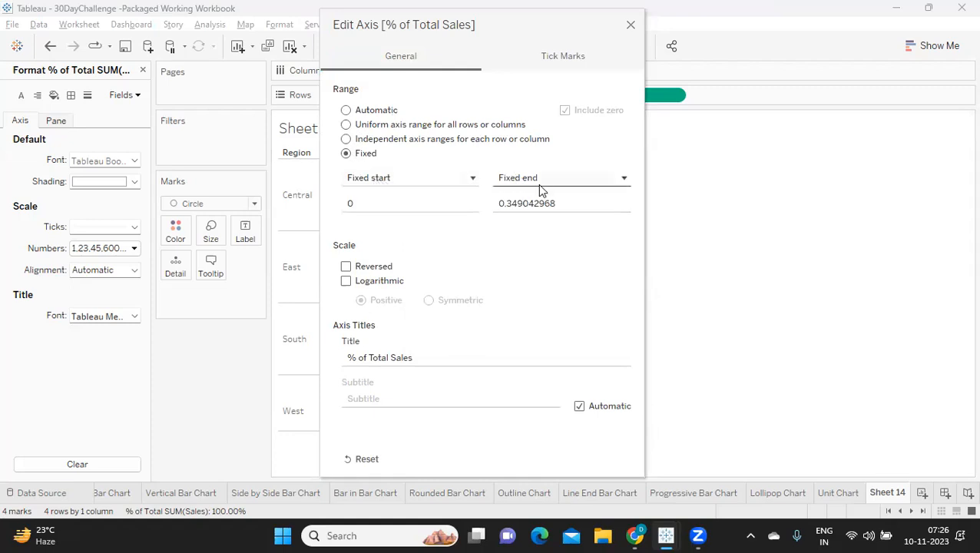
left_click(362, 204)
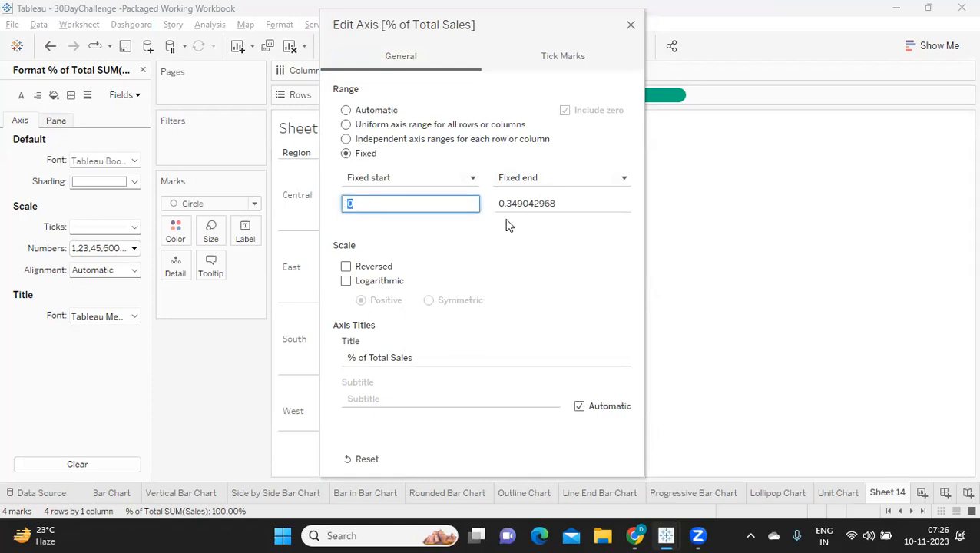
left_click(560, 204)
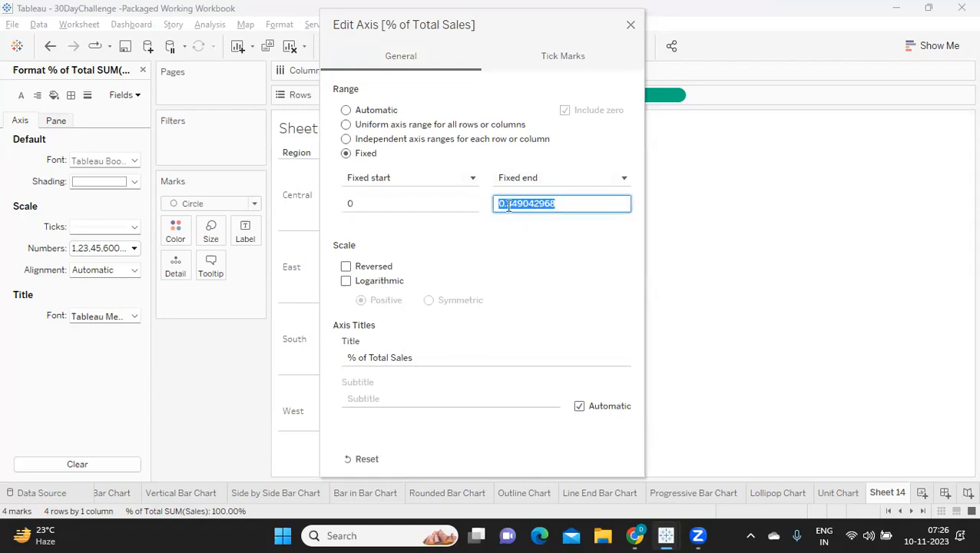
type("1")
left_click(520, 267)
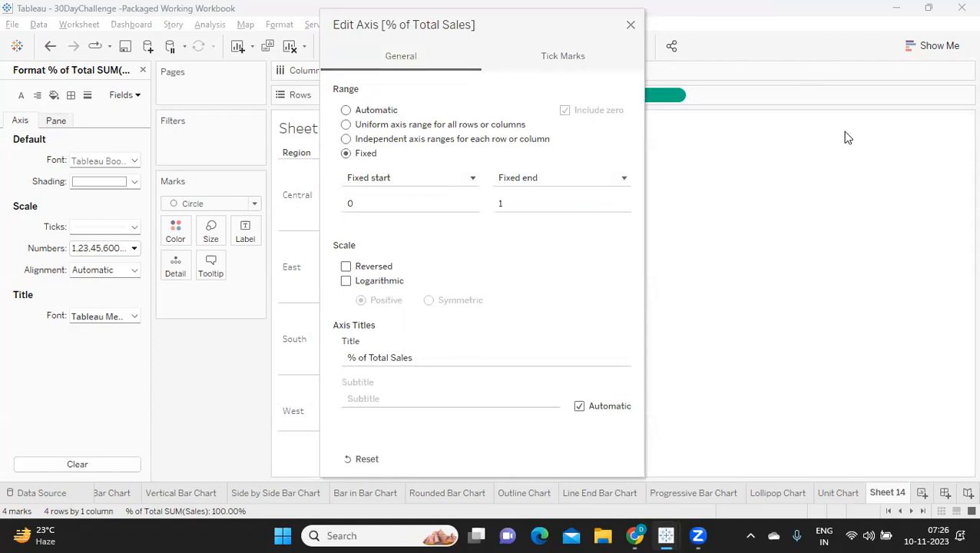
left_click(631, 27)
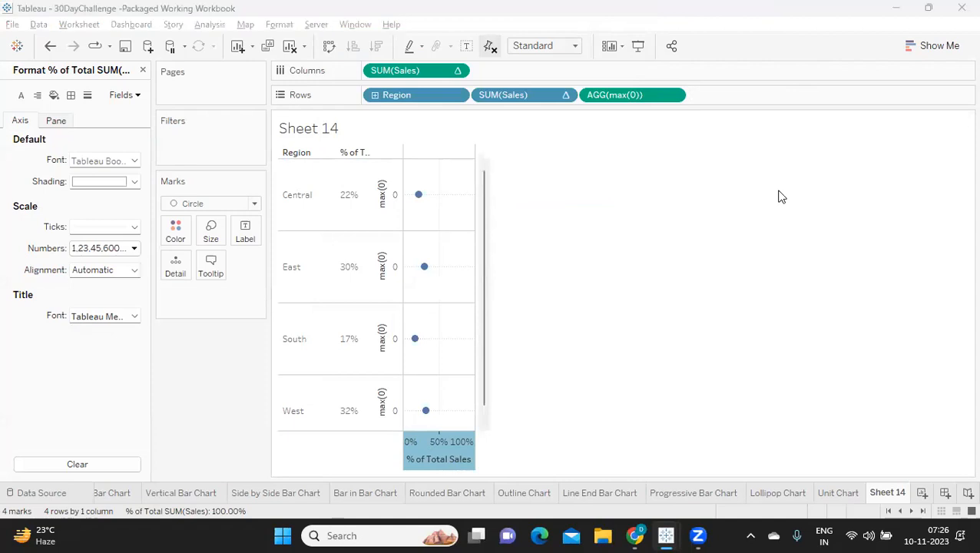
Fit the chart to Entire View and rename the sheet as Extra Chart.
left_click(558, 46)
left_click(550, 98)
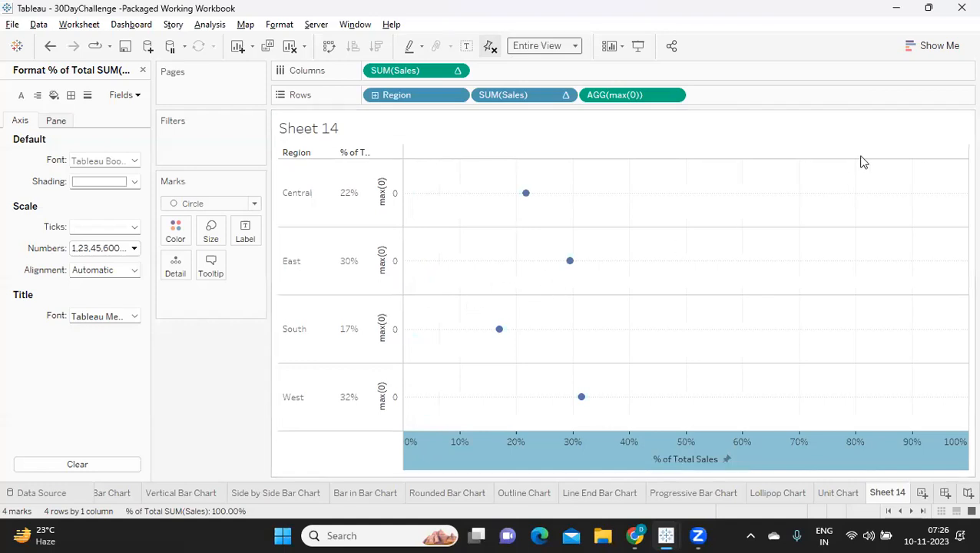
double_click(887, 492)
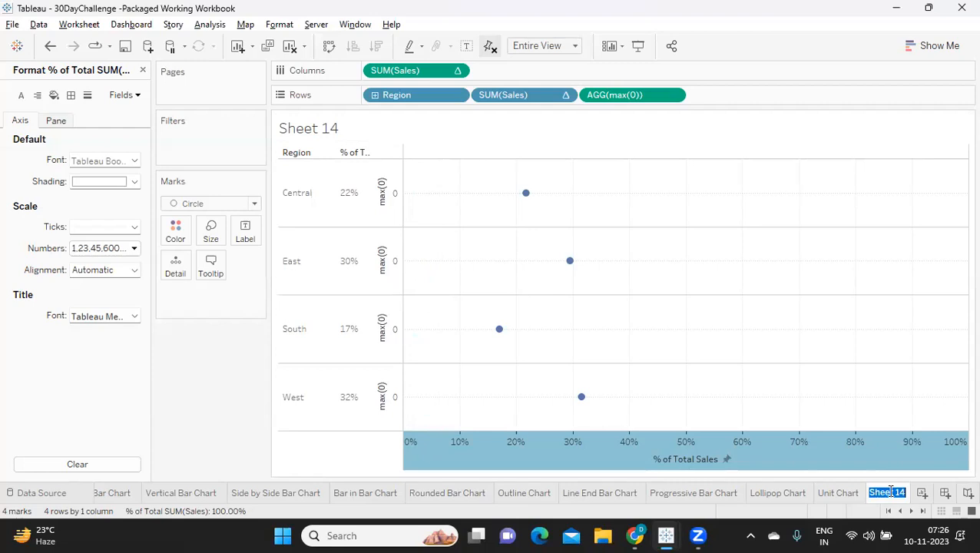
type("Extra Chart")
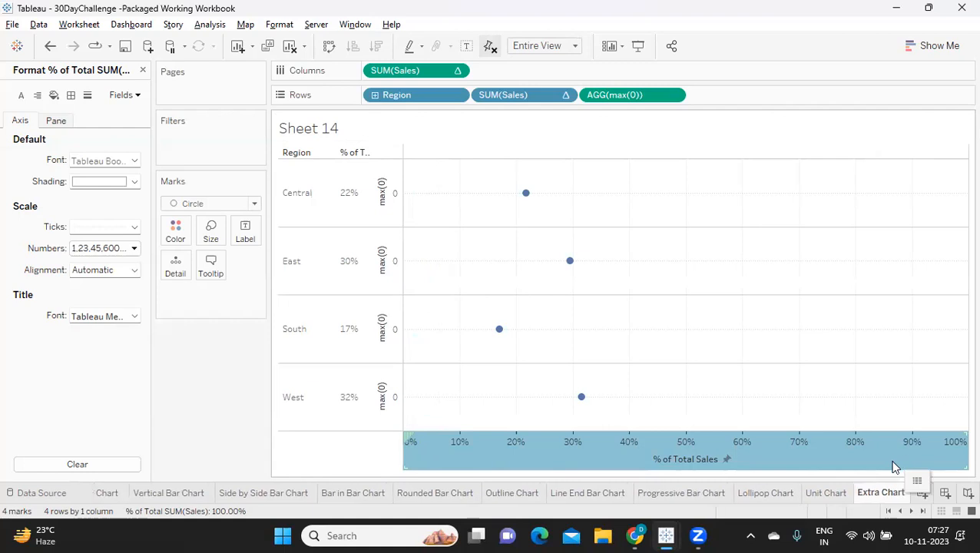
key("Return")
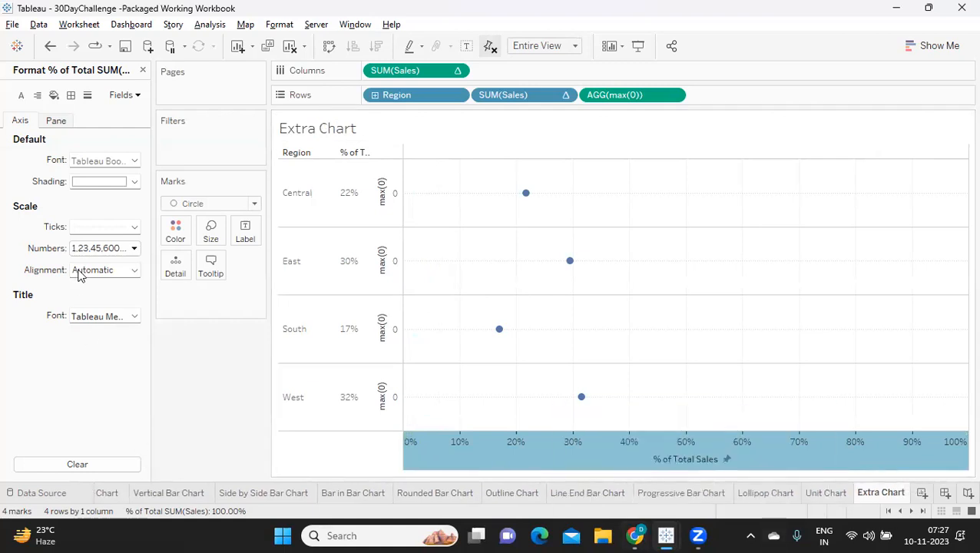
Close the axis formatting settings and create a new dashboard in the workbook.
left_click(142, 70)
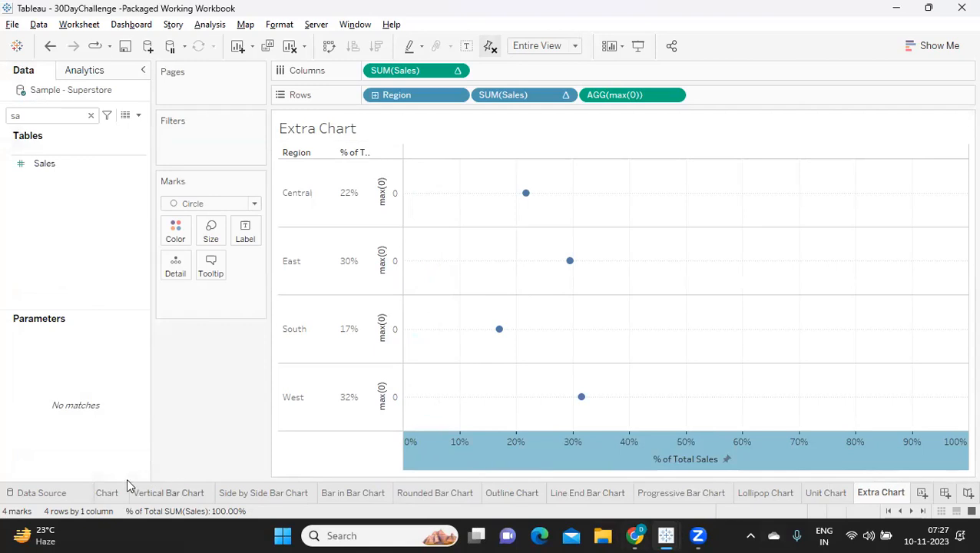
left_click(944, 494)
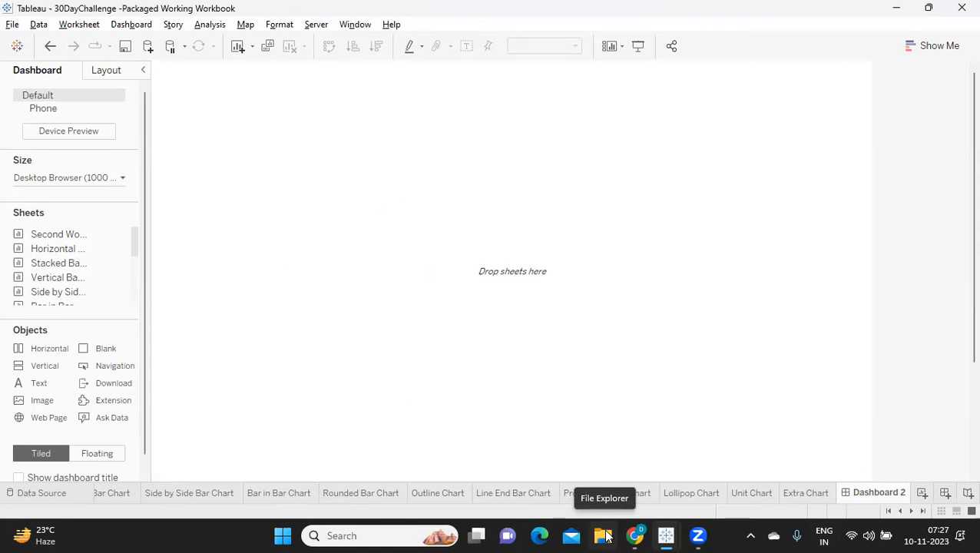
left_click(604, 536)
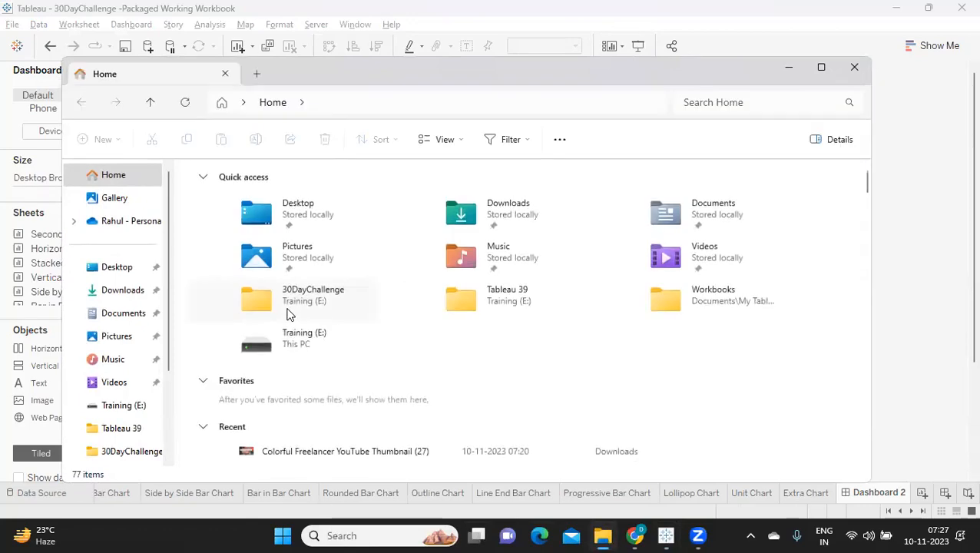
scroll(300, 369, "down", 1)
scroll(299, 369, "down", 3)
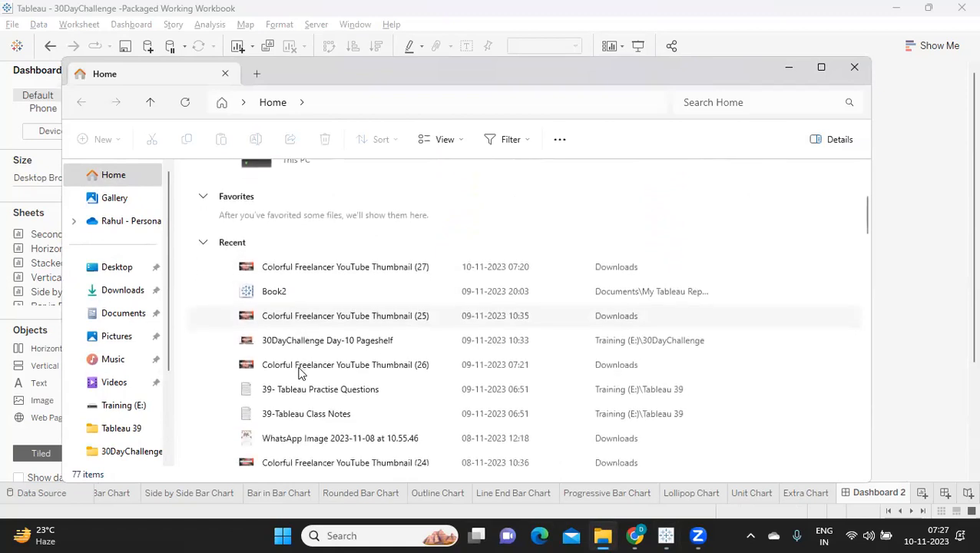
scroll(313, 424, "down", 4)
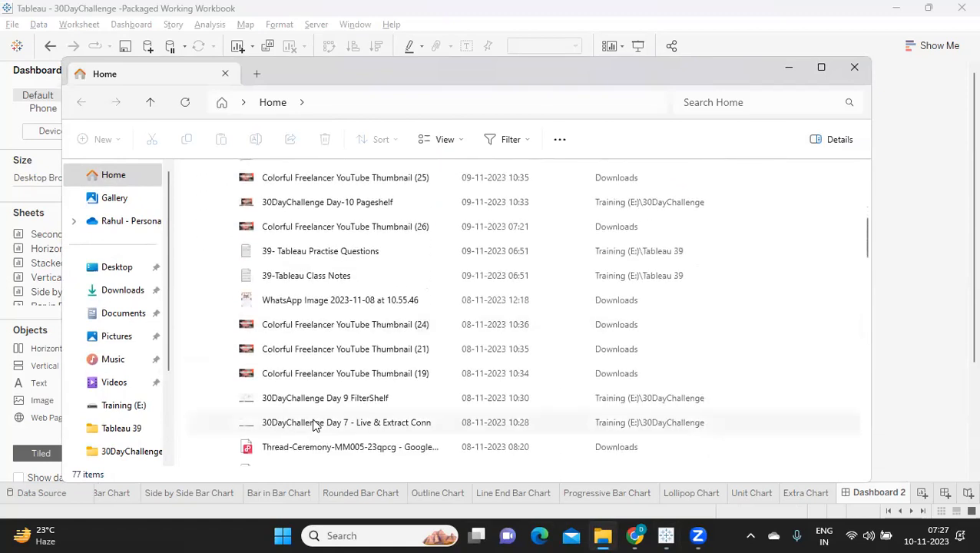
scroll(313, 423, "down", 1)
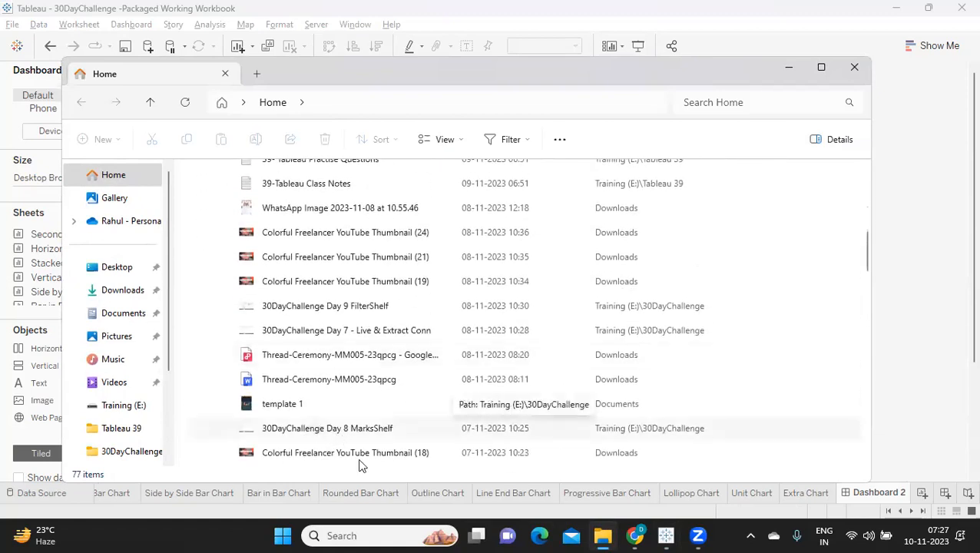
Switch to Notepad and add the heading DAY 12, underlined with ======, at the end of the #30DayChallenge notes.
left_click(330, 536)
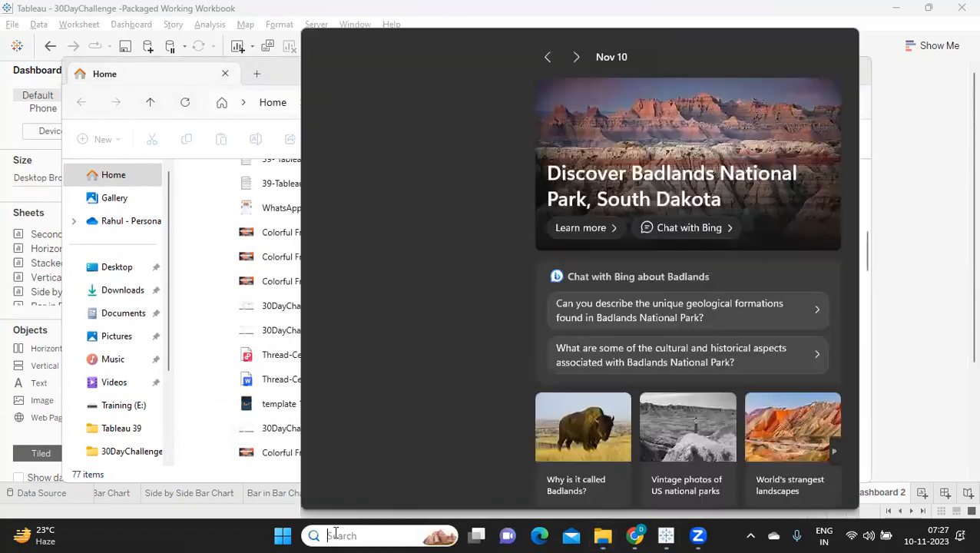
type("no")
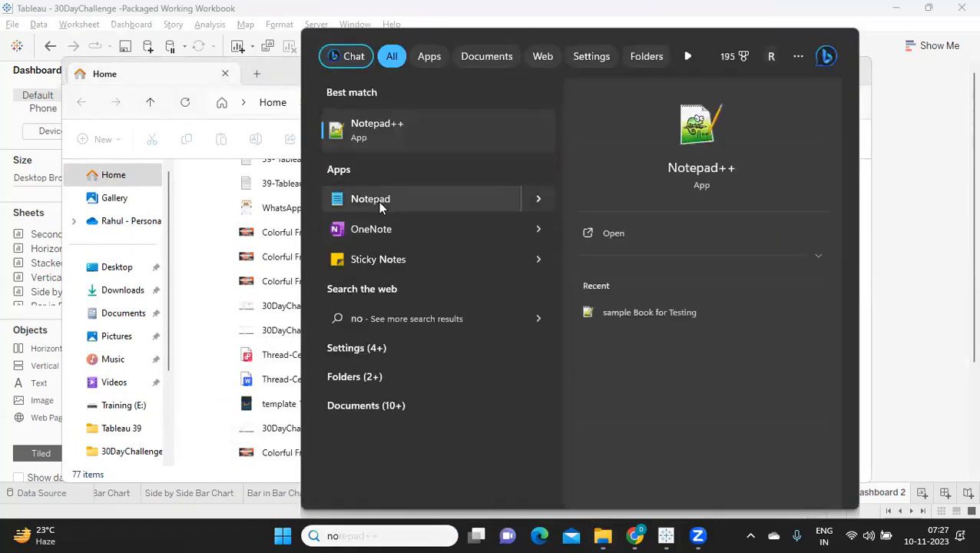
left_click(377, 201)
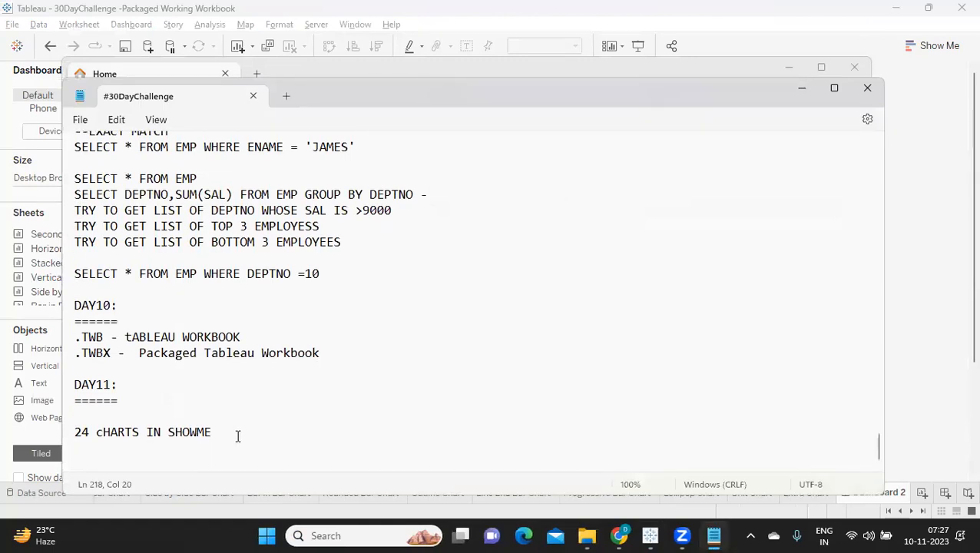
key("Return")
key("Return")
type("DAY 12")
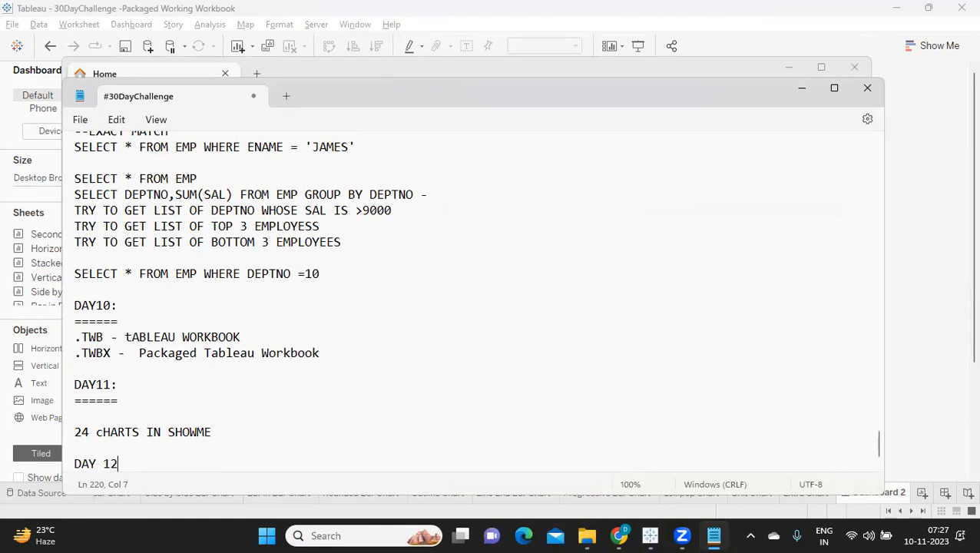
key("Return")
type("======")
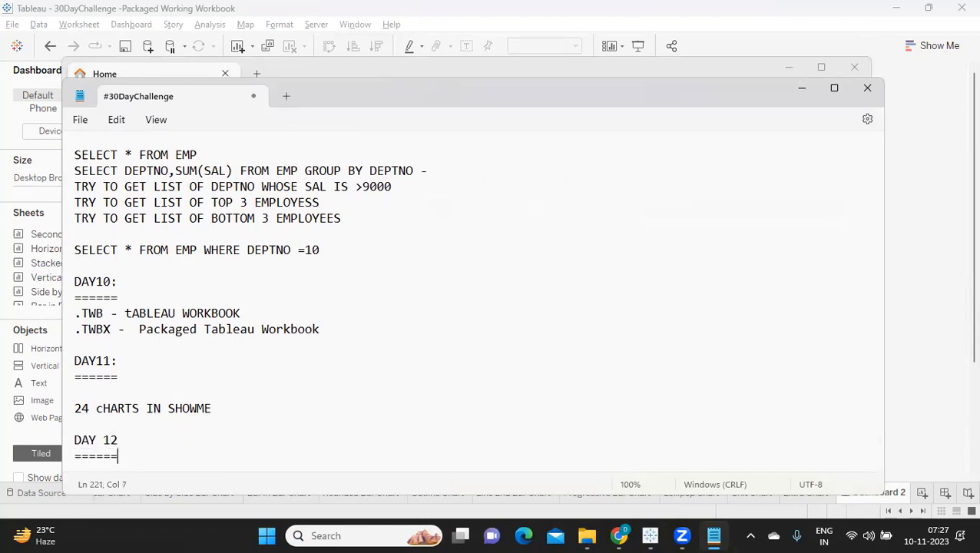
Write the first point under DAY 12: "1. Understand what are you trying to represent or show in the dashboard".
key("Return")
type("1. uN")
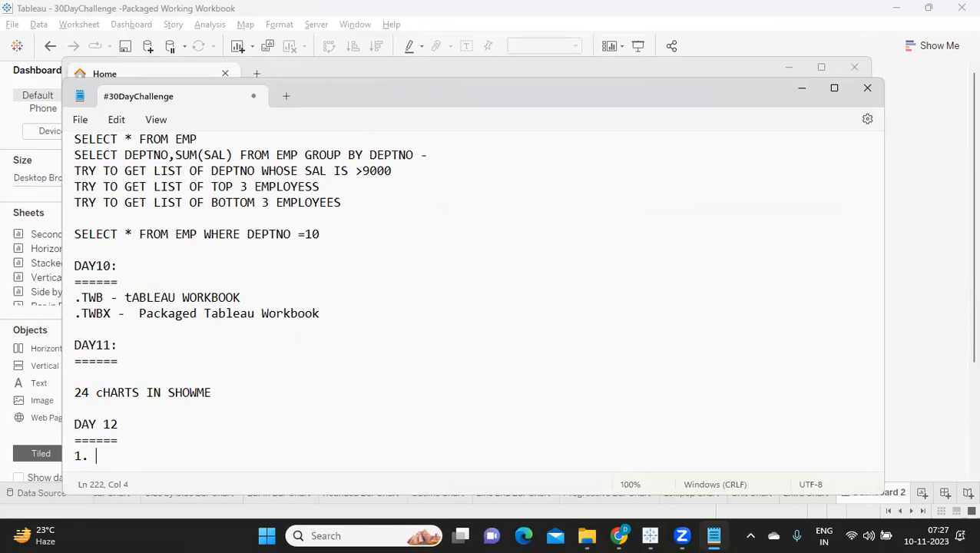
key("BackSpace")
key("BackSpace")
type("Understand what ")
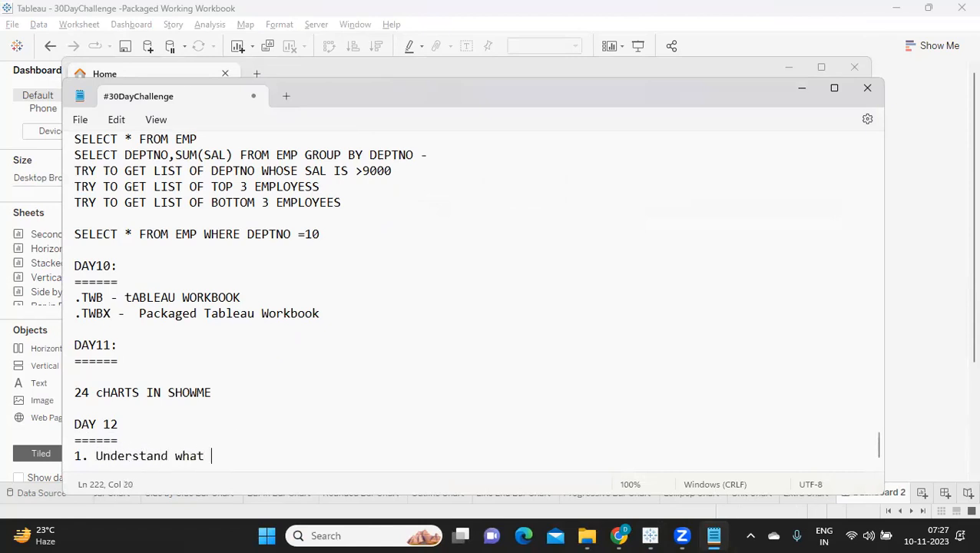
type("are you trying")
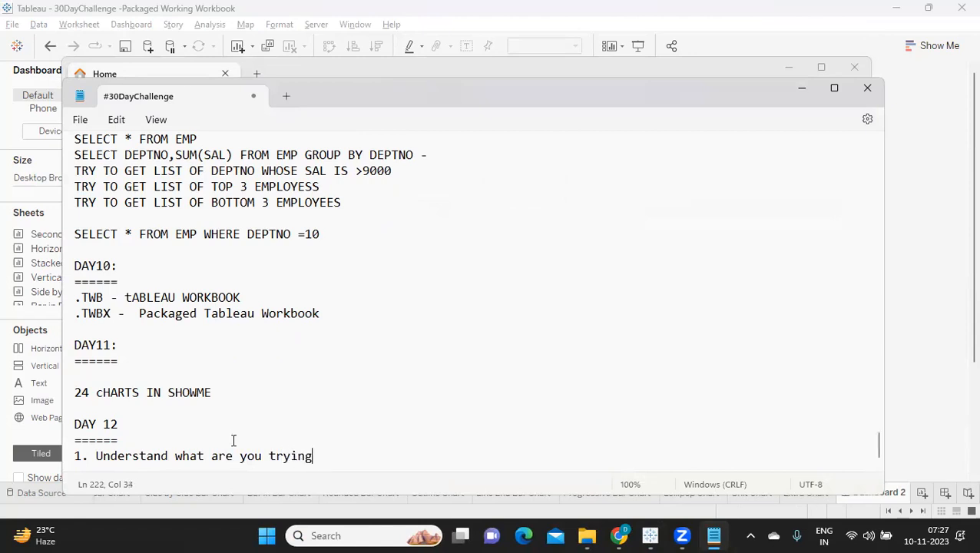
type(" to represe")
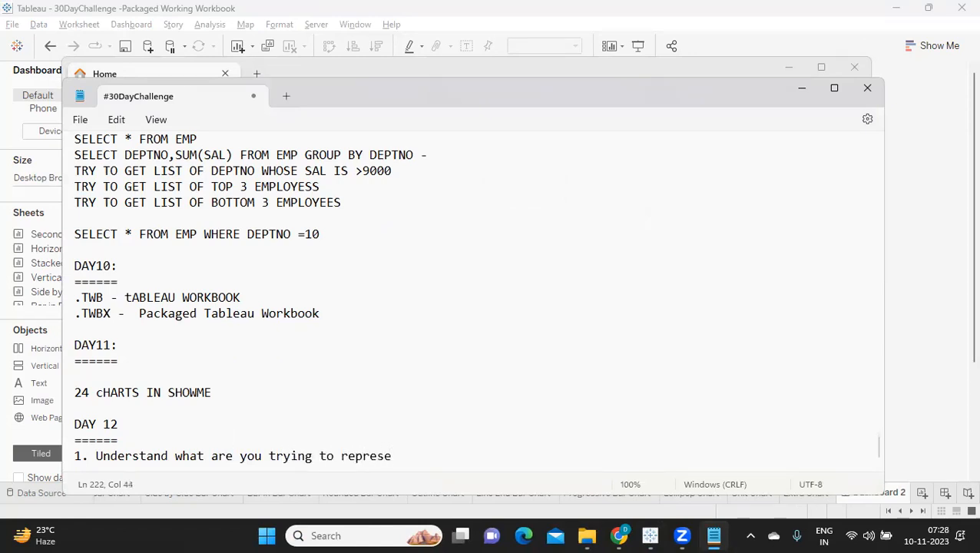
type("nt or shwo")
key("BackSpace")
key("BackSpace")
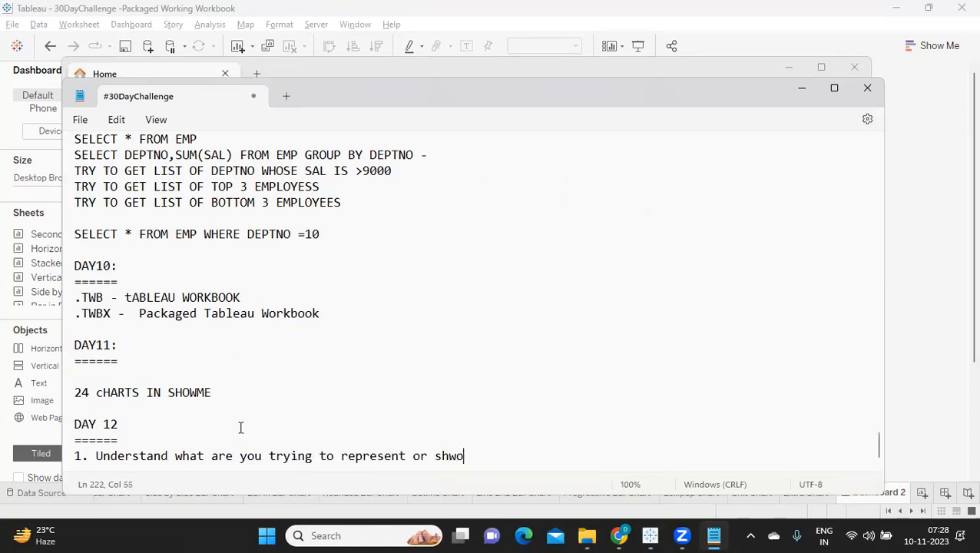
type("ow in the das")
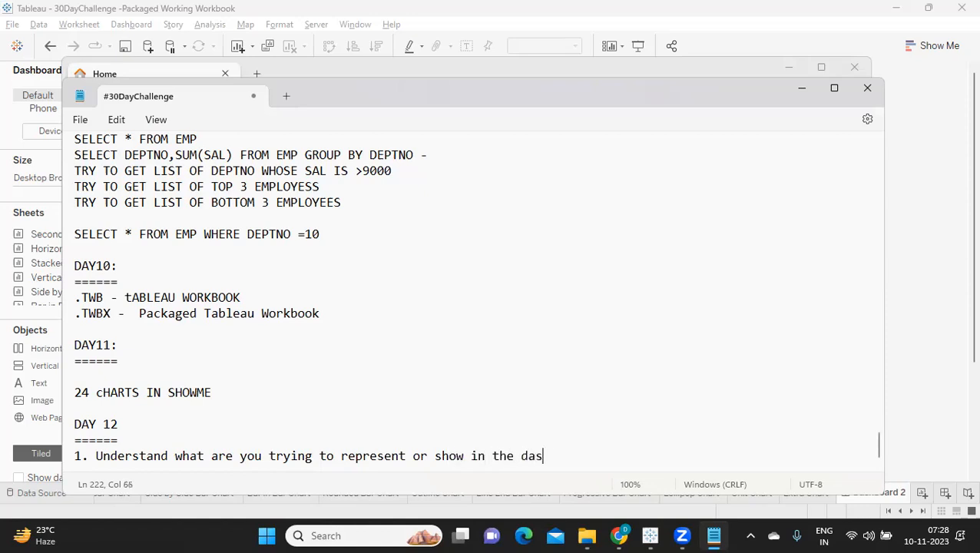
type("hboard")
Add the second point: "2. Try to limit number of colors you are using in the dashboard".
key("Return")
type("2.")
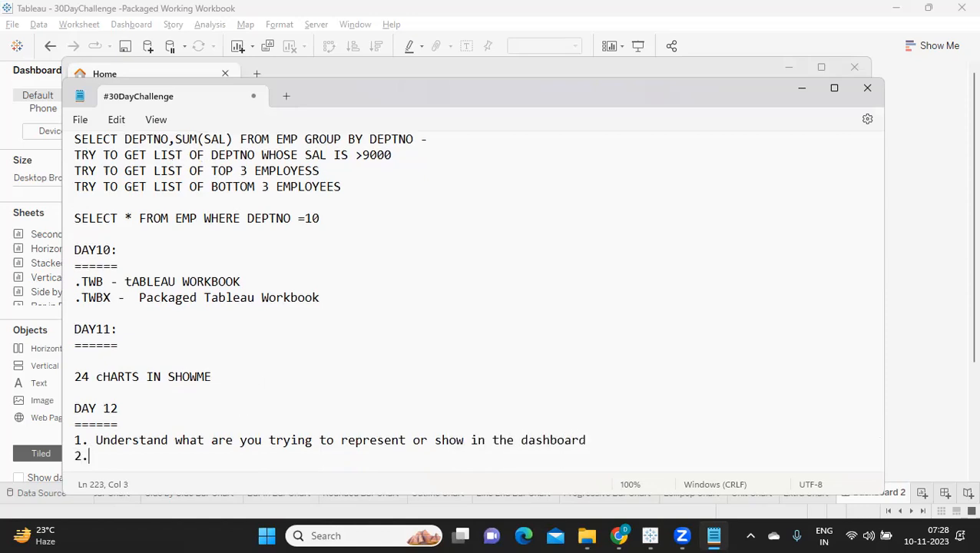
type(" Try to limit ")
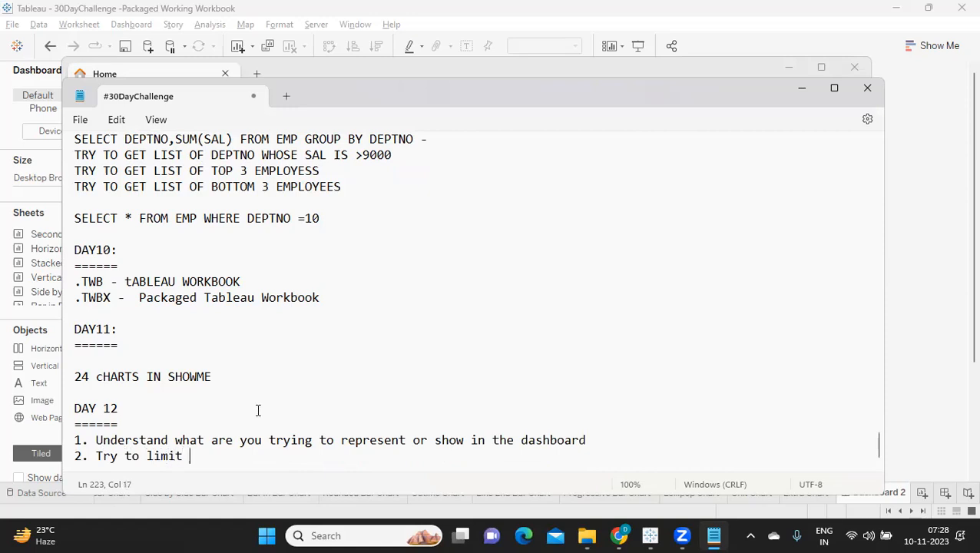
type("number of color")
key("BackSpace")
key("BackSpace")
key("BackSpace")
type("o")
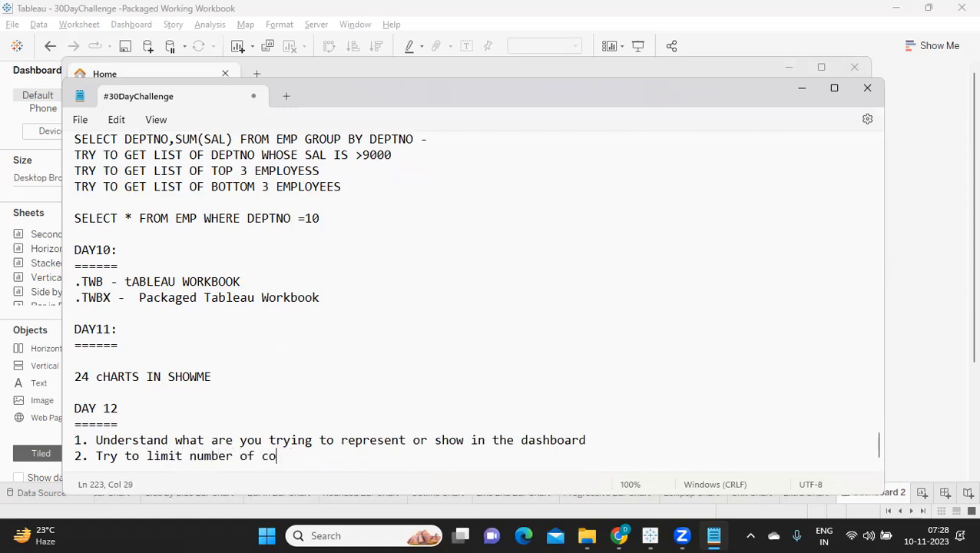
type("lors you are using")
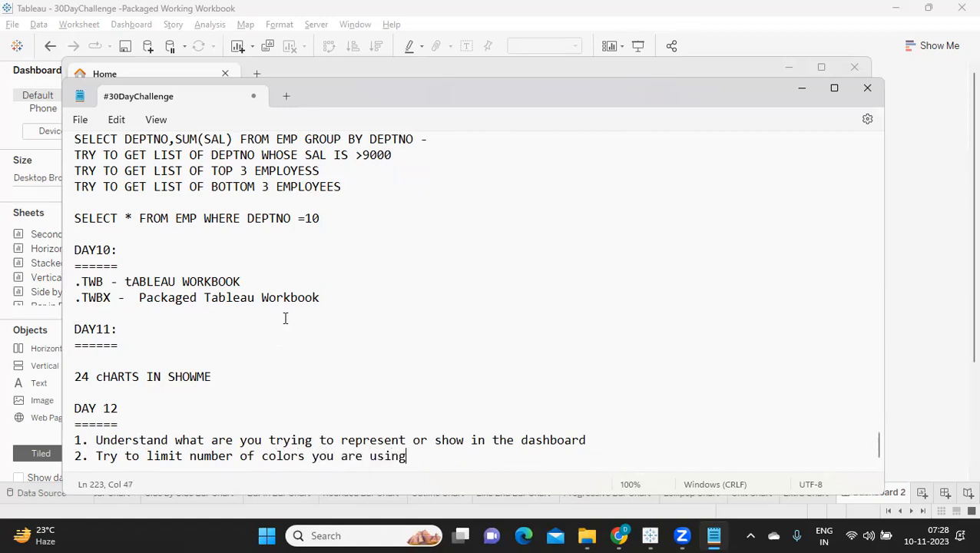
type(" in the dashboard")
Add the third point: "3. Try to follow the standards that are placed in your project.".
key("Return")
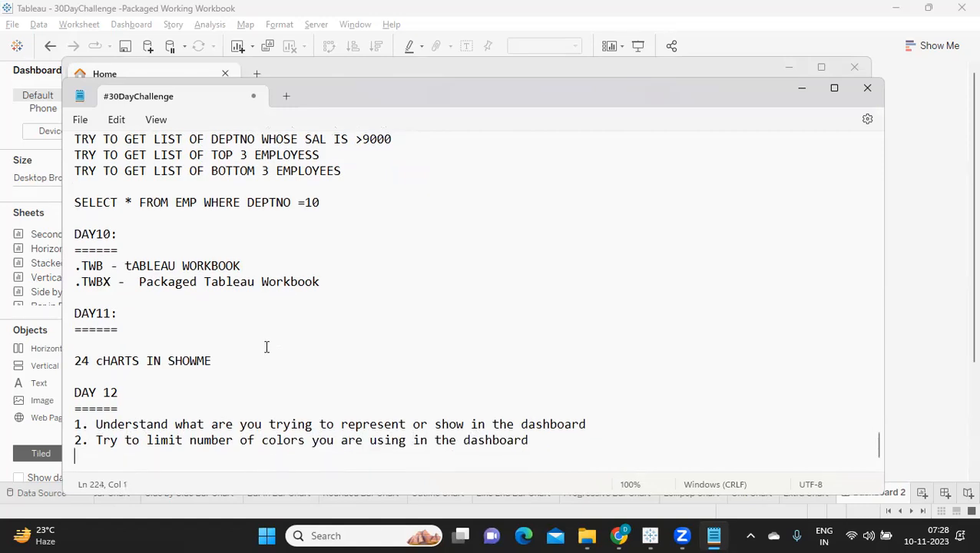
type("3.")
type("Try to follow the standards that are placed in your pr")
key("BackSpace")
type("project.")
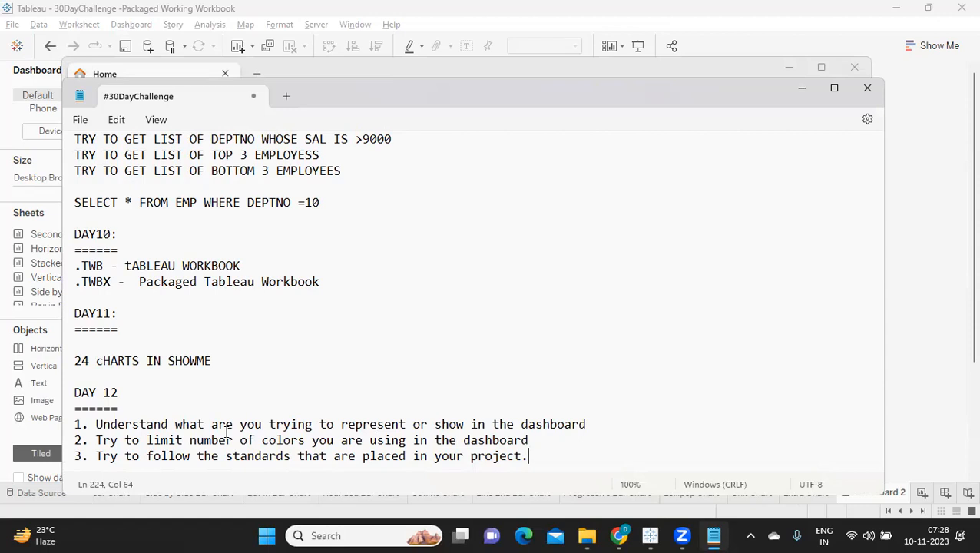
Add the fourth point: "4. How many elements you are going to add in your dashboard".
key("Return")
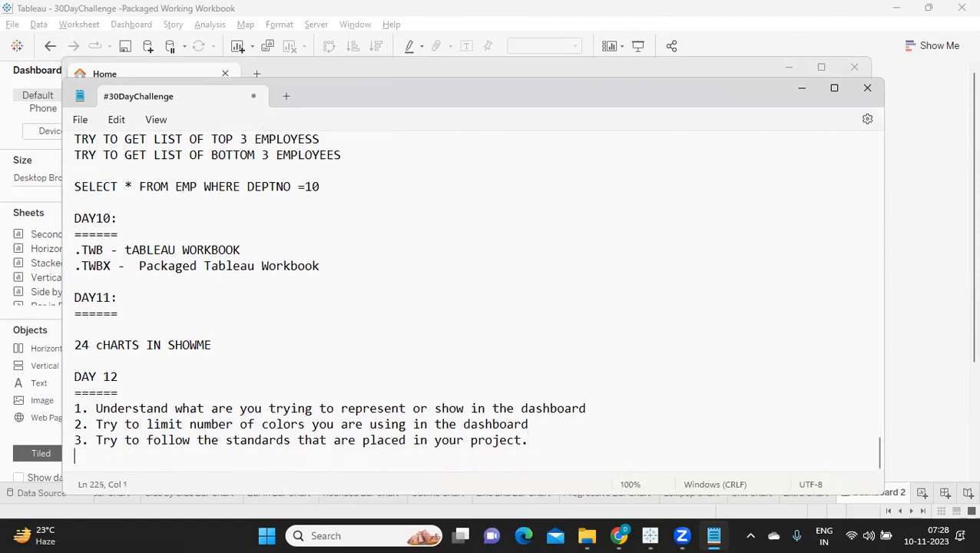
type("4. How man")
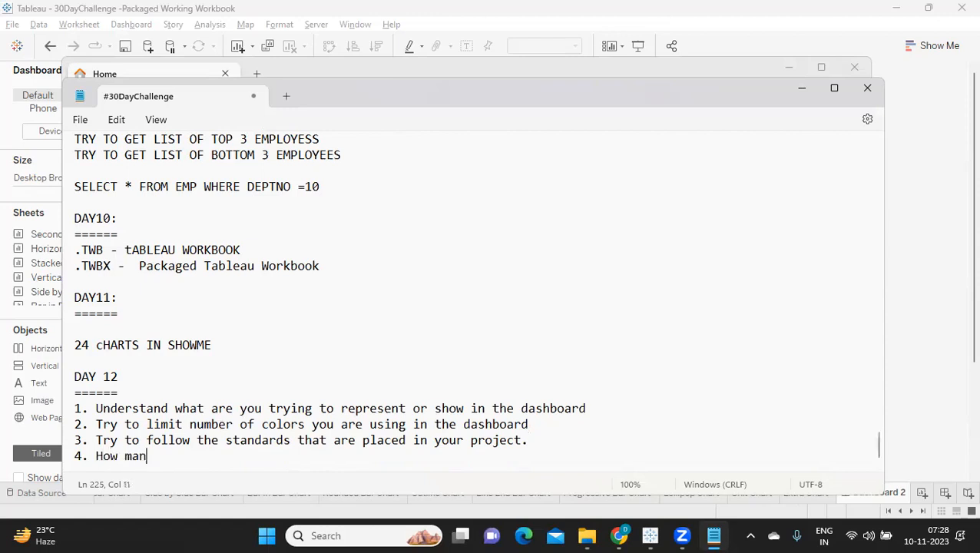
type("y elements you are go")
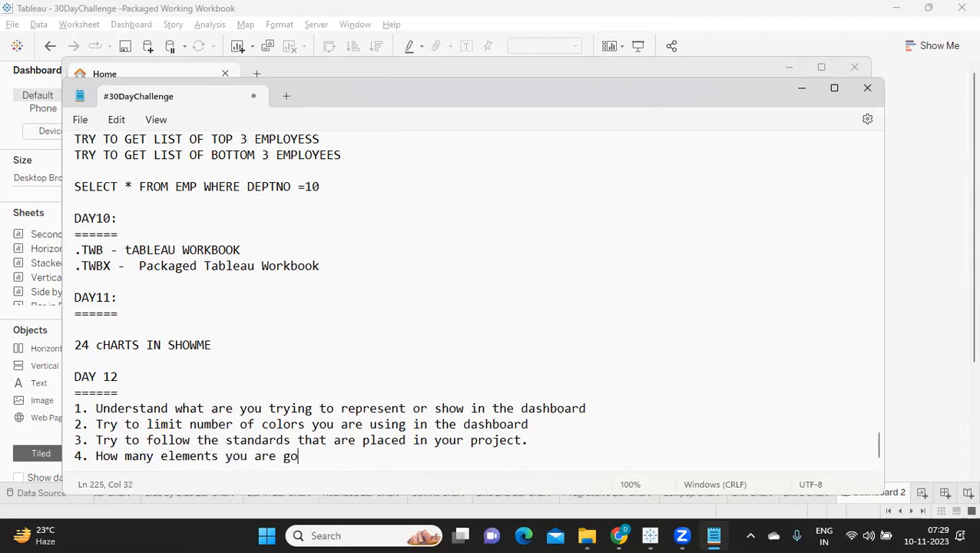
type("ing to add in your dashboard")
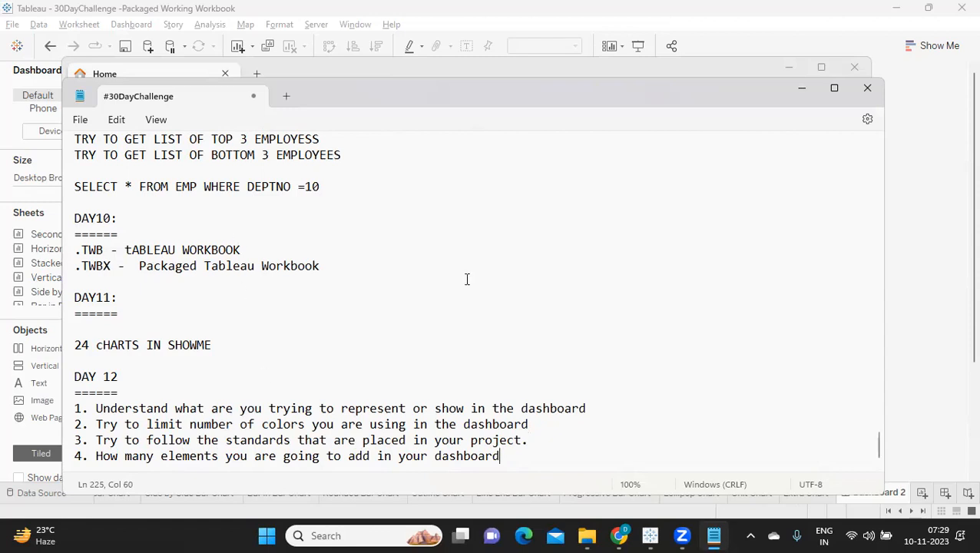
Return to Tableau and place the Horizontal Bar Chart sheet on the empty dashboard as a tiled item.
left_click(801, 88)
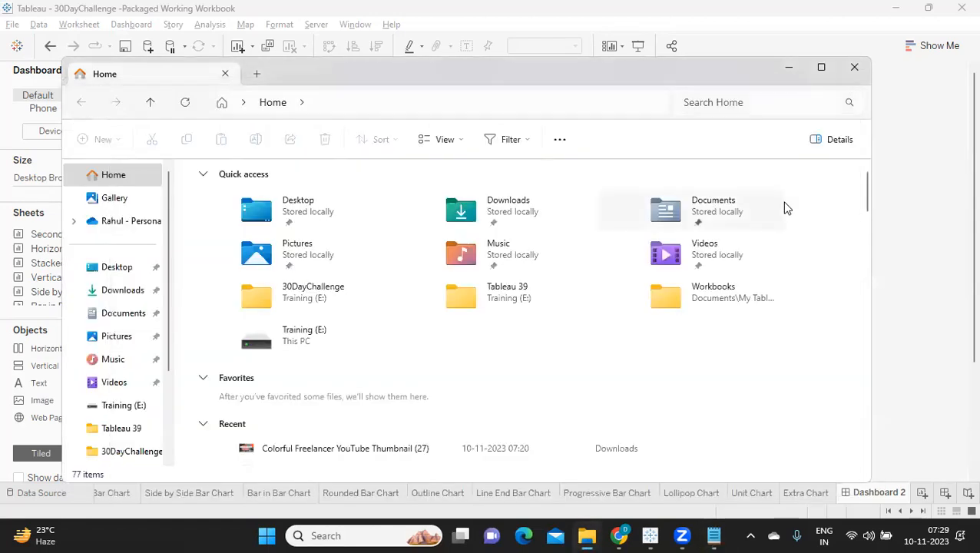
left_click(795, 68)
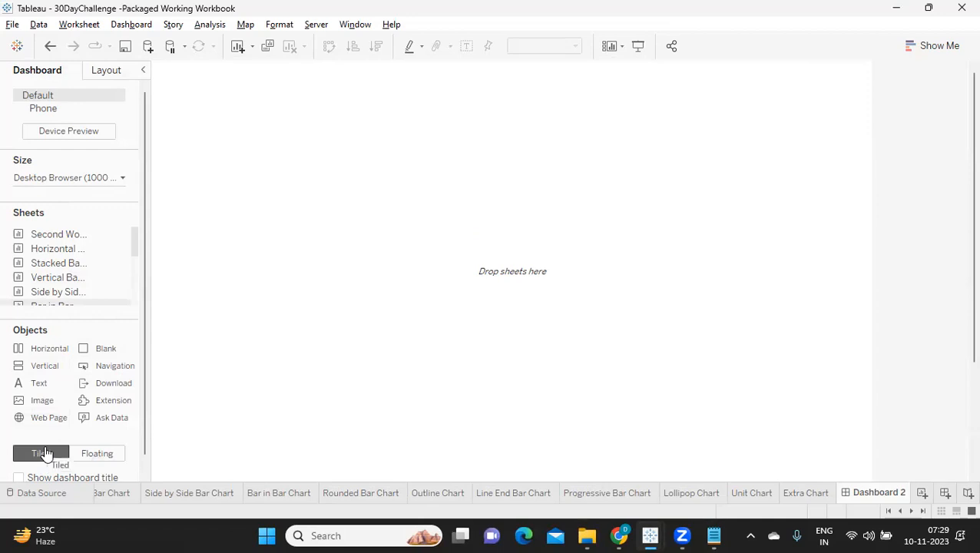
mouse_move(23, 240)
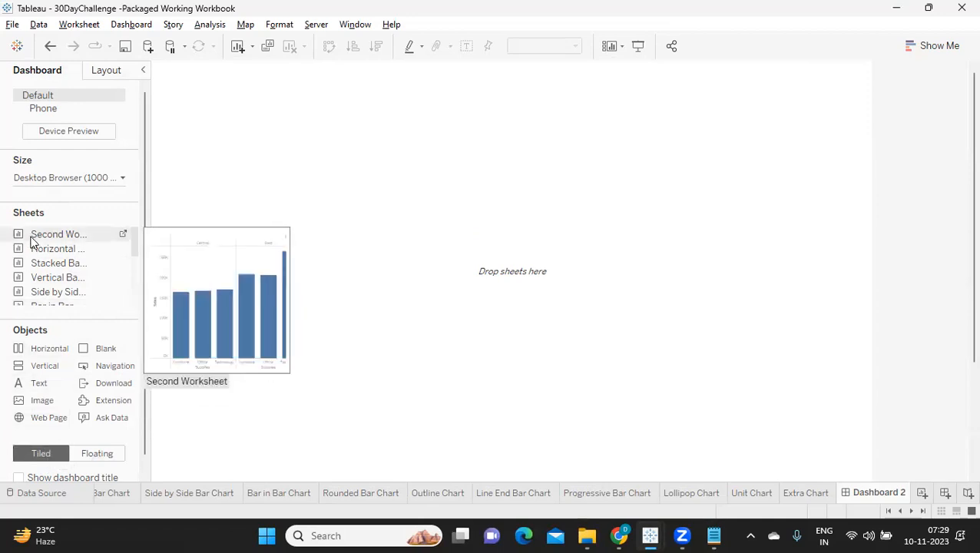
left_click_drag(43, 255, 292, 215)
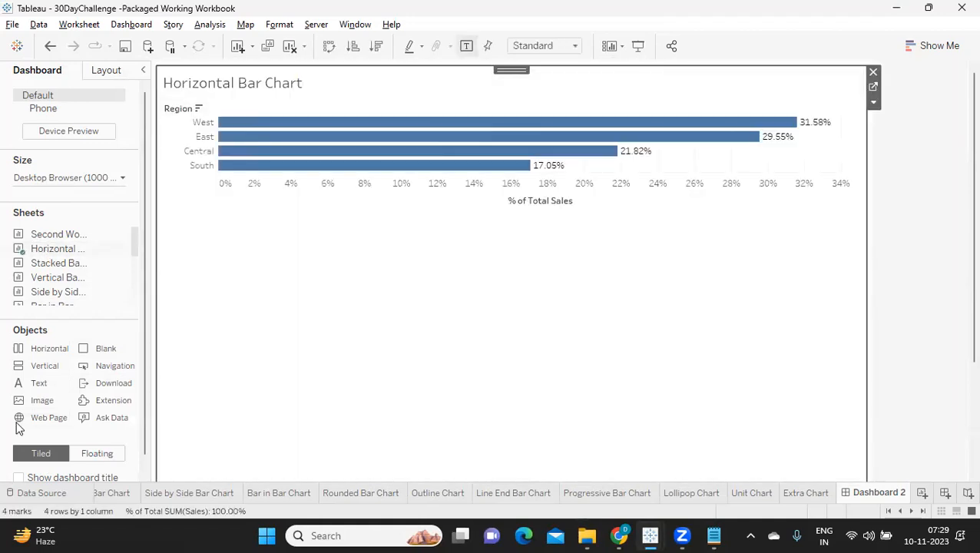
Try to place the Stacked Bar Chart sheet as a tiled item beside the Horizontal Bar Chart.
scroll(636, 343, "down", 2)
scroll(636, 343, "up", 2)
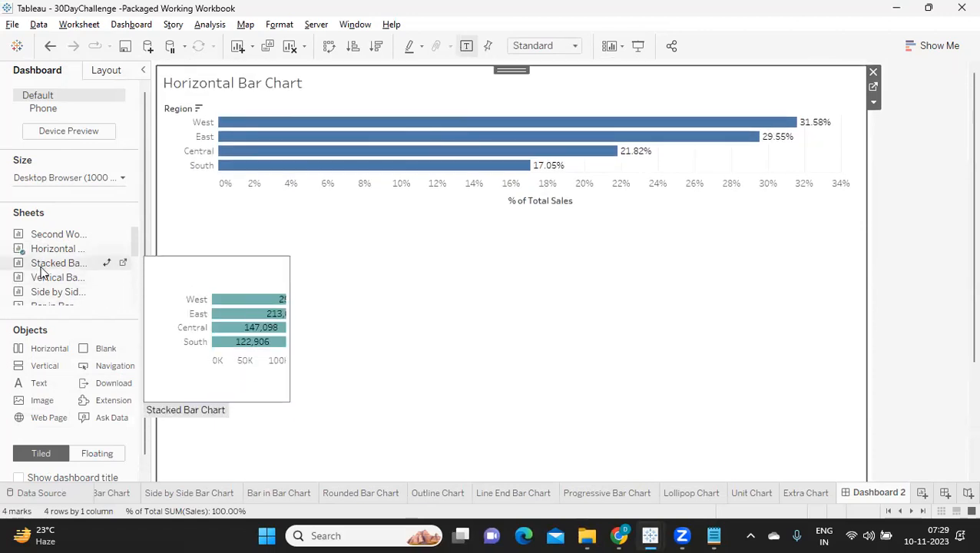
mouse_move(39, 263)
left_mouse_down()
mouse_move(220, 272)
mouse_move(5, 258)
mouse_move(307, 256)
left_mouse_up()
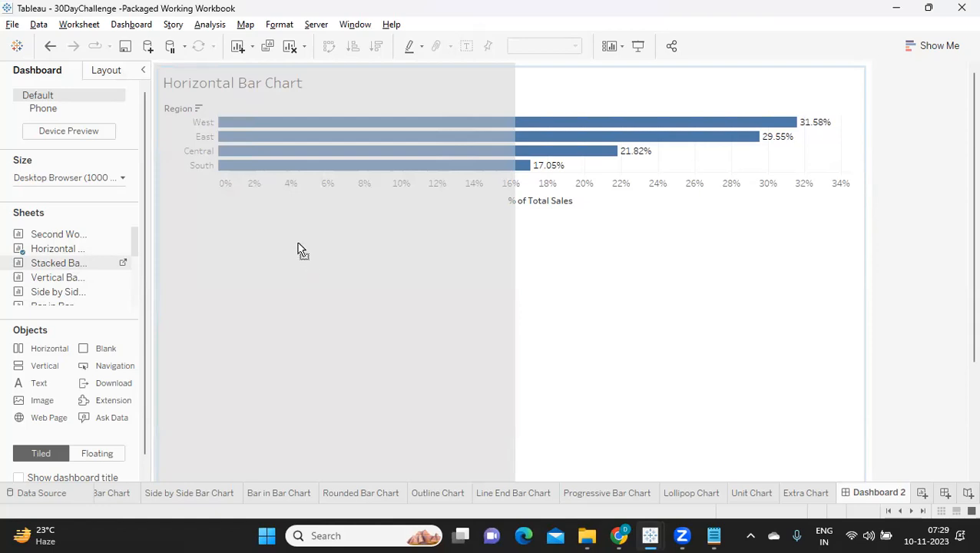
left_click_drag(299, 250, 384, 173)
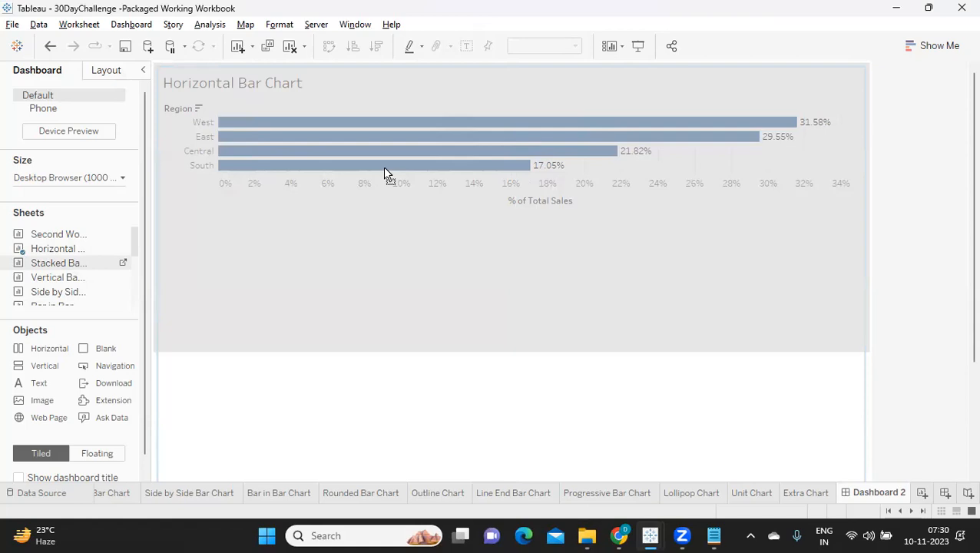
left_click_drag(515, 185, 666, 265)
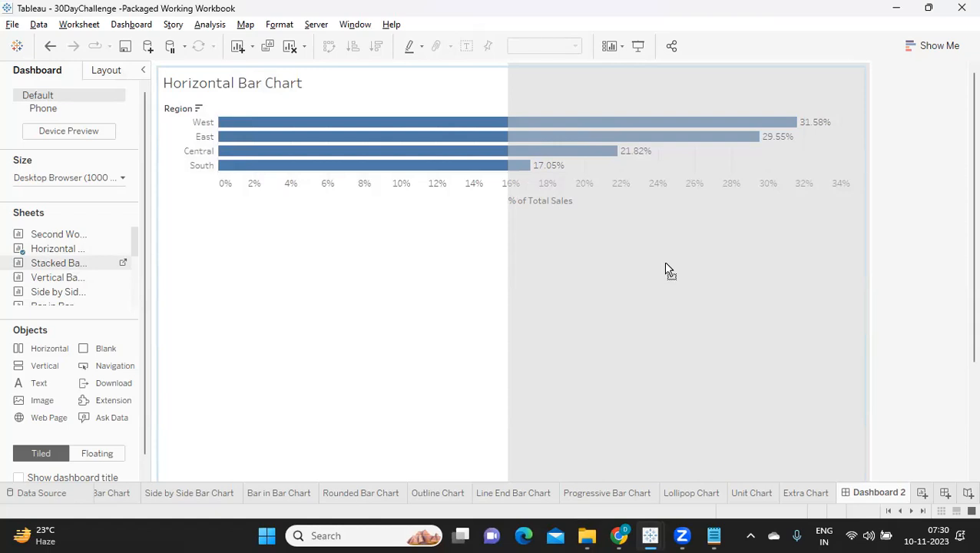
left_click_drag(664, 264, 664, 264)
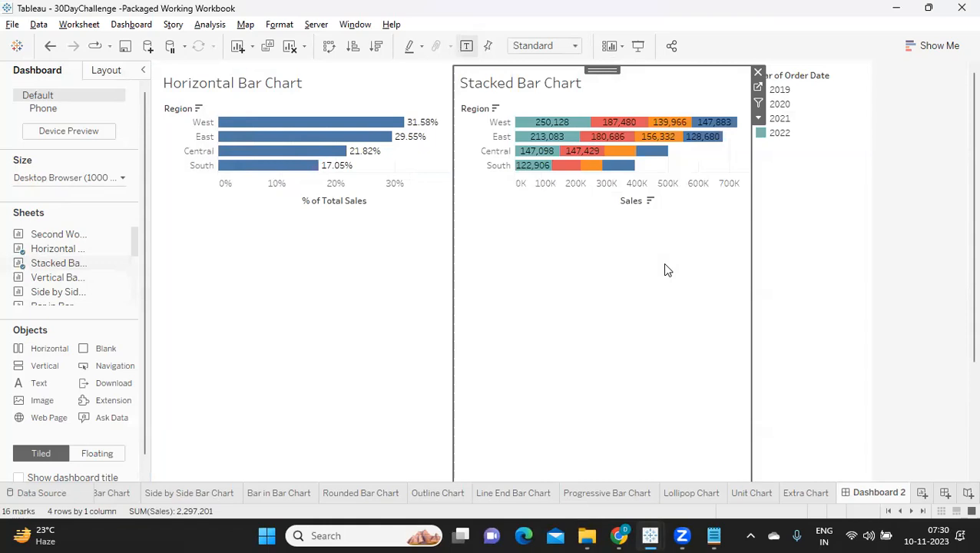
key("ctrl+z")
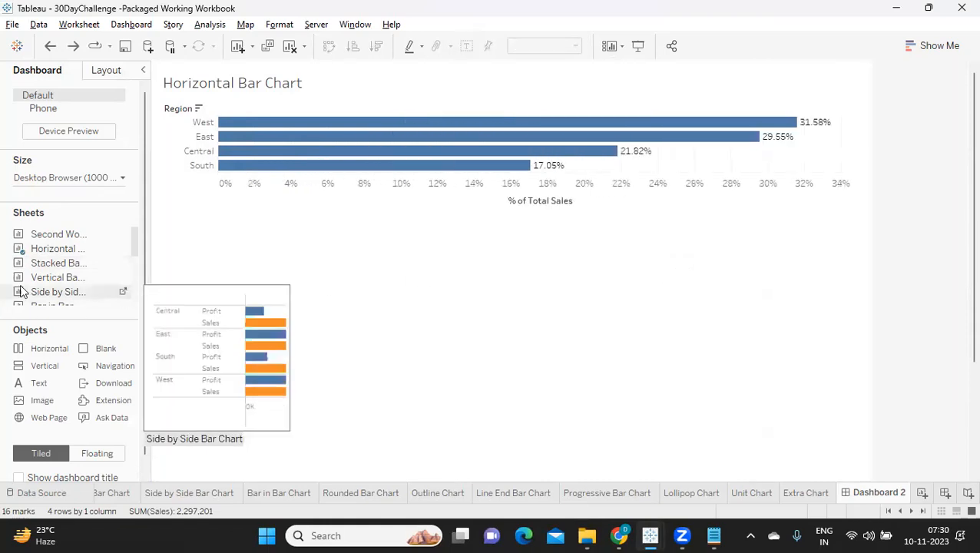
Try the Stacked Bar Chart sheet as a tiled item below the Horizontal Bar Chart.
mouse_move(48, 265)
mouse_move(47, 265)
left_mouse_down()
mouse_move(402, 387)
mouse_move(474, 426)
left_mouse_up()
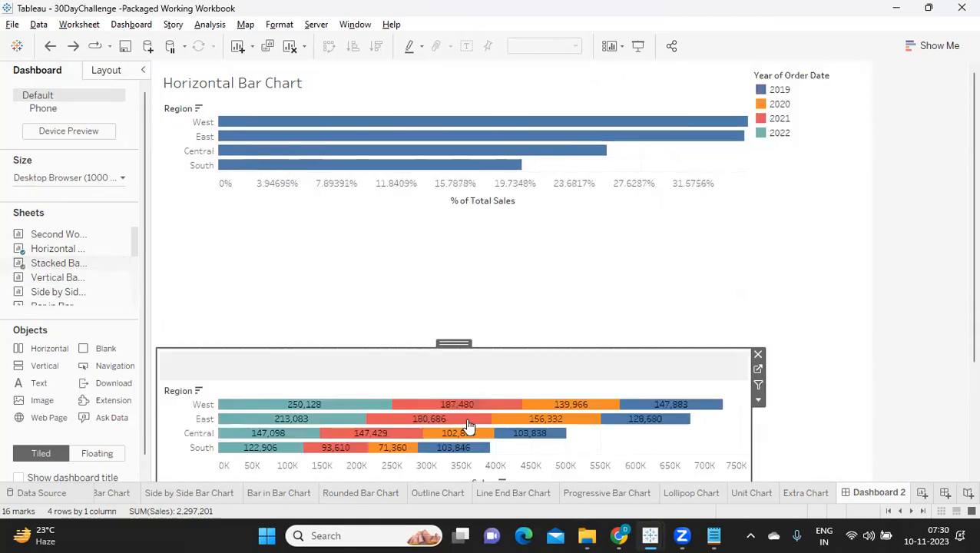
key("ctrl+z")
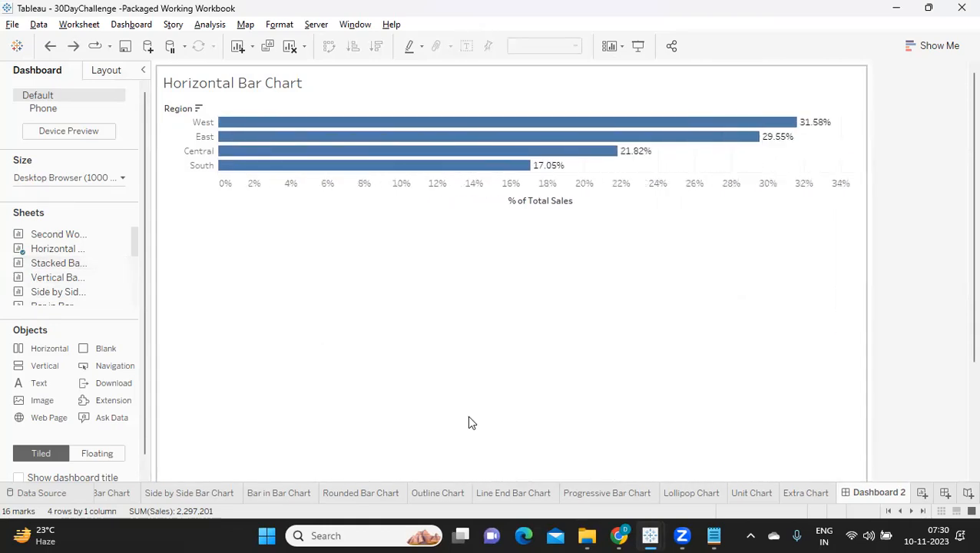
Undo the tiled placement of the Horizontal Bar Chart and set new dashboard items to Floating.
key("ctrl+z")
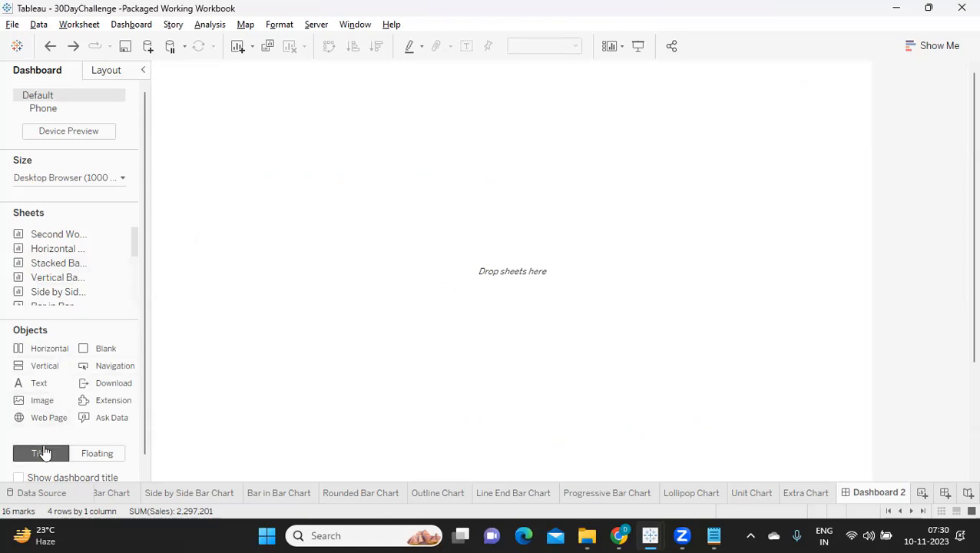
left_click(92, 453)
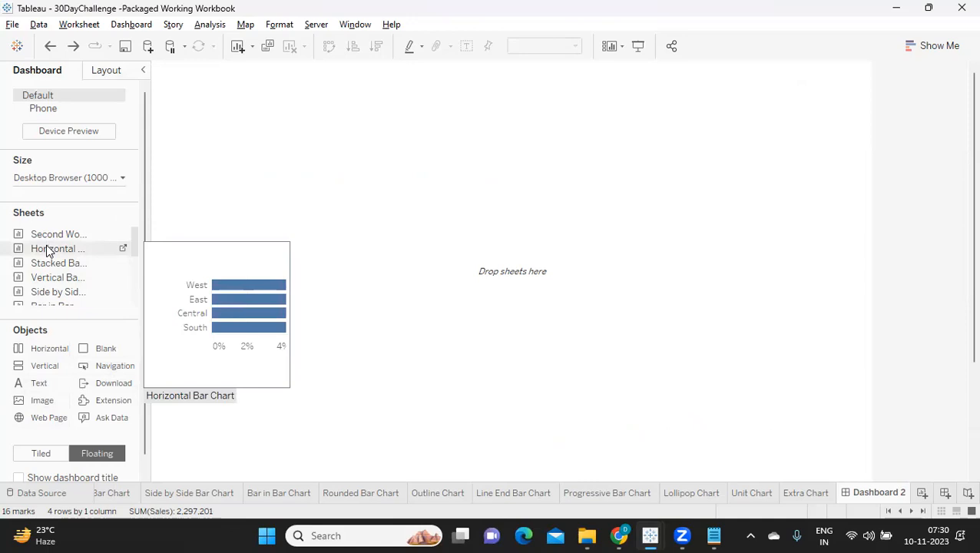
left_click_drag(49, 251, 132, 255)
left_click(87, 454)
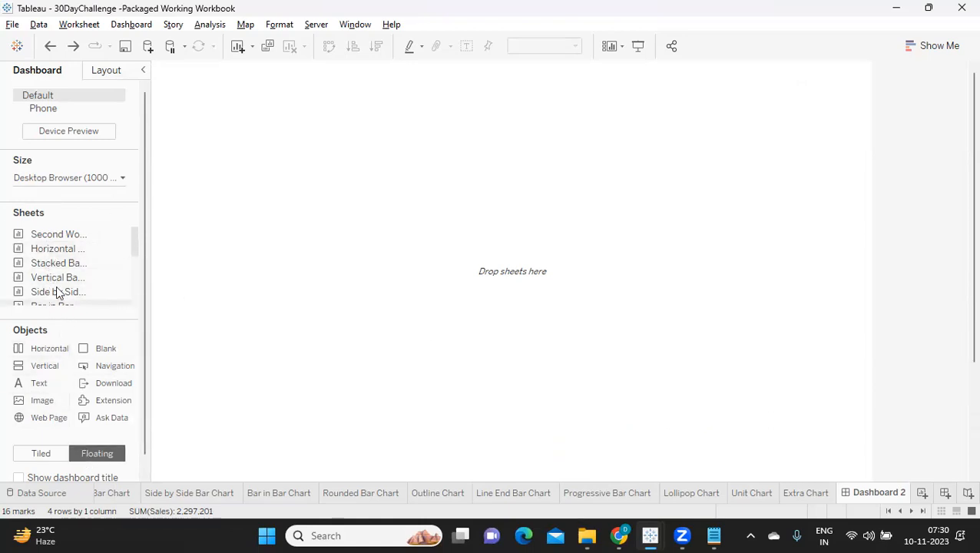
Try the Horizontal Bar Chart sheet as a floating item, widen it on both sides, and remove it from the dashboard.
left_click_drag(44, 248, 256, 144)
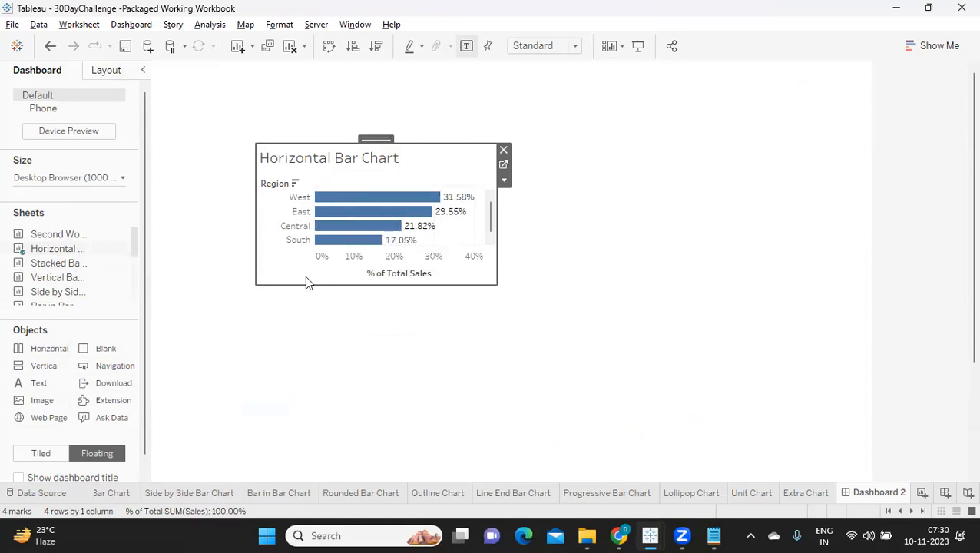
left_click_drag(493, 265, 707, 263)
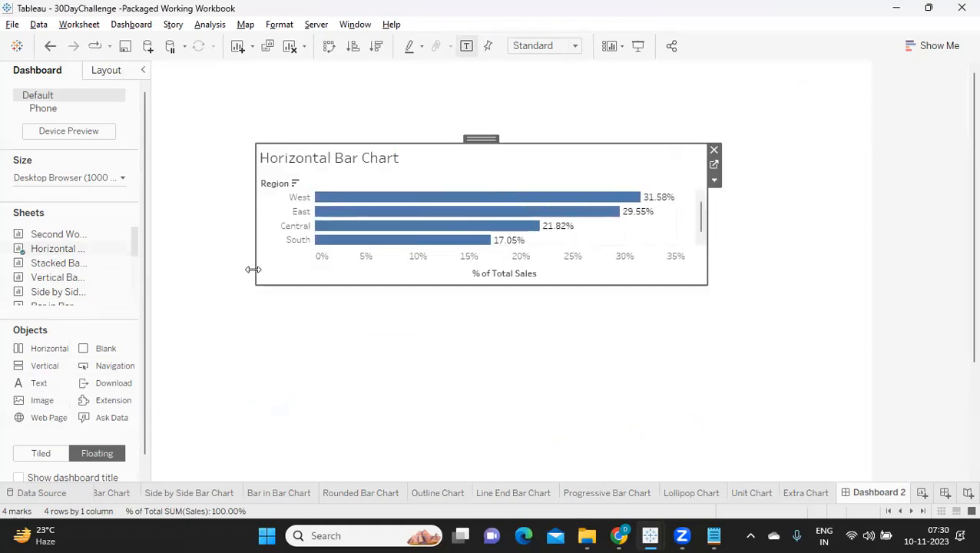
left_click_drag(256, 268, 202, 278)
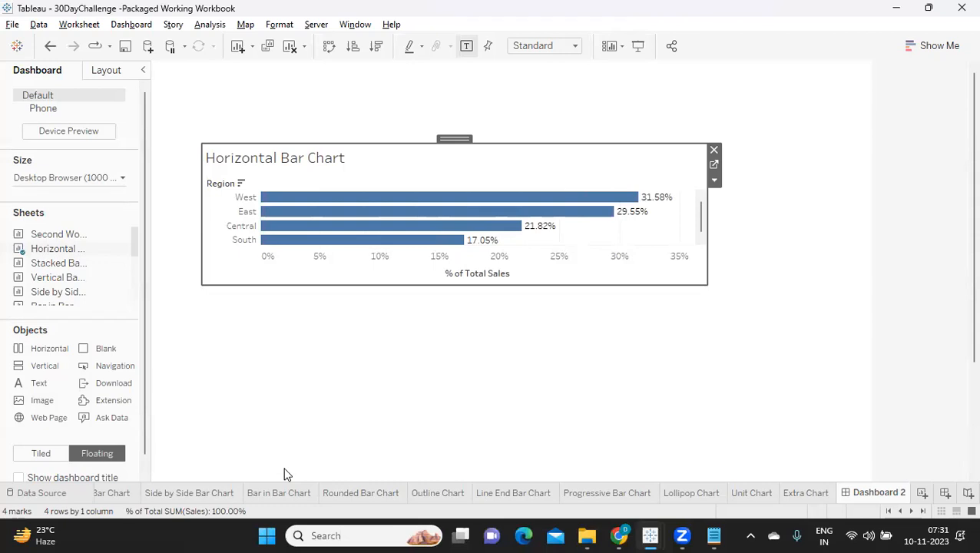
left_click(715, 150)
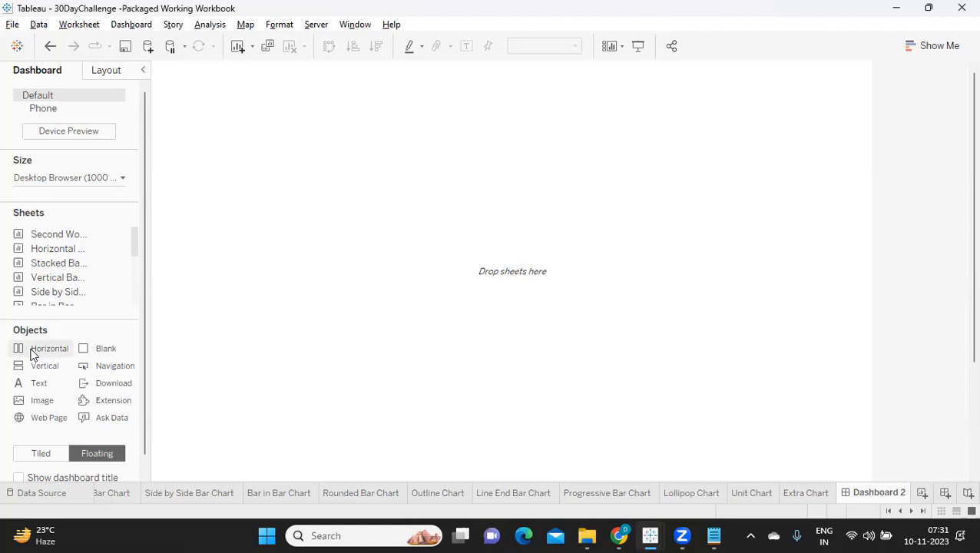
Add a floating horizontal container at the dashboard's upper-left area and place the Horizontal Bar Chart sheet inside it.
left_click_drag(30, 352, 185, 80)
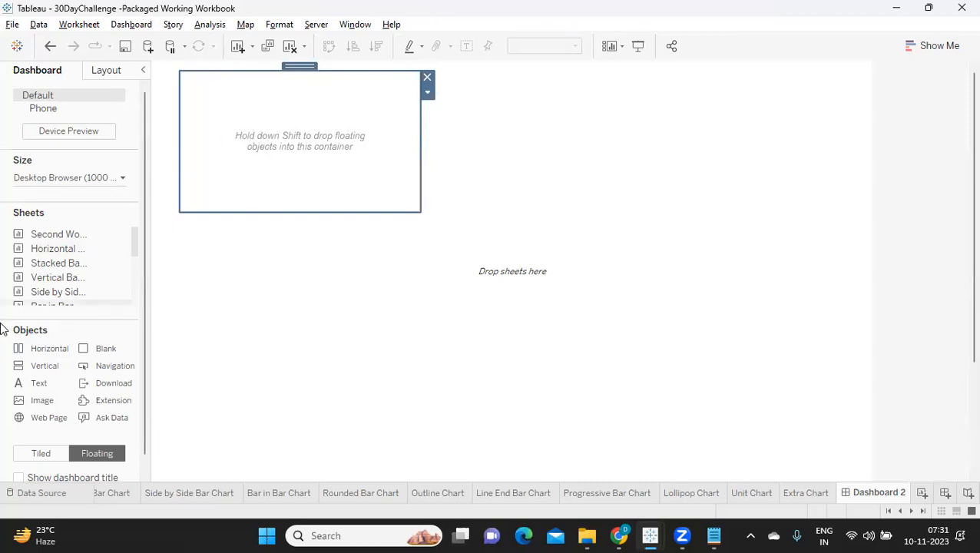
left_click_drag(49, 249, 317, 276)
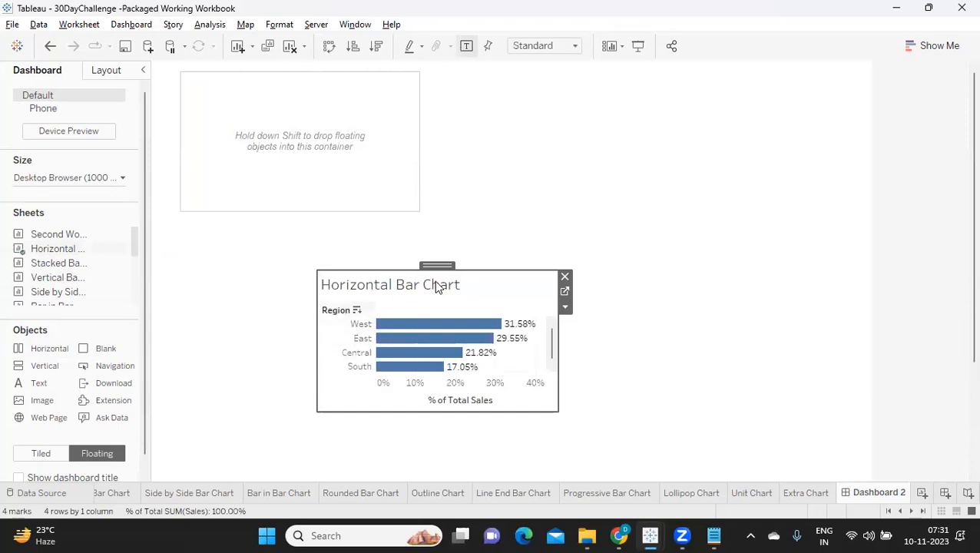
left_click(313, 131)
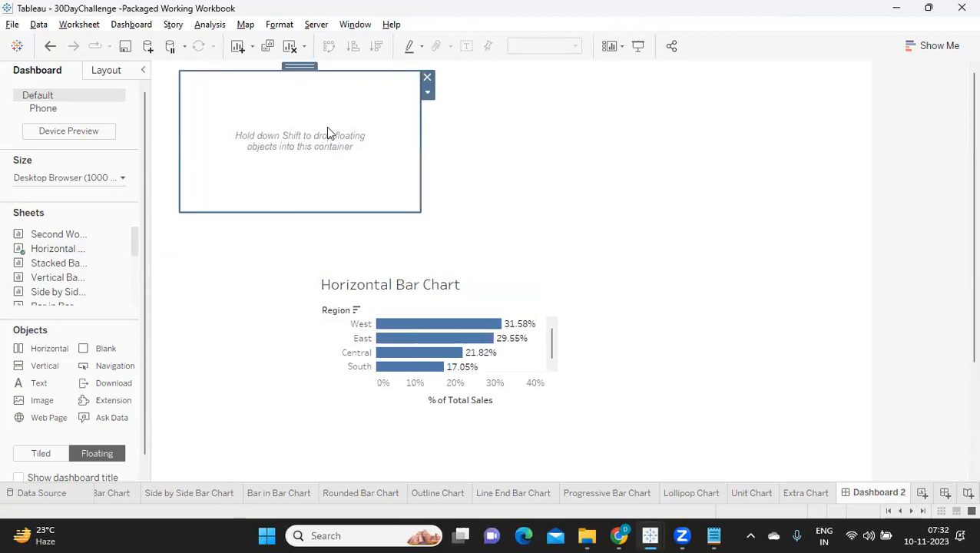
mouse_move(444, 326)
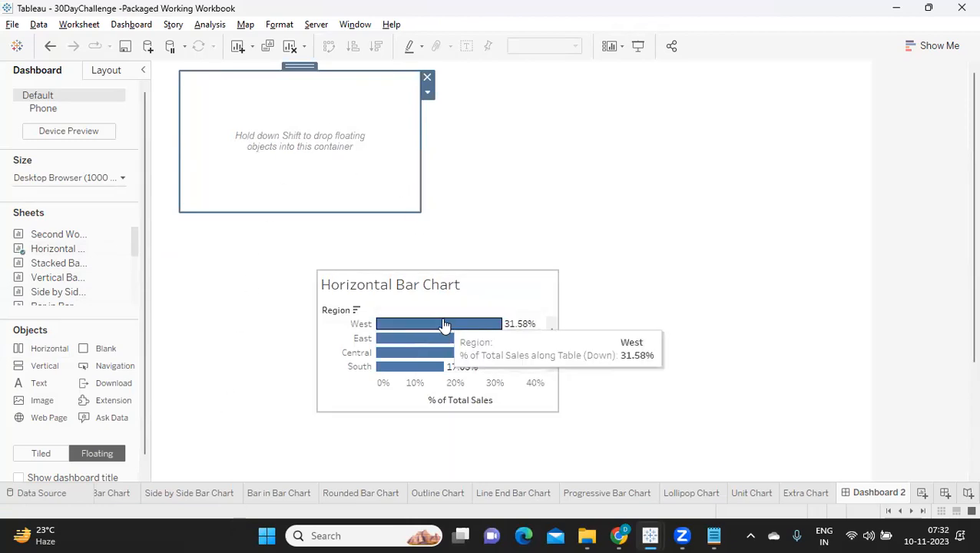
left_click(436, 285)
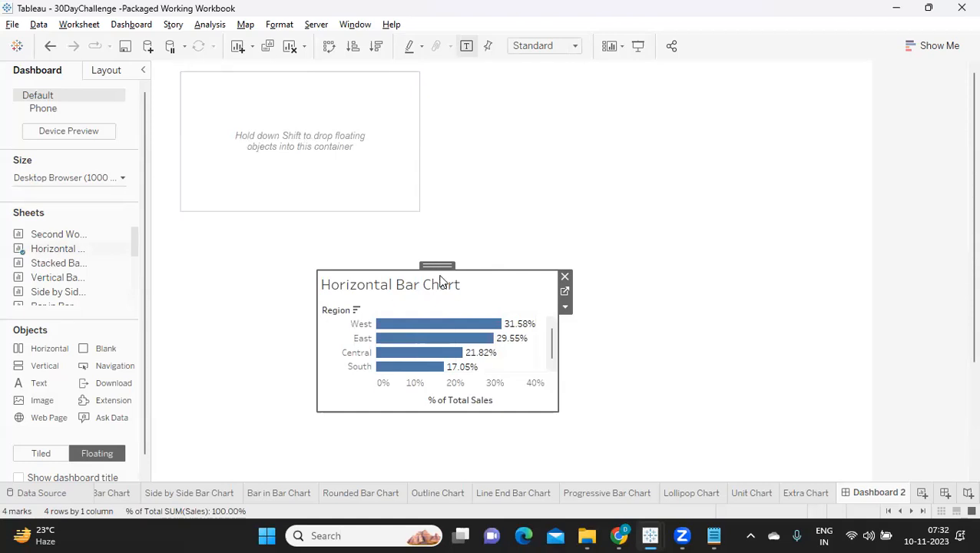
left_click_drag(432, 272, 318, 153)
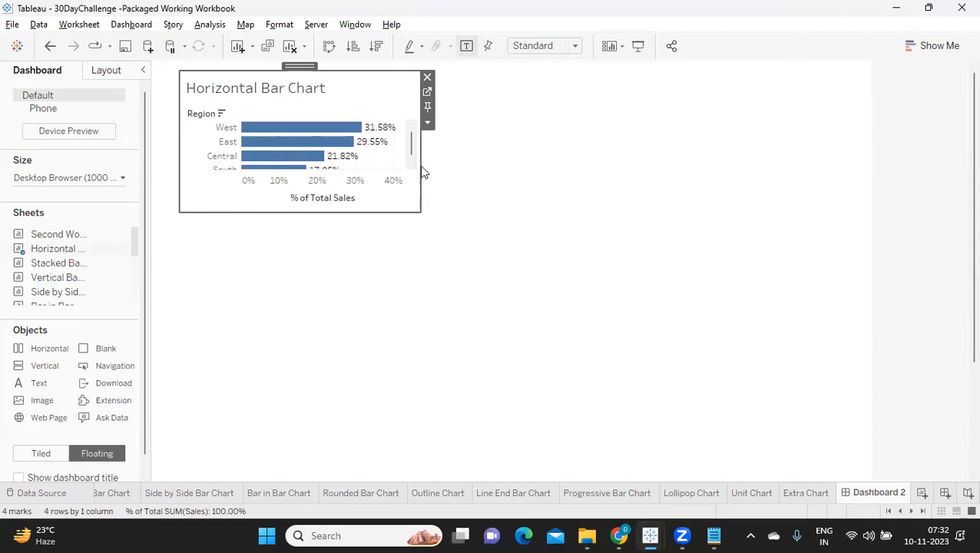
Select the chart's horizontal container and enlarge it to the dashboard's right edge and down toward its bottom.
left_click(428, 125)
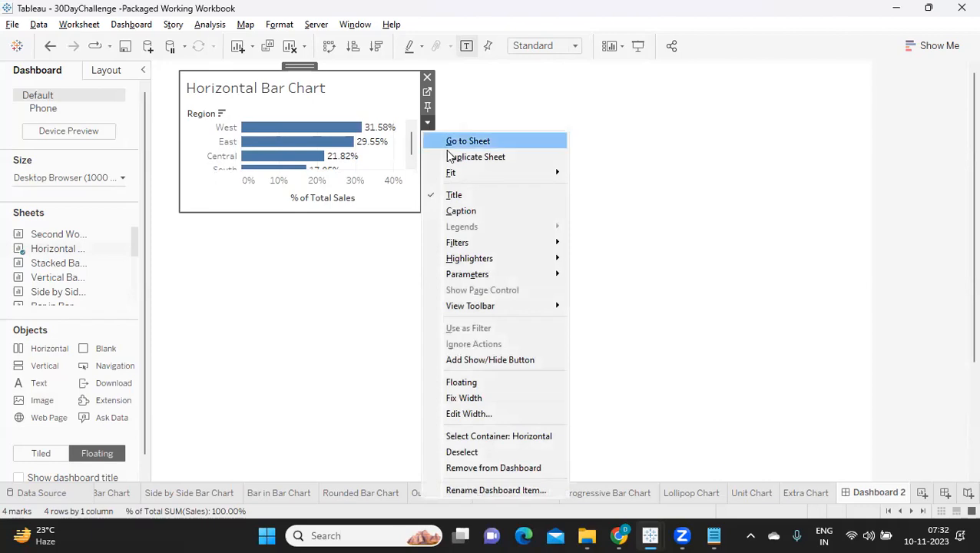
left_click(473, 437)
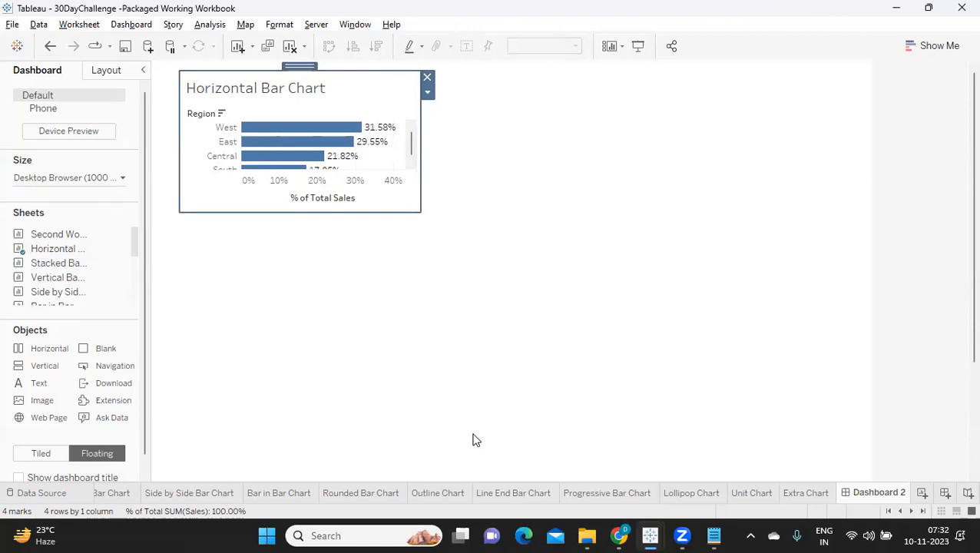
left_click_drag(420, 201, 868, 215)
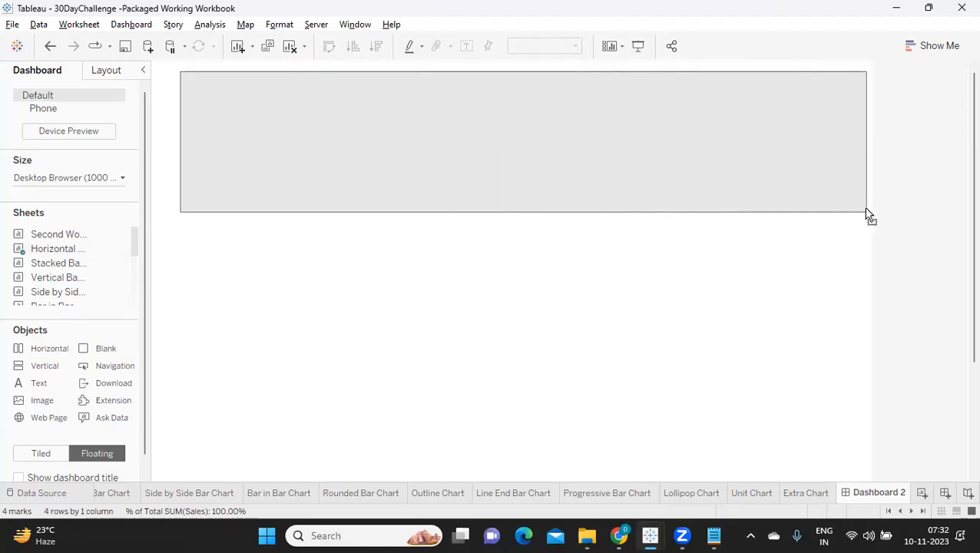
left_click_drag(486, 210, 470, 465)
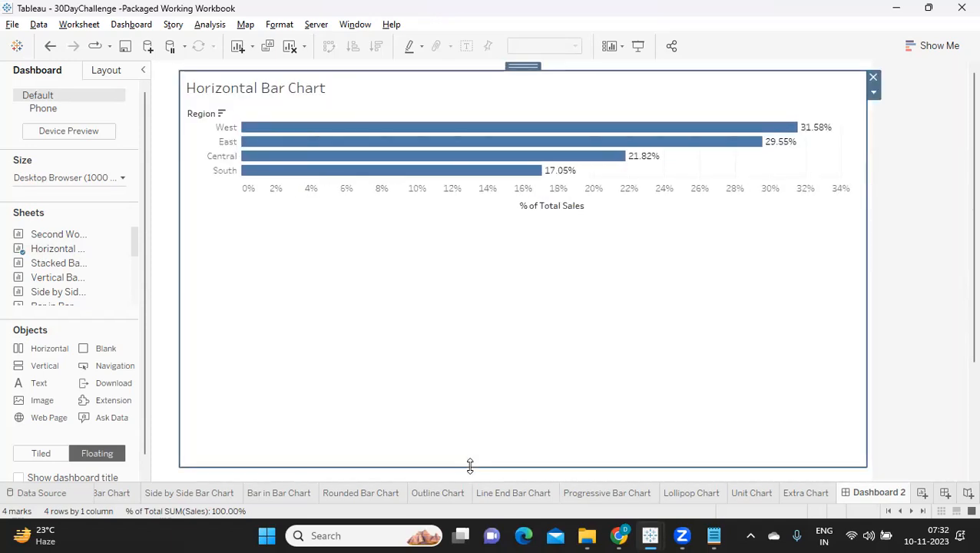
scroll(472, 462, "down", 3)
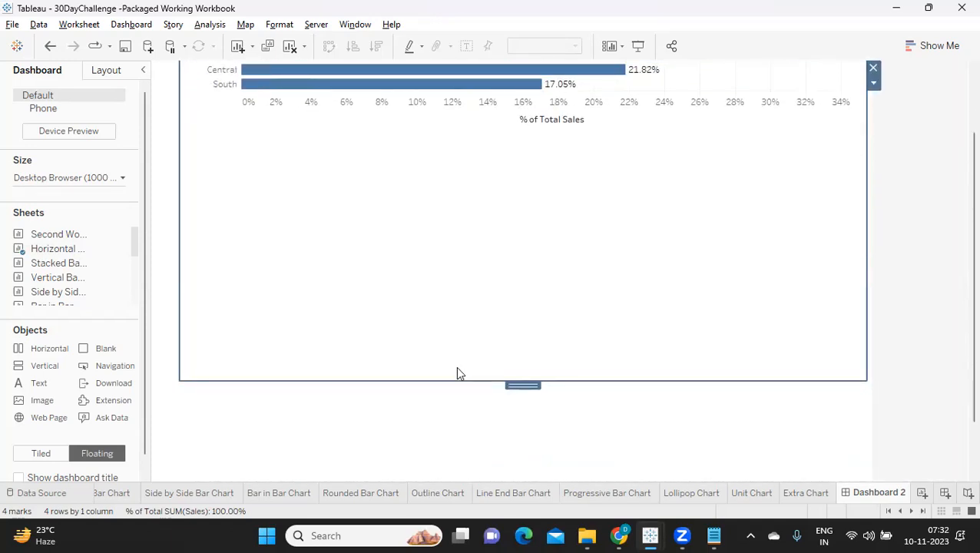
left_click_drag(453, 378, 452, 477)
scroll(459, 410, "down", 3)
left_click_drag(458, 410, 457, 473)
scroll(475, 407, "up", 5)
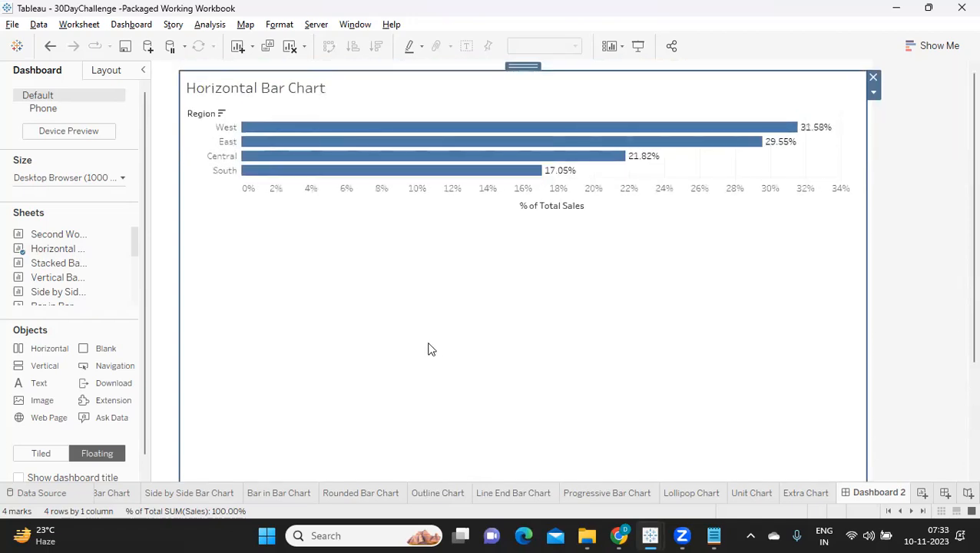
Place the Stacked Bar Chart sheet inside the horizontal container, to the right of the Horizontal Bar Chart.
mouse_move(40, 268)
left_click_drag(40, 268, 66, 339)
mouse_move(55, 268)
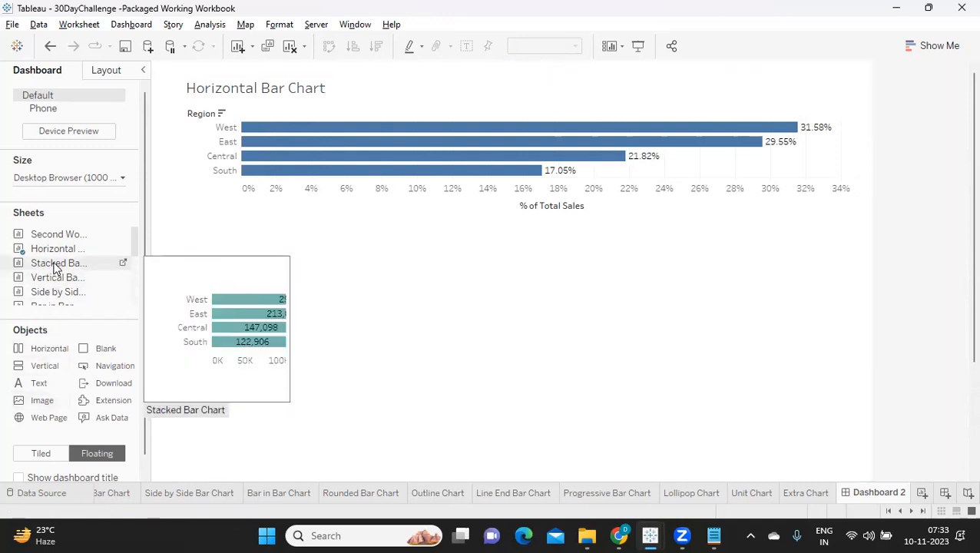
left_click_drag(56, 266, 750, 222)
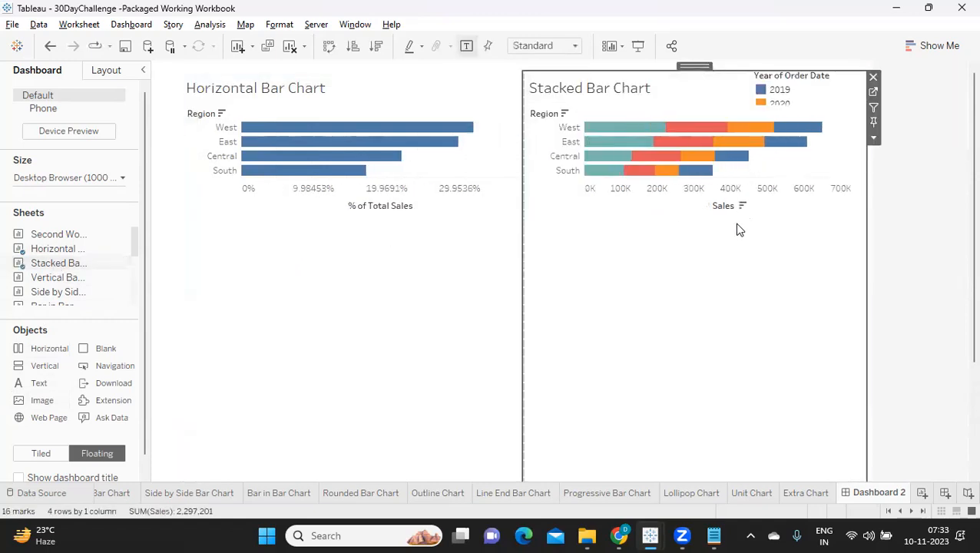
Swap the Stacked Bar Chart in the container for the Vertical Bar Chart sheet.
mouse_move(35, 281)
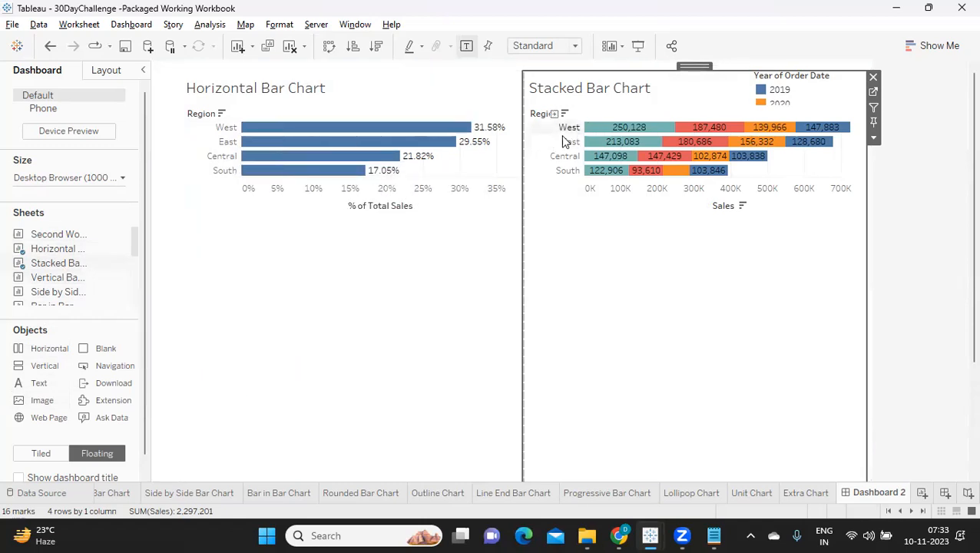
mouse_move(606, 145)
mouse_move(82, 276)
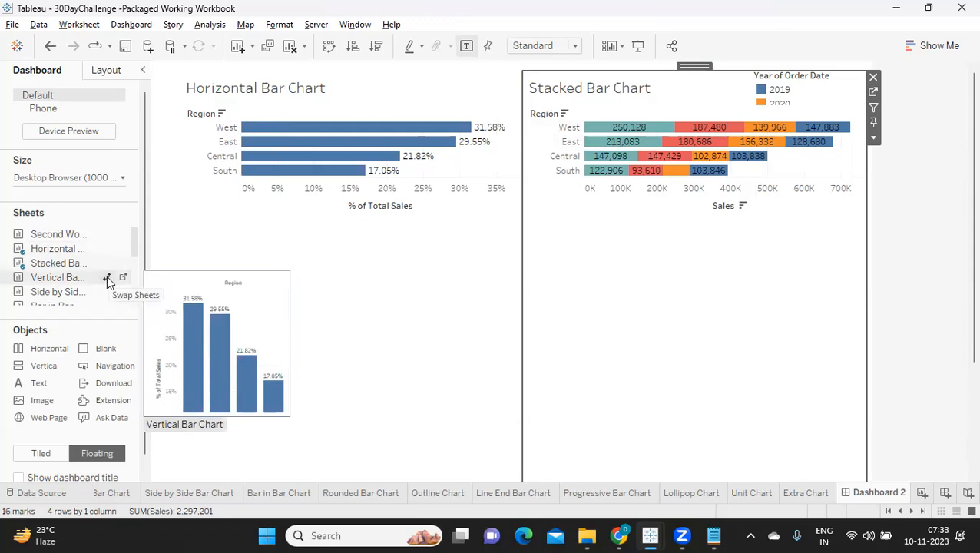
left_click(107, 278)
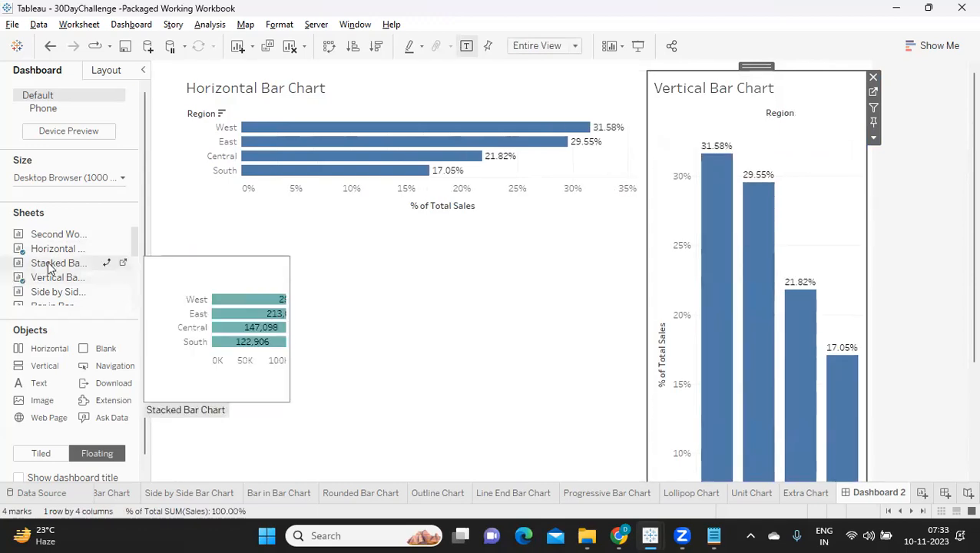
Try placing the Stacked Bar Chart sheet across the lower part of the dashboard below the Horizontal Bar Chart, and remove it again.
mouse_move(48, 266)
left_mouse_down()
mouse_move(299, 330)
mouse_move(400, 380)
mouse_move(440, 385)
mouse_move(338, 457)
mouse_move(435, 458)
mouse_move(238, 436)
mouse_move(253, 425)
mouse_move(476, 461)
mouse_move(5, 302)
left_mouse_up()
scroll(466, 286, "down", 2)
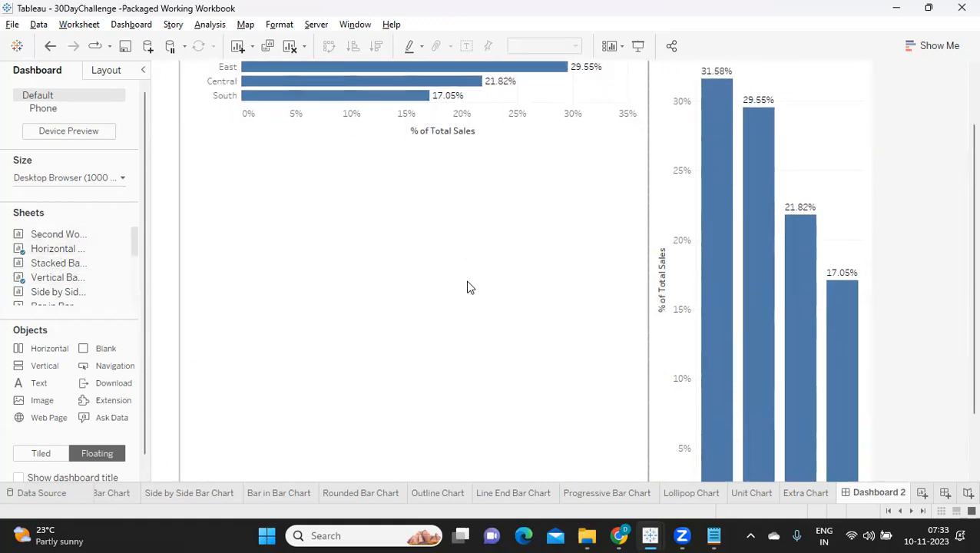
scroll(466, 287, "down", 2)
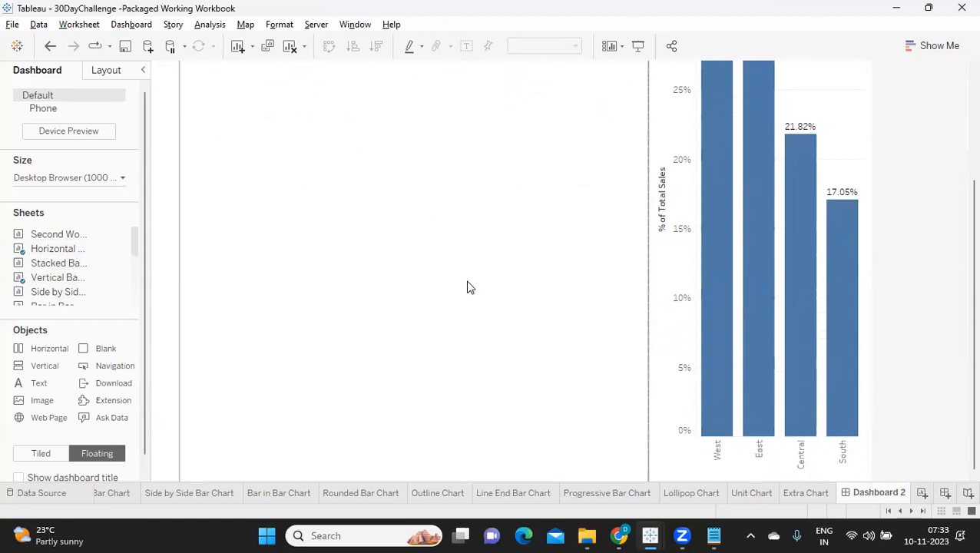
mouse_move(38, 268)
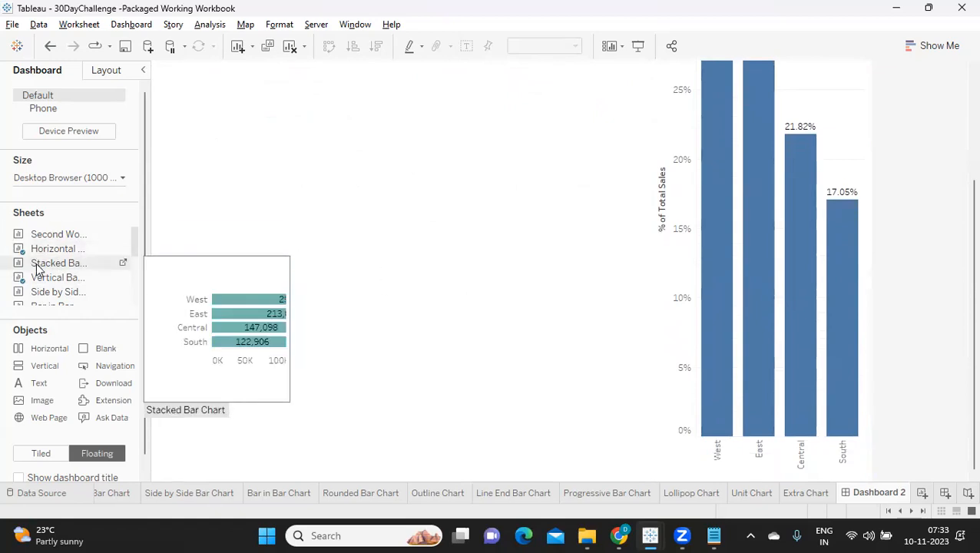
left_click_drag(39, 269, 343, 486)
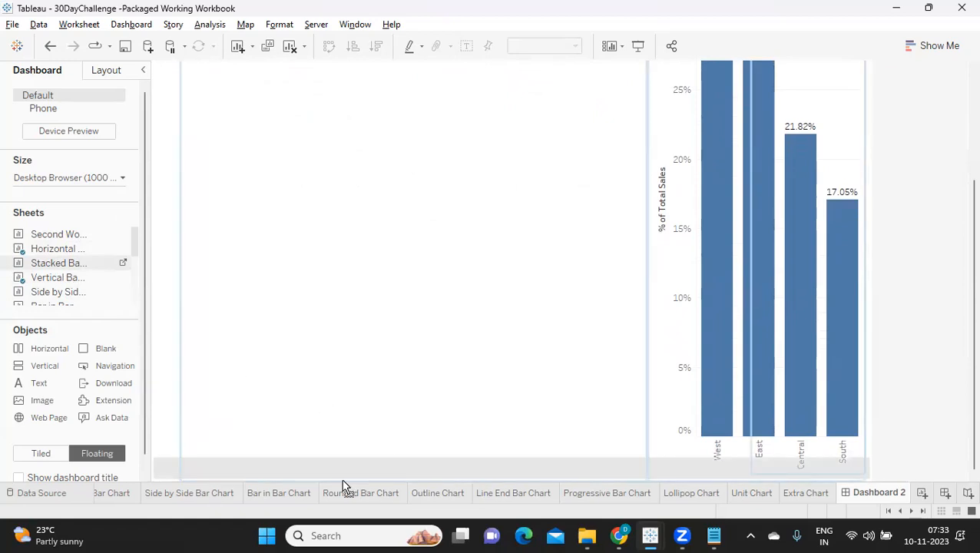
left_click_drag(341, 478, 341, 476)
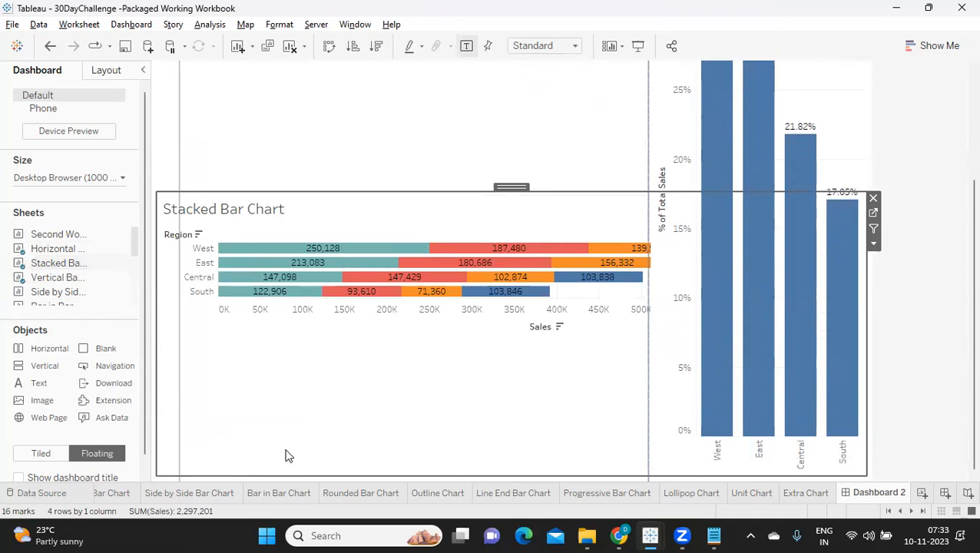
left_click(873, 198)
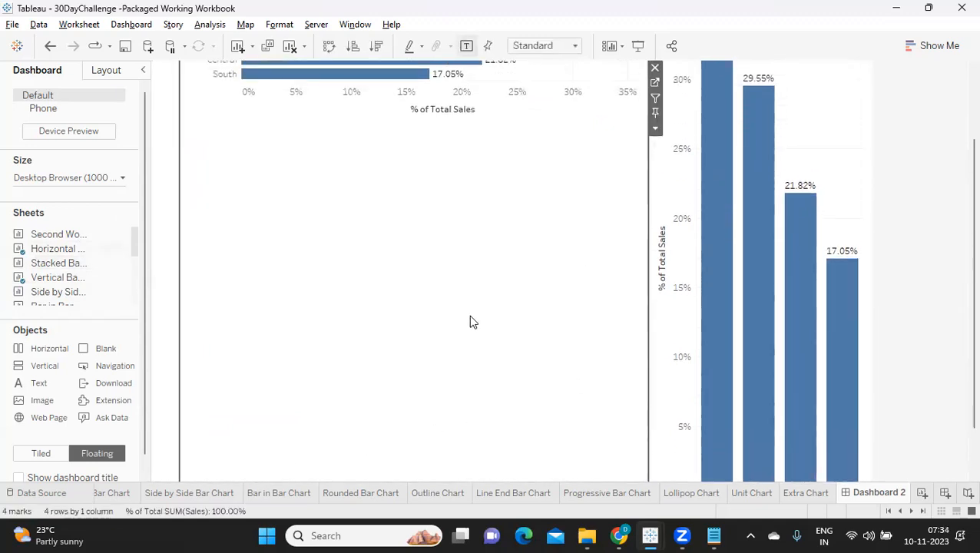
Clear the dashboard by removing the Horizontal Bar Chart, the Vertical Bar Chart and the leftover empty containers.
scroll(491, 323, "up", 1)
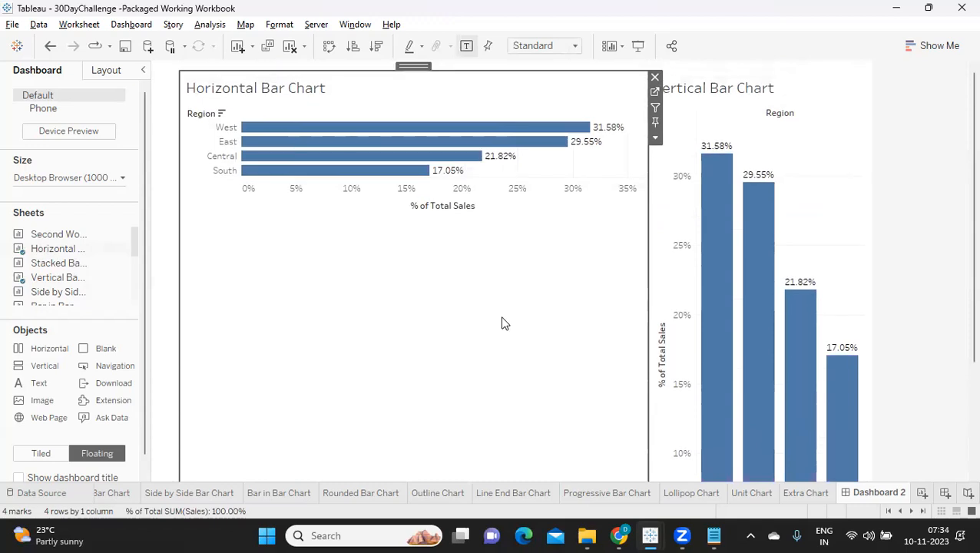
left_click(654, 77)
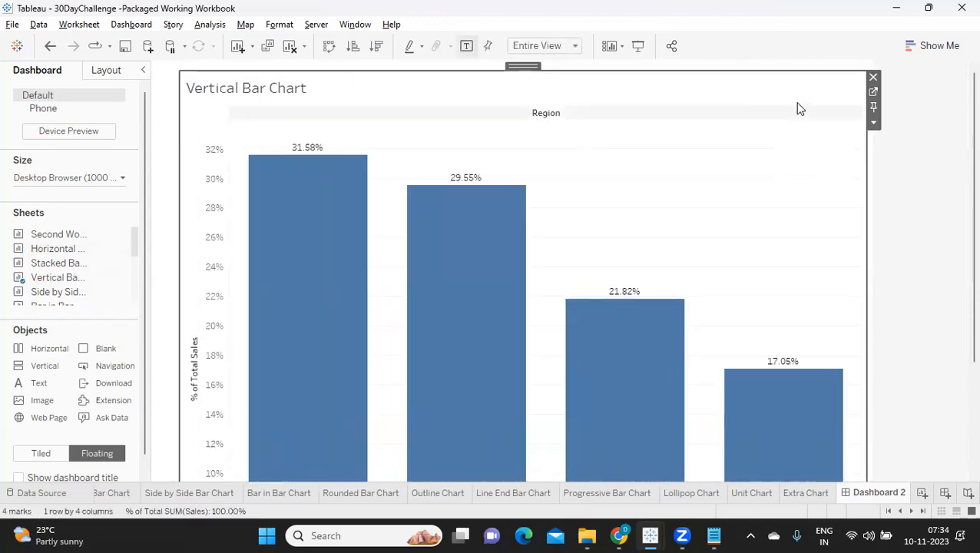
left_click(872, 77)
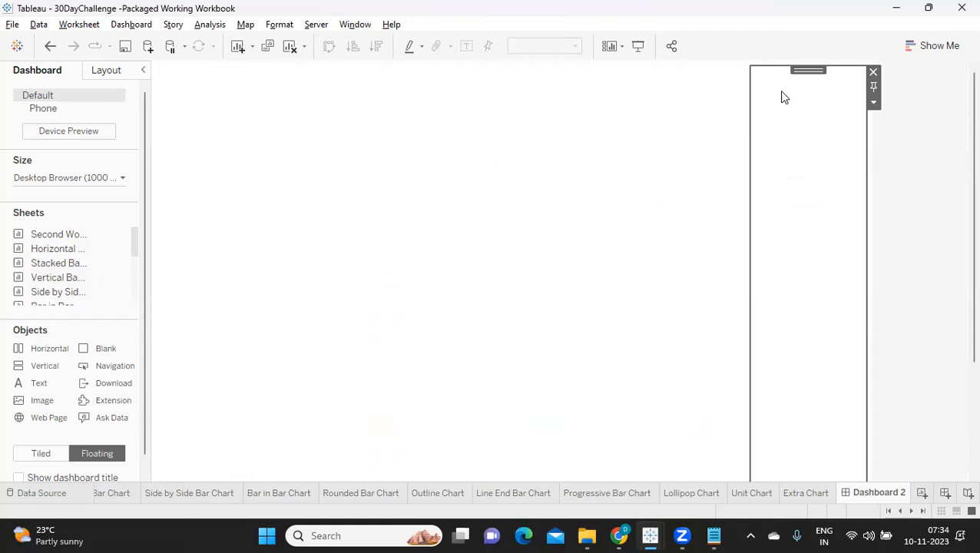
left_click(874, 72)
left_click(658, 116)
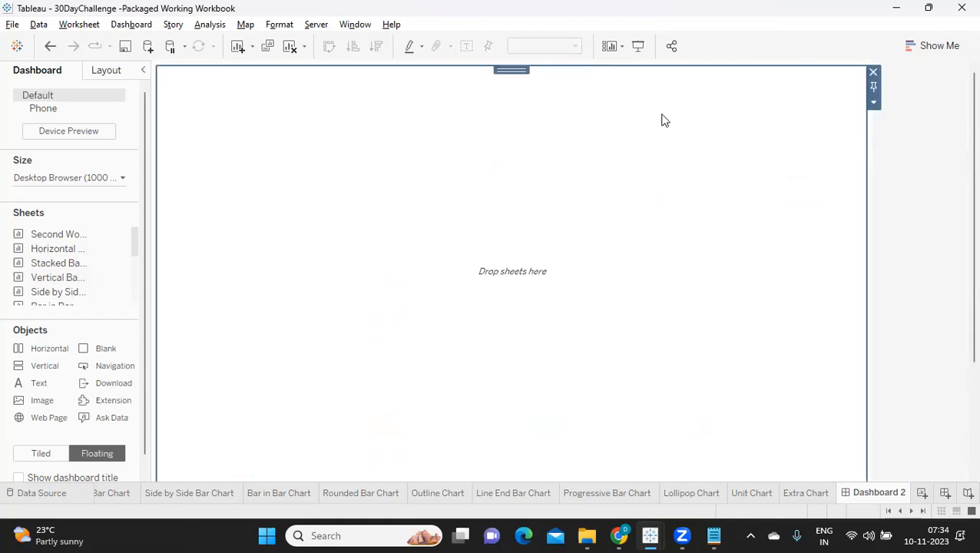
left_click(874, 73)
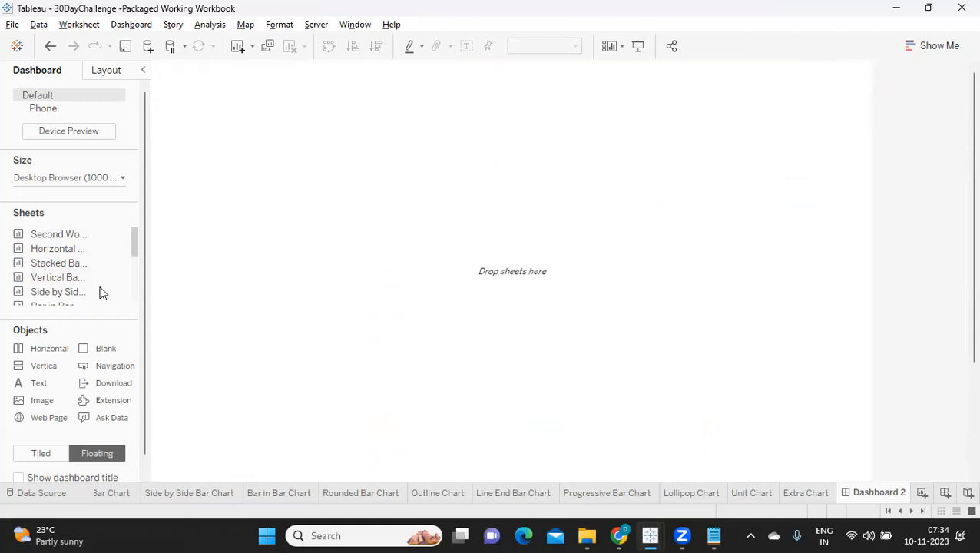
Switch to tiled placement and add the Horizontal Bar Chart sheet with the Vertical Bar Chart sheet to its right.
left_click(35, 456)
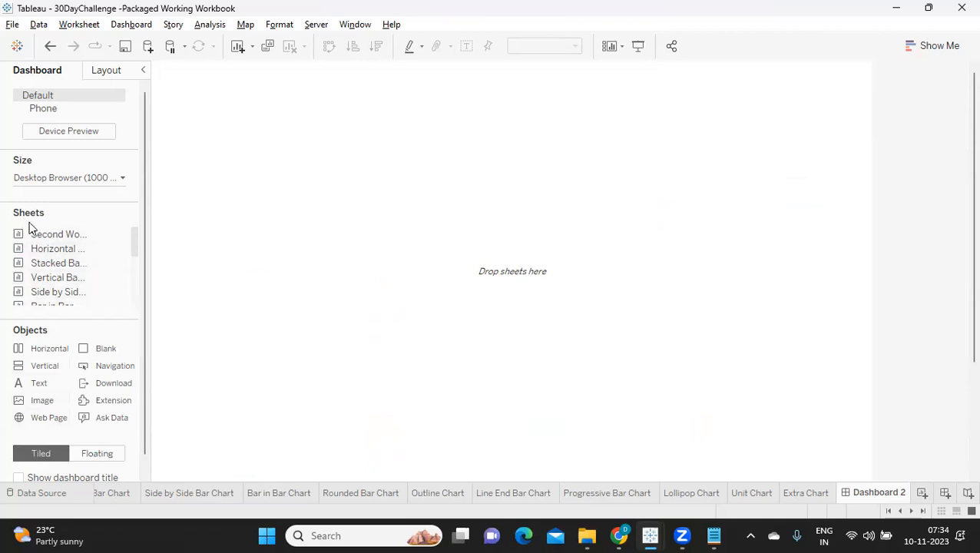
mouse_move(35, 254)
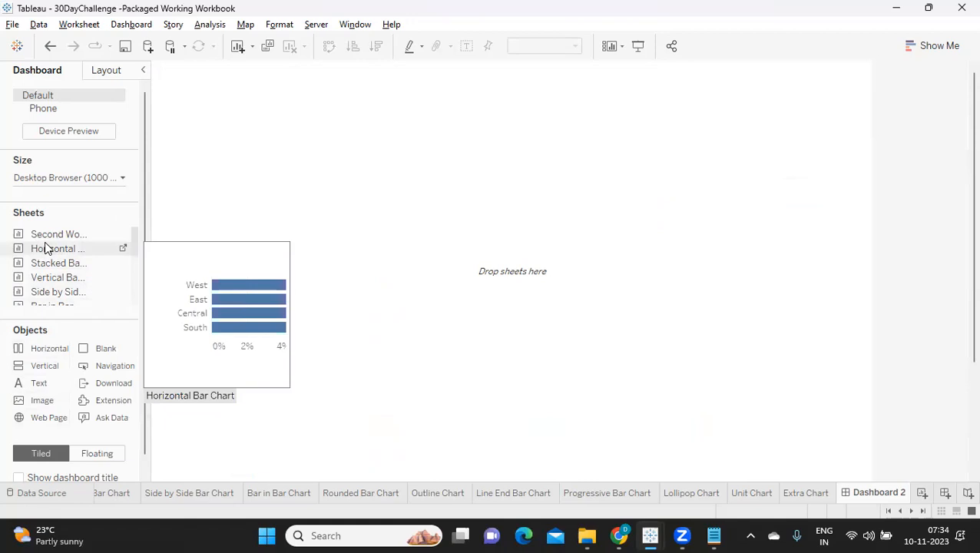
left_click_drag(45, 253, 185, 105)
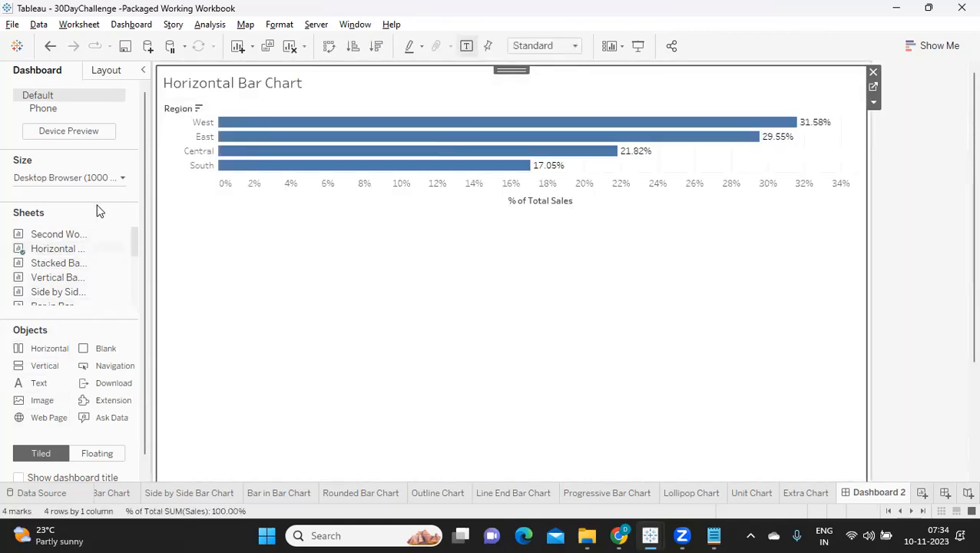
left_click_drag(60, 281, 765, 306)
Place the Stacked Bar Chart sheet below the Horizontal Bar Chart and the Side by Side Bar Chart below the Vertical Bar Chart.
mouse_move(66, 270)
left_mouse_down()
mouse_move(216, 319)
mouse_move(321, 418)
left_mouse_up()
scroll(69, 301, "down", 1)
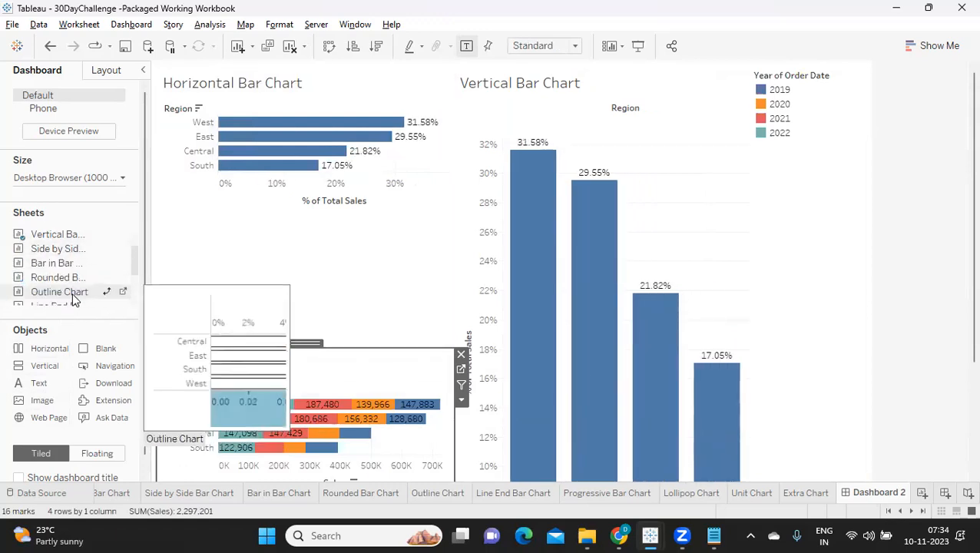
scroll(70, 296, "down", 3)
scroll(62, 280, "up", 5)
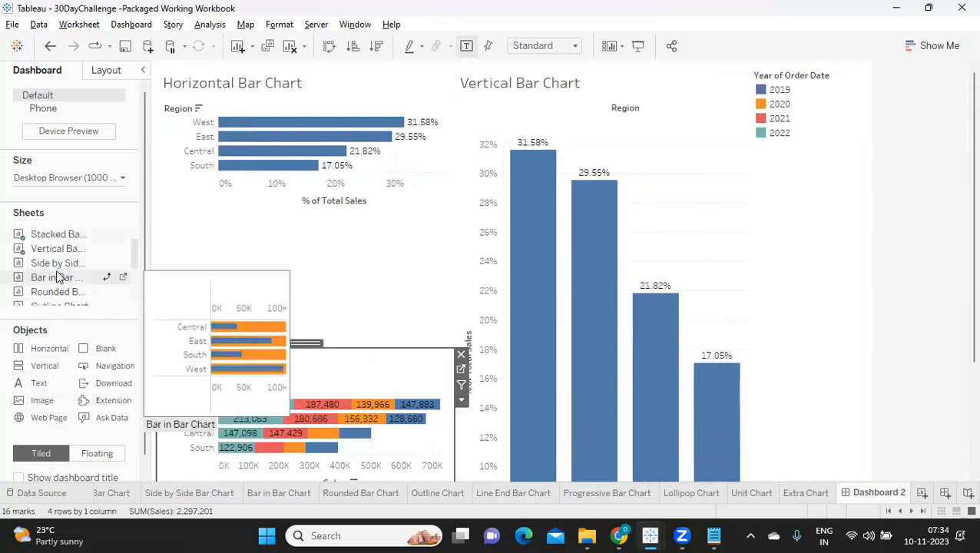
mouse_move(59, 264)
left_mouse_down()
mouse_move(544, 367)
mouse_move(616, 394)
left_mouse_up()
Place the Bar in Bar Chart sheet below the Stacked Bar Chart and the Rounded Bar Chart below the Side by Side Bar Chart.
scroll(614, 395, "down", 2)
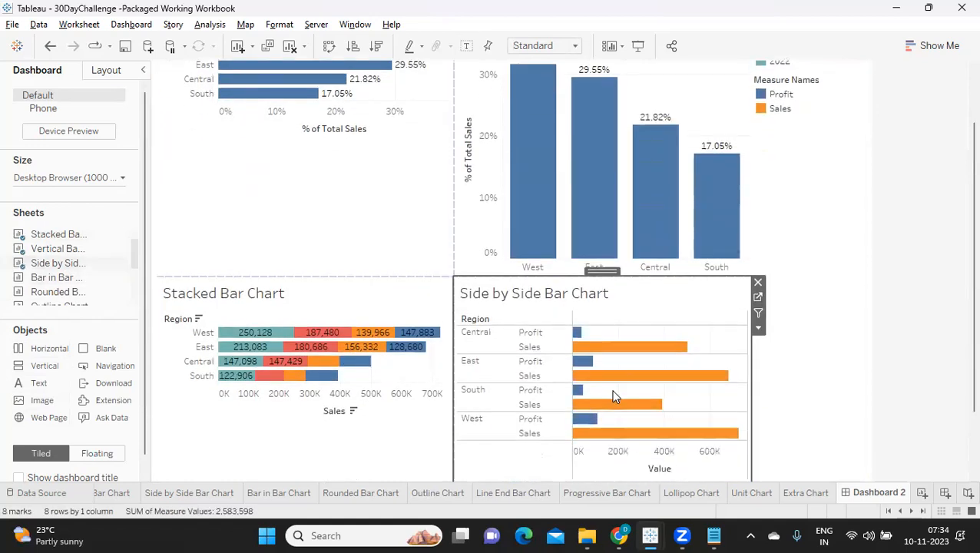
scroll(614, 395, "down", 2)
scroll(47, 307, "down", 1)
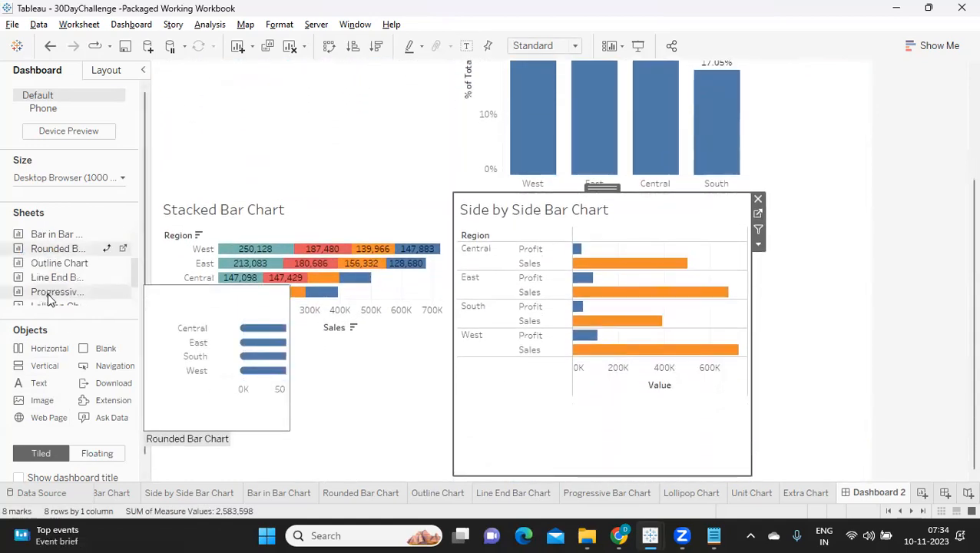
left_click_drag(57, 240, 248, 403)
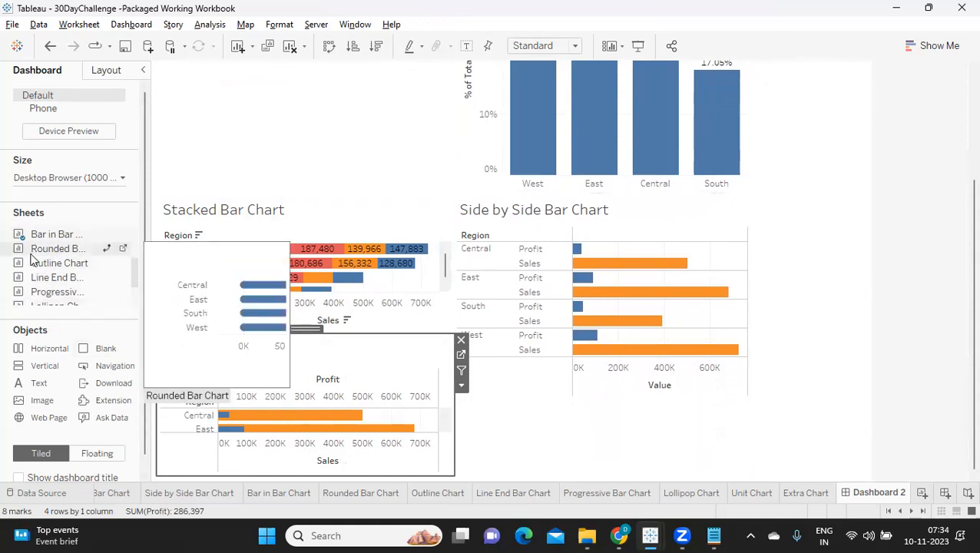
left_click_drag(58, 252, 634, 396)
Place the Outline Chart sheet below the Bar in Bar Chart and the Line End Bar Chart below the Rounded Bar Chart.
scroll(86, 278, "down", 3)
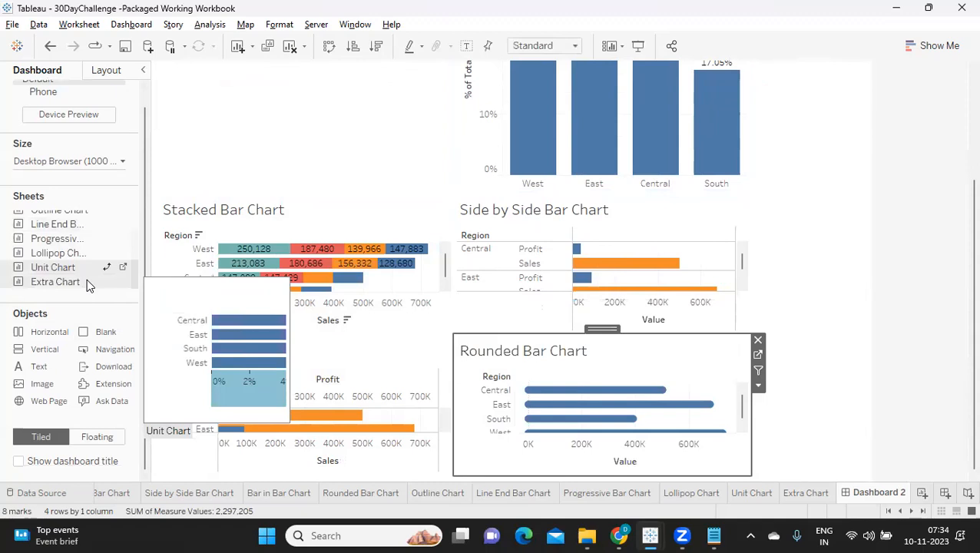
scroll(48, 257, "up", 3)
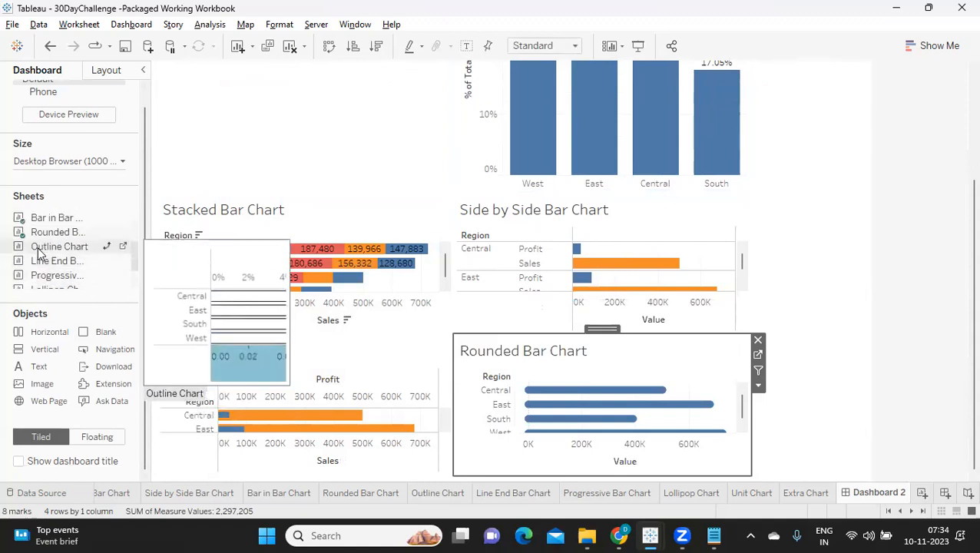
scroll(74, 276, "down", 2)
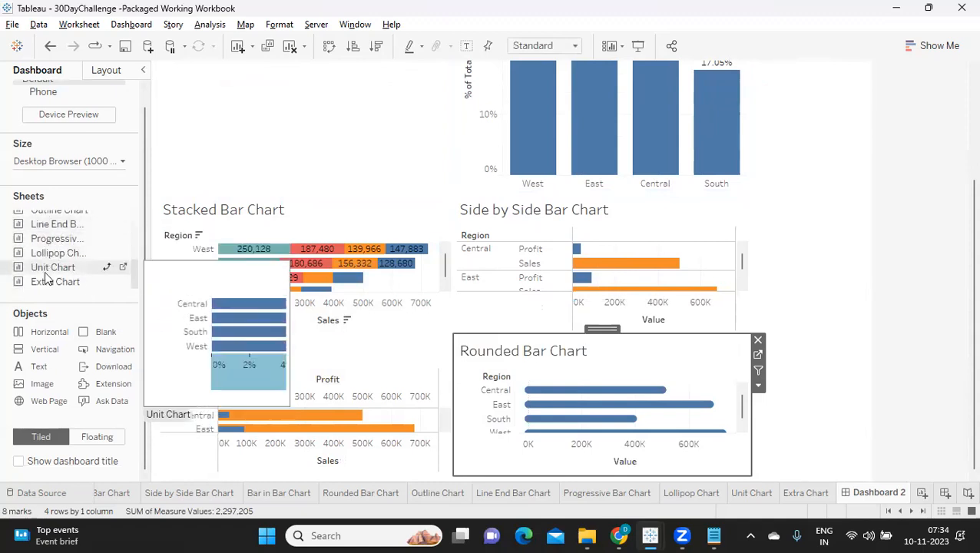
scroll(46, 278, "up", 3)
scroll(44, 272, "down", 3)
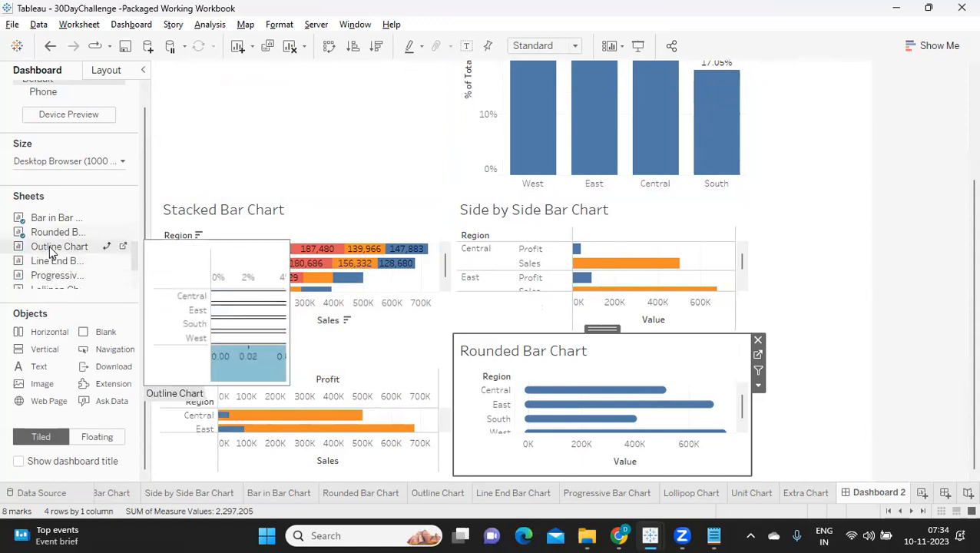
left_click_drag(49, 244, 313, 445)
scroll(59, 276, "down", 3)
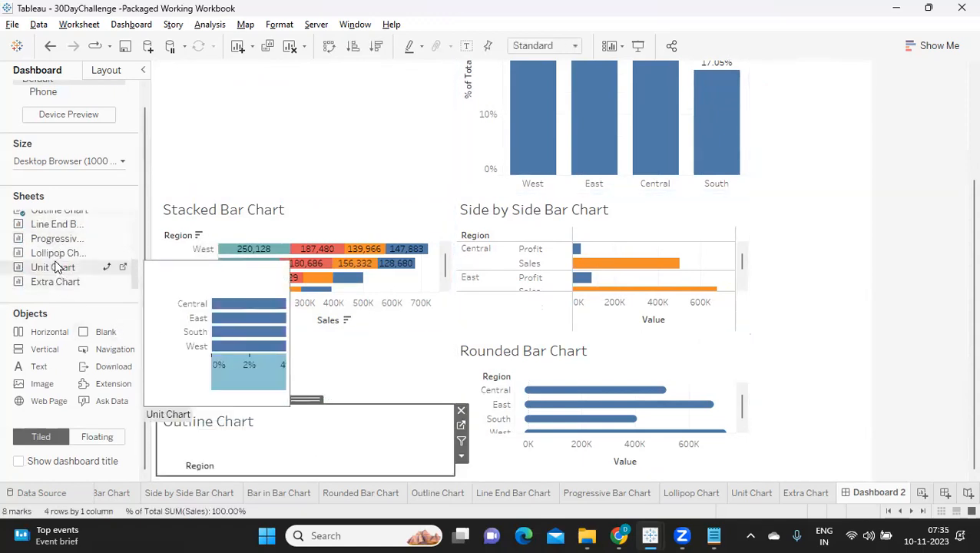
scroll(54, 265, "up", 3)
left_click_drag(52, 265, 512, 430)
Insert the Progressive Bar Chart sheet above the Stacked Bar Chart and the Lollipop Chart above the Side by Side Bar Chart.
scroll(61, 273, "down", 3)
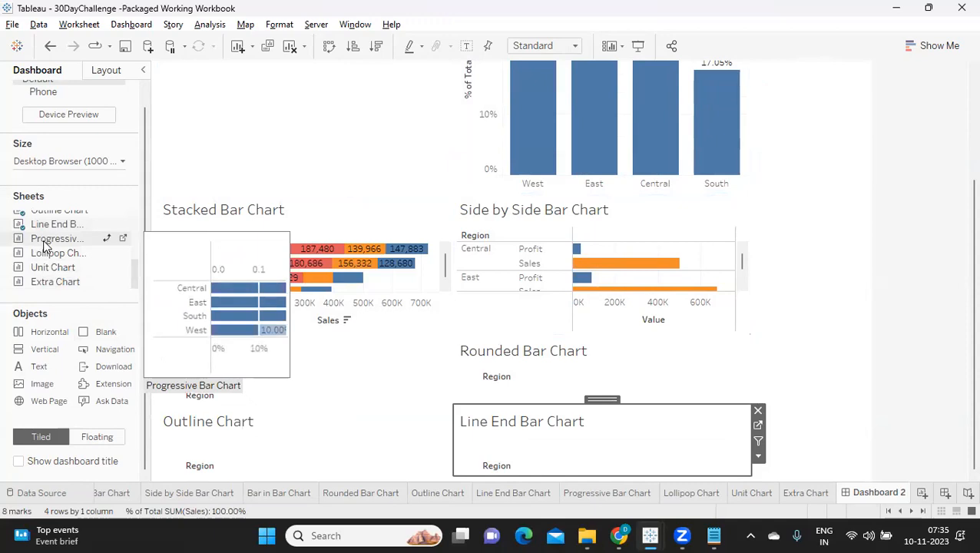
left_click_drag(45, 244, 192, 181)
left_click_drag(42, 259, 549, 152)
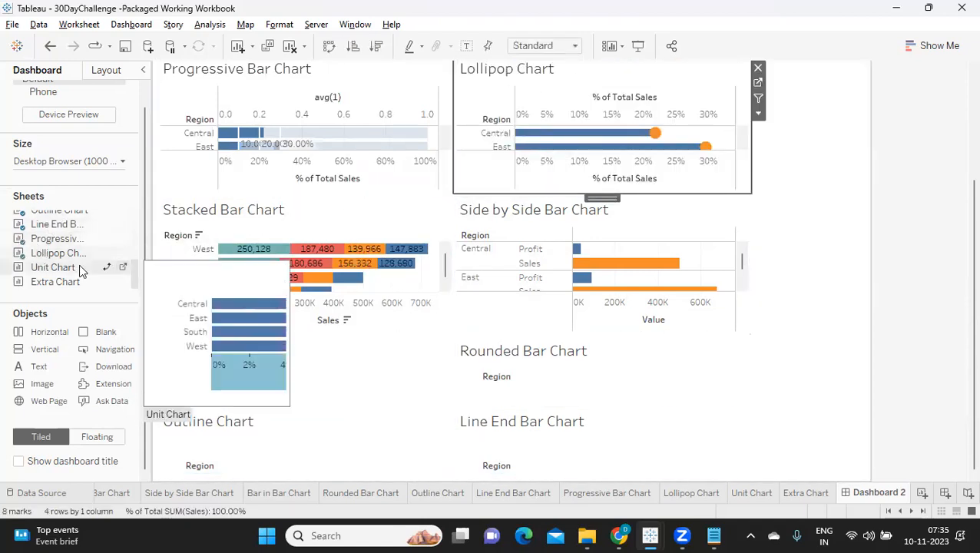
Insert the Unit Chart sheet below the Stacked Bar Chart and the Extra Chart below the Side by Side Bar Chart.
scroll(504, 257, "up", 2)
scroll(511, 253, "up", 3)
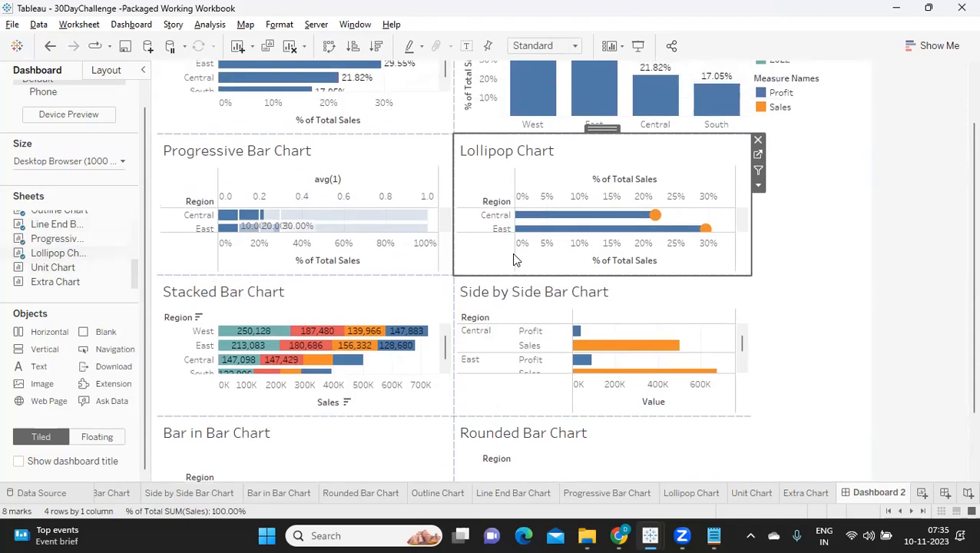
scroll(511, 251, "down", 3)
scroll(511, 251, "down", 5)
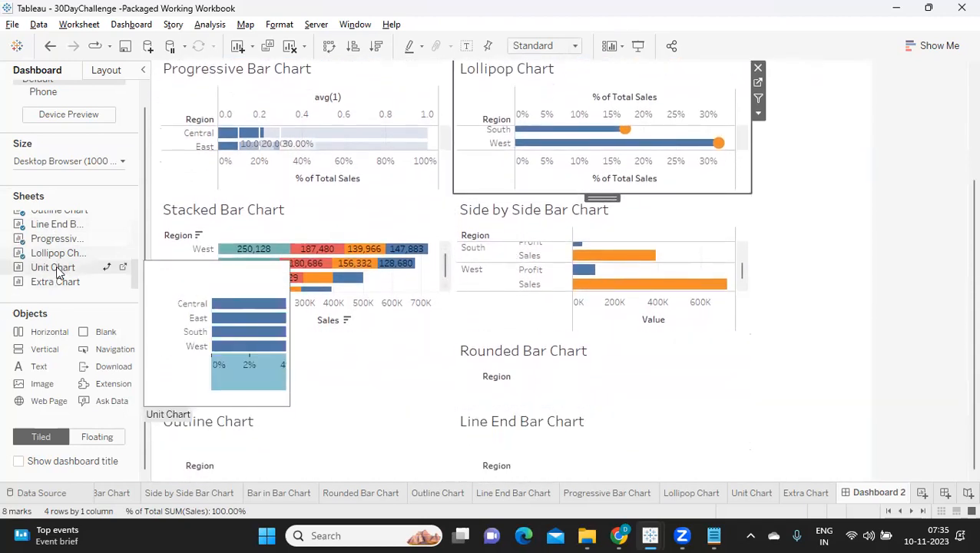
left_click_drag(52, 273, 313, 279)
left_click_drag(62, 279, 594, 283)
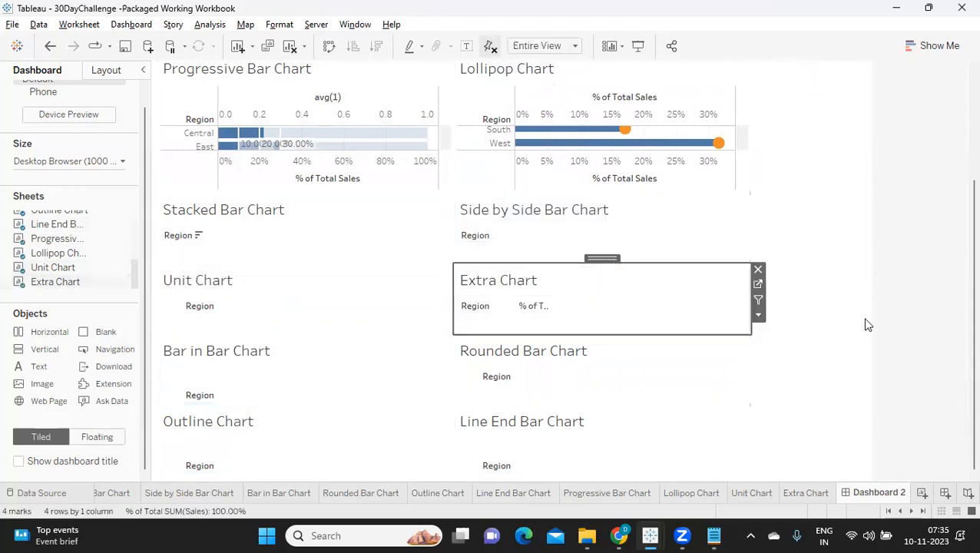
Delete the layout container holding the Year of Order Date and Measure Names legends, including both items inside it.
scroll(162, 258, "up", 2)
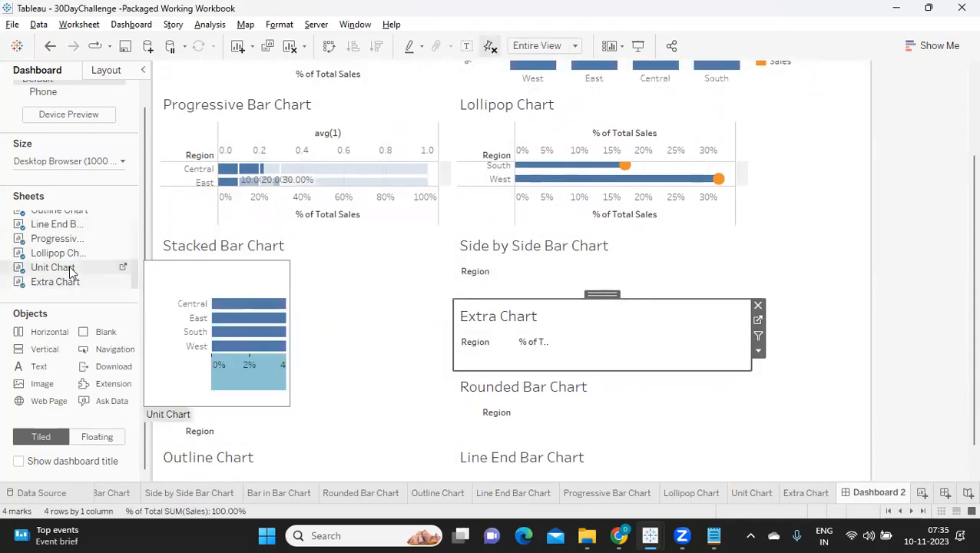
scroll(70, 271, "up", 5)
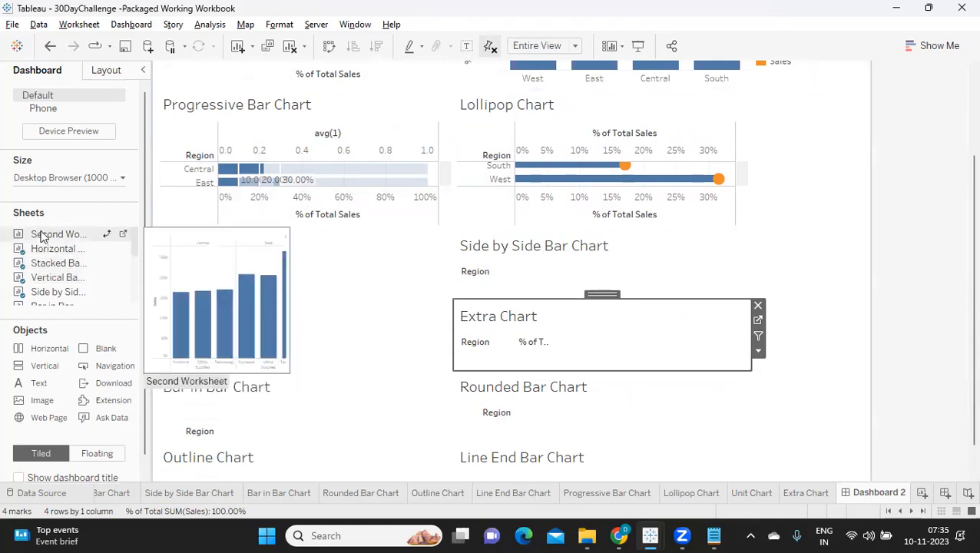
scroll(438, 211, "up", 5)
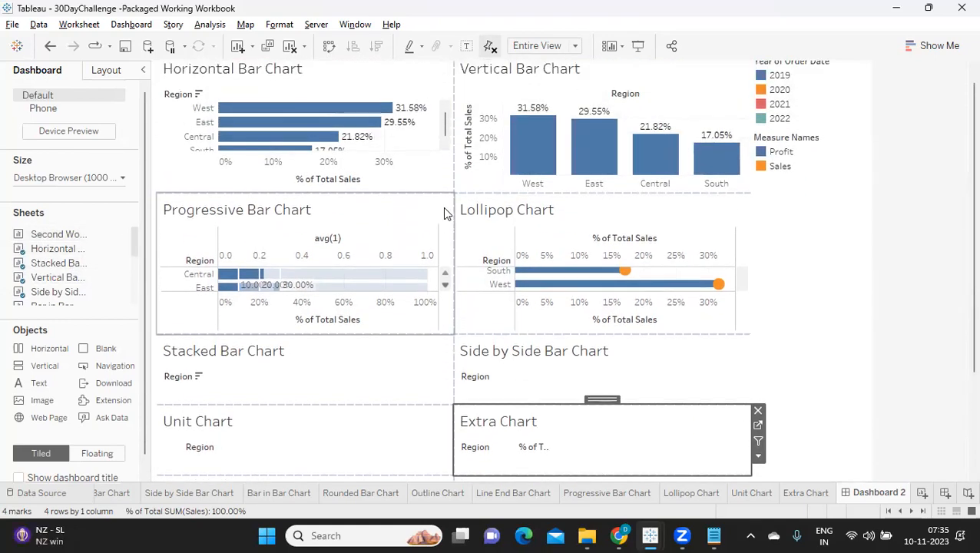
scroll(444, 212, "up", 1)
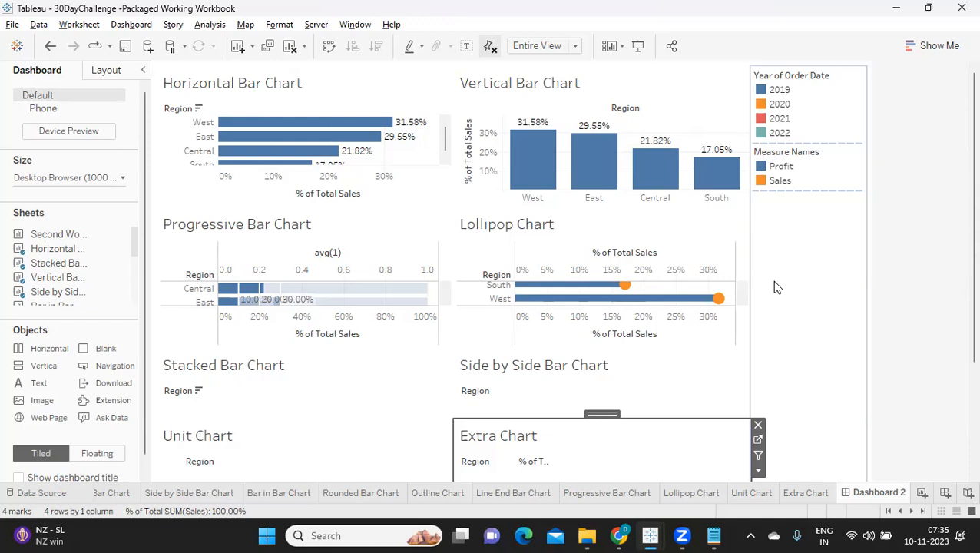
left_click(812, 251)
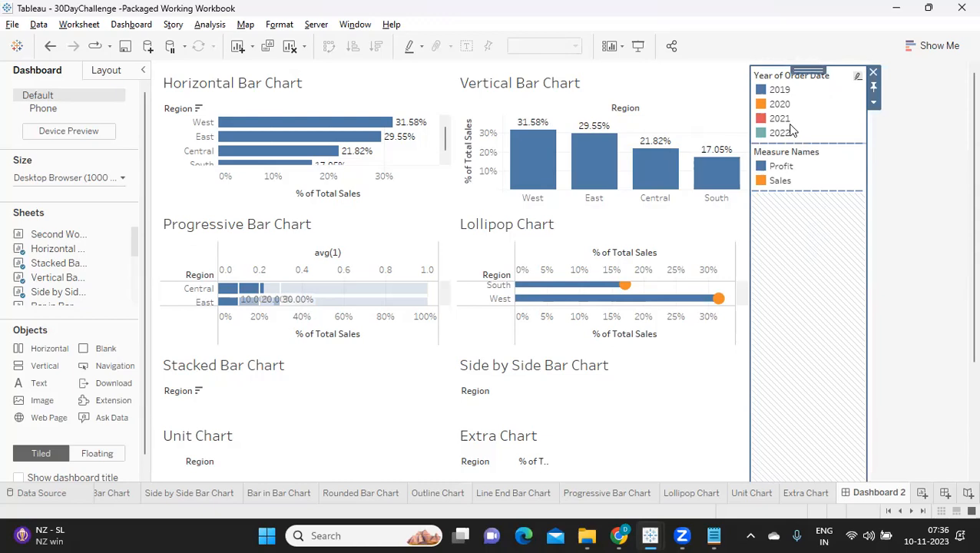
left_click(873, 72)
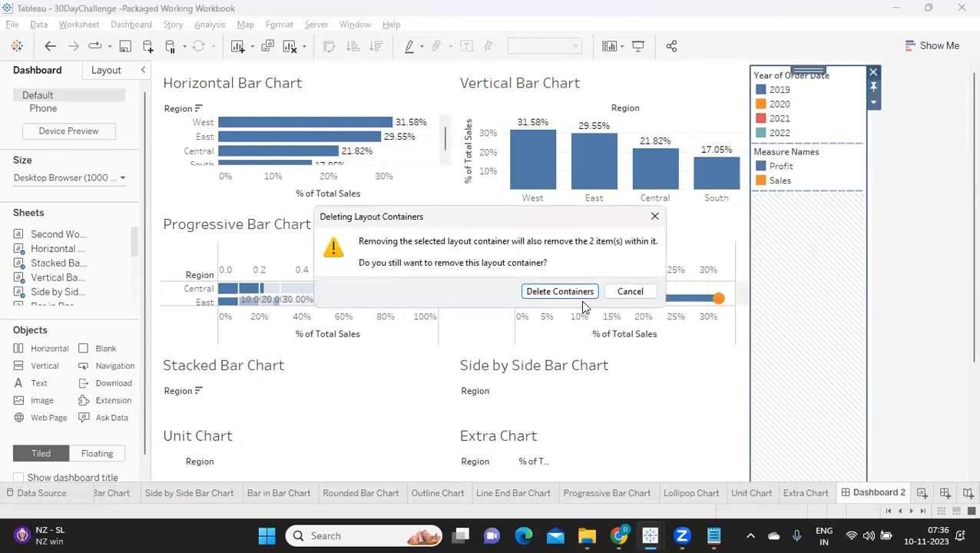
left_click(579, 297)
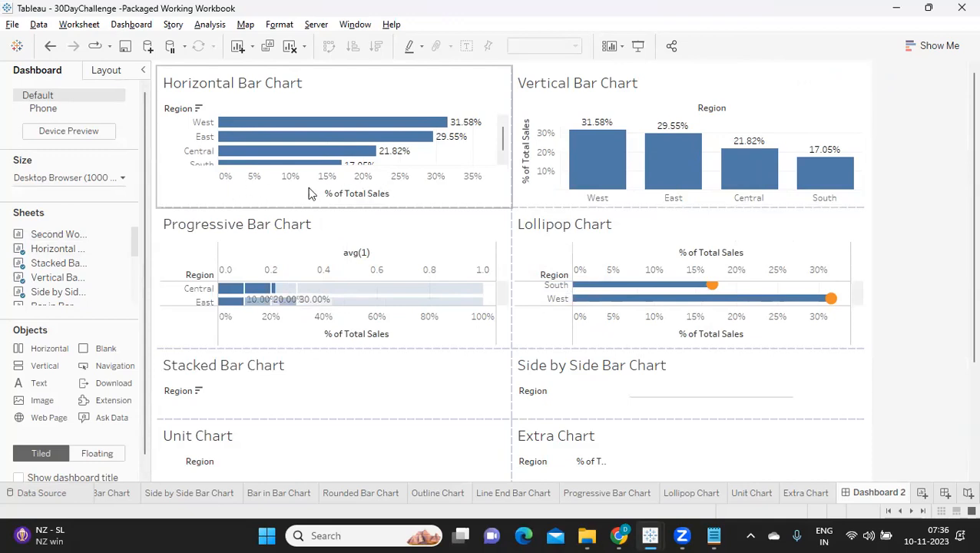
Hide the % of Total Sales axis header of the Horizontal Bar Chart and fit the sheet to Entire View.
mouse_move(453, 123)
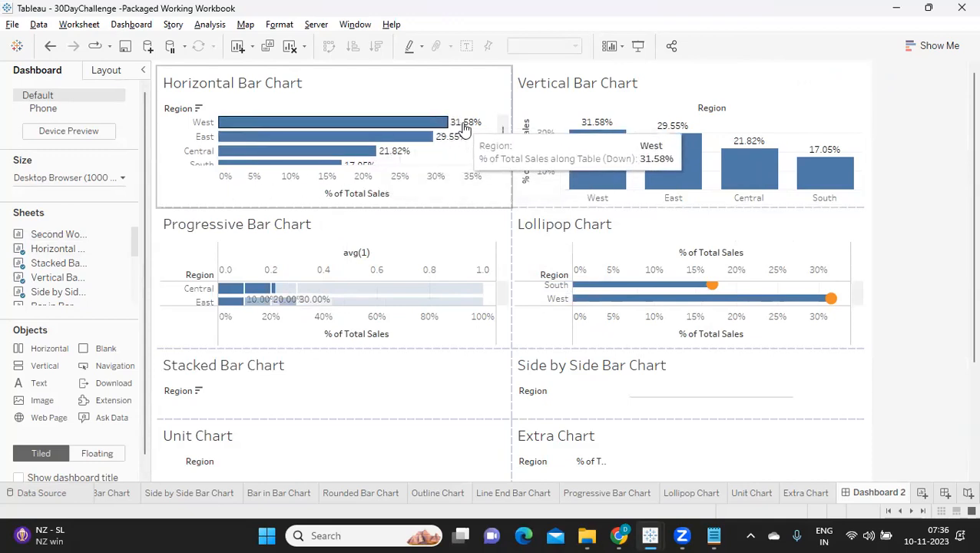
mouse_move(444, 144)
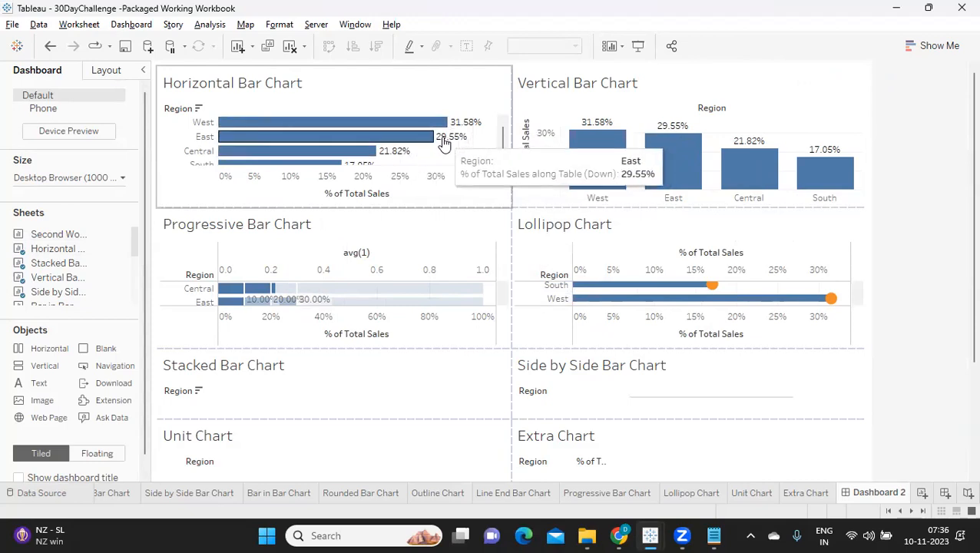
mouse_move(389, 154)
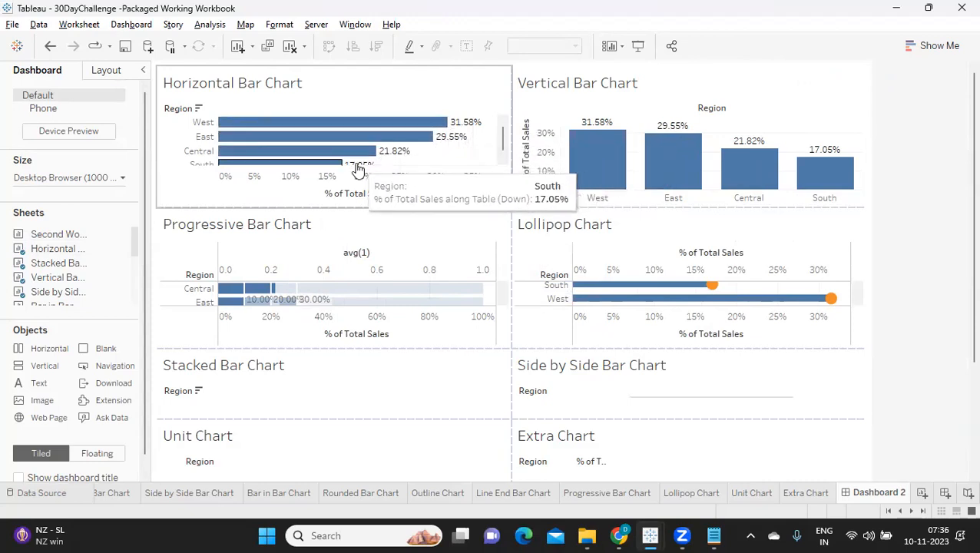
right_click(287, 184)
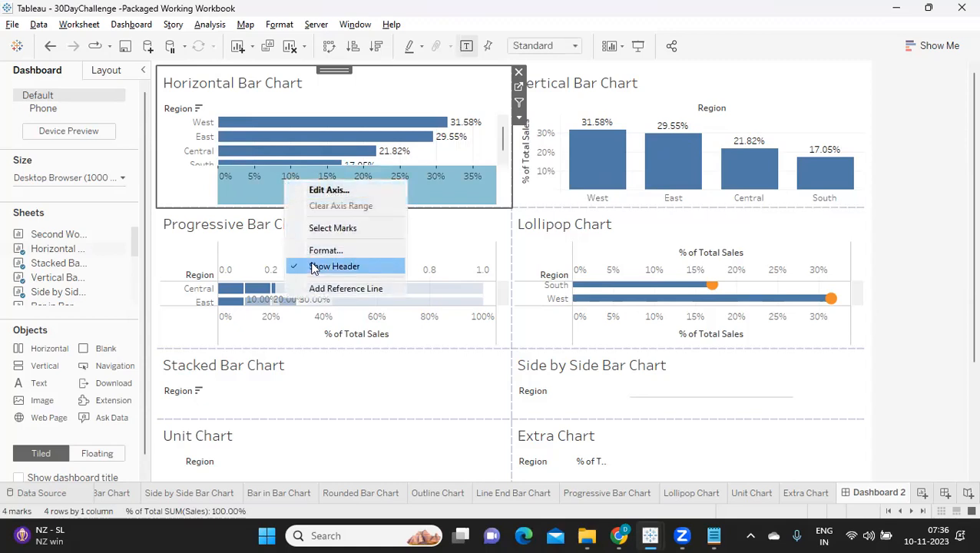
left_click(317, 267)
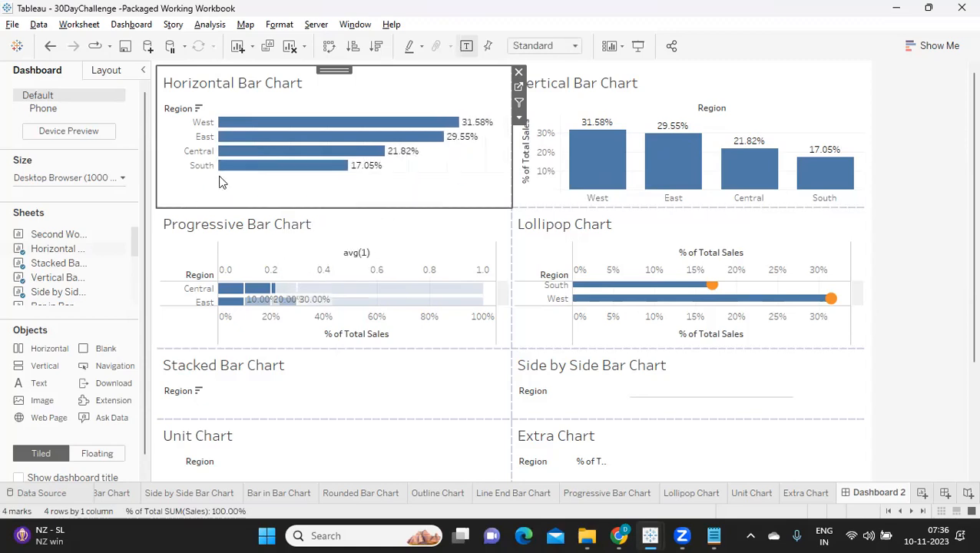
left_click(518, 117)
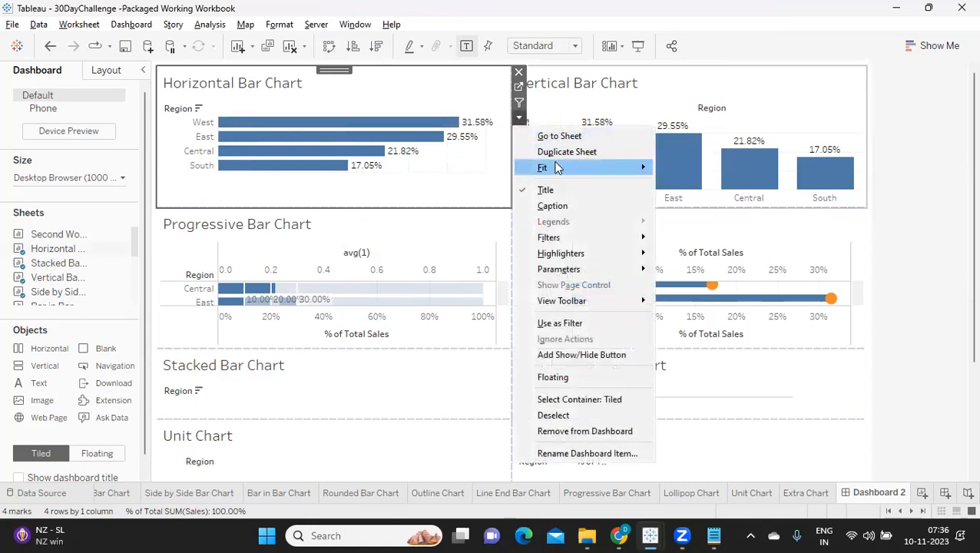
mouse_move(548, 171)
left_click(696, 218)
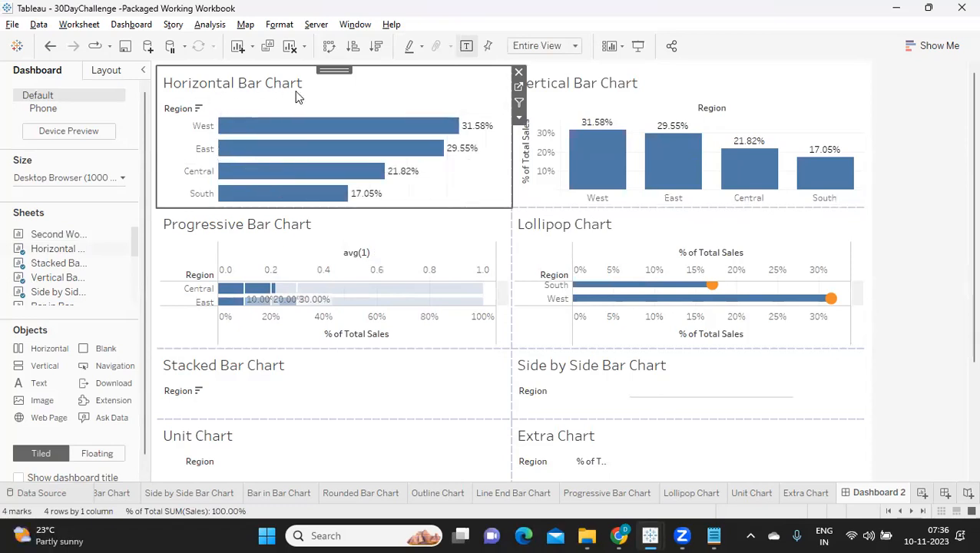
Hide the axis headers of the Progressive Bar Chart and fit the sheet to Entire View.
right_click(270, 325)
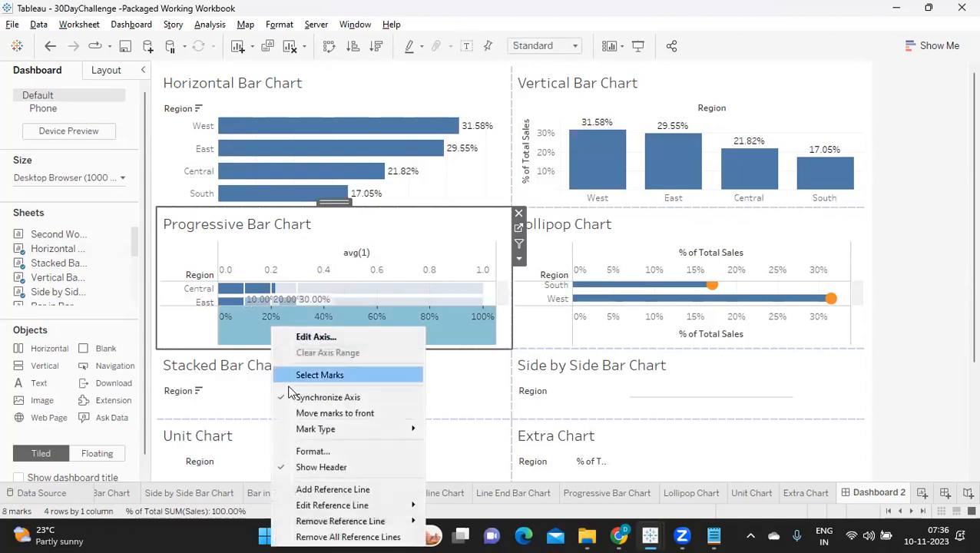
left_click(315, 464)
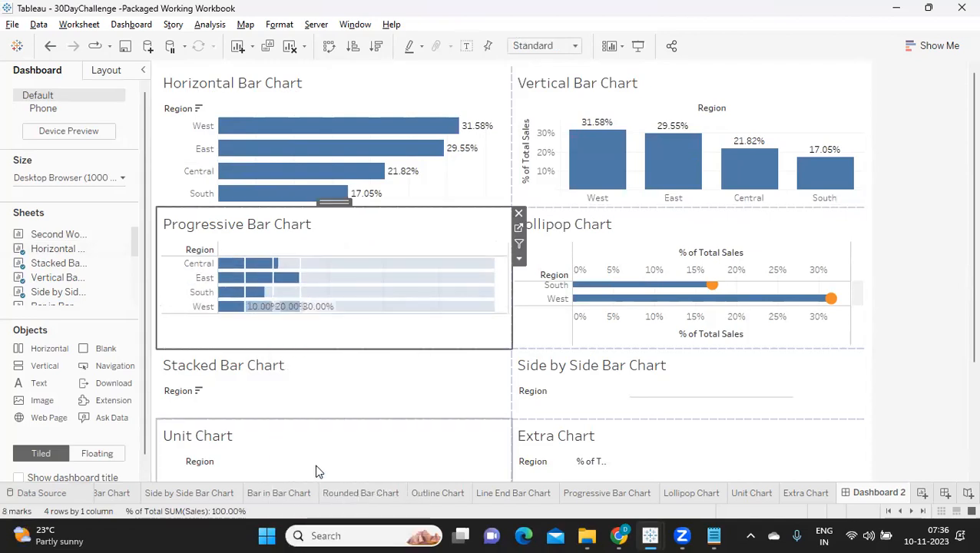
left_click(519, 260)
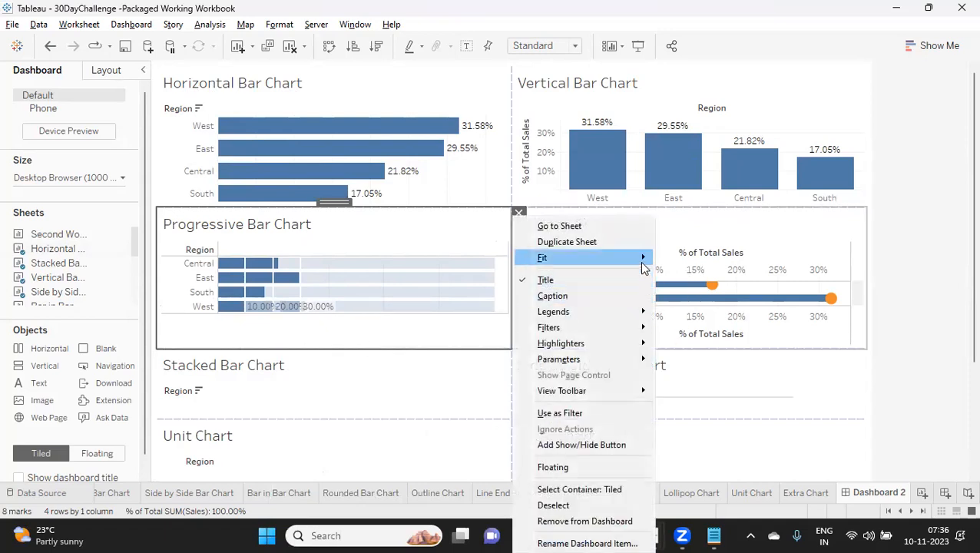
mouse_move(641, 258)
left_click(683, 308)
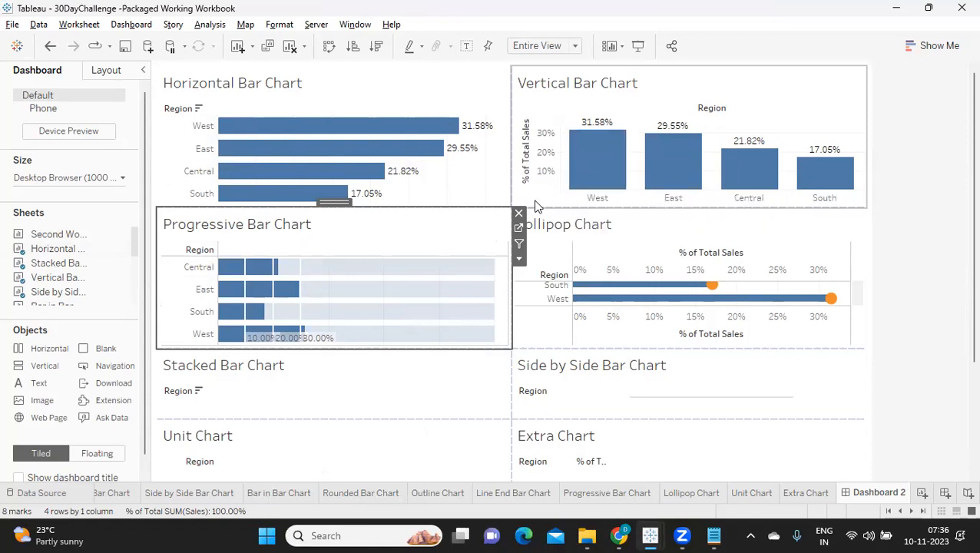
Hide the % of Total Sales axis headers in the Vertical Bar Chart and the Lollipop Chart.
right_click(540, 159)
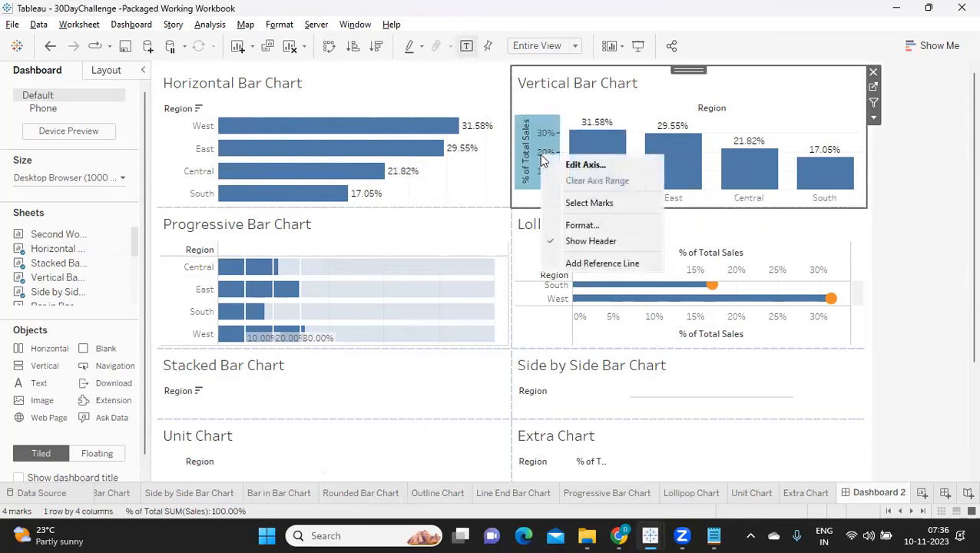
left_click(572, 241)
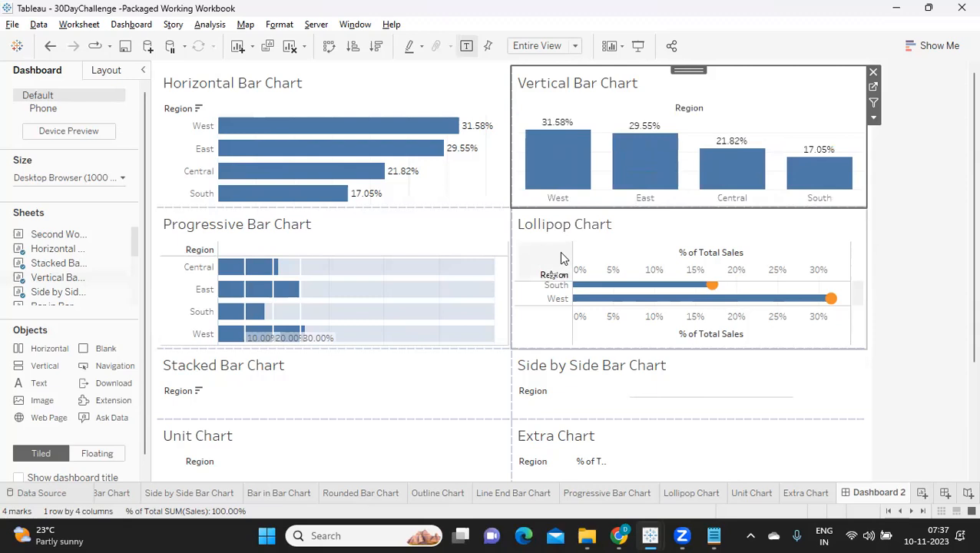
right_click(631, 336)
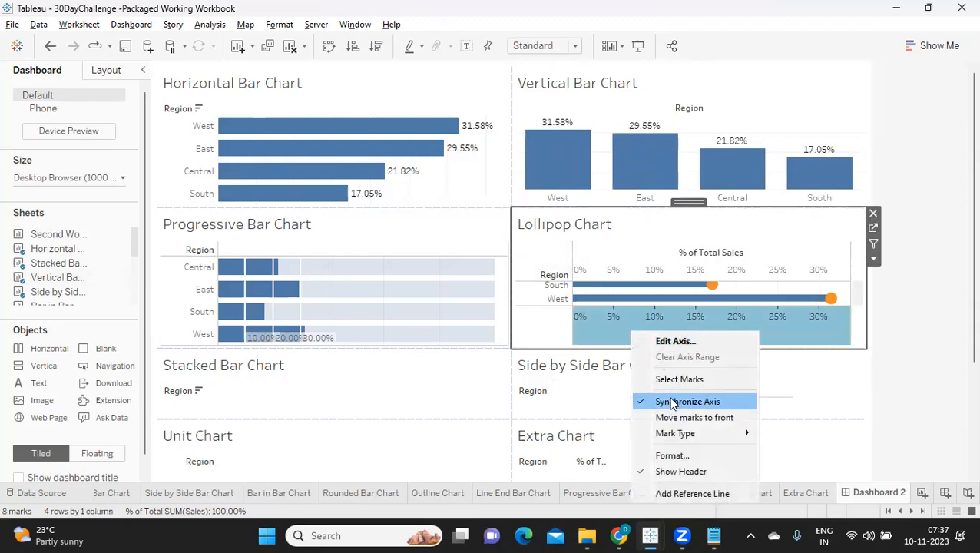
left_click(661, 472)
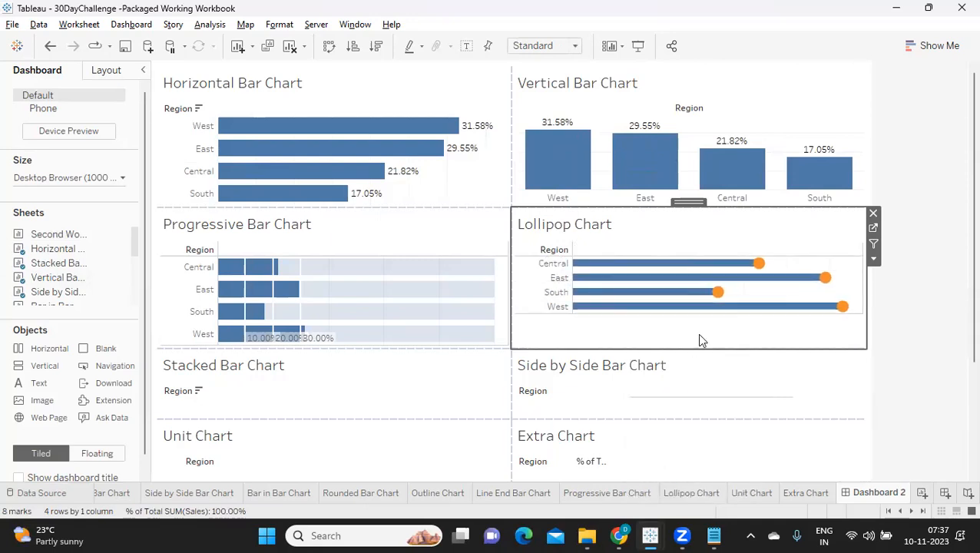
Fit the Lollipop Chart to Entire View.
left_click(873, 259)
mouse_move(873, 258)
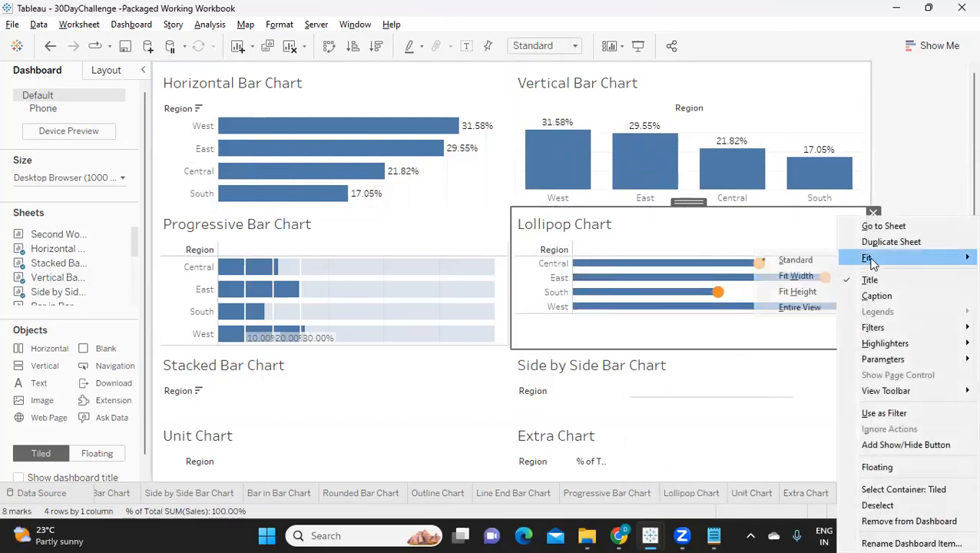
left_click(795, 306)
Enlarge the Stacked Bar Chart upward into the Progressive Bar Chart's space and hide its Sales axis header.
scroll(454, 341, "down", 1)
scroll(349, 384, "down", 3)
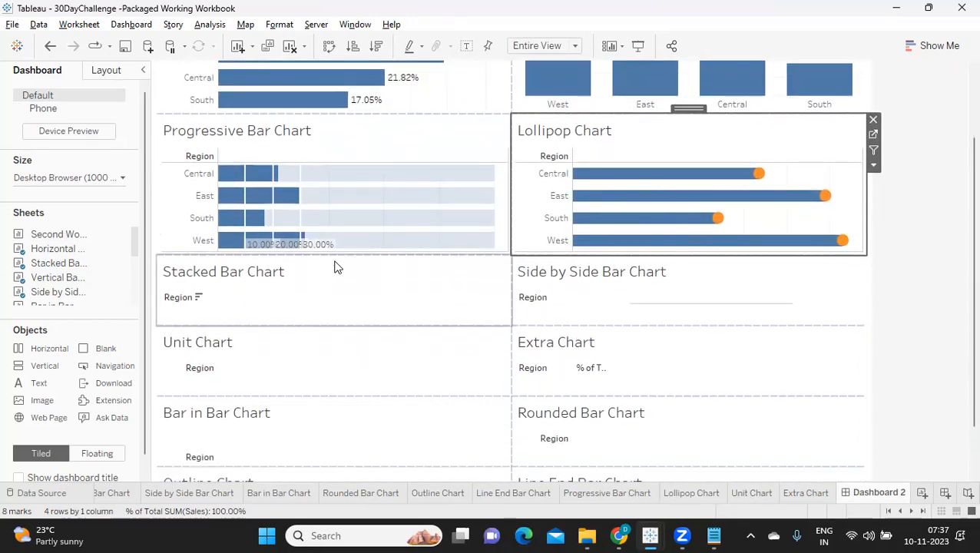
left_click_drag(339, 256, 354, 219)
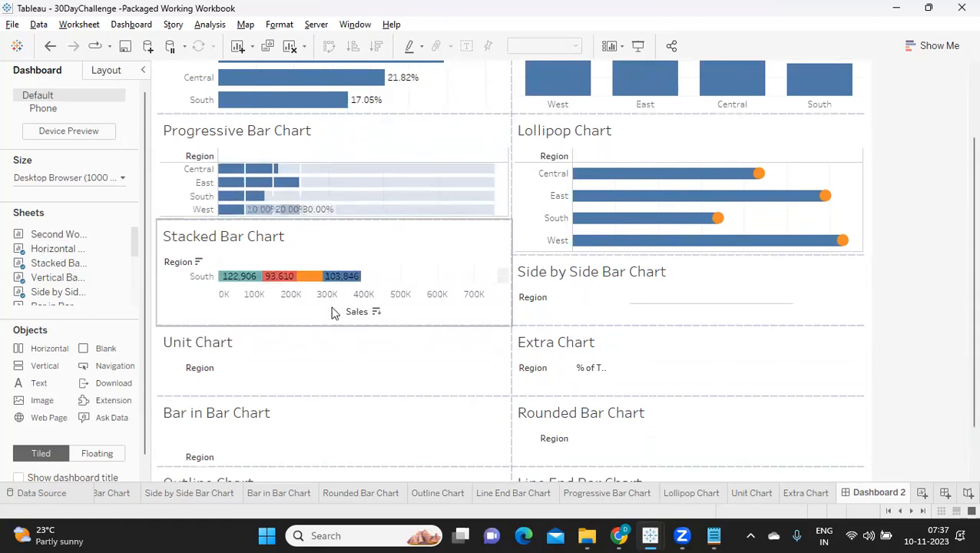
right_click(329, 300)
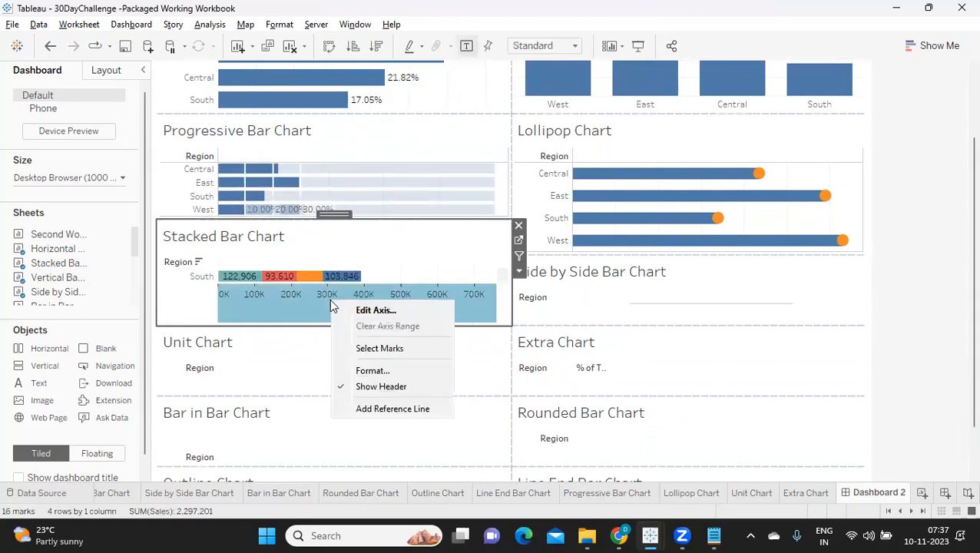
left_click(356, 383)
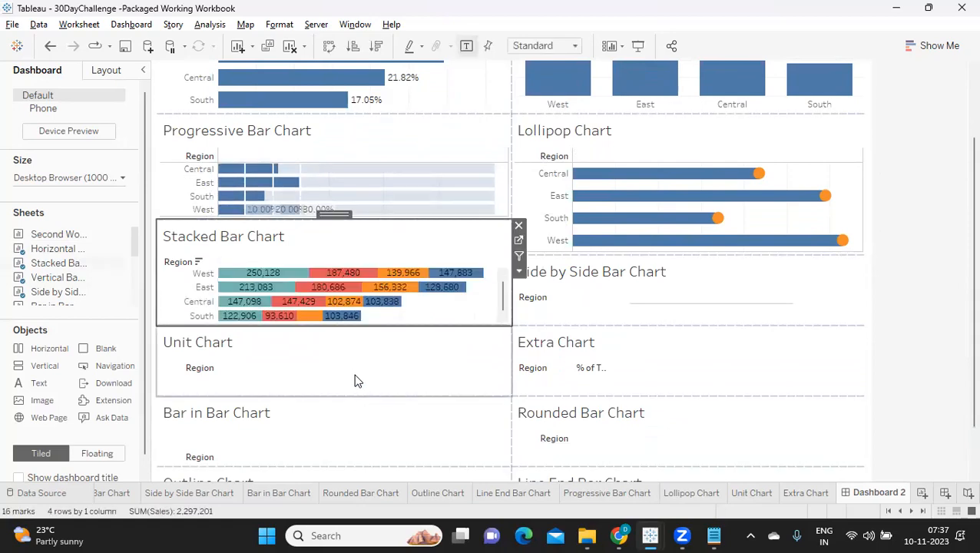
Enlarge the Side by Side Bar Chart upward to line up with the Stacked Bar Chart and hide its value axis header.
right_click(602, 286)
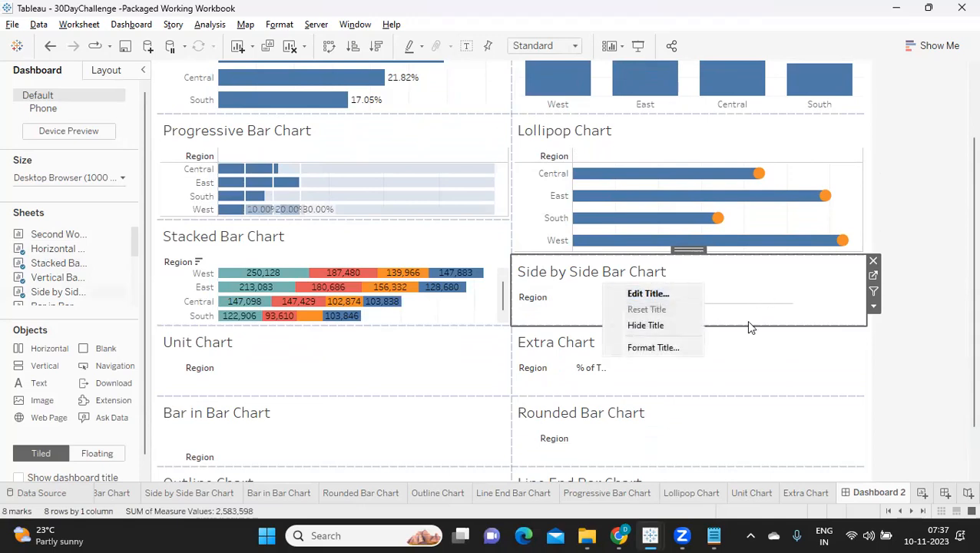
left_click(741, 243)
left_click_drag(739, 255, 739, 222)
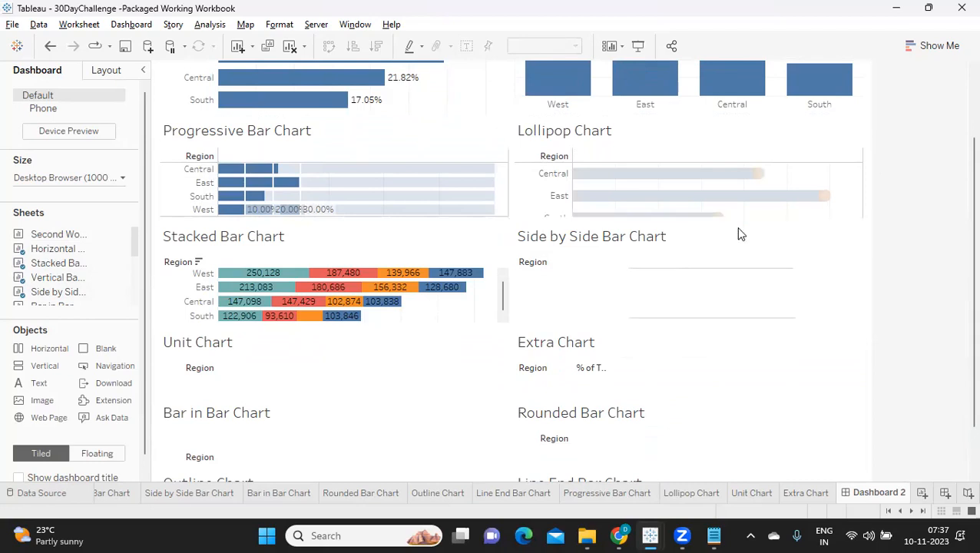
right_click(677, 307)
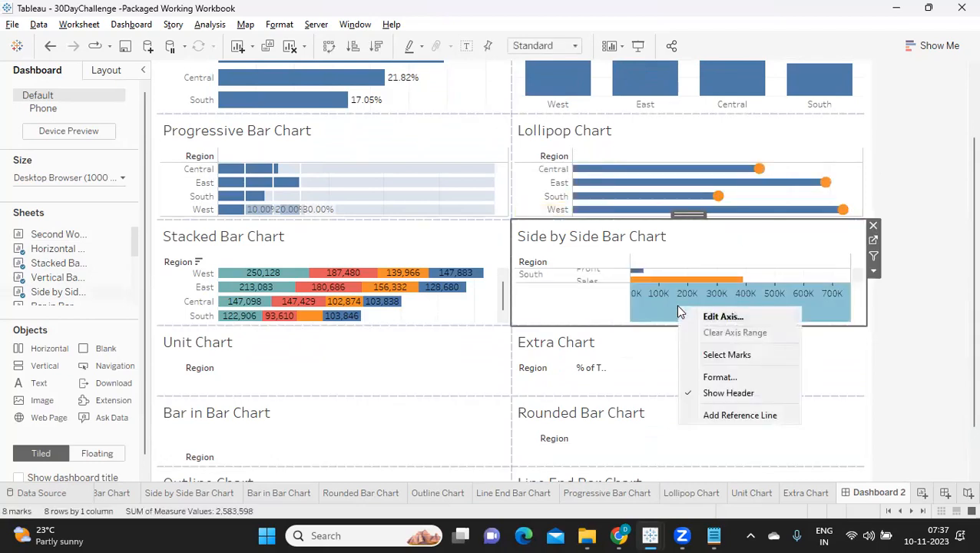
left_click(700, 391)
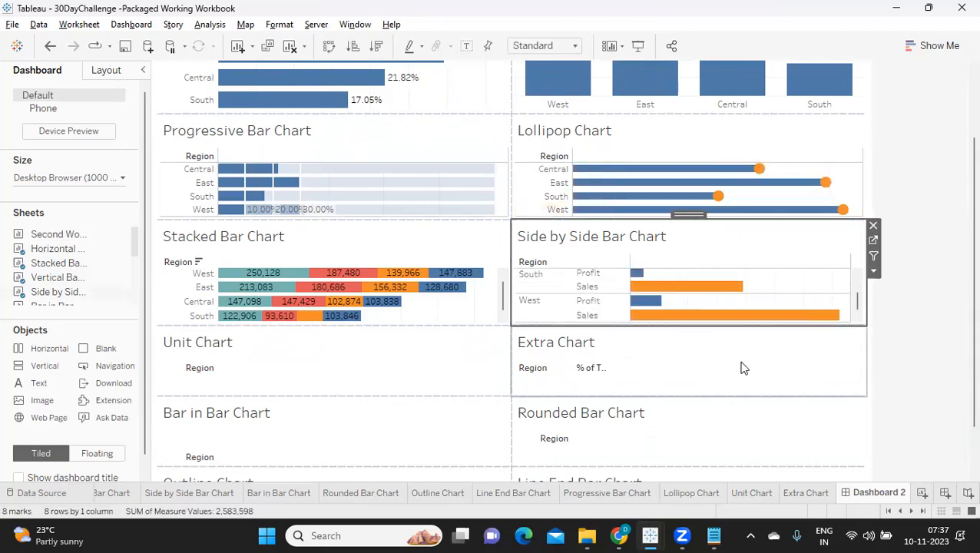
Increase the dashboard's fixed custom height to 1000 px.
left_click(304, 335)
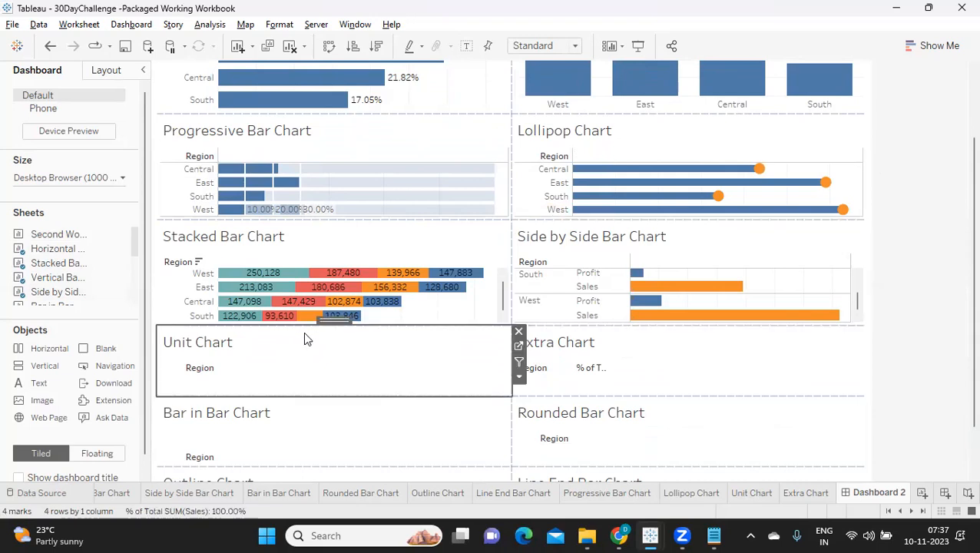
scroll(306, 336, "up", 2)
scroll(306, 337, "down", 2)
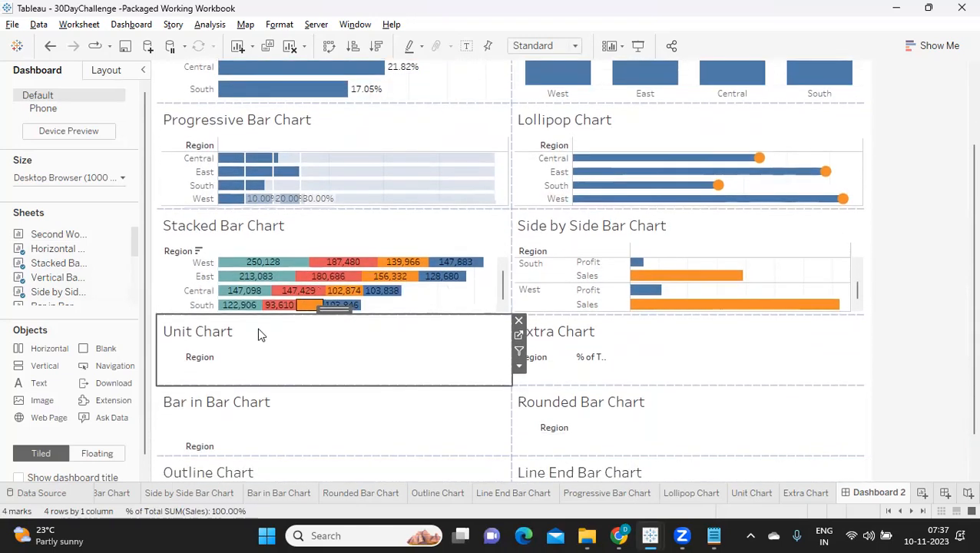
left_click(60, 177)
left_click(141, 260)
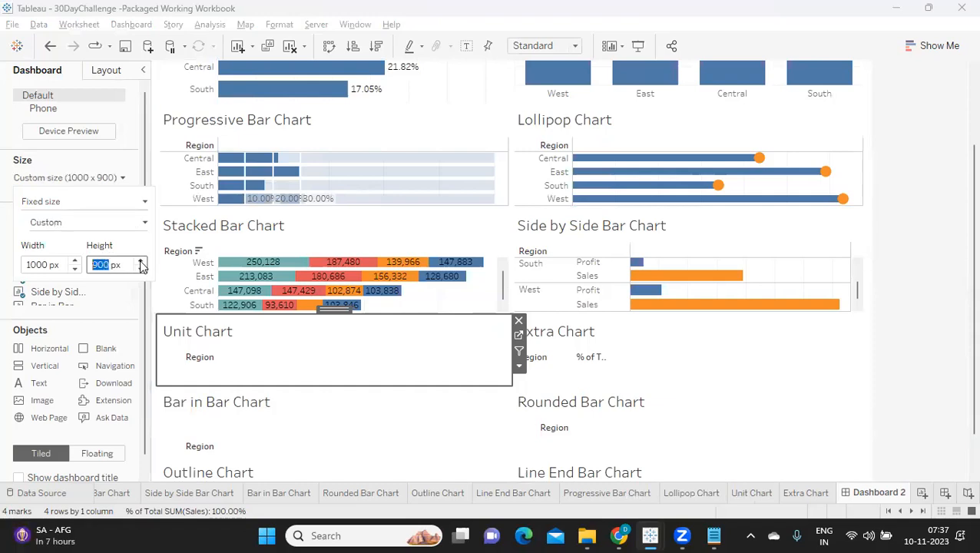
left_click(141, 260)
scroll(299, 374, "down", 5)
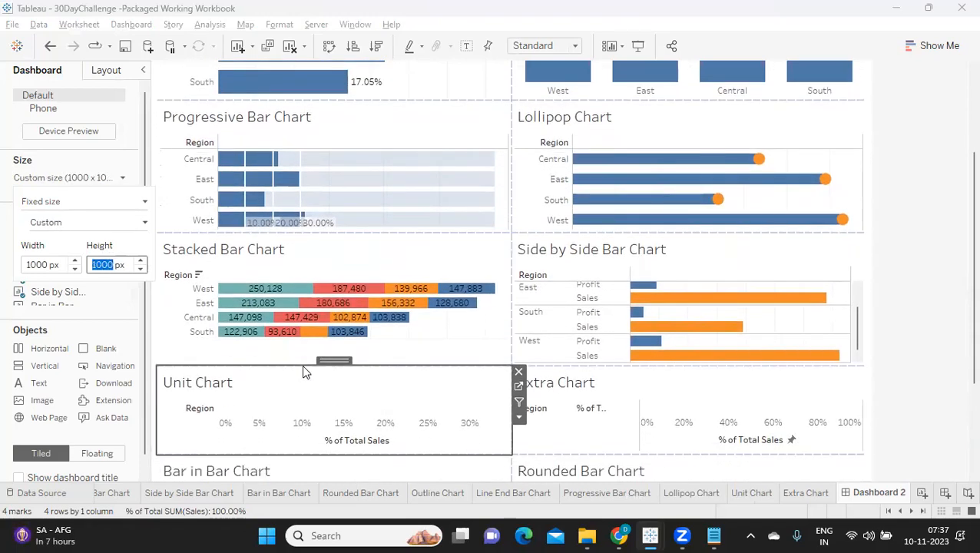
Hide the Unit Chart's % of Total Sales axis header and enlarge the chart upward into the Stacked Bar Chart's space.
scroll(303, 371, "down", 1)
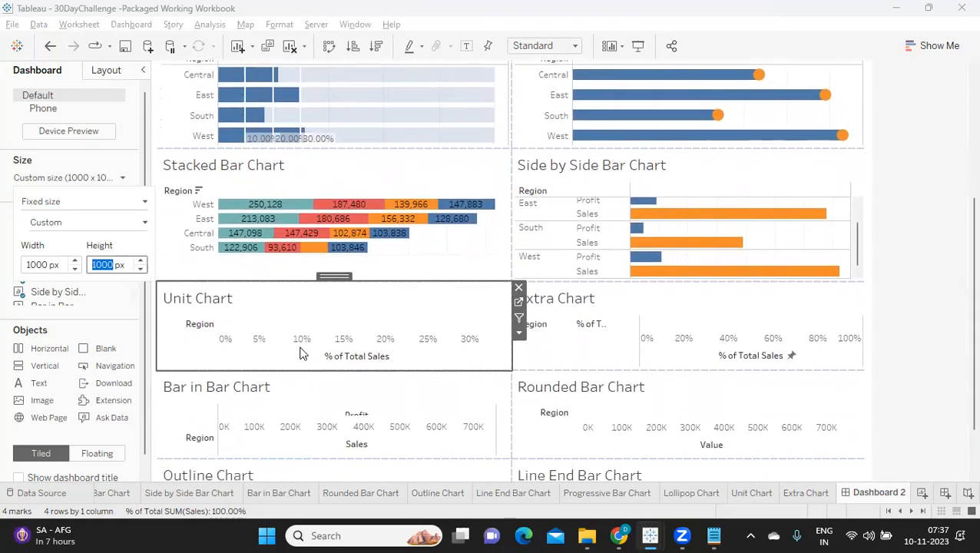
right_click(300, 353)
left_click(329, 433)
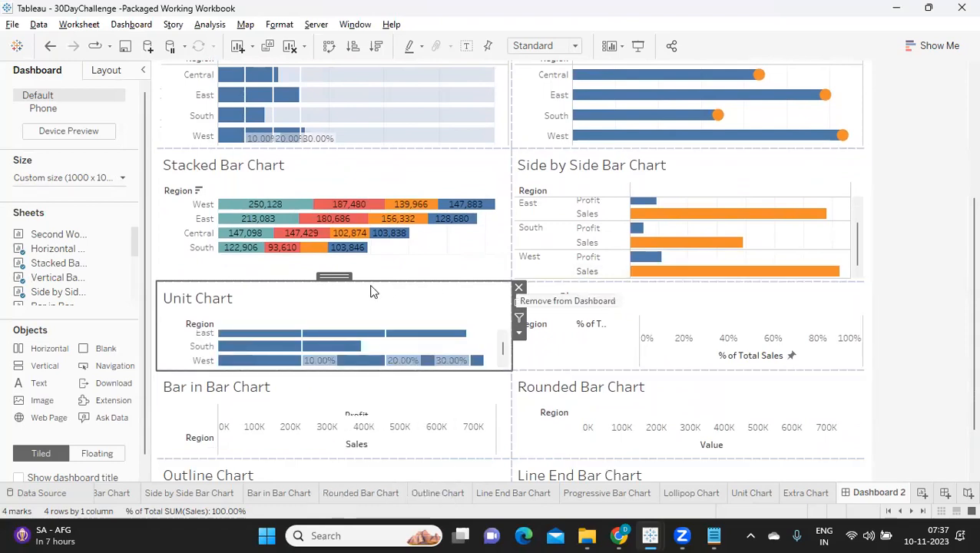
left_click_drag(370, 282, 371, 246)
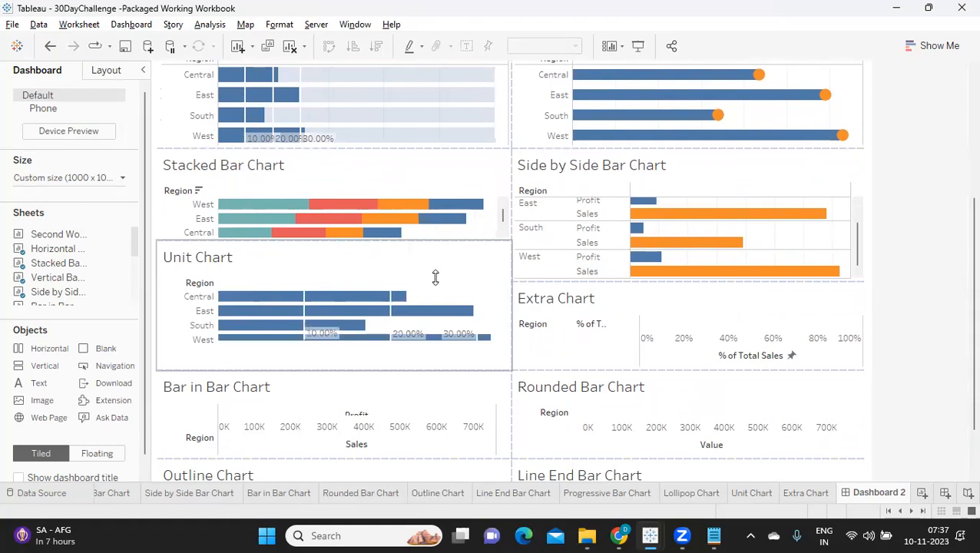
Enlarge the Extra Chart upward to line up with the Unit Chart and hide its % of Total Sales axis header.
left_click(610, 294)
left_click_drag(612, 282, 612, 241)
right_click(663, 359)
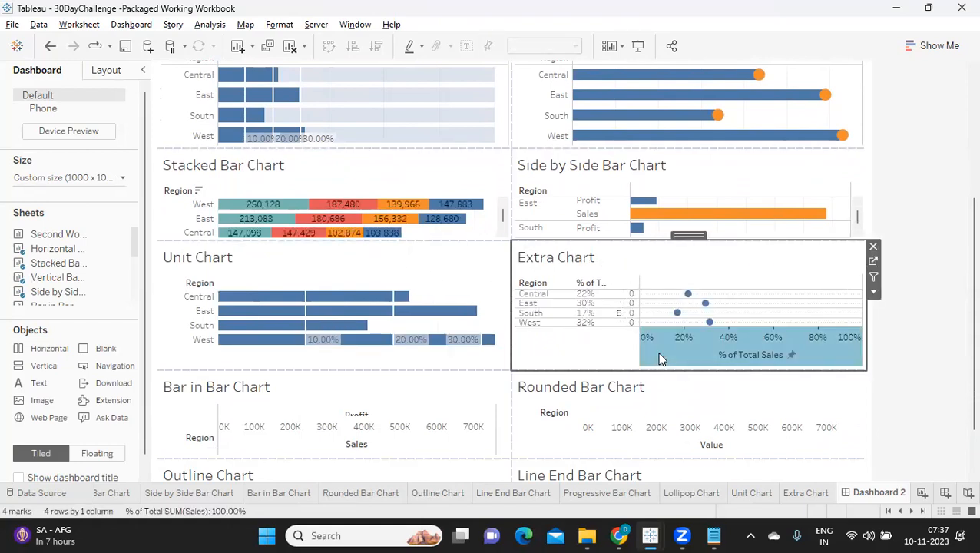
left_click(688, 440)
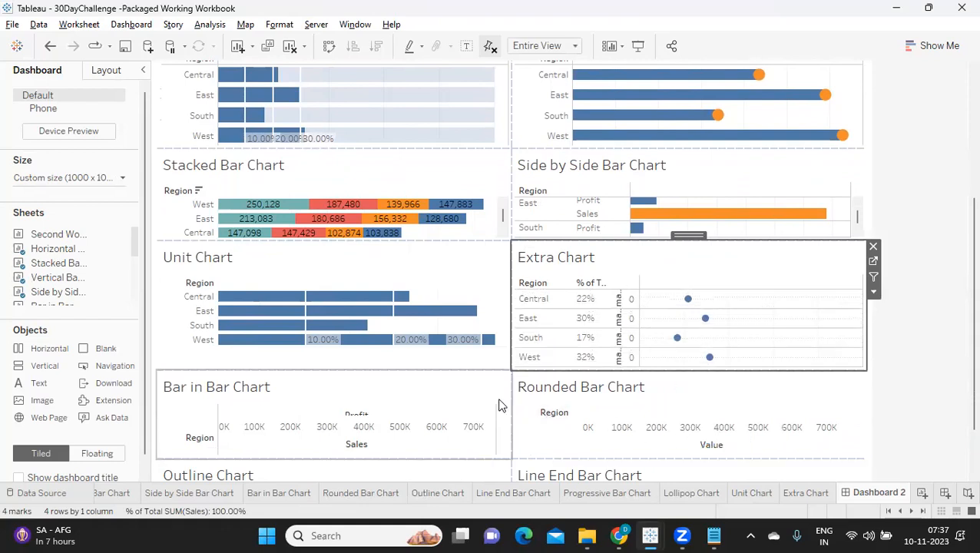
Enlarge the Bar in Bar Chart upward into the Unit Chart's space and hide its Sales axis header.
scroll(499, 405, "down", 3)
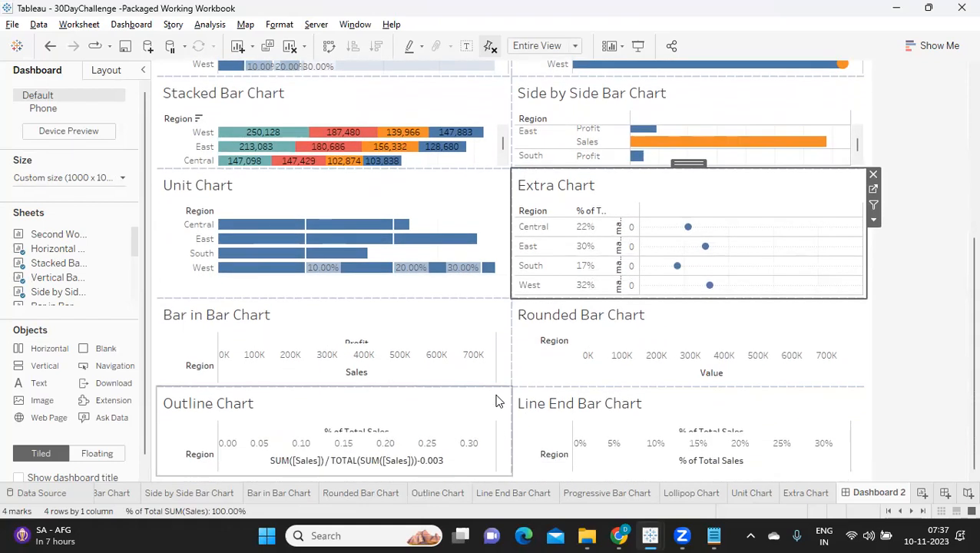
left_click_drag(270, 299, 269, 240)
right_click(263, 368)
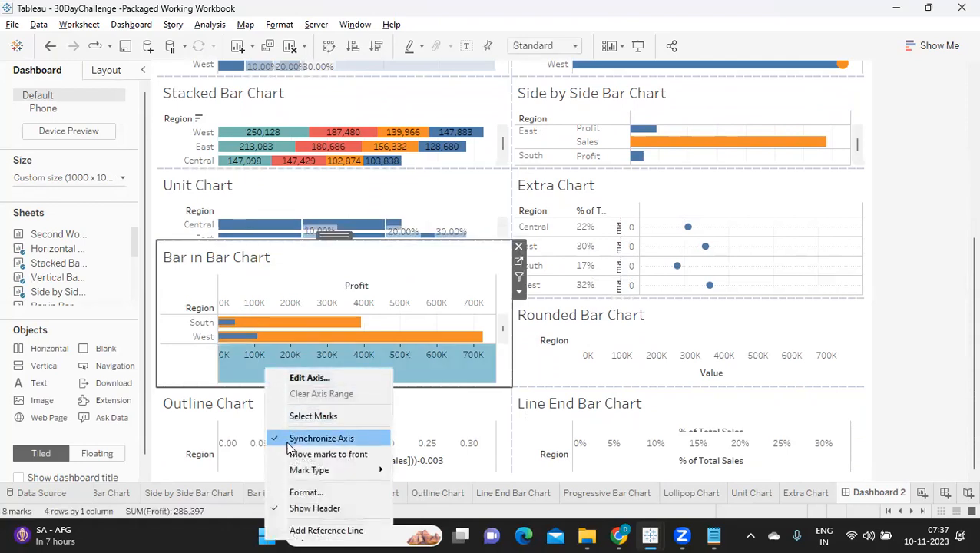
left_click(299, 508)
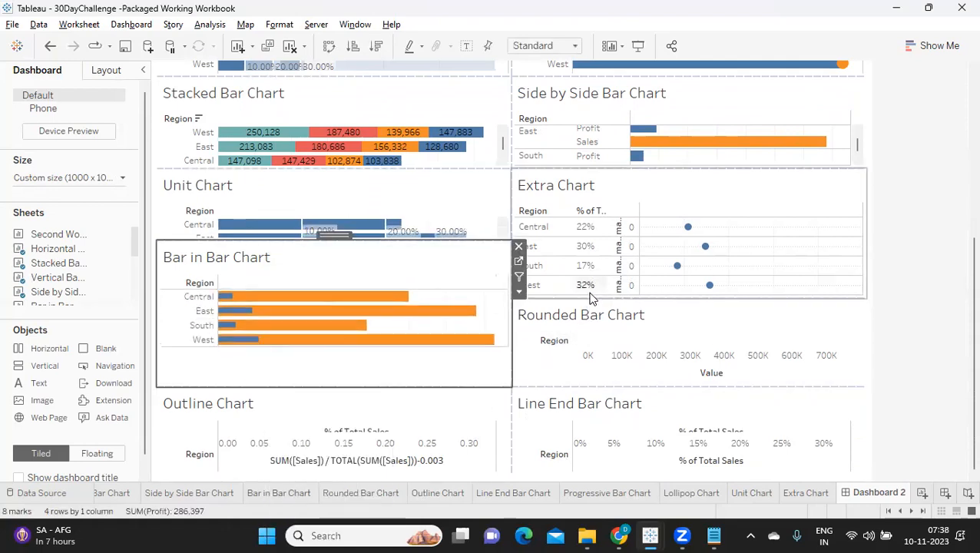
Enlarge the Rounded Bar Chart upward to line up with the Bar in Bar Chart and hide its Value axis header.
left_click_drag(589, 299, 589, 240)
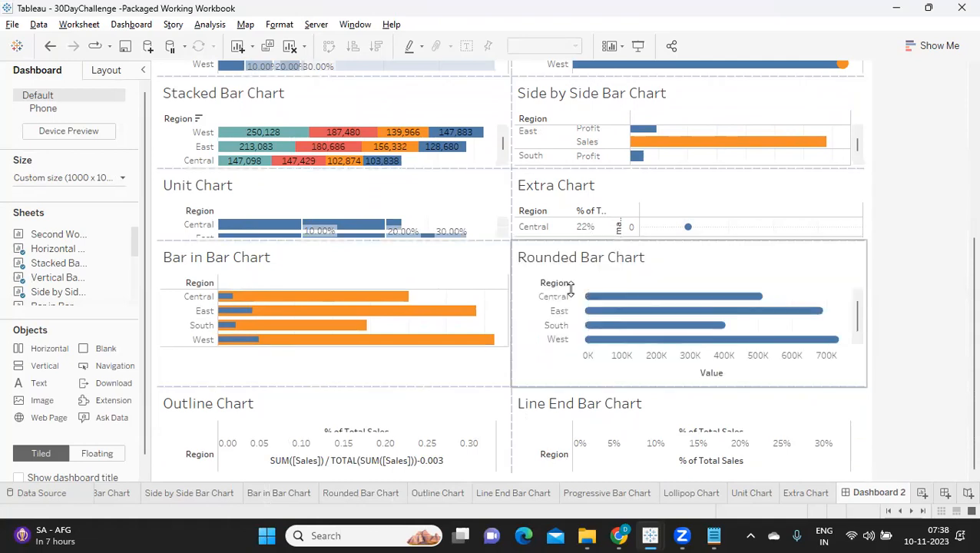
right_click(630, 373)
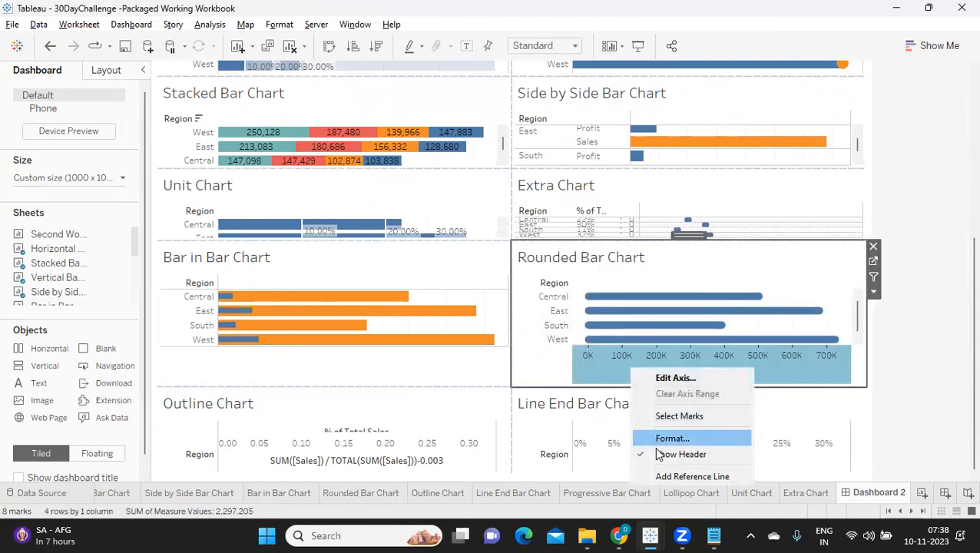
left_click(691, 453)
Enlarge the Outline Chart upward to just below the Bar in Bar Chart's bars and hide its axis headers.
left_click_drag(281, 384, 286, 353)
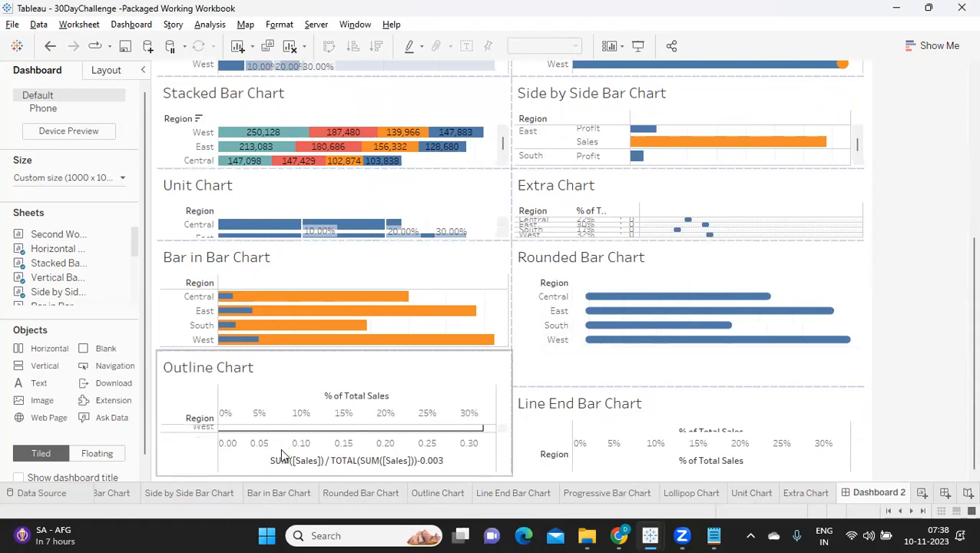
right_click(280, 449)
left_click(307, 419)
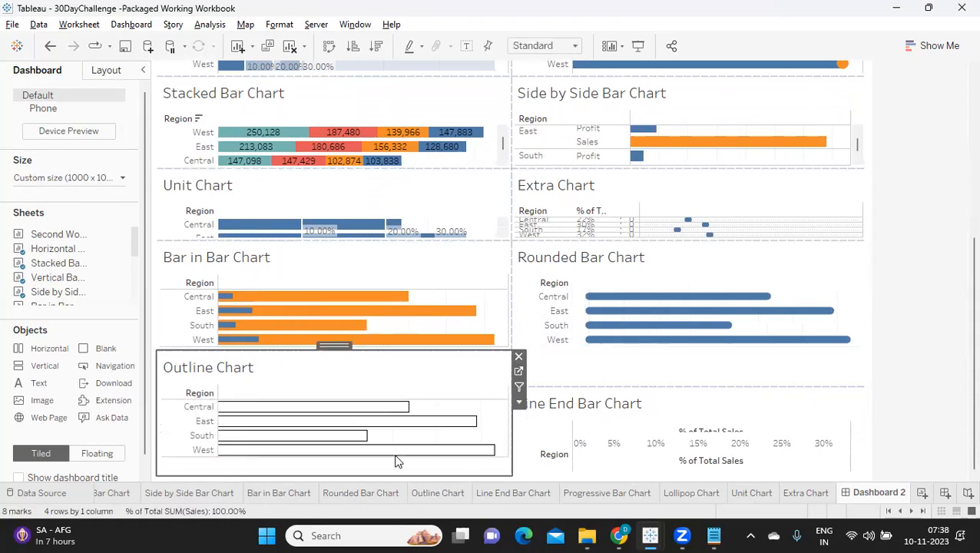
Hide the Line End Bar Chart's % of Total Sales axis header.
left_click(587, 464)
right_click(590, 469)
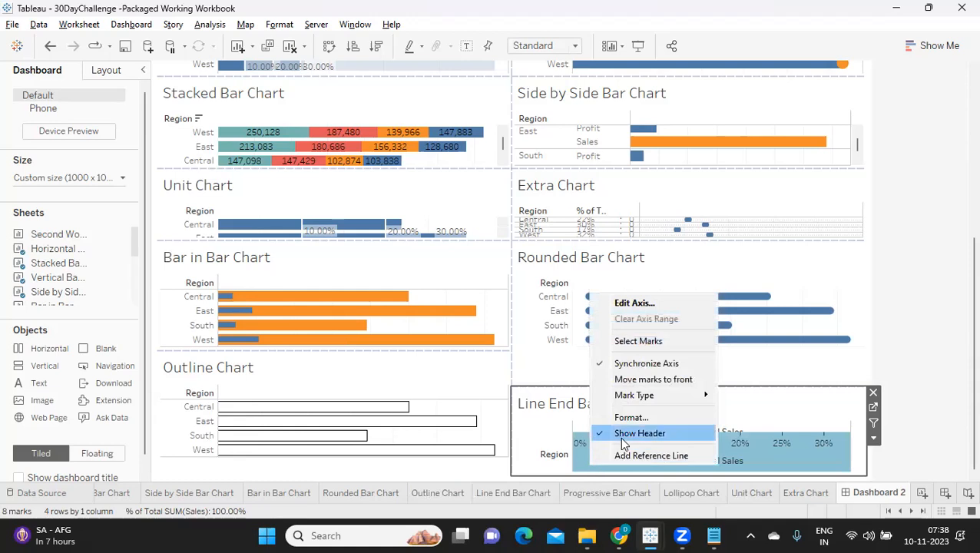
left_click(622, 434)
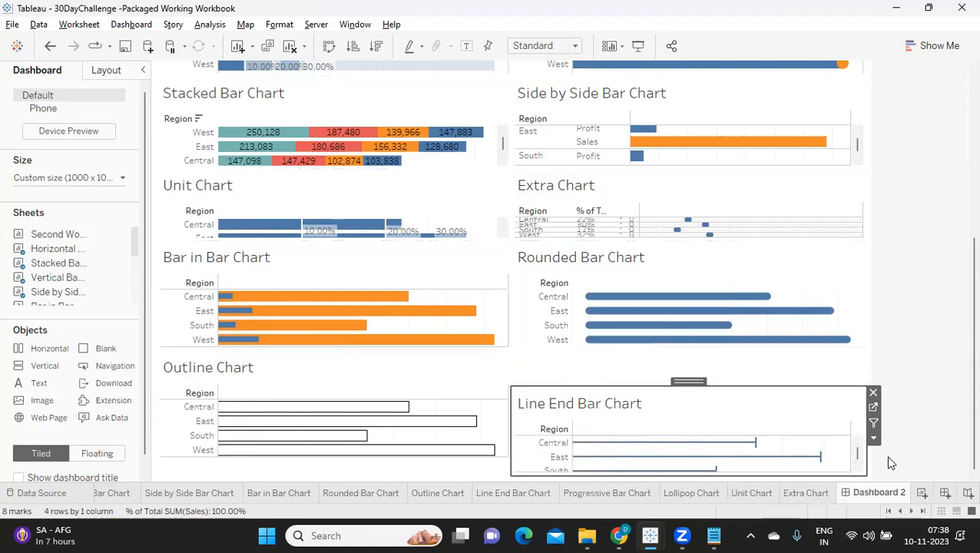
Set the column grid lines of the Horizontal Bar Chart to None in the line formatting.
scroll(888, 461, "up", 3)
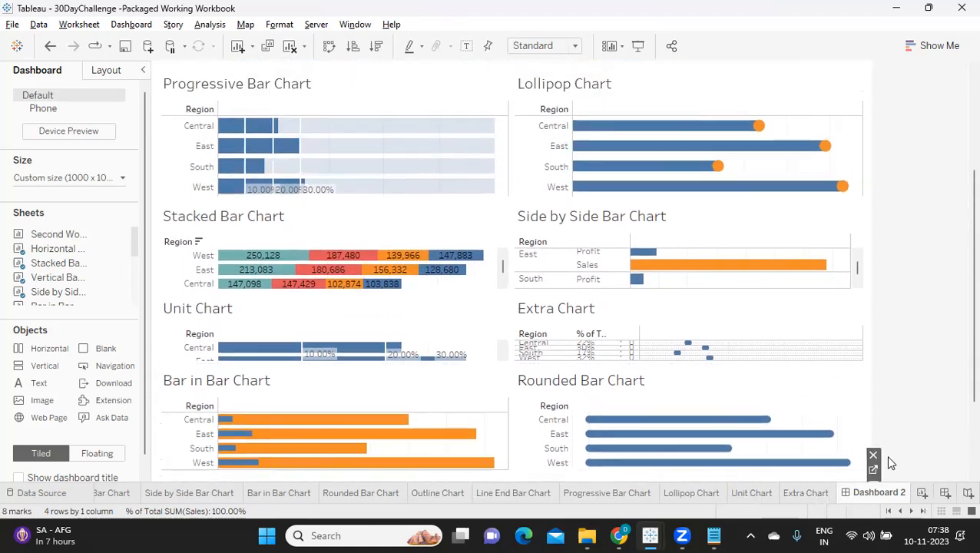
scroll(888, 461, "up", 4)
scroll(889, 462, "up", 2)
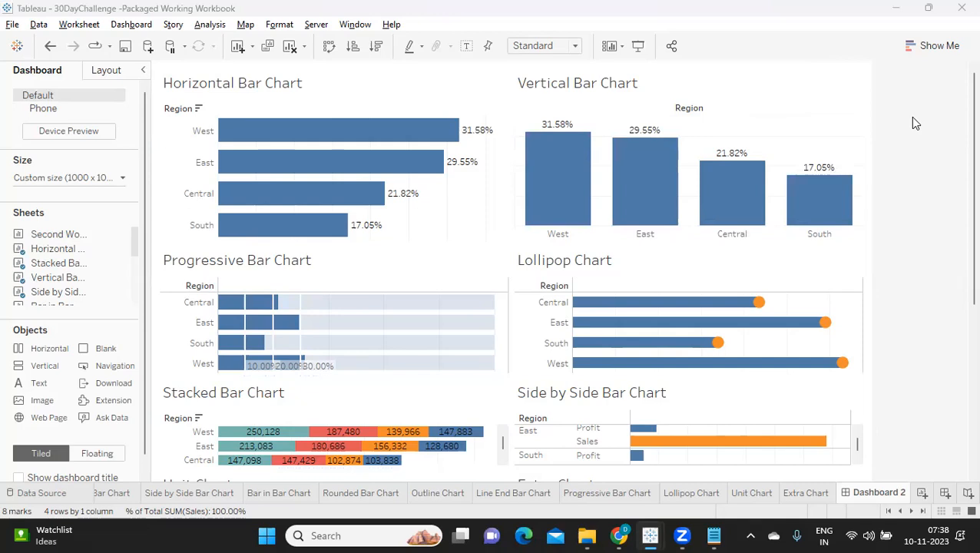
left_click(420, 90)
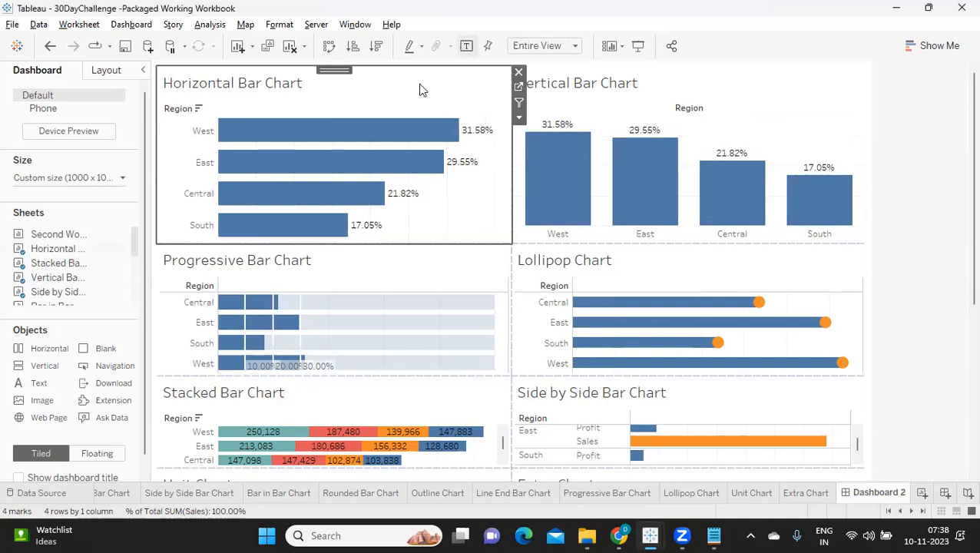
left_click(284, 26)
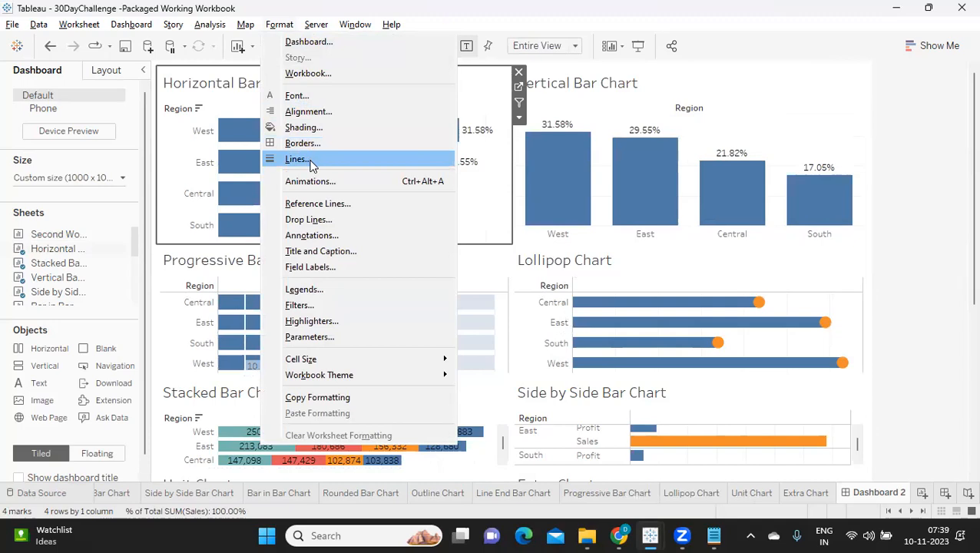
left_click(301, 97)
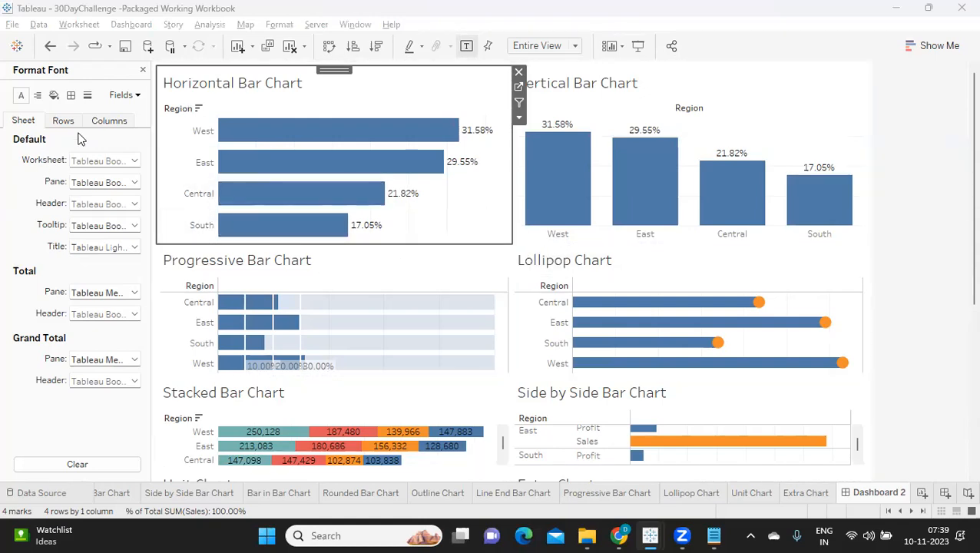
left_click(87, 95)
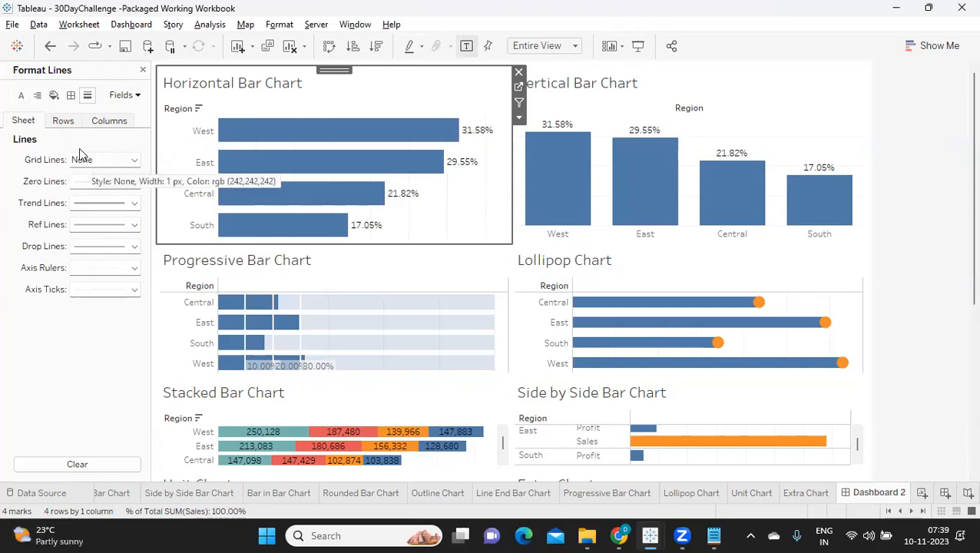
left_click(66, 121)
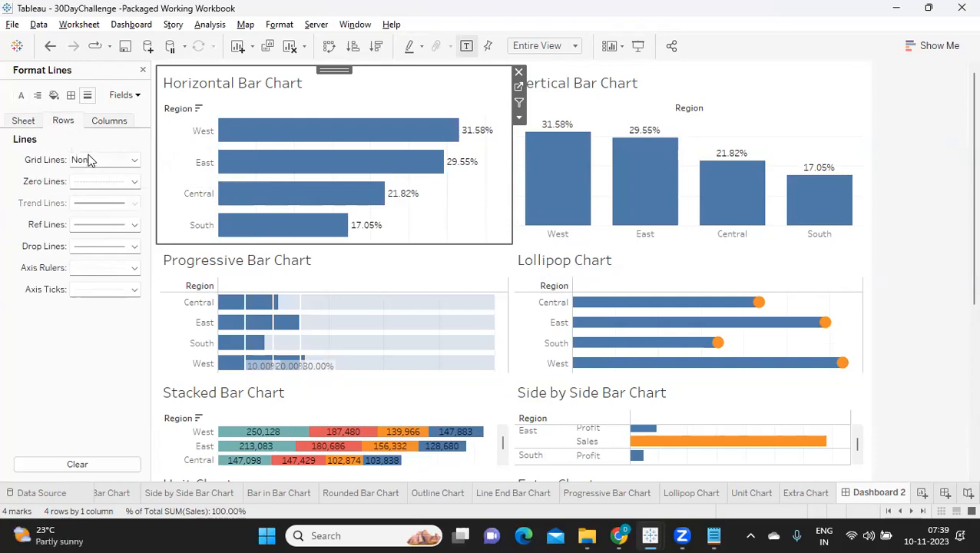
left_click(105, 125)
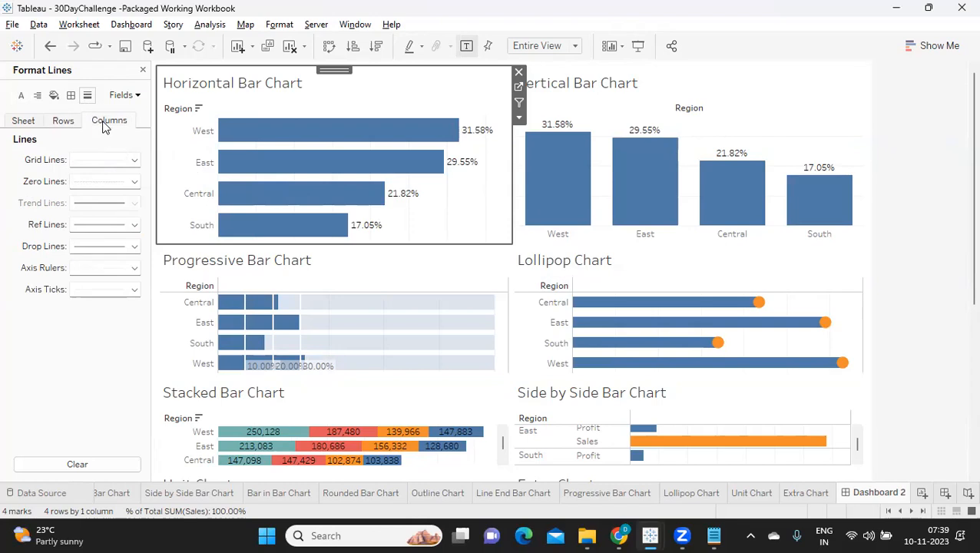
left_click(85, 161)
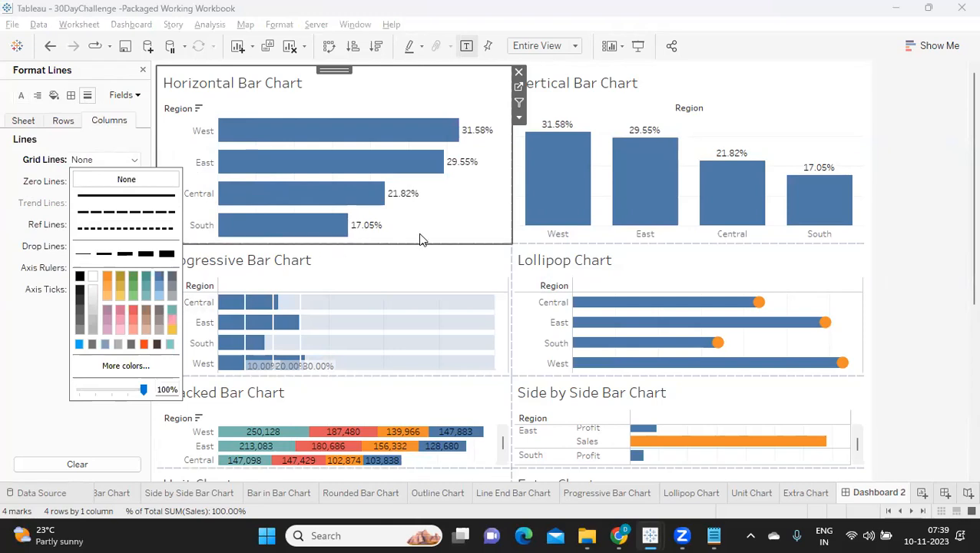
Set the row grid lines of the Vertical Bar Chart to None.
left_click(792, 104)
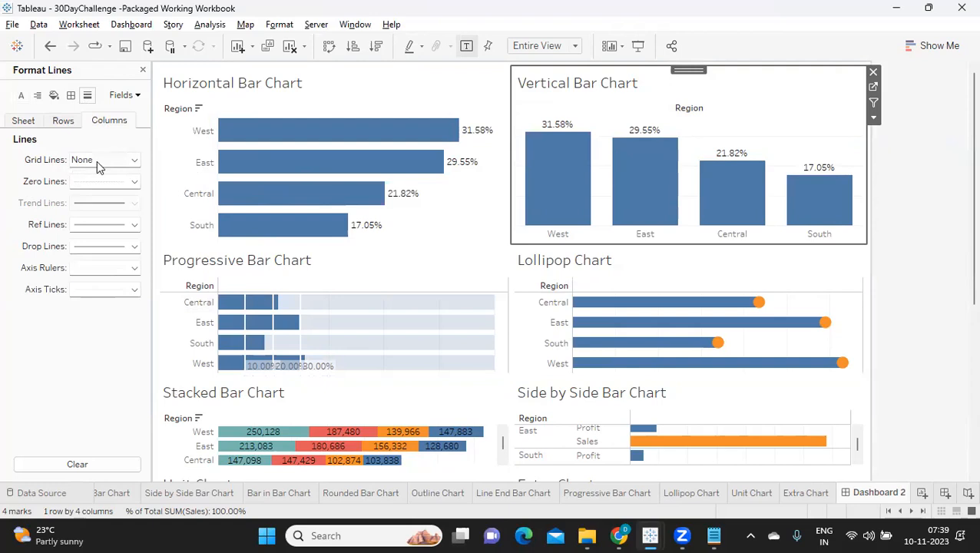
left_click(63, 122)
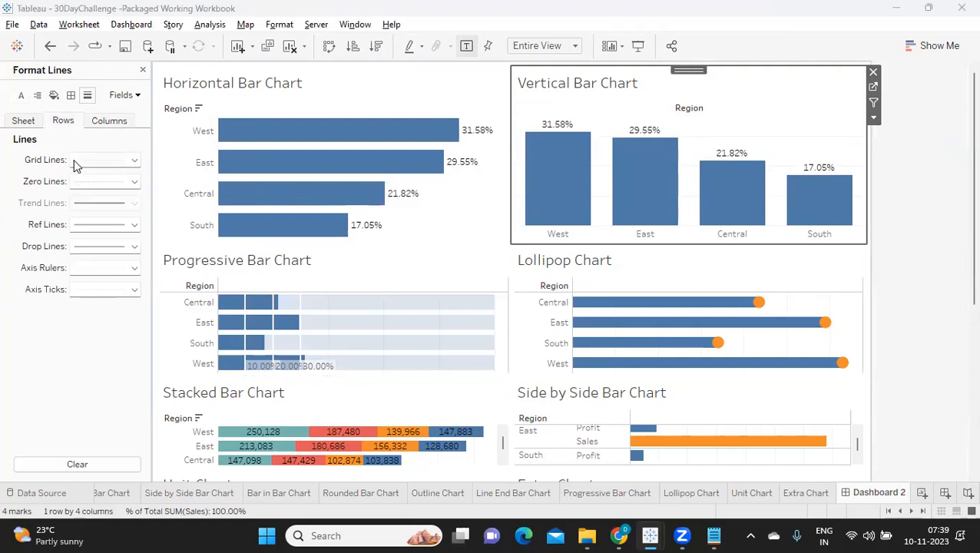
left_click(75, 163)
left_click(86, 179)
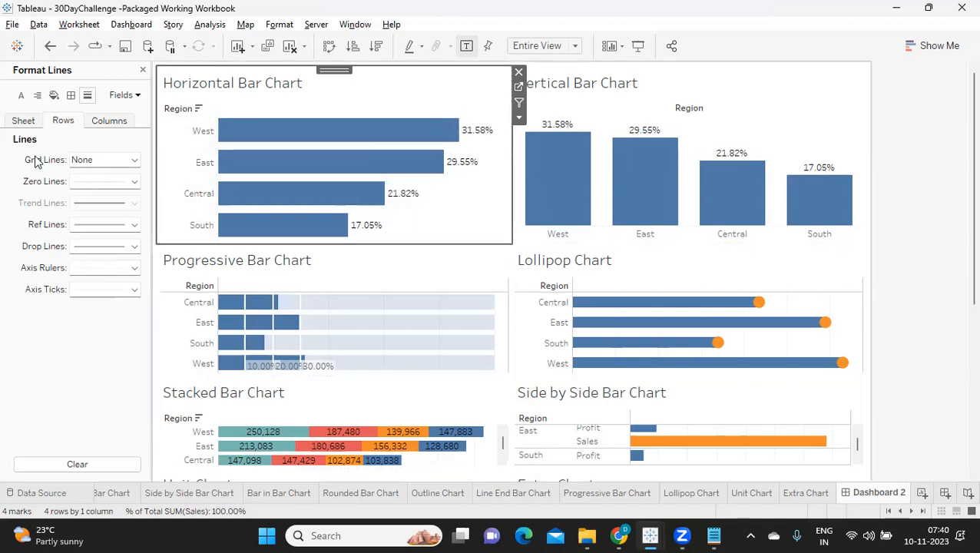
Format the Horizontal Bar Chart's row axis ruler as a solid blue line in the second-thinnest width.
left_click(94, 267)
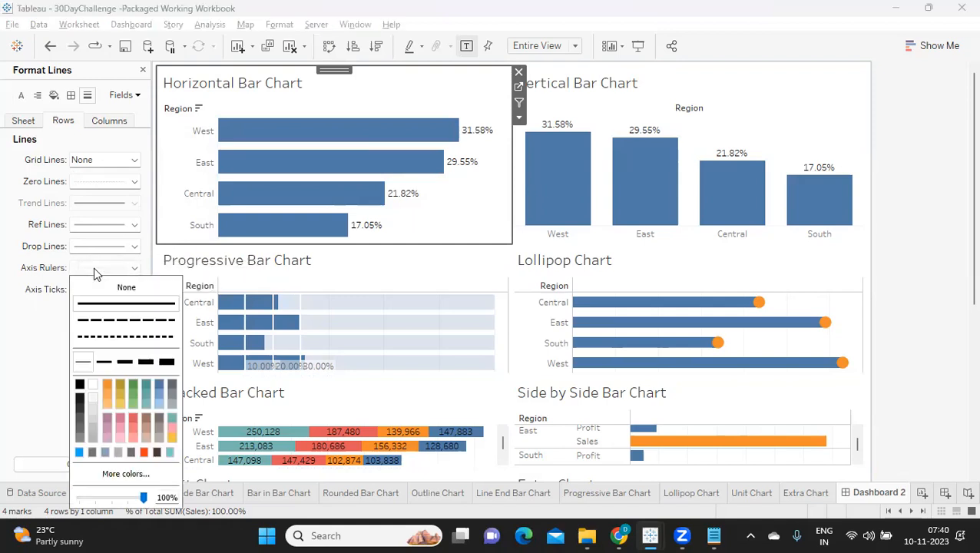
left_click(81, 384)
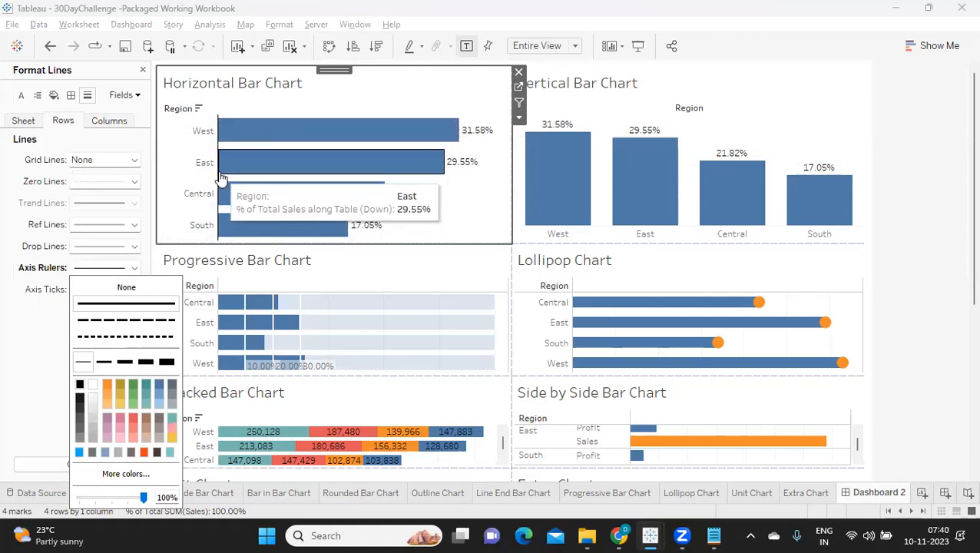
left_click(160, 385)
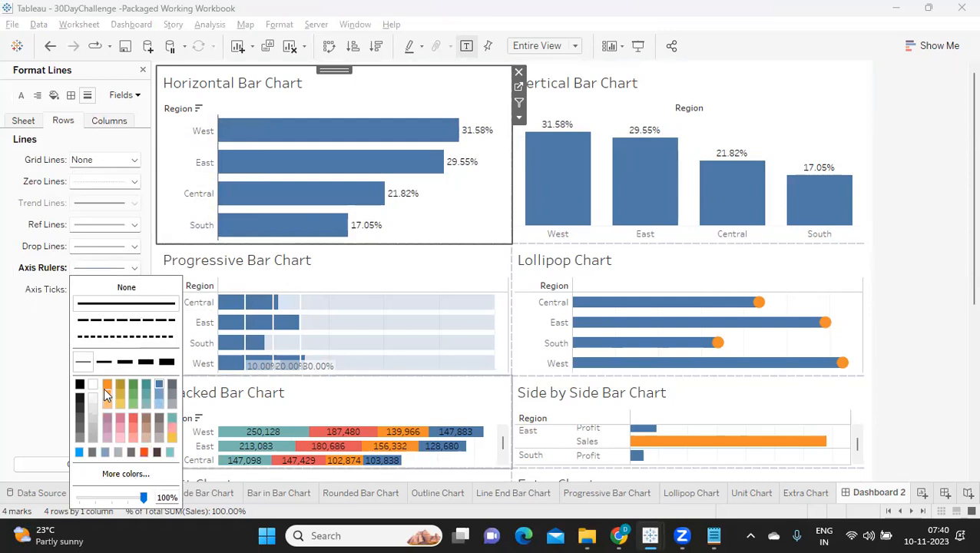
left_click(103, 363)
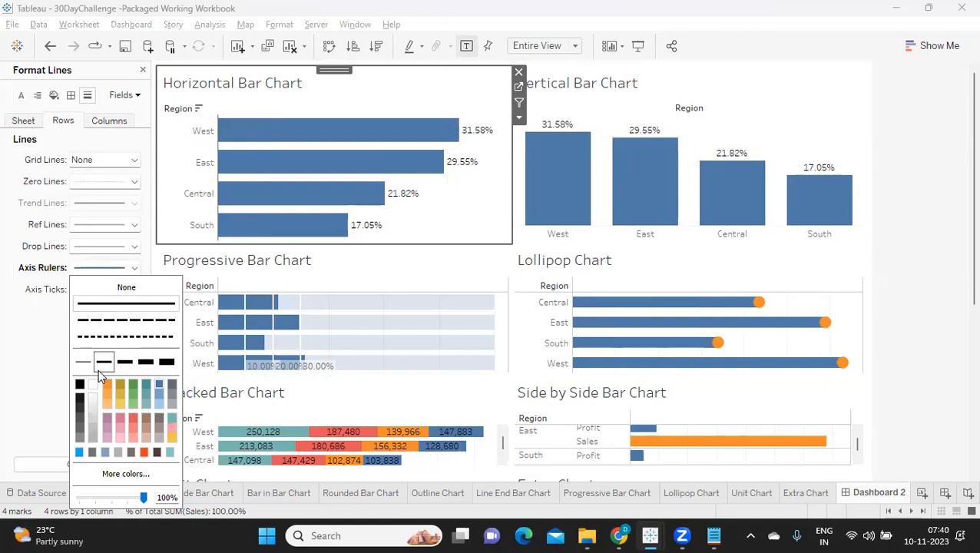
left_click(26, 400)
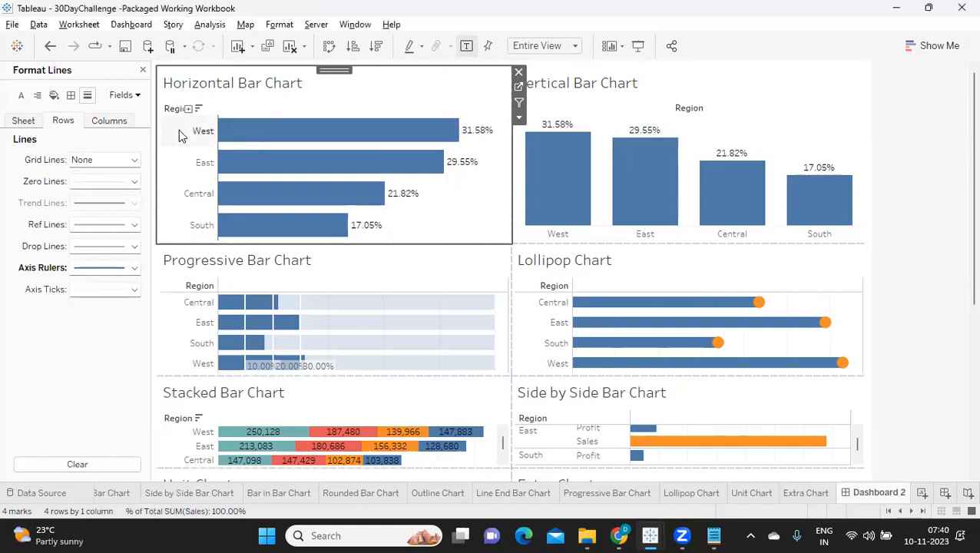
Format the Vertical Bar Chart's column axis ruler as a solid blue line in the second-thinnest width.
left_click(722, 124)
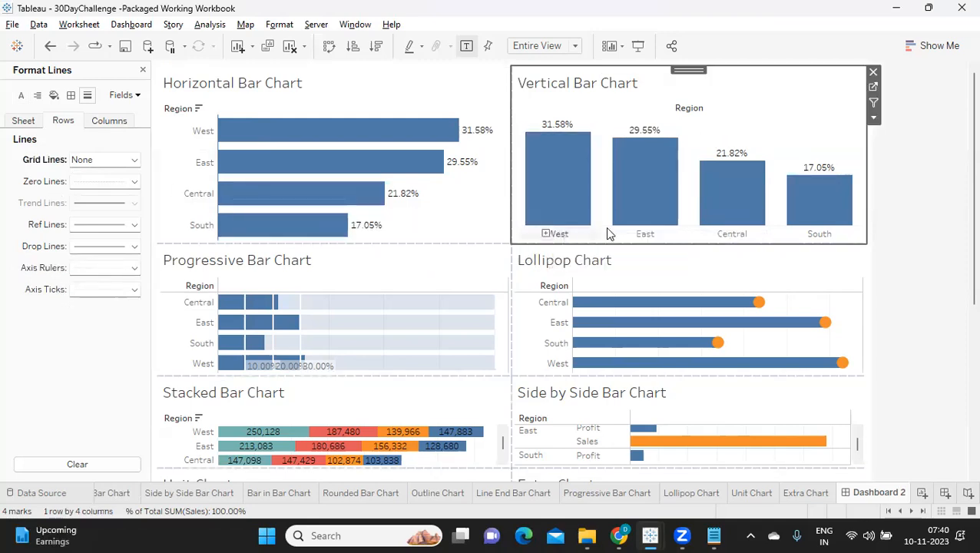
left_click(92, 127)
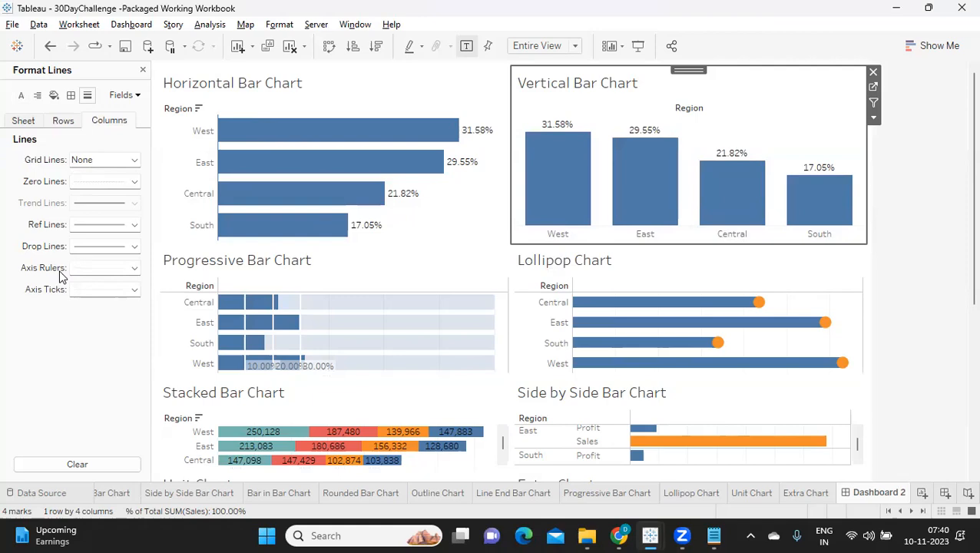
left_click(74, 268)
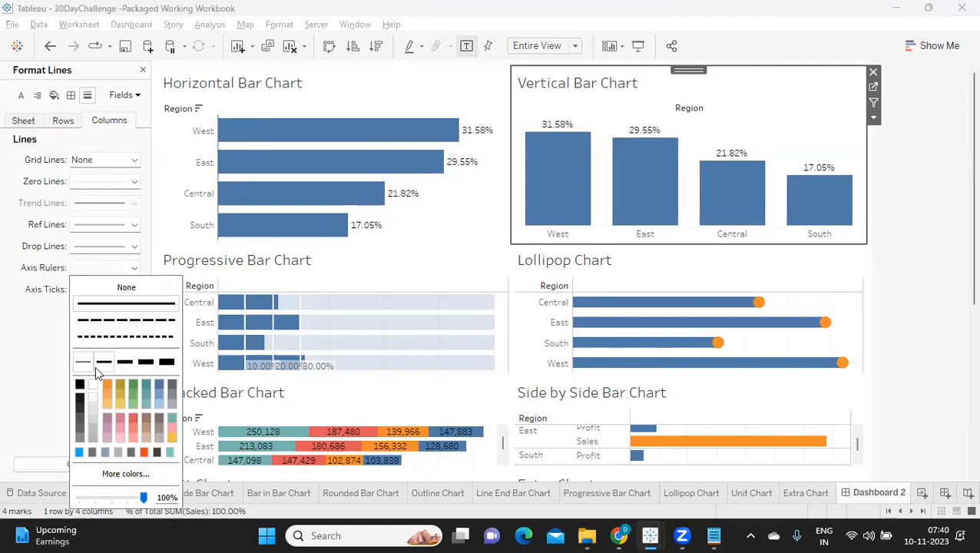
left_click(157, 385)
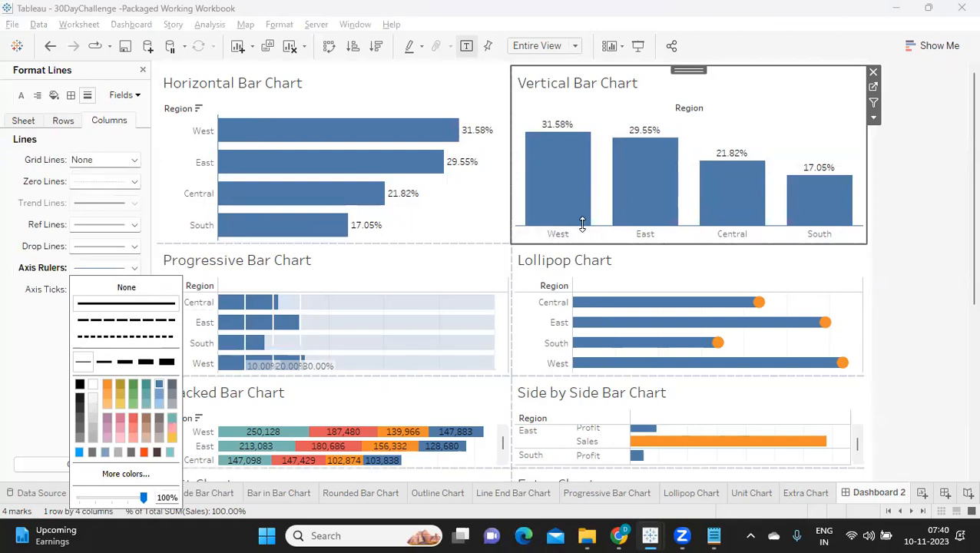
left_click(105, 364)
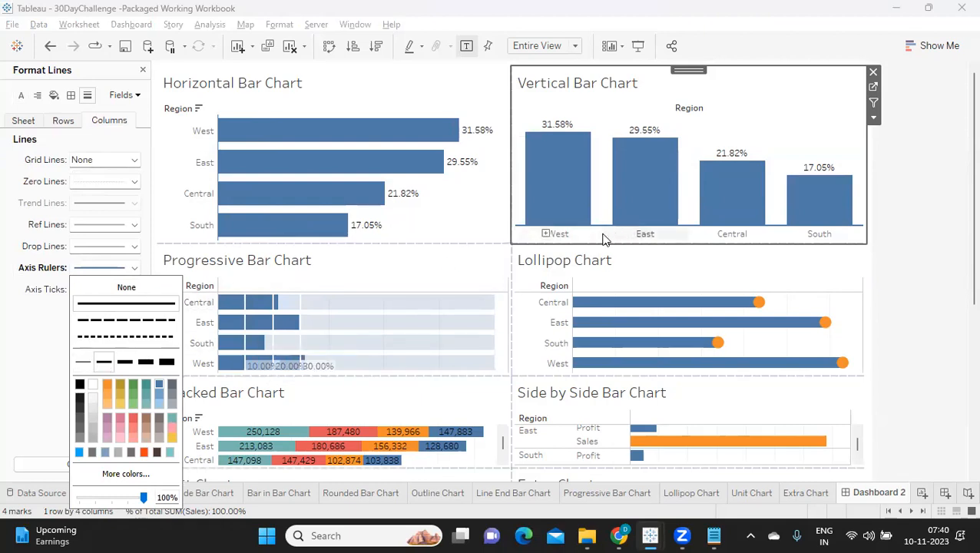
Check the row axis ruler style of the Horizontal Bar Chart in the line formatting.
left_click(419, 219)
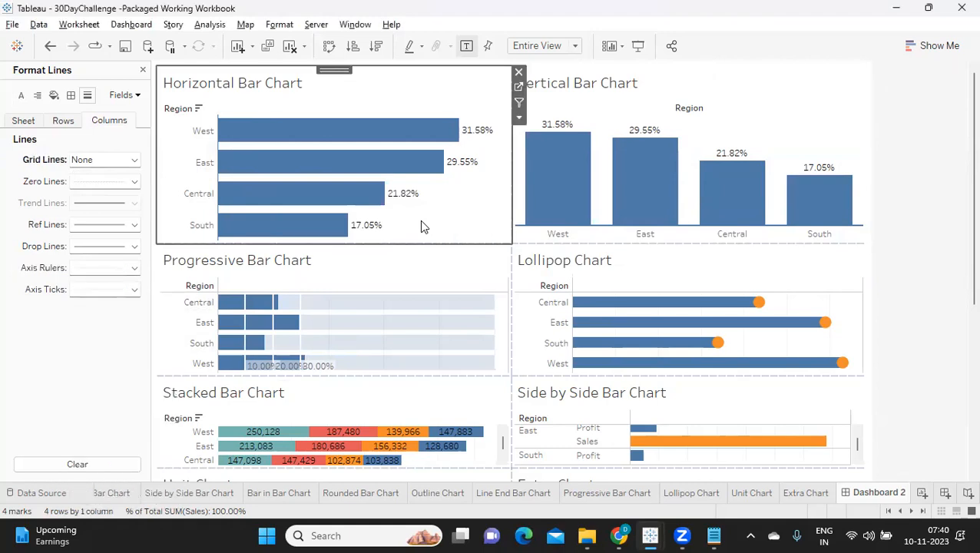
left_click(63, 120)
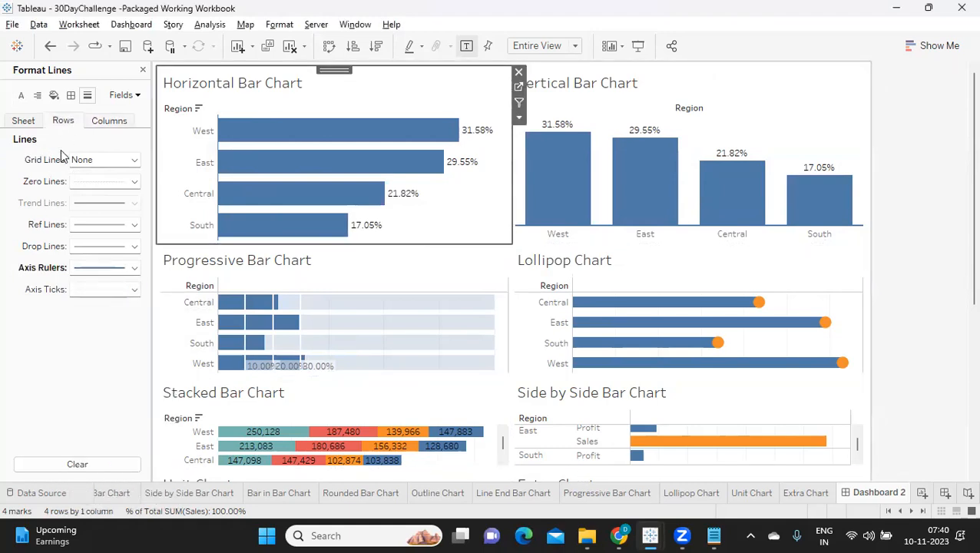
left_click(102, 268)
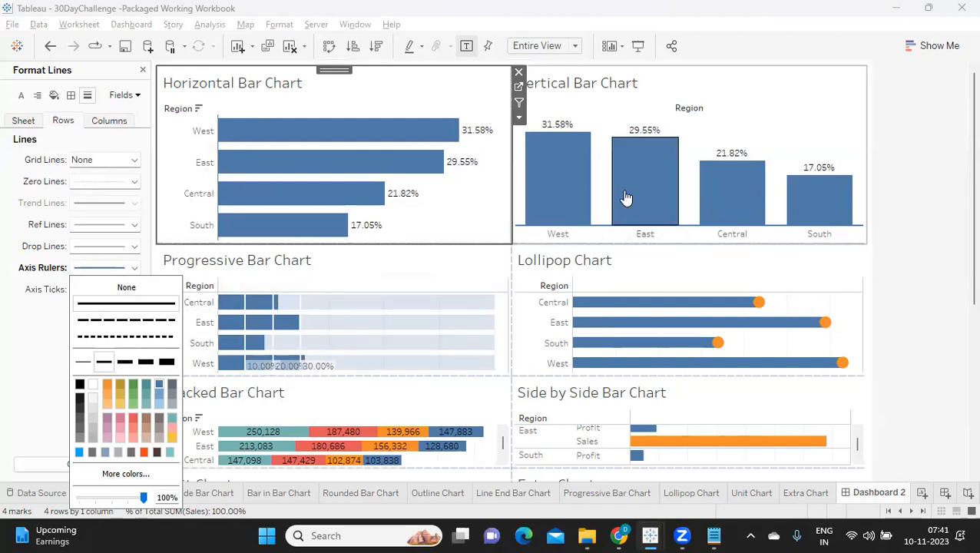
left_click(911, 275)
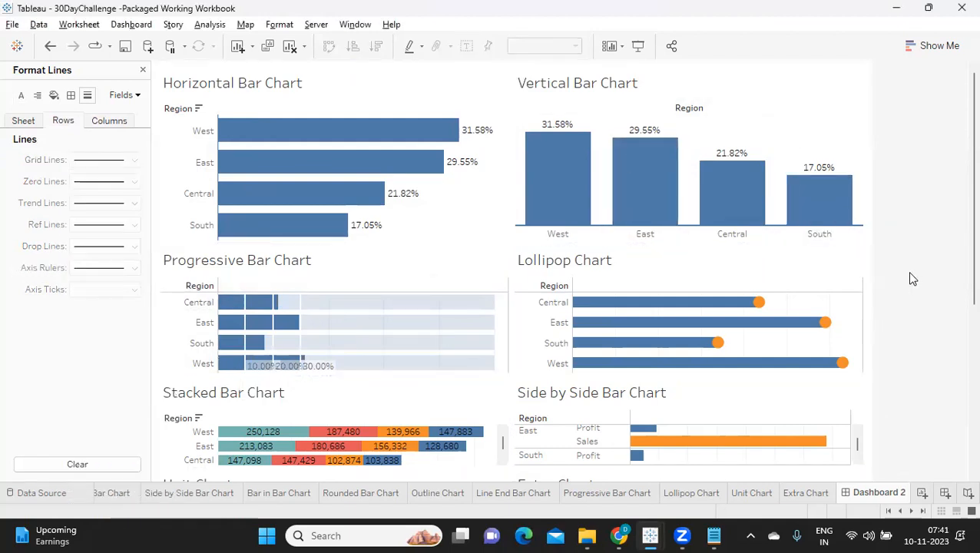
Slightly reduce the height of the Region header row in the Progressive Bar Chart.
left_click_drag(362, 290, 367, 277)
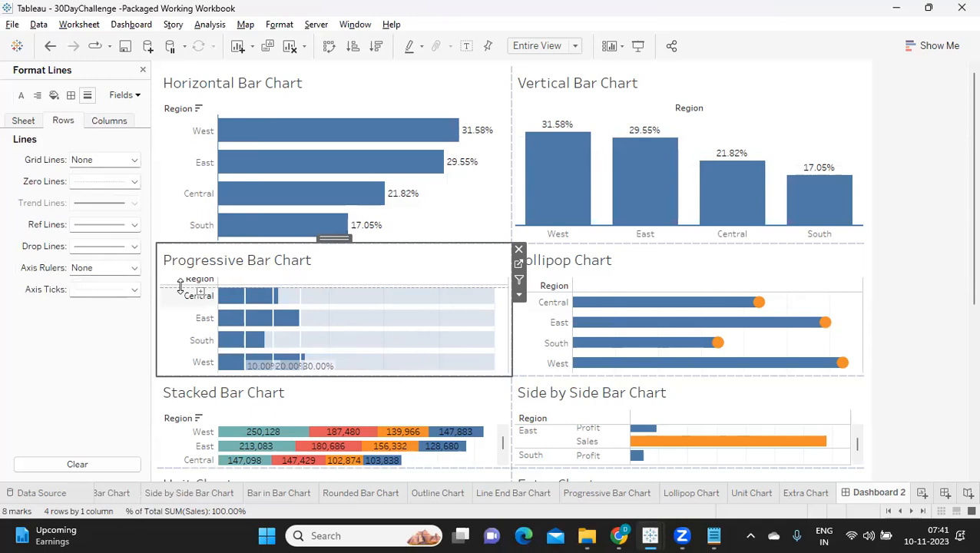
left_click(935, 218)
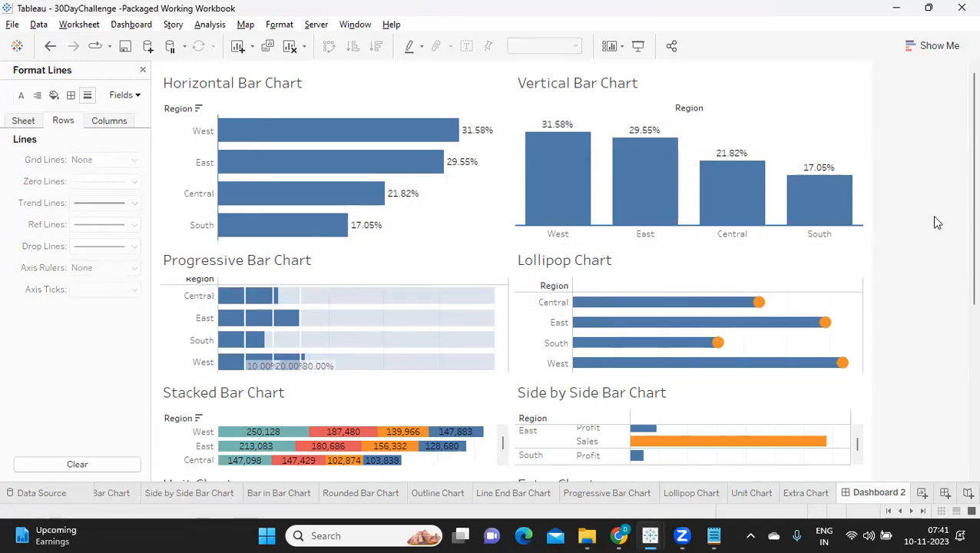
left_click(328, 307)
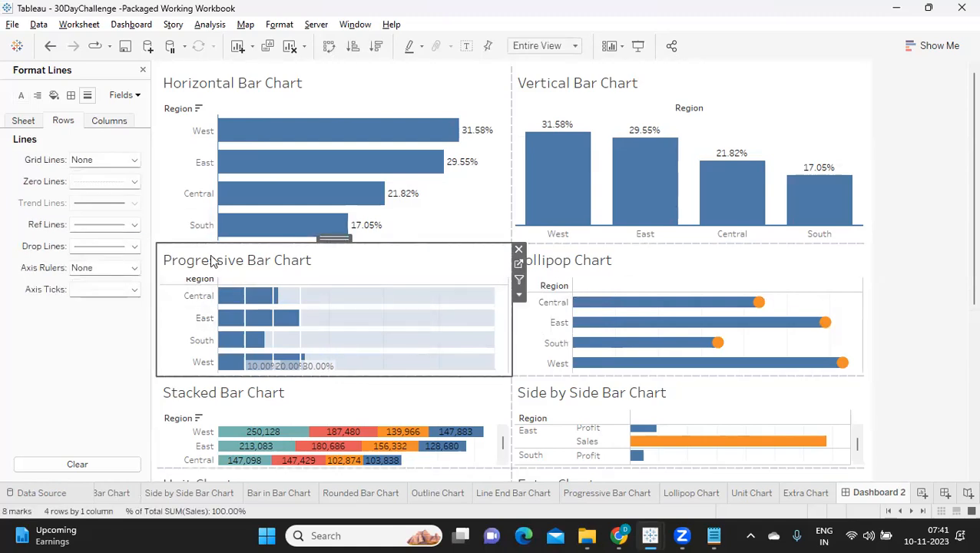
left_click(955, 179)
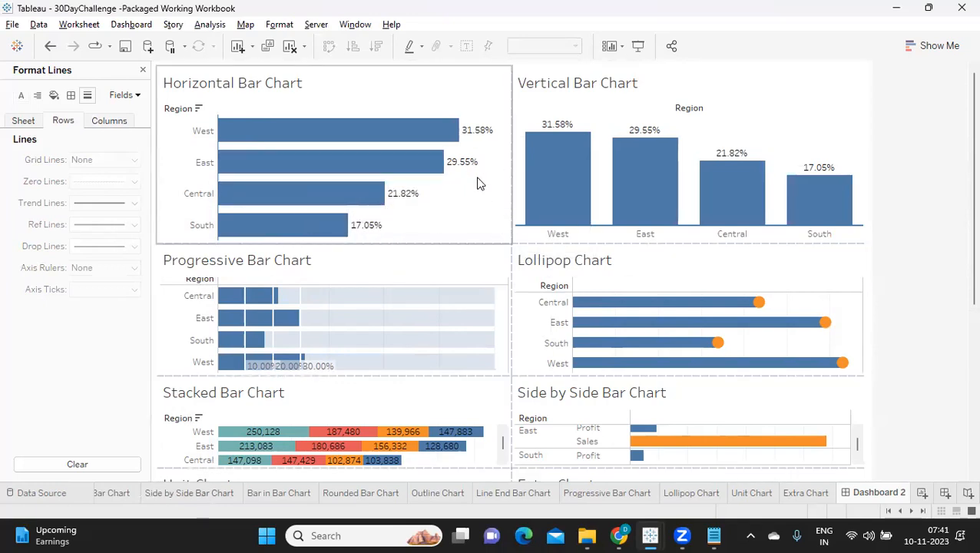
Set the row zero lines of the Progressive Bar Chart to None.
left_click(382, 266)
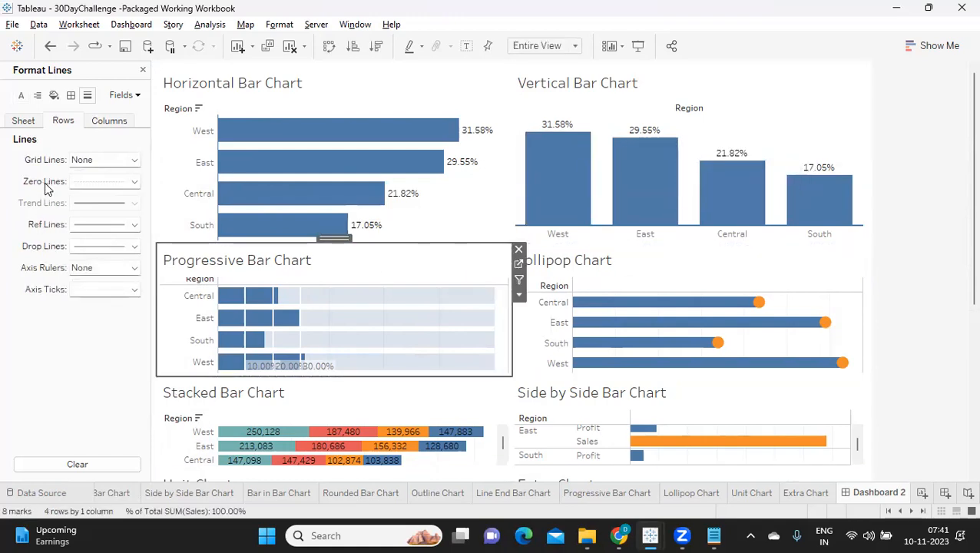
left_click(104, 181)
left_click(105, 202)
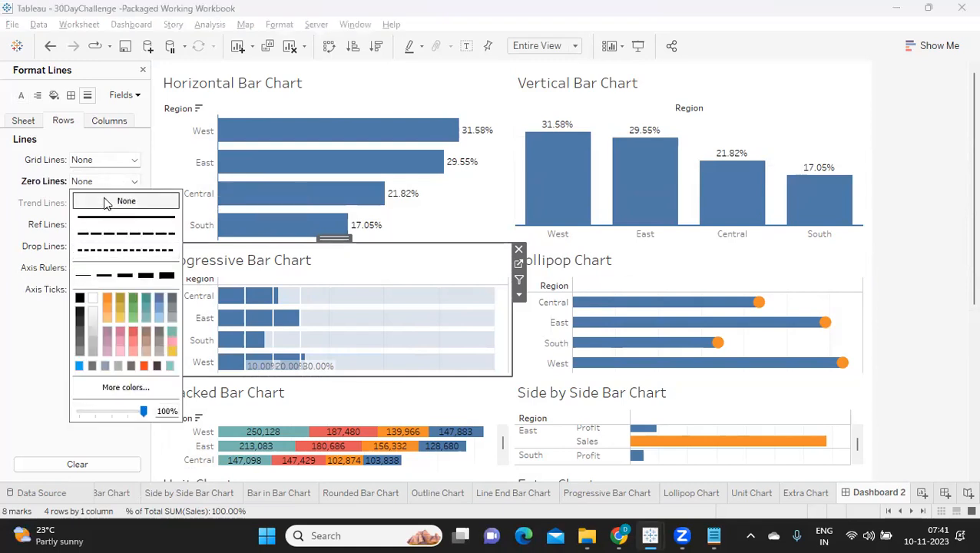
left_click(5, 208)
Set the zero lines of the Progressive Bar Chart to None for the whole sheet.
left_click(22, 122)
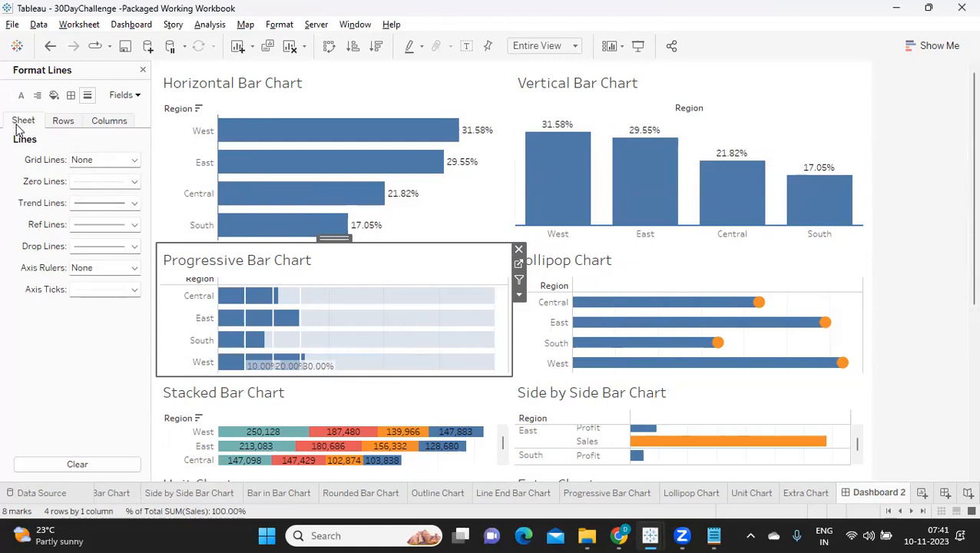
left_click(98, 182)
left_click(104, 204)
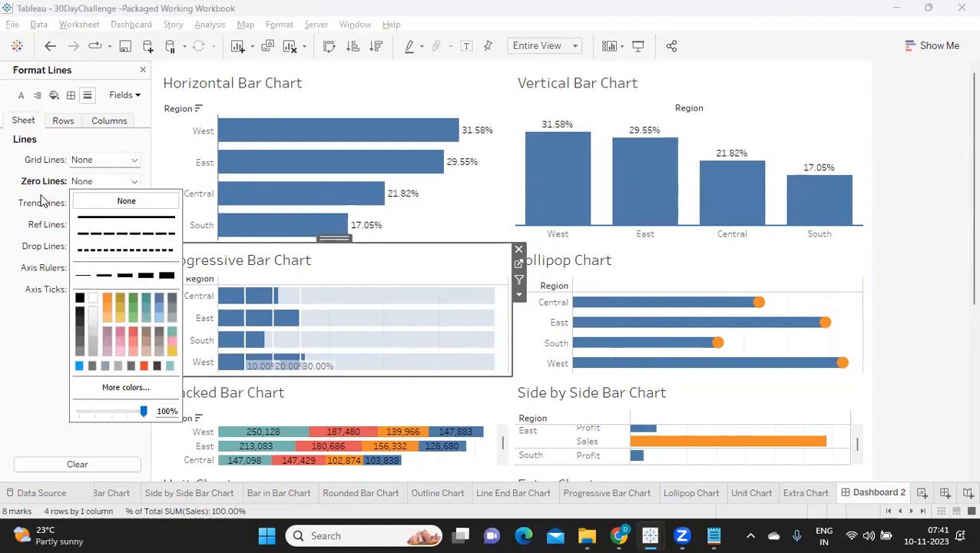
left_click(21, 213)
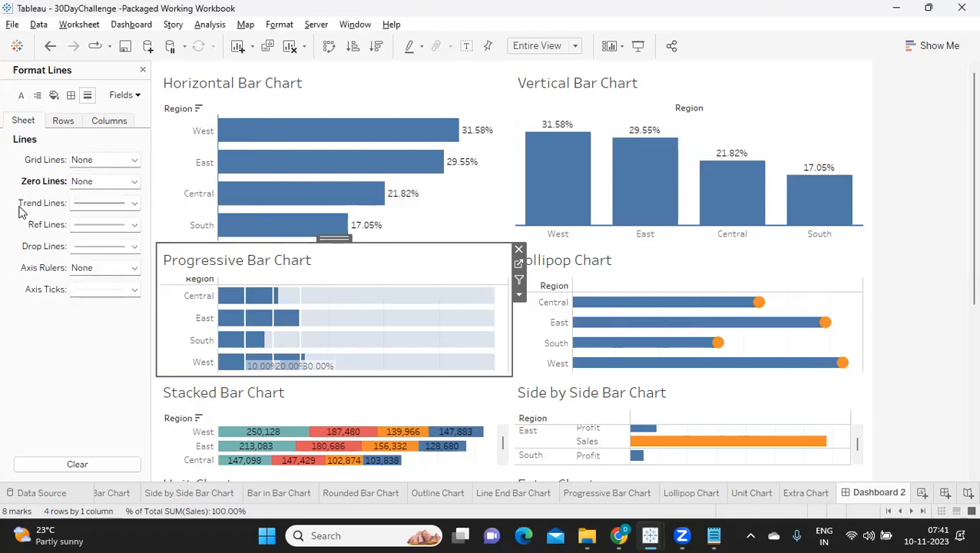
Set the Progressive Bar Chart's sheet-level trend lines and reference lines to None.
left_click(77, 207)
left_click(123, 221)
left_click(17, 212)
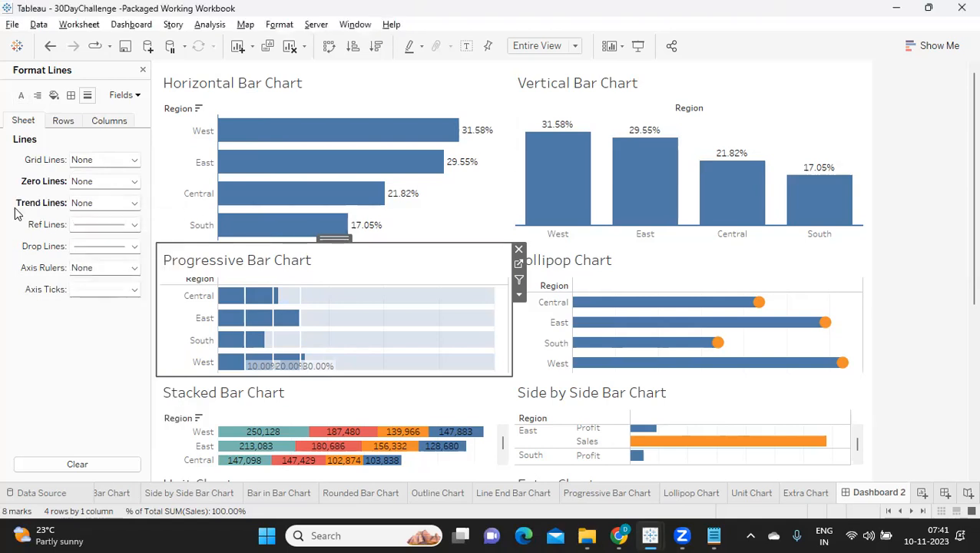
left_click(71, 228)
left_click(106, 244)
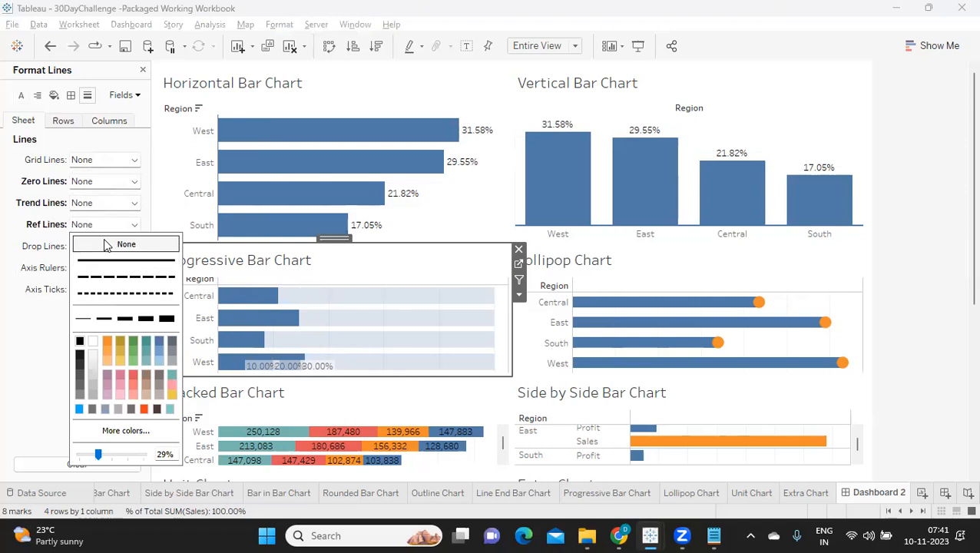
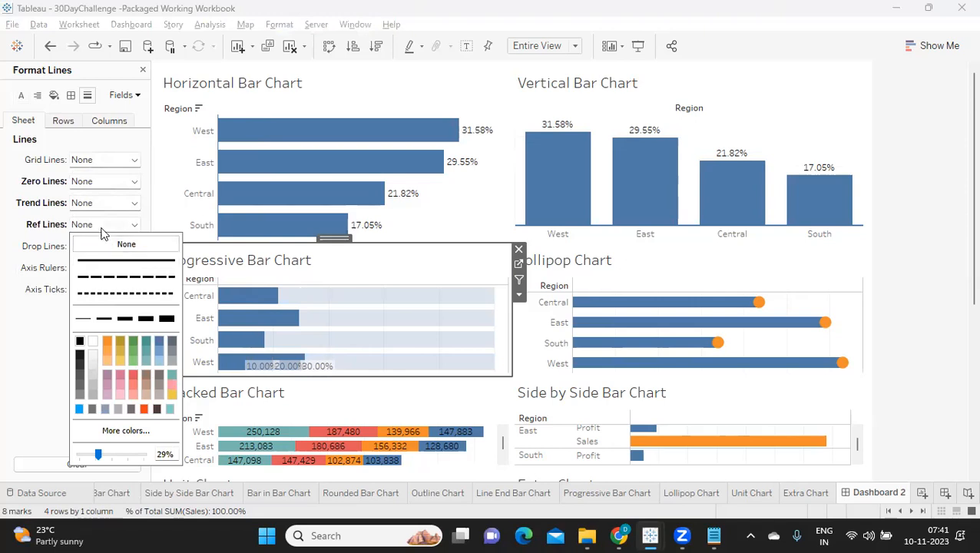
Undo the last reference line change on the Progressive Bar Chart.
left_click(12, 319)
key("ctrl+z")
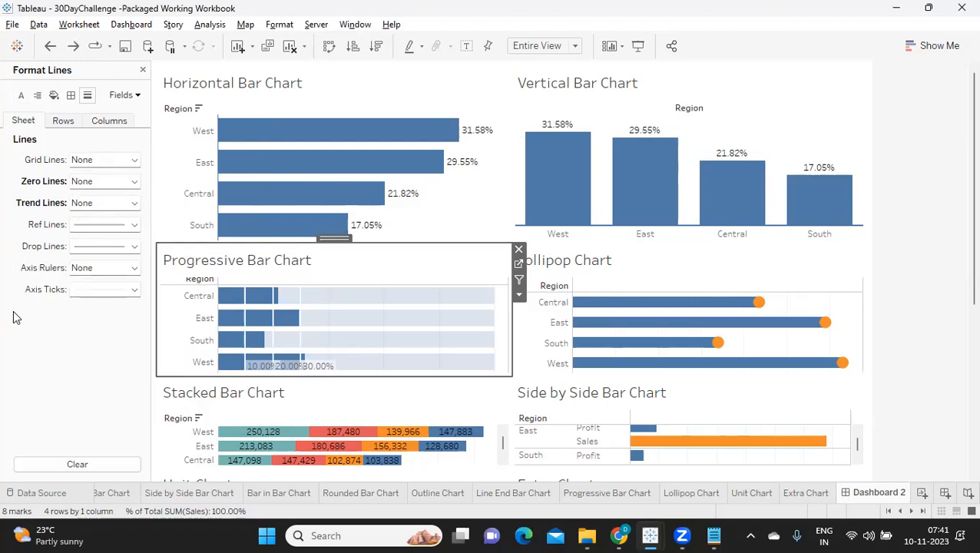
Set the Progressive Bar Chart's sheet-level drop lines and axis ticks to None.
left_click(247, 296)
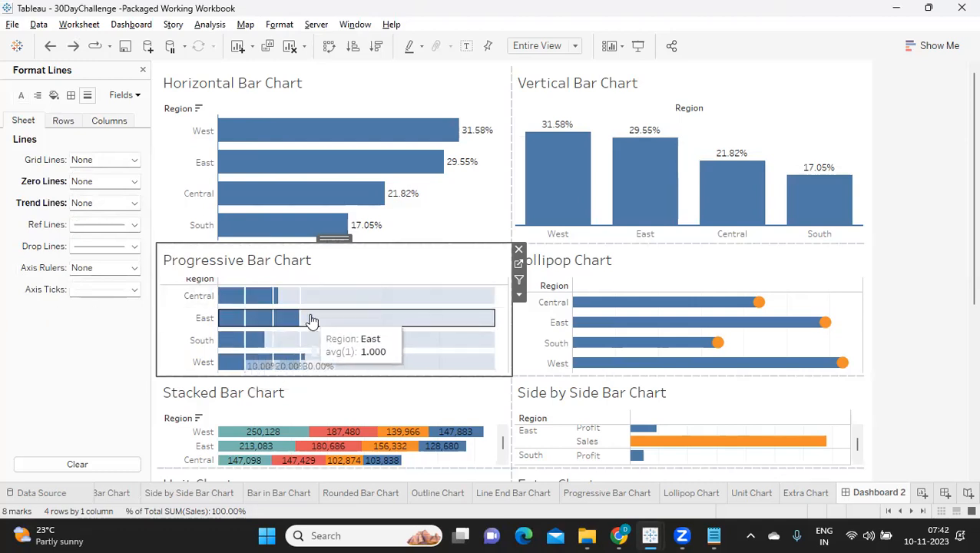
left_click(90, 246)
left_click(102, 266)
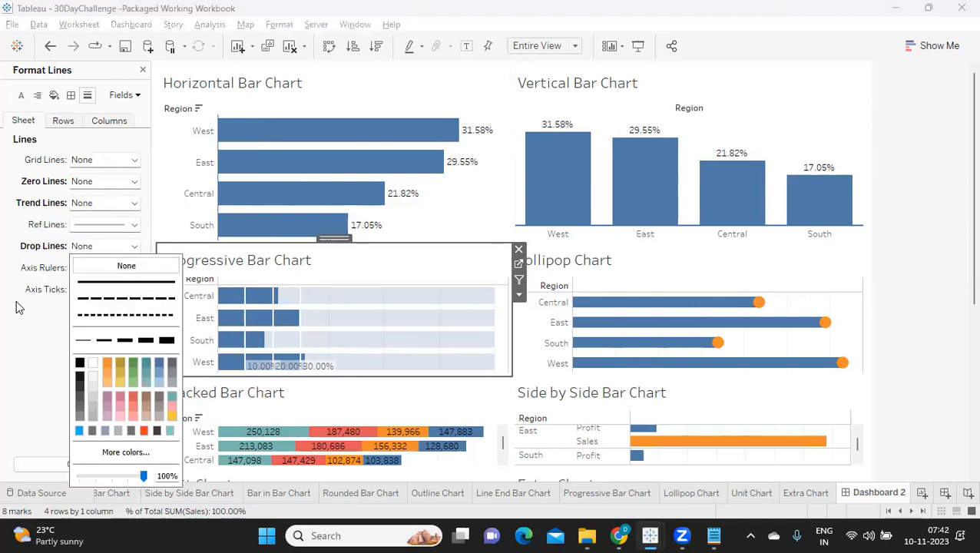
left_click(80, 269)
left_click(8, 324)
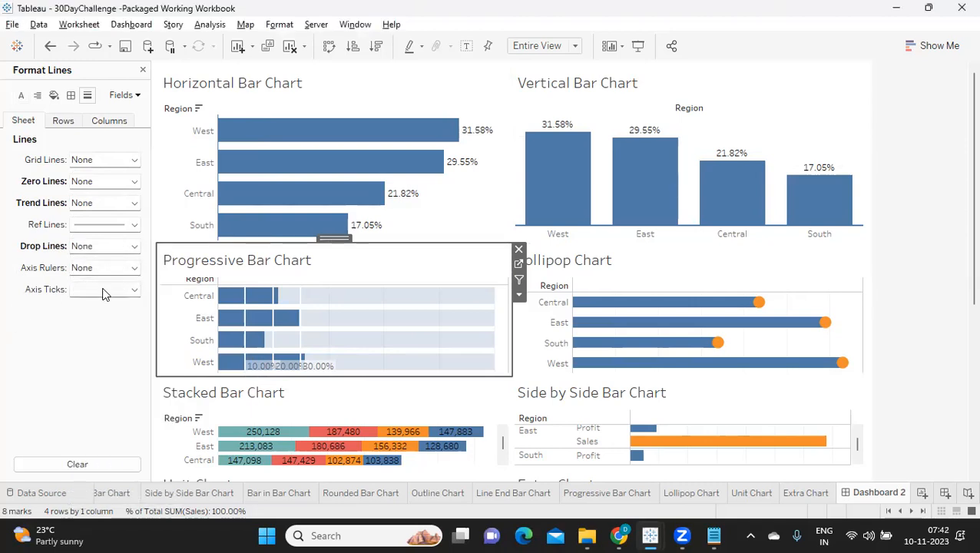
left_click(105, 291)
left_click(106, 305)
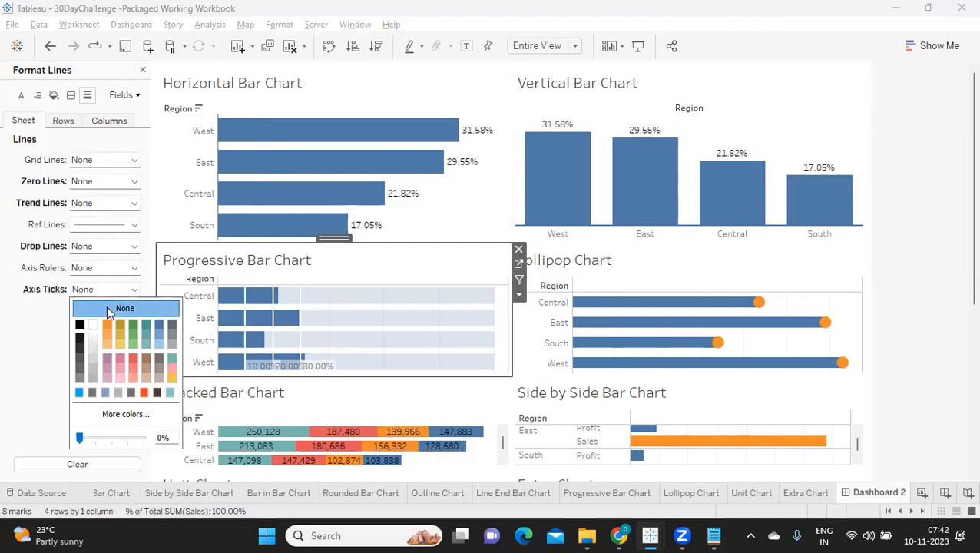
left_click(14, 344)
Set the Progressive Bar Chart's sheet-level grand total pane and header borders to None.
left_click(71, 94)
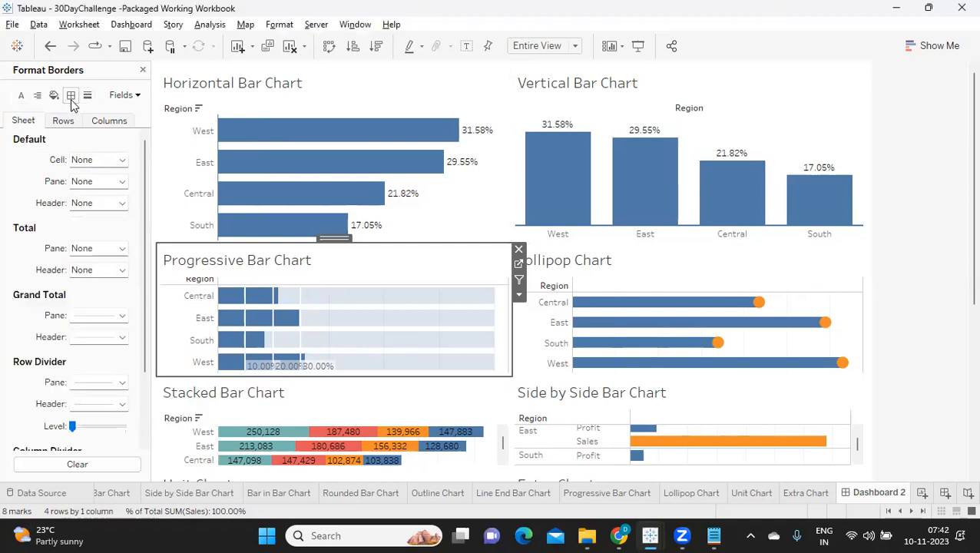
left_click(86, 321)
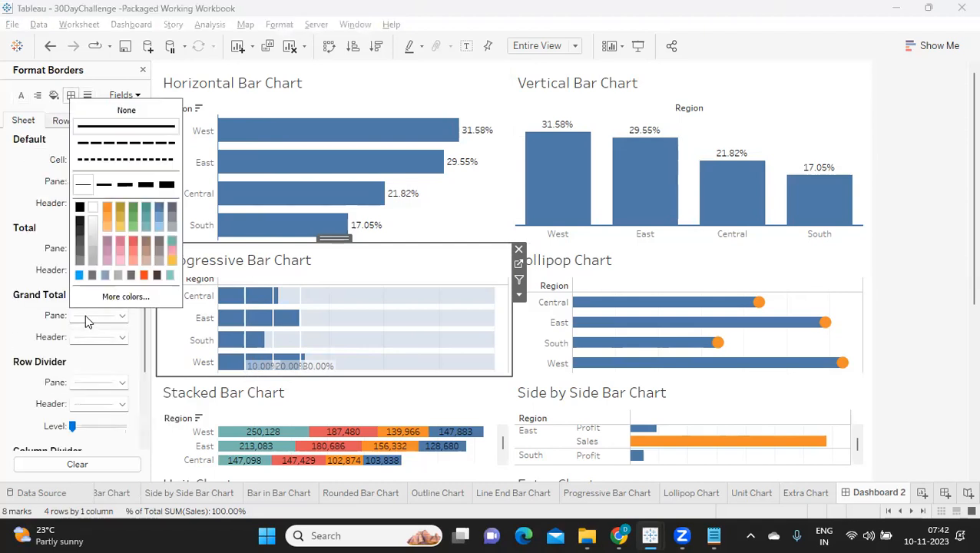
left_click(21, 237)
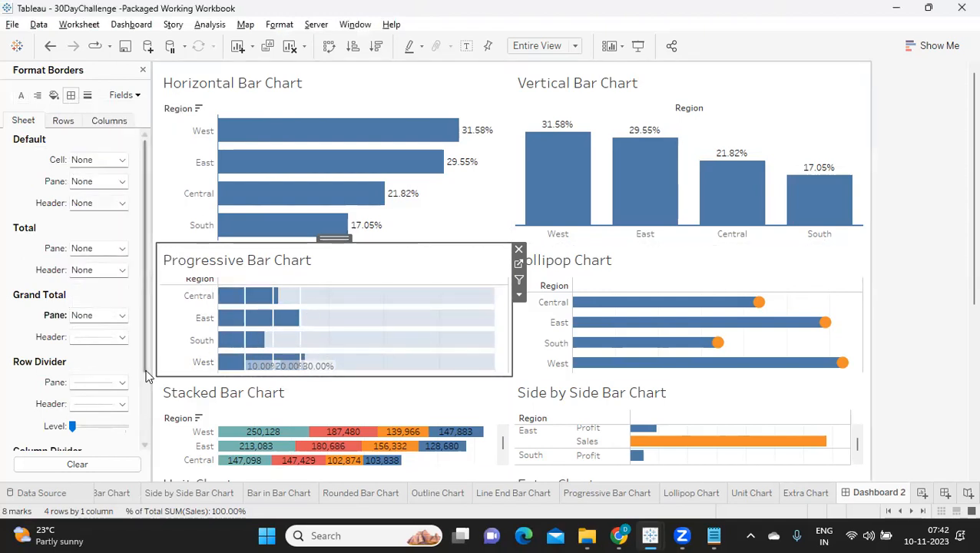
left_click(86, 340)
left_click(126, 132)
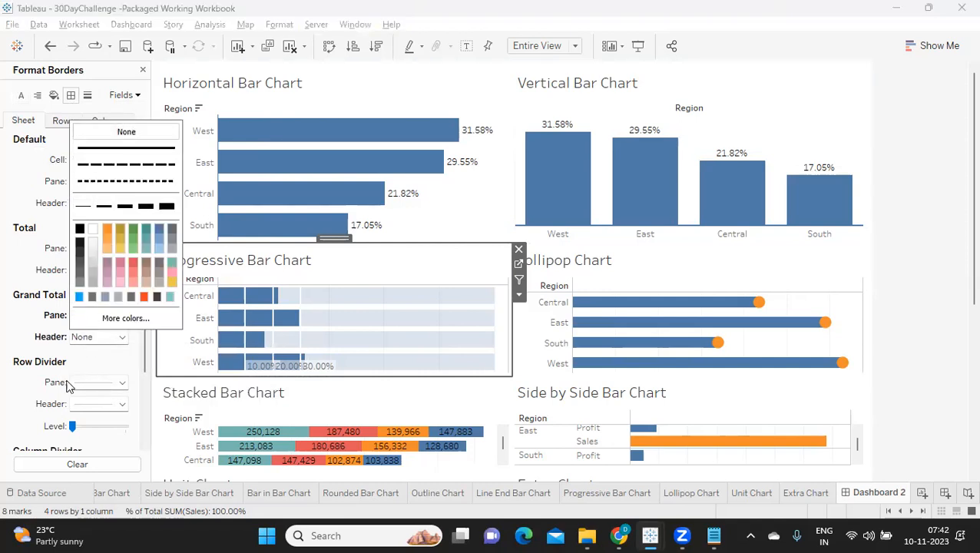
Set the pane borders of the Progressive Bar Chart's sheet-level row divider and column divider to None.
left_click(82, 382)
left_click(121, 179)
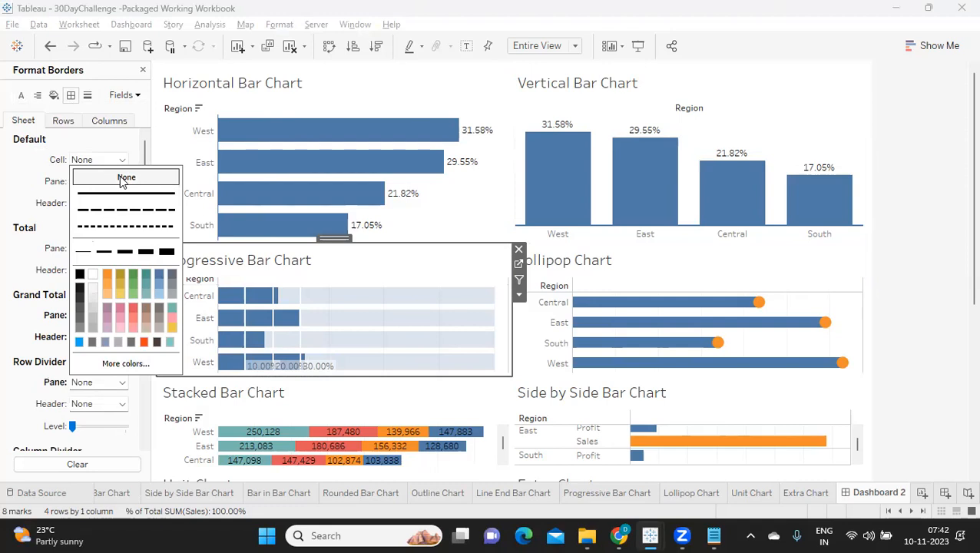
left_click(26, 412)
scroll(85, 415, "down", 3)
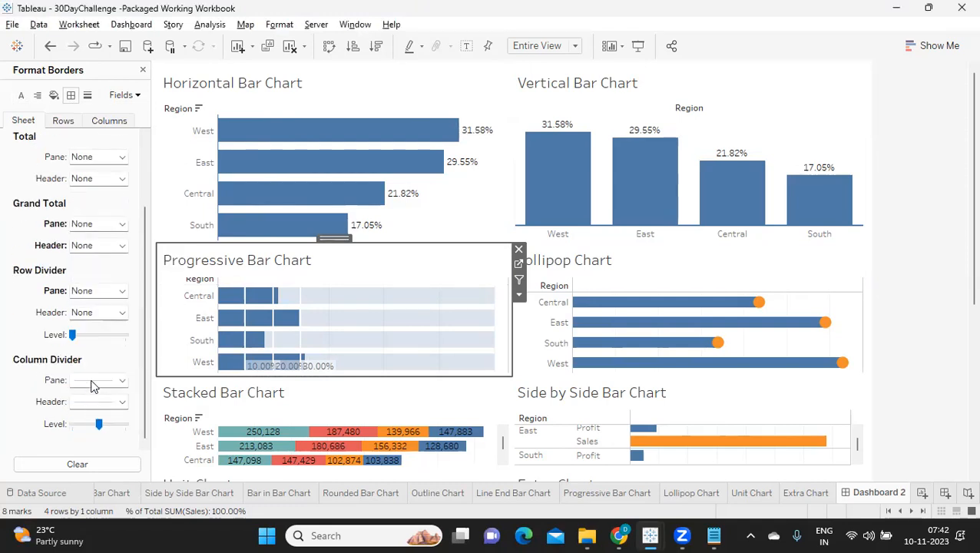
left_click(92, 385)
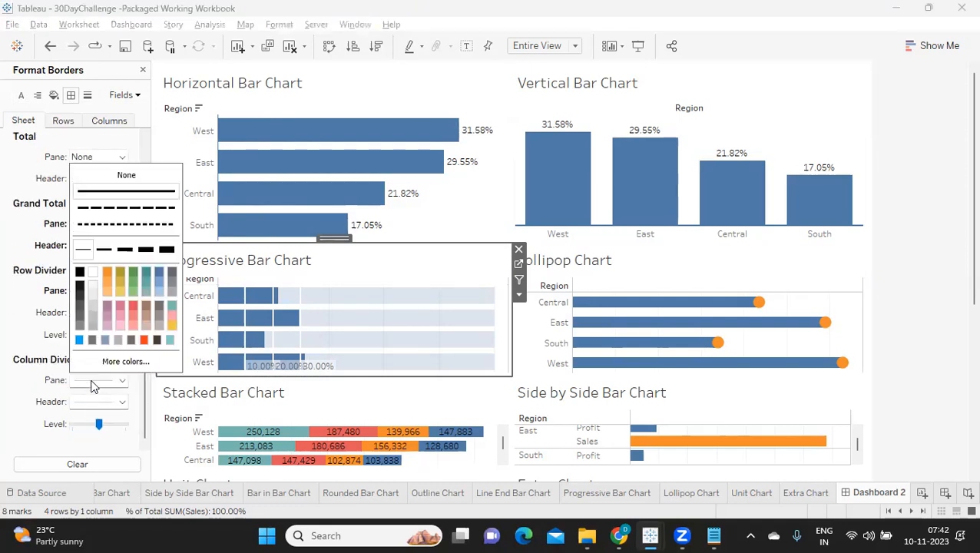
left_click(131, 178)
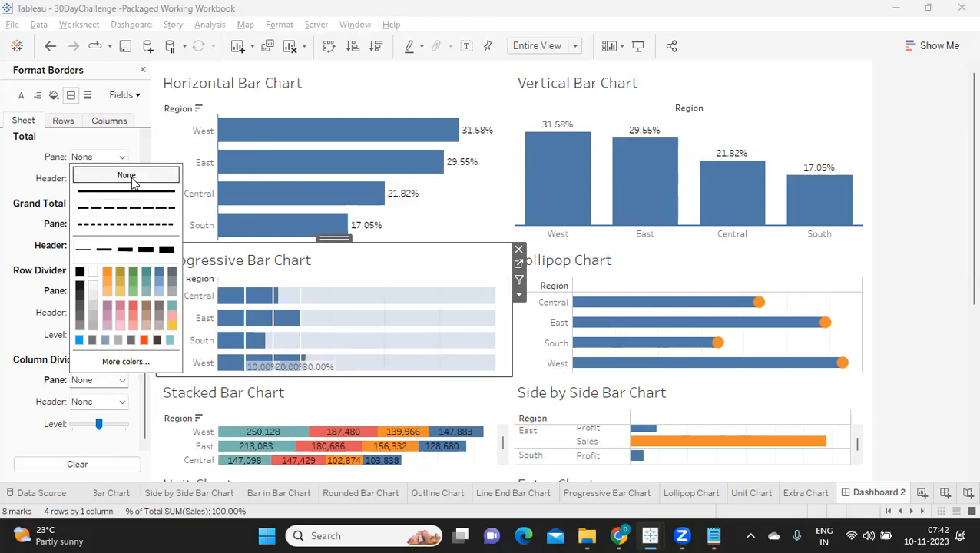
left_click(17, 403)
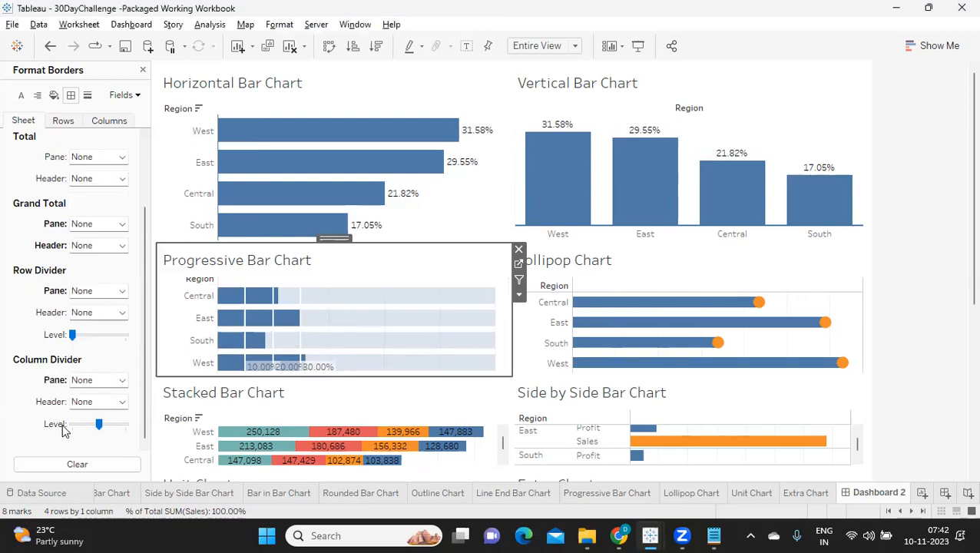
scroll(64, 427, "up", 2)
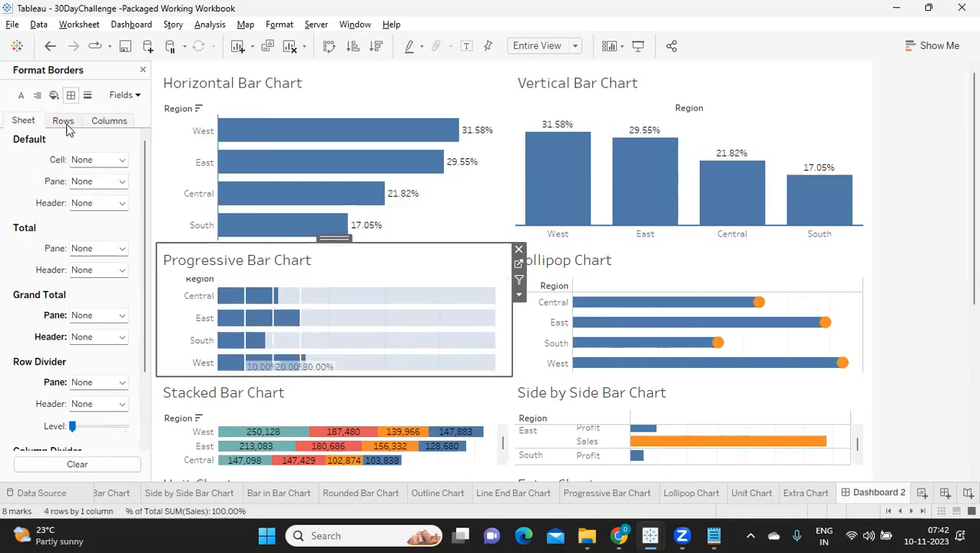
scroll(54, 285, "down", 2)
scroll(53, 286, "up", 2)
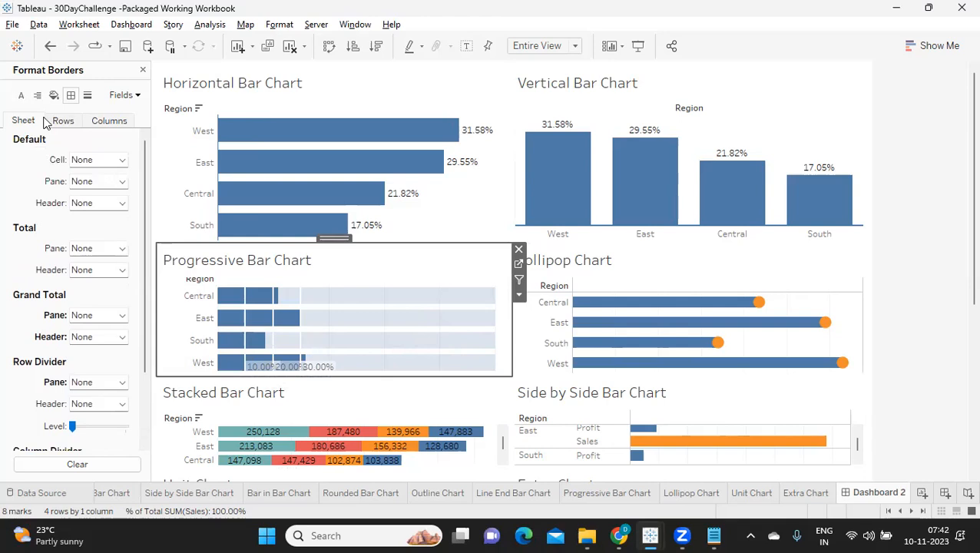
Set the column grid lines of the Progressive Bar Chart to None.
left_click(109, 121)
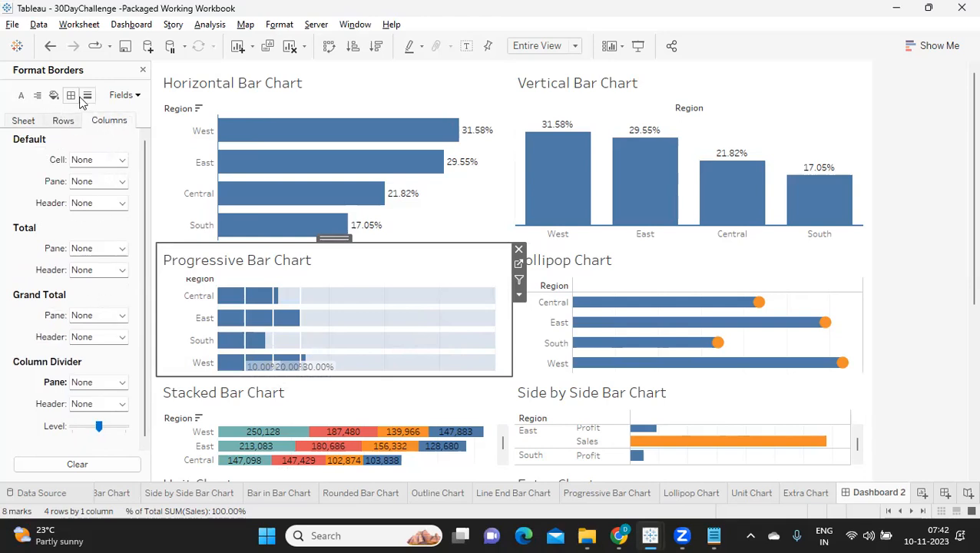
left_click(87, 96)
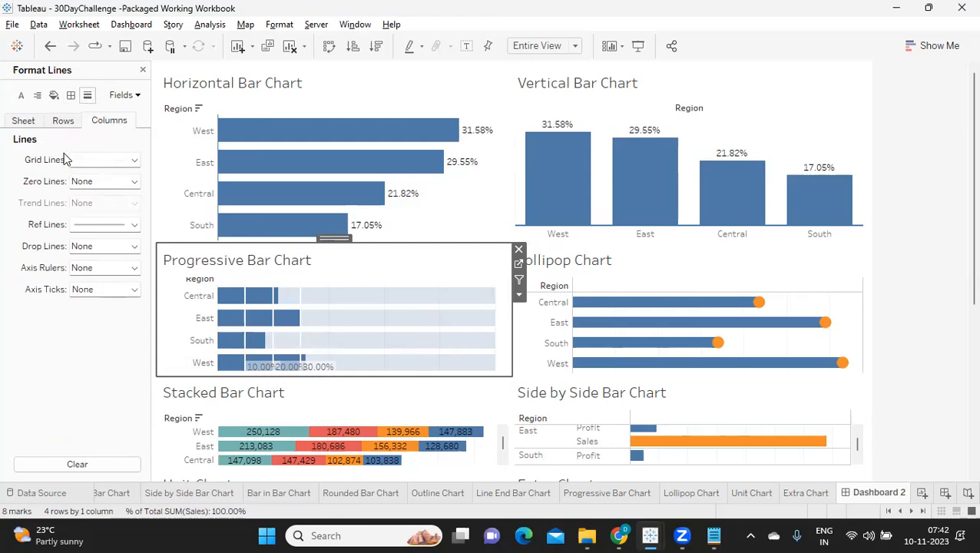
left_click(87, 161)
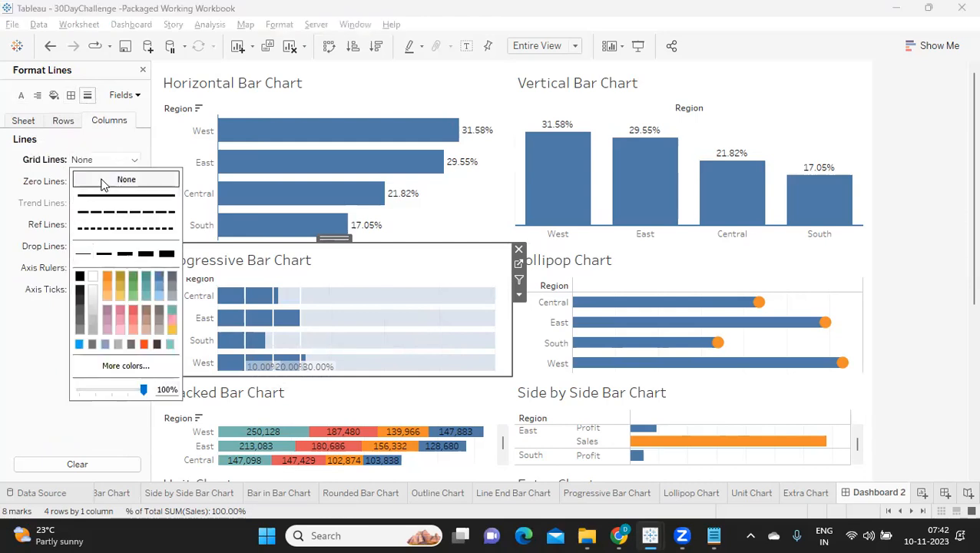
left_click(73, 411)
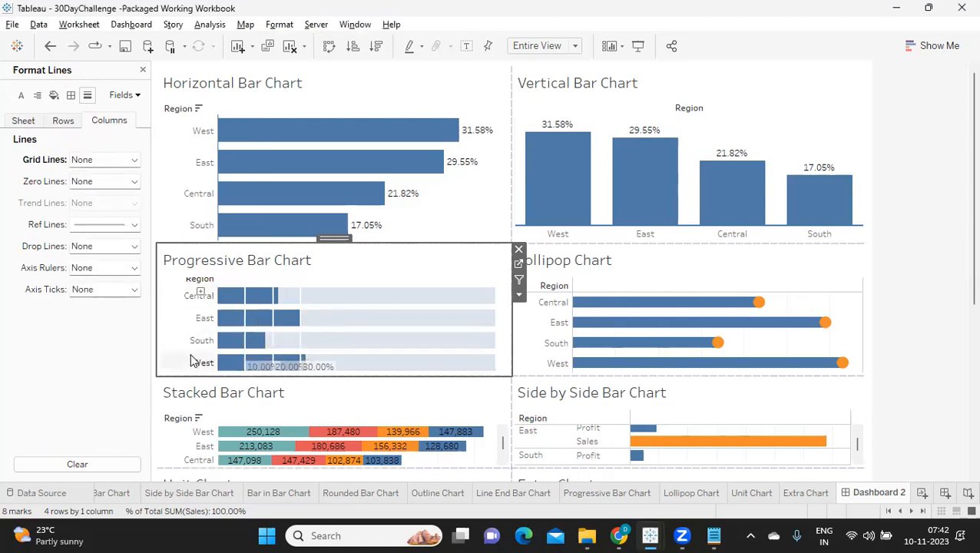
Give the Progressive Bar Chart's row axis rulers a solid blue line in the second thickness.
left_click(60, 123)
left_click(88, 268)
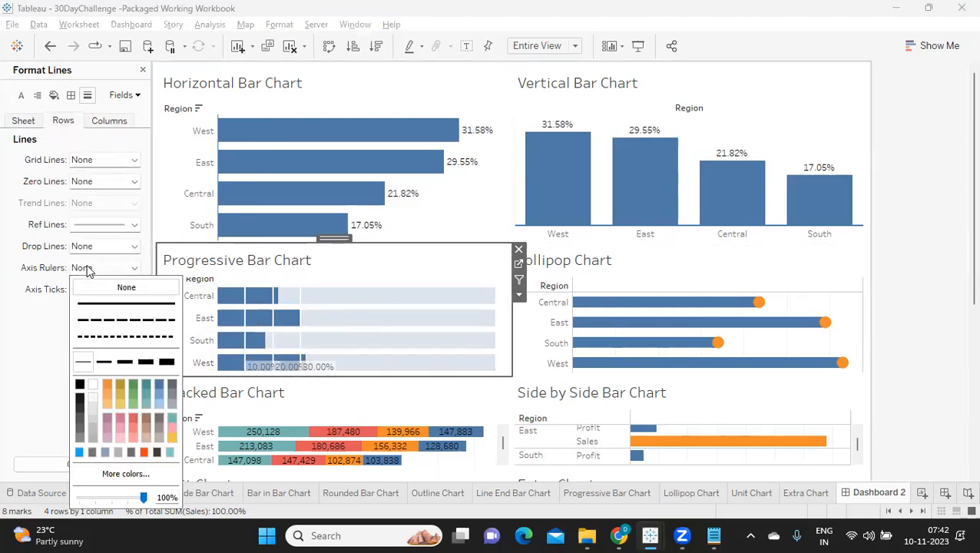
left_click(79, 384)
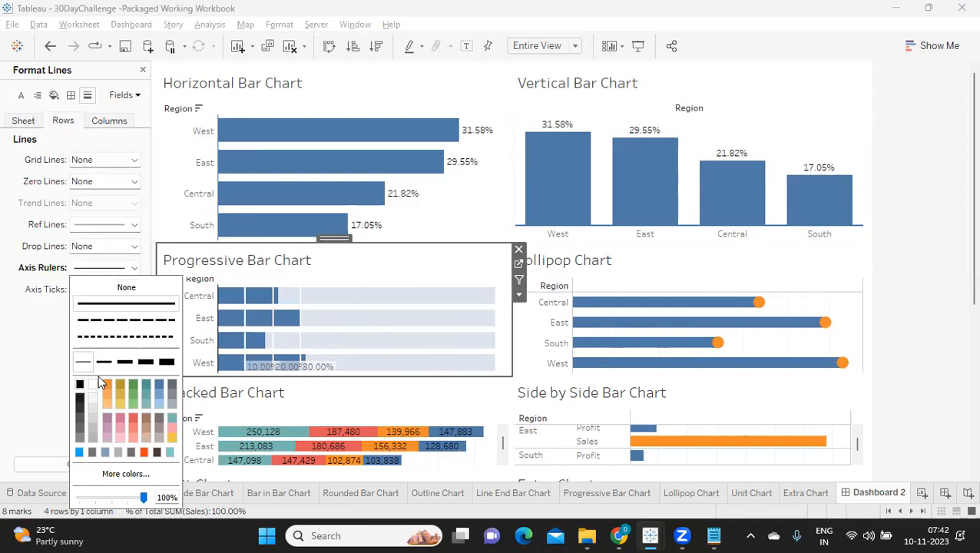
left_click(103, 361)
left_click(159, 385)
left_click(49, 383)
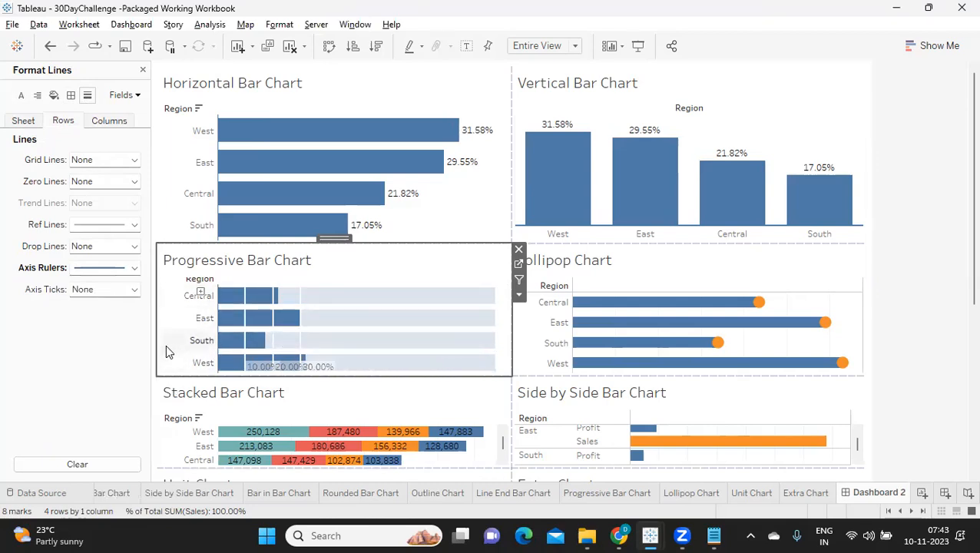
Set the column grid lines of the Lollipop Chart to None.
left_click(711, 274)
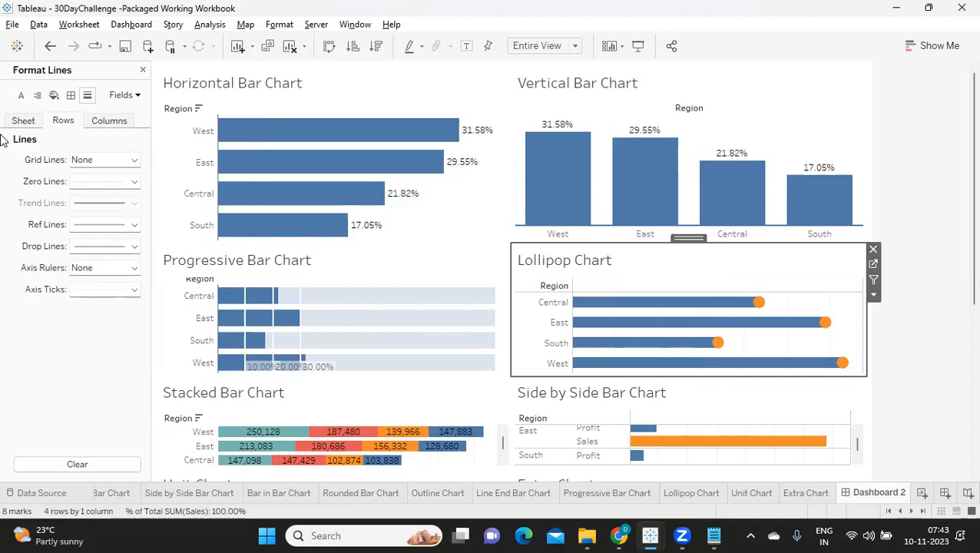
left_click(118, 125)
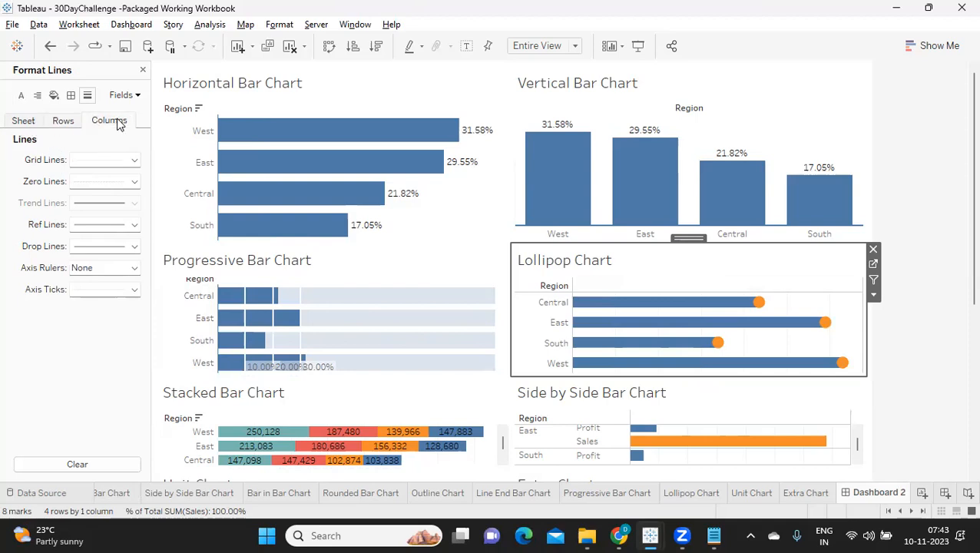
left_click(105, 161)
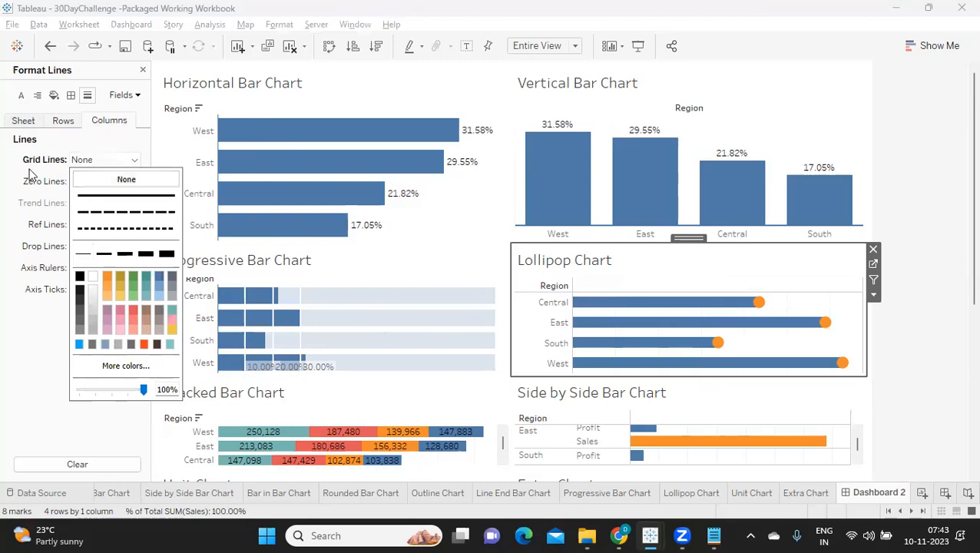
left_click(49, 311)
Give the Lollipop Chart's row axis rulers a solid blue line in the second thickness.
left_click(64, 123)
left_click(91, 267)
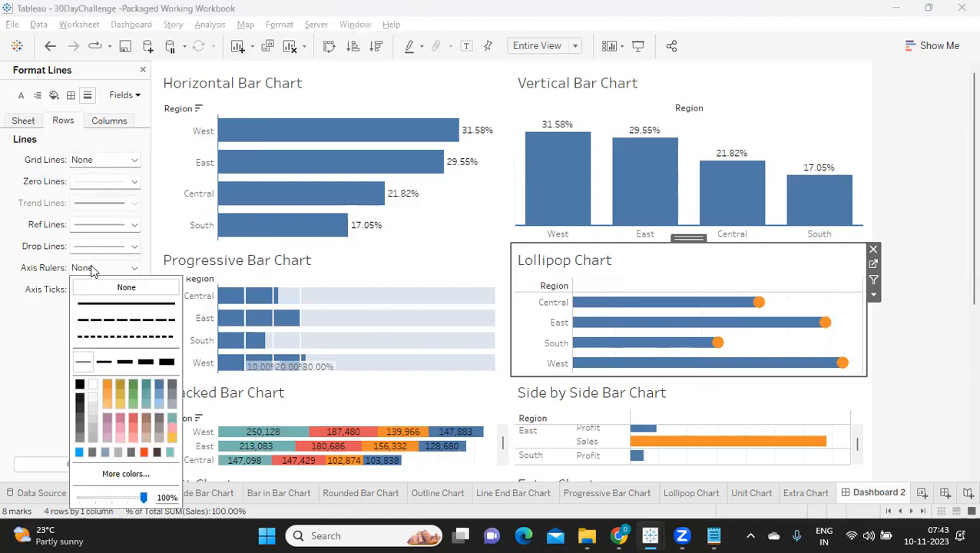
left_click(157, 383)
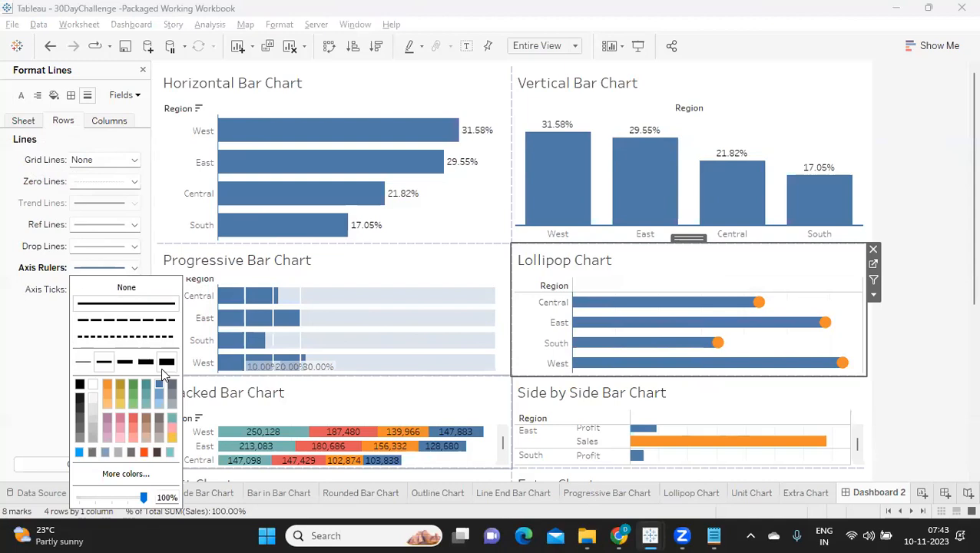
left_click(32, 353)
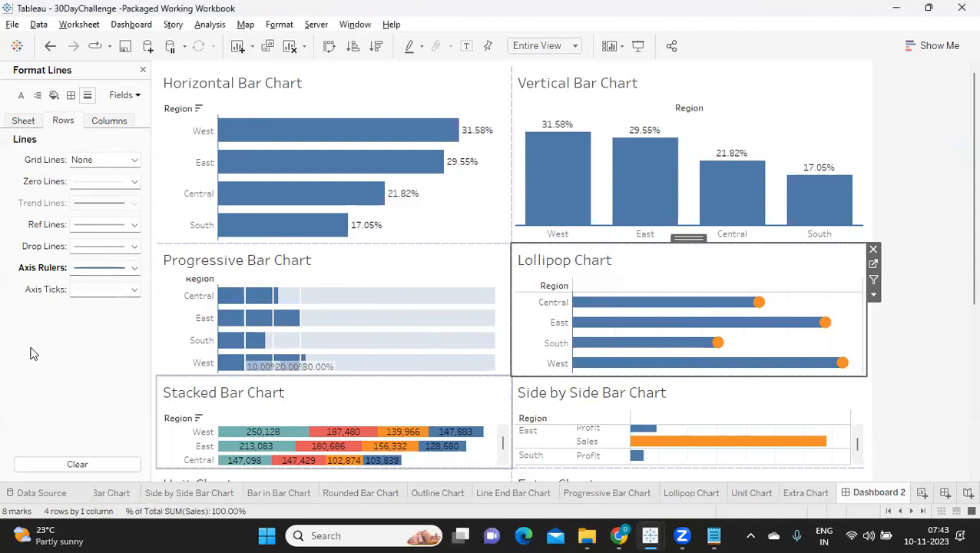
Set the Lollipop Chart's row axis ticks and row drop lines to None.
left_click(97, 295)
left_click(125, 308)
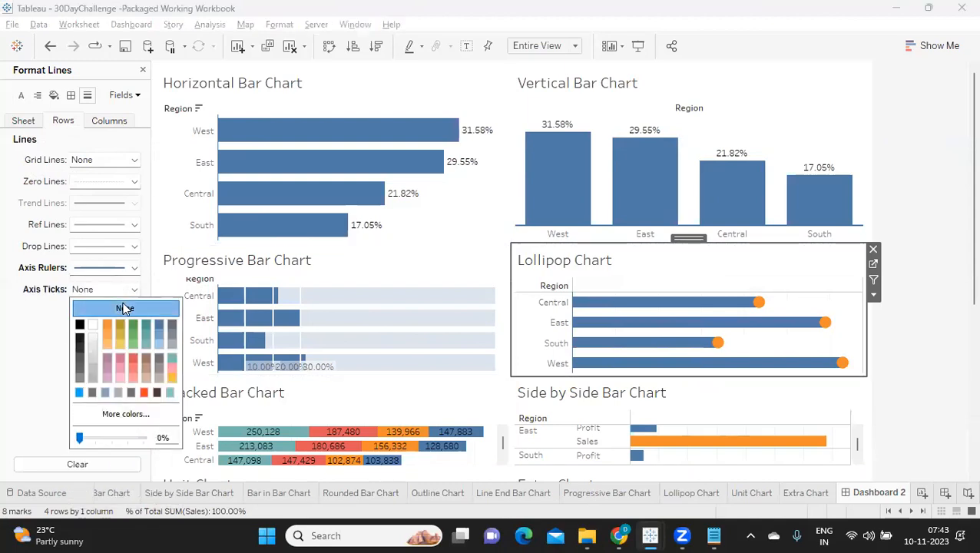
left_click(40, 332)
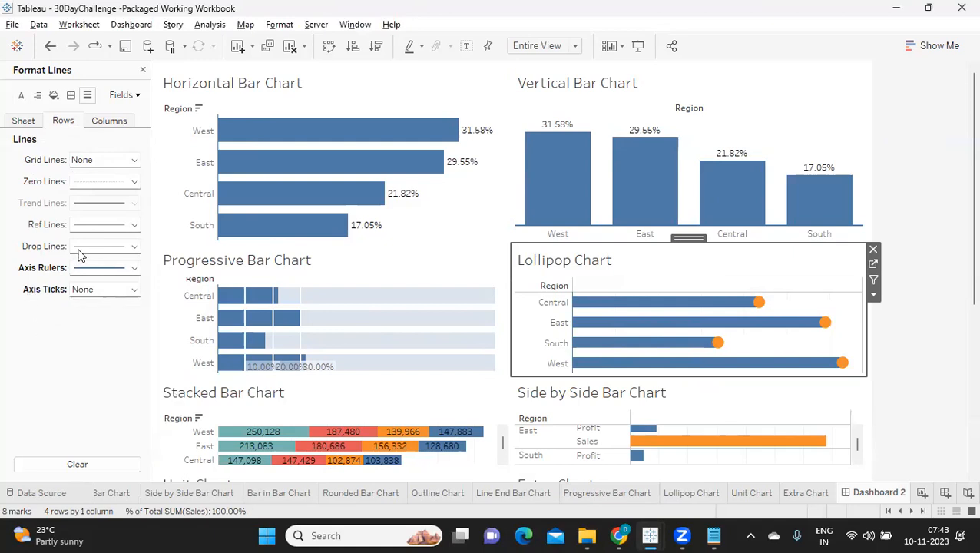
left_click(80, 255)
left_click(77, 265)
left_click(36, 308)
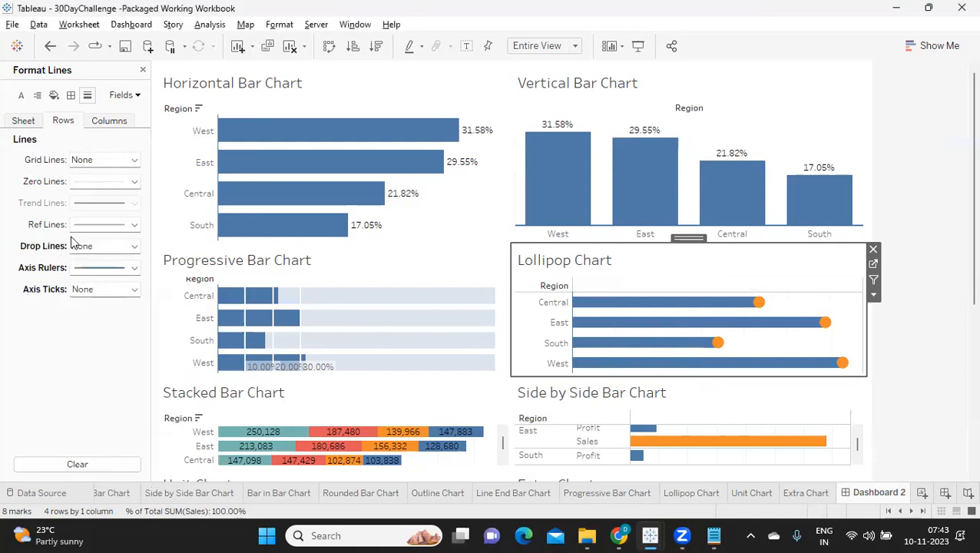
Set the Lollipop Chart's row reference lines and row zero lines to None.
left_click(83, 226)
left_click(111, 244)
left_click(26, 332)
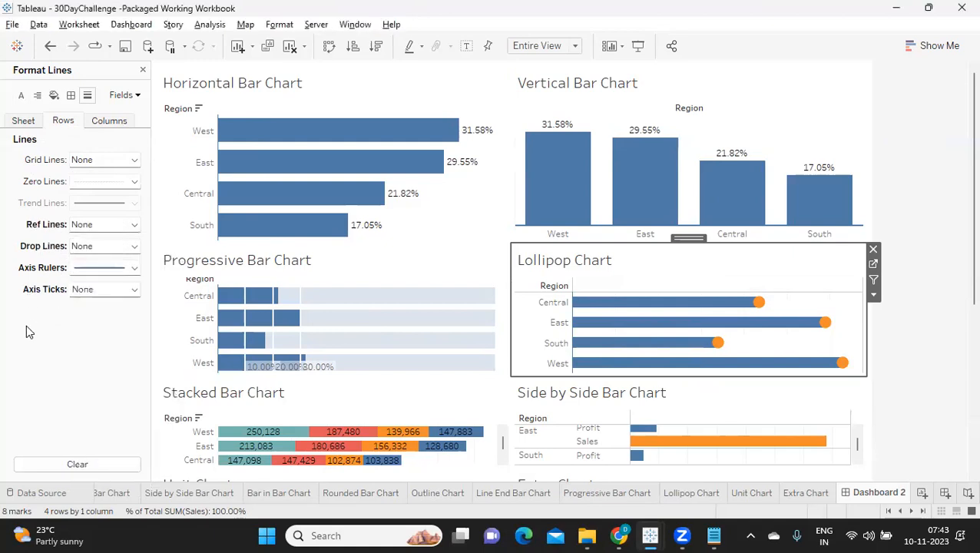
left_click(89, 182)
left_click(121, 202)
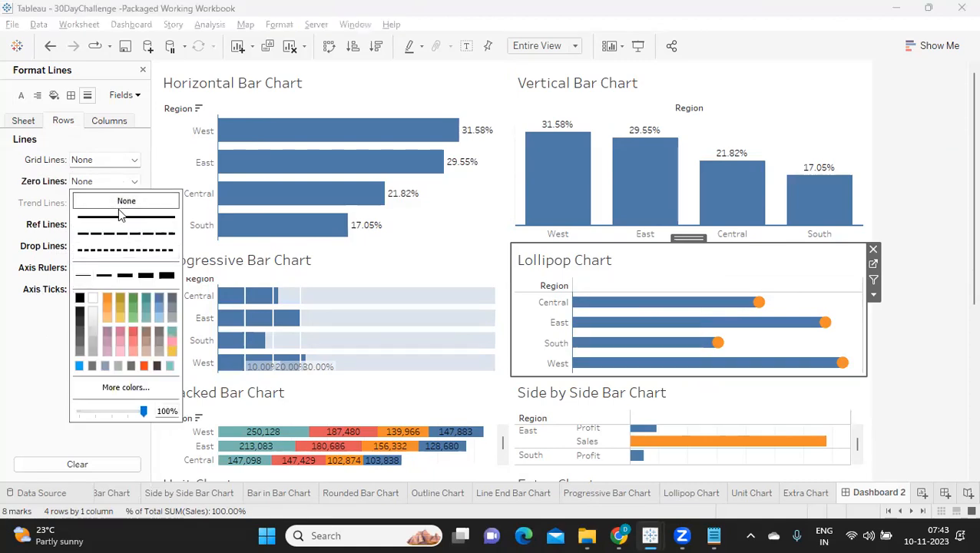
Set the sheet-level zero lines and axis ticks of the Lollipop Chart to None.
left_click(31, 129)
left_click(90, 182)
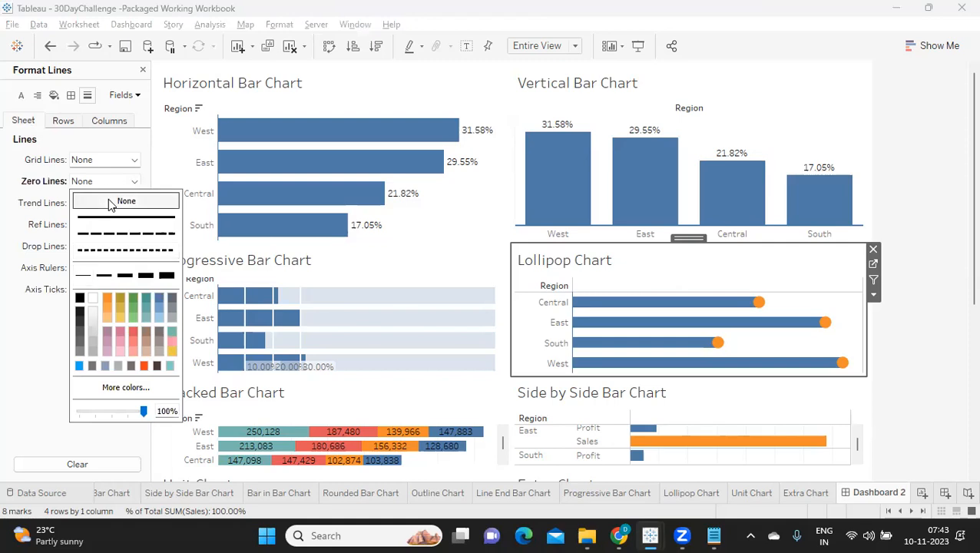
left_click(26, 307)
left_click(105, 289)
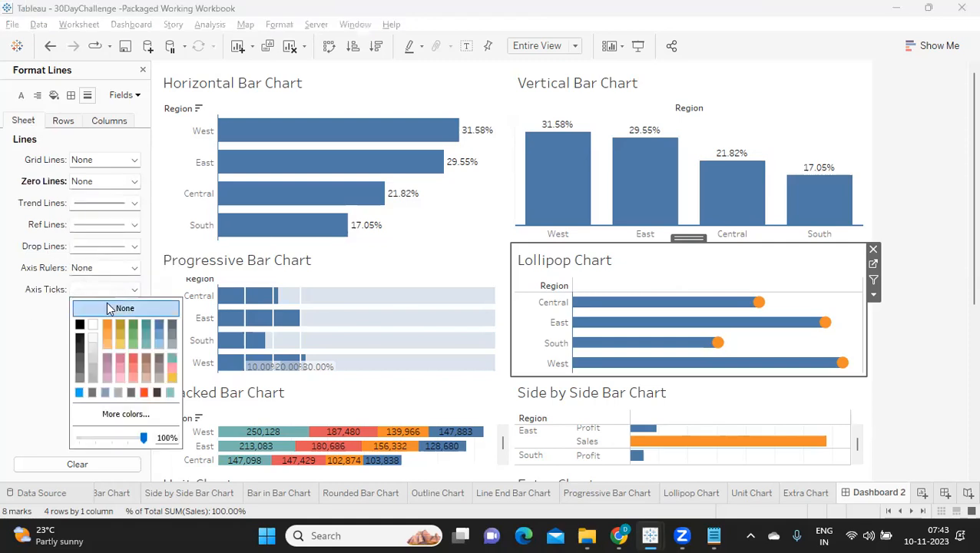
left_click(25, 352)
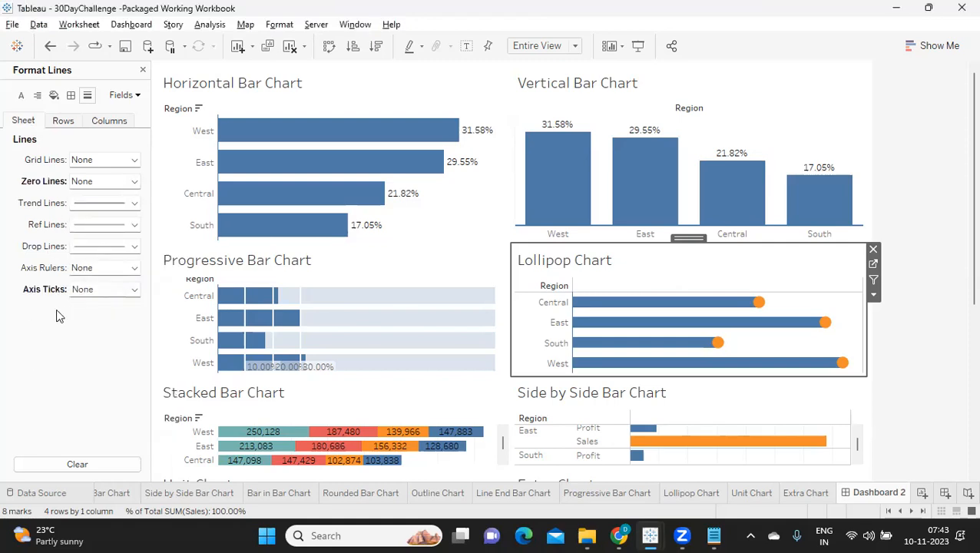
Set the Lollipop Chart's grand total pane and header borders to None.
left_click(71, 95)
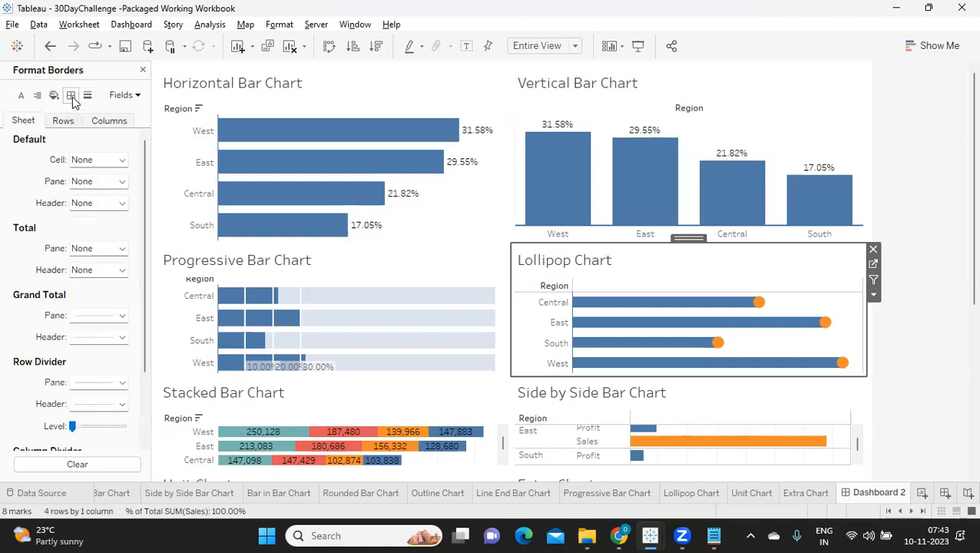
left_click(90, 317)
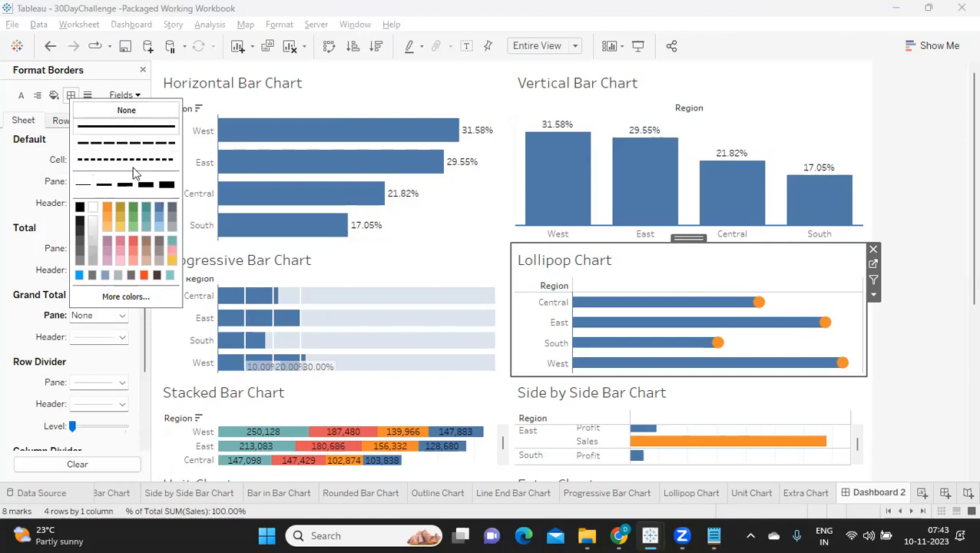
left_click(82, 337)
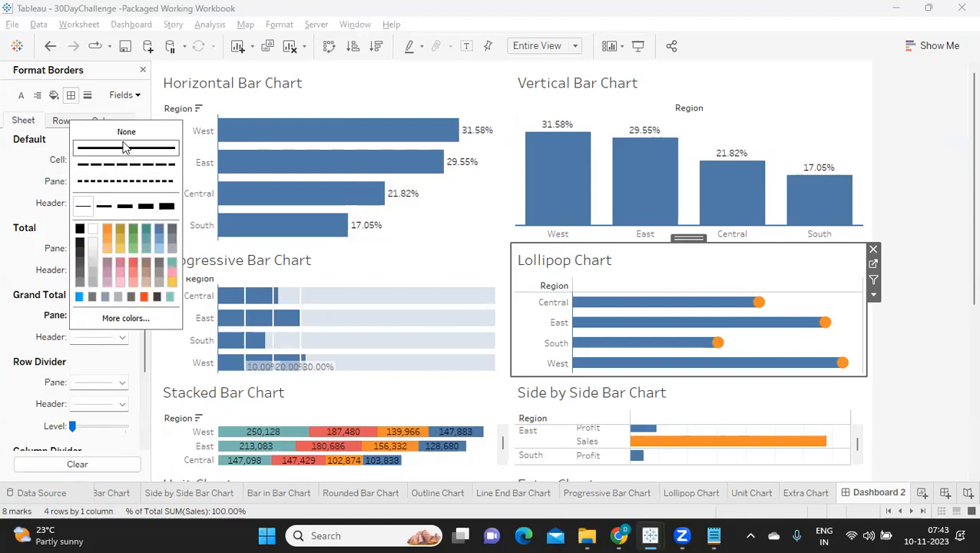
scroll(66, 398, "down", 1)
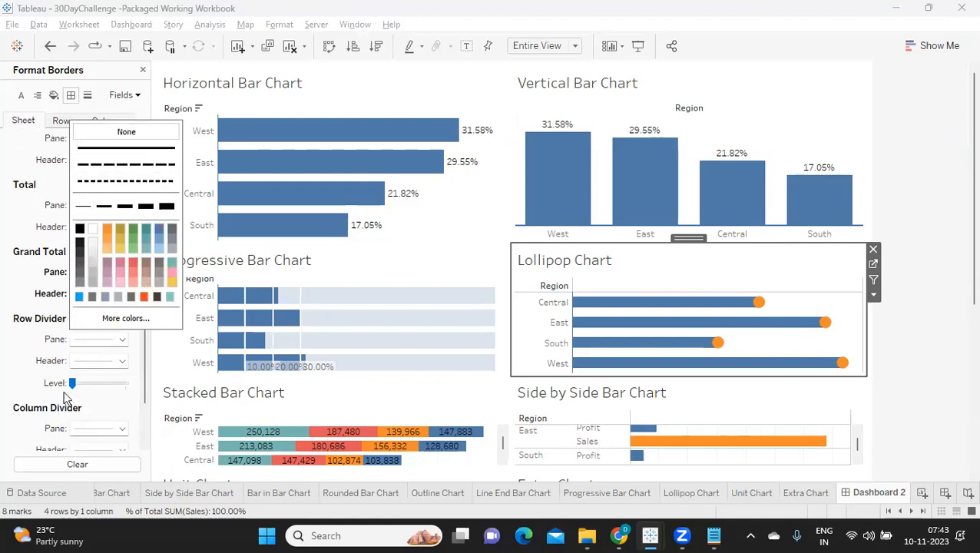
left_click(23, 339)
Set the pane borders of the Lollipop Chart's row divider and column divider to None.
left_click(70, 344)
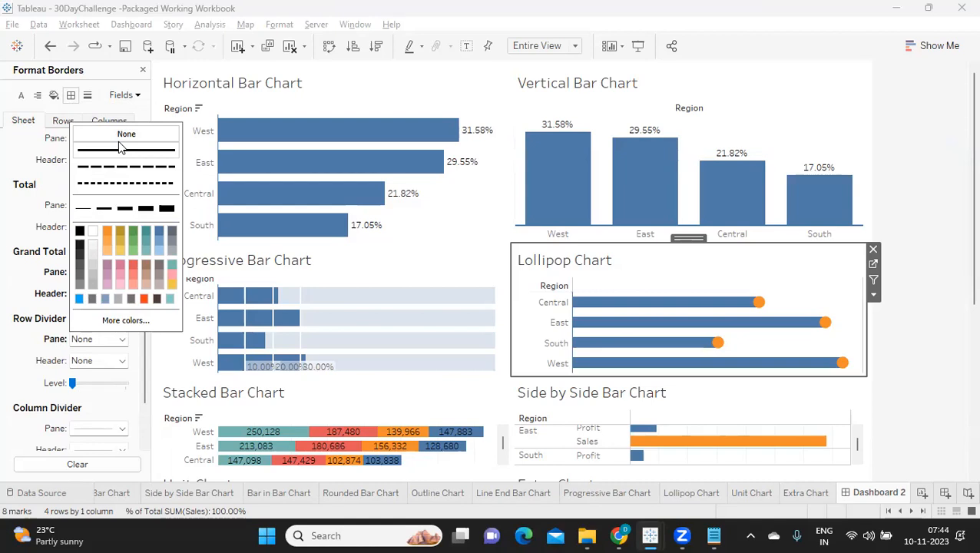
left_click(30, 375)
scroll(61, 435, "down", 1)
scroll(62, 438, "down", 1)
left_click(94, 381)
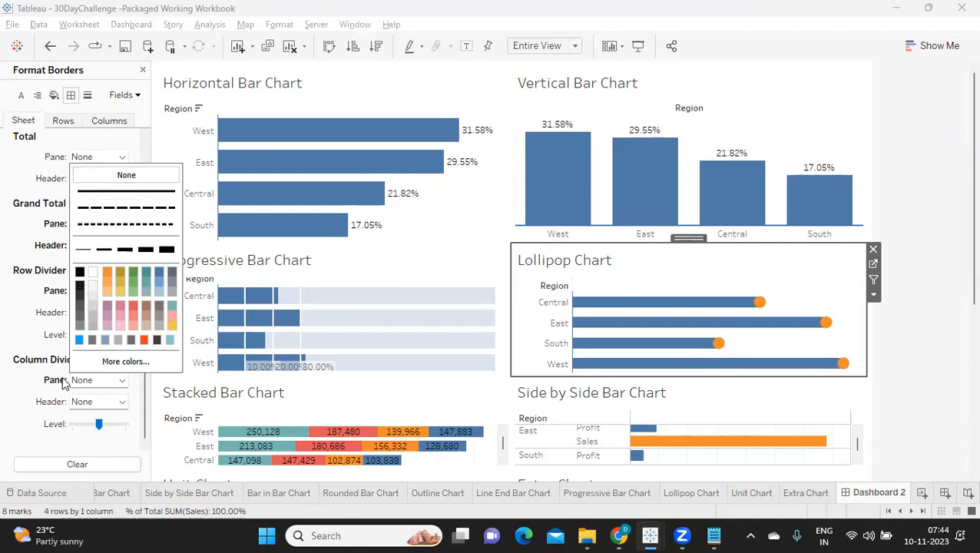
left_click(35, 404)
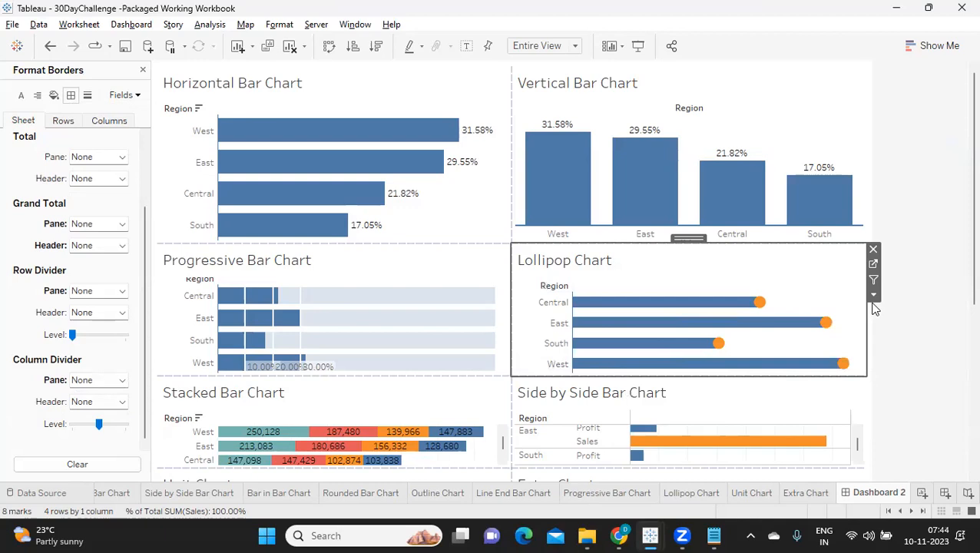
Make the Stacked Bar Chart slightly taller by lowering its border with the Unit Chart.
scroll(932, 332, "down", 3)
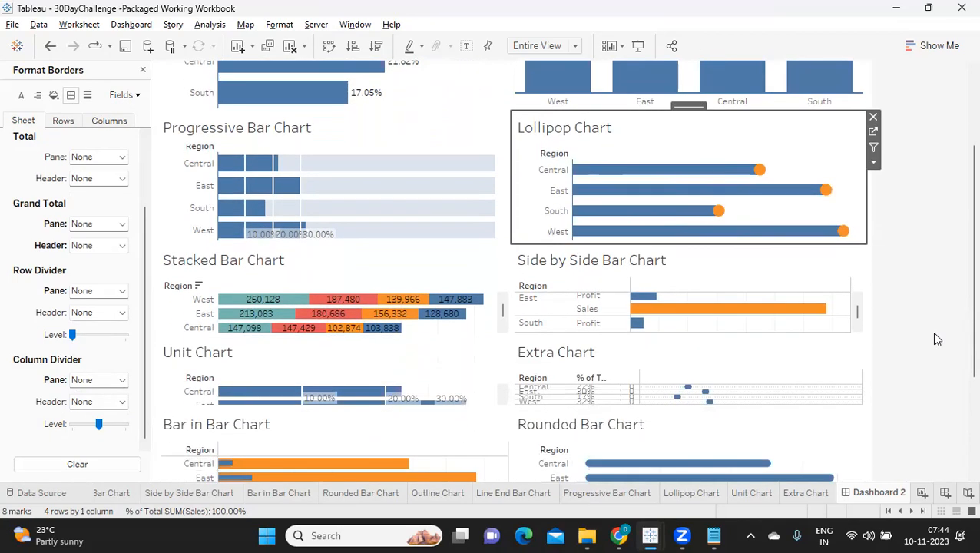
scroll(931, 332, "down", 1)
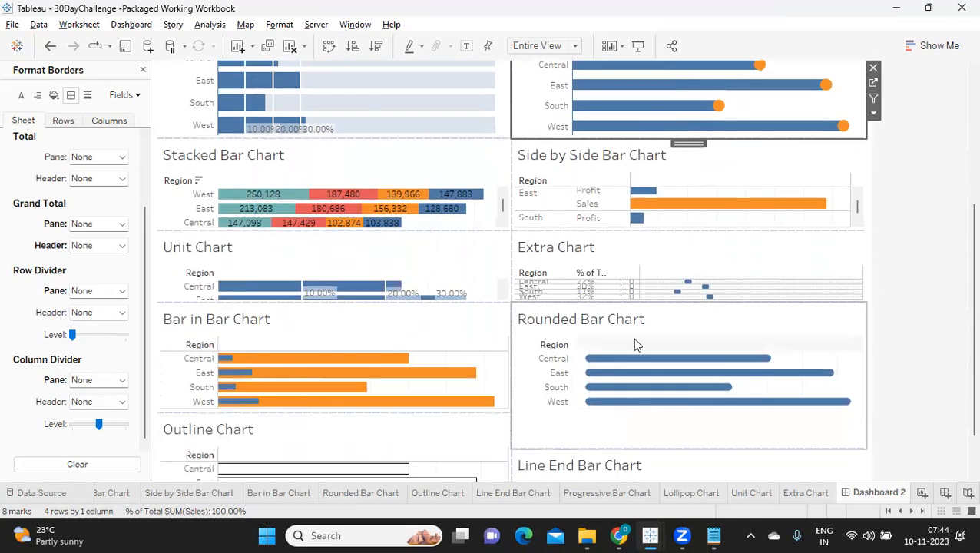
left_click(314, 165)
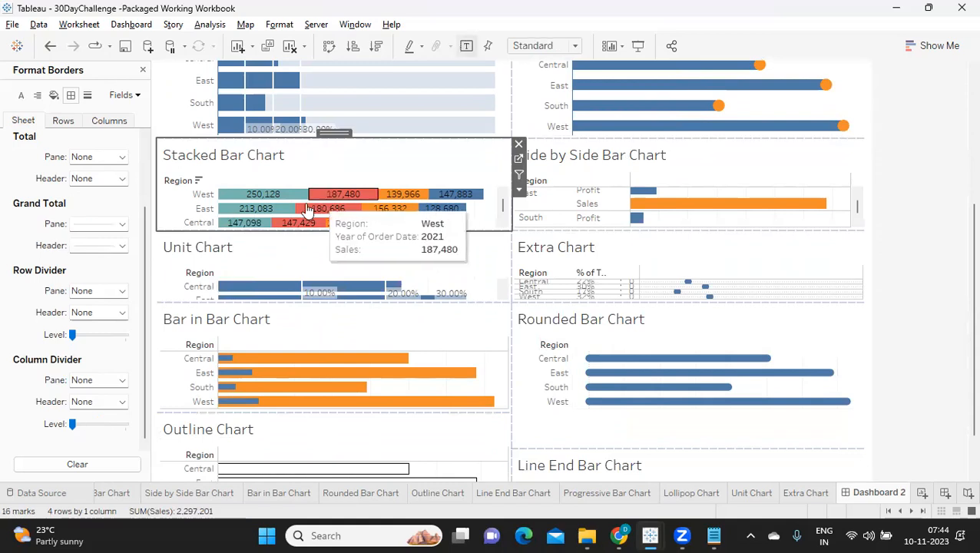
left_click(88, 99)
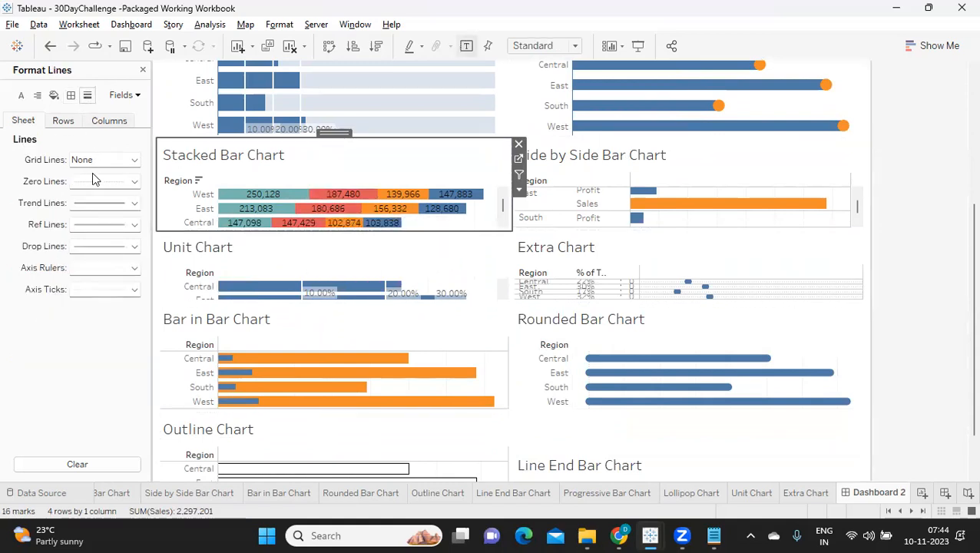
left_click_drag(258, 229, 261, 238)
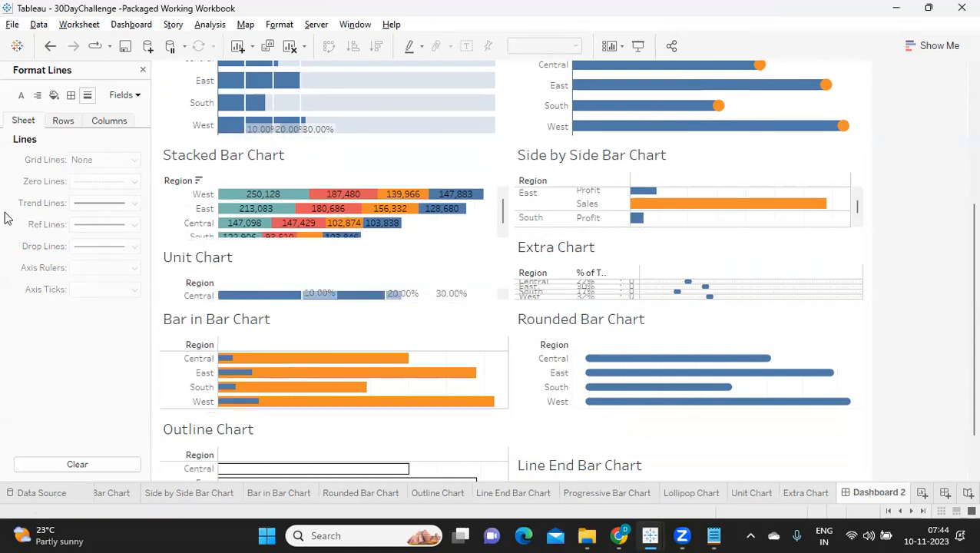
Set the column grid lines of the Stacked Bar Chart to None.
left_click(180, 167)
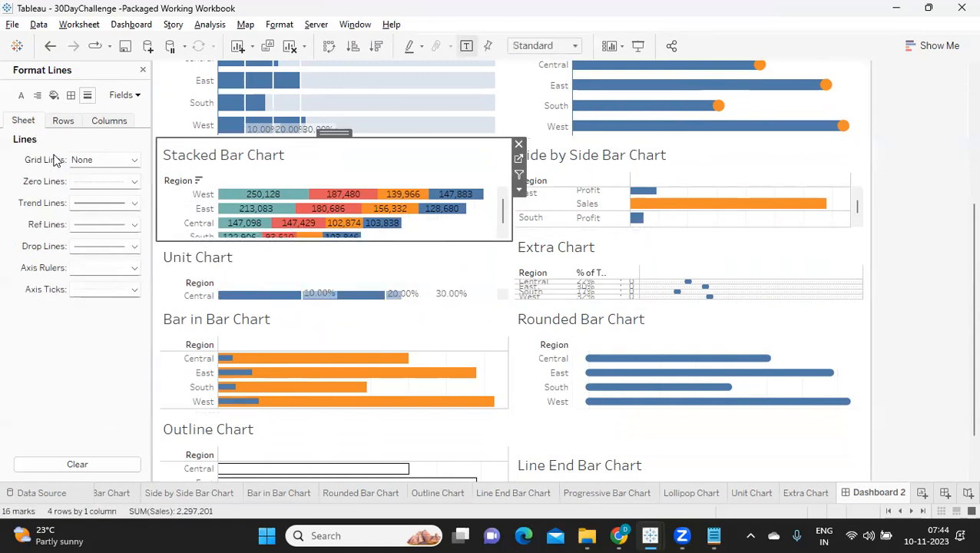
left_click(71, 123)
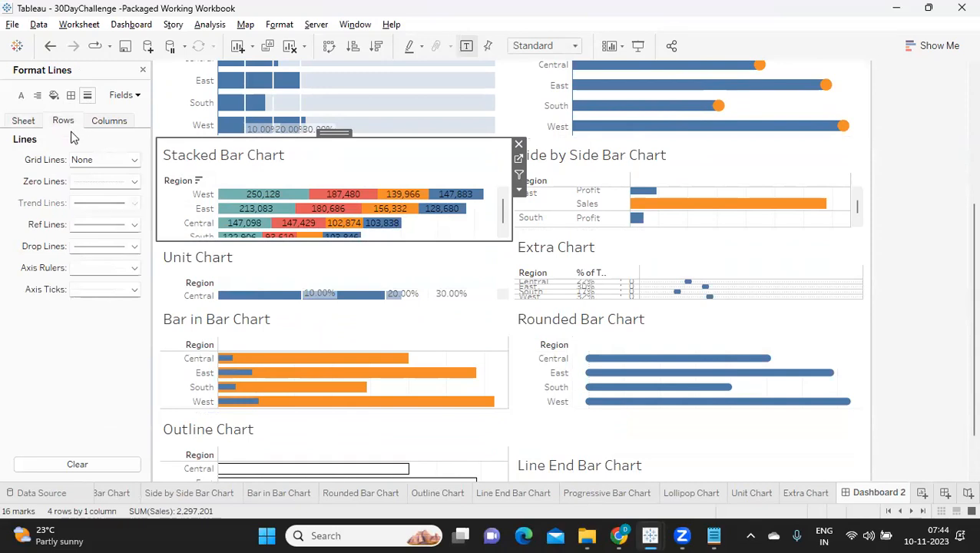
left_click(106, 121)
left_click(108, 159)
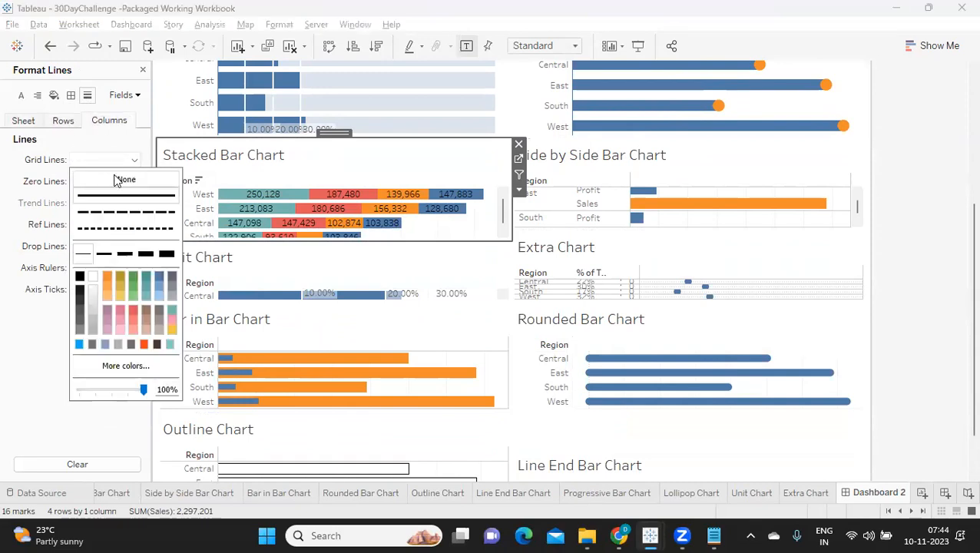
left_click(117, 181)
left_click(36, 299)
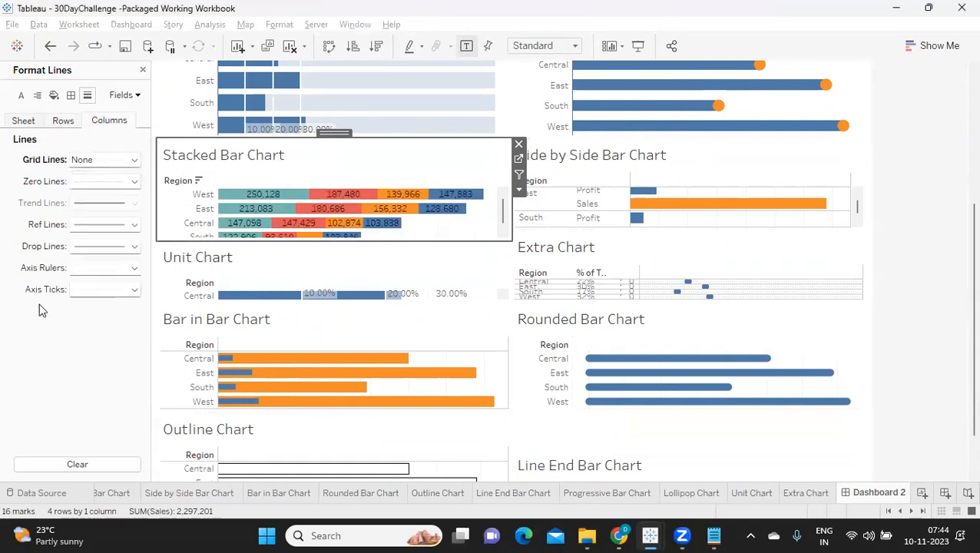
Give the Stacked Bar Chart's row axis rulers a solid blue line in the second thickness.
left_click(61, 123)
left_click(78, 268)
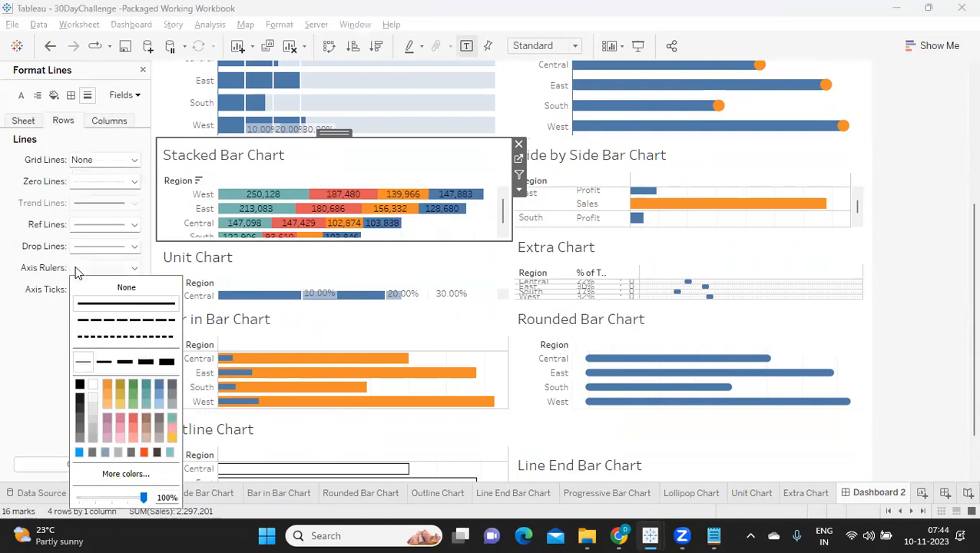
left_click(103, 363)
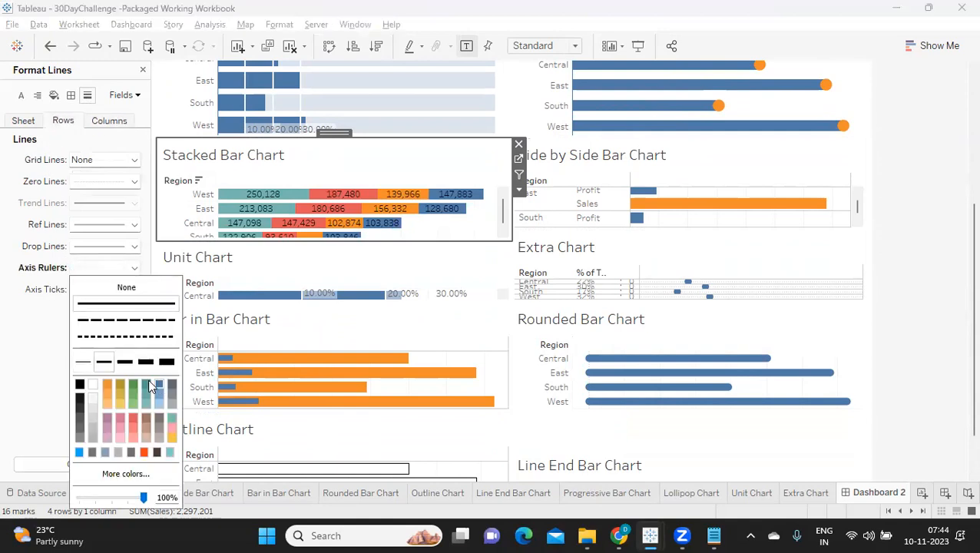
left_click(150, 383)
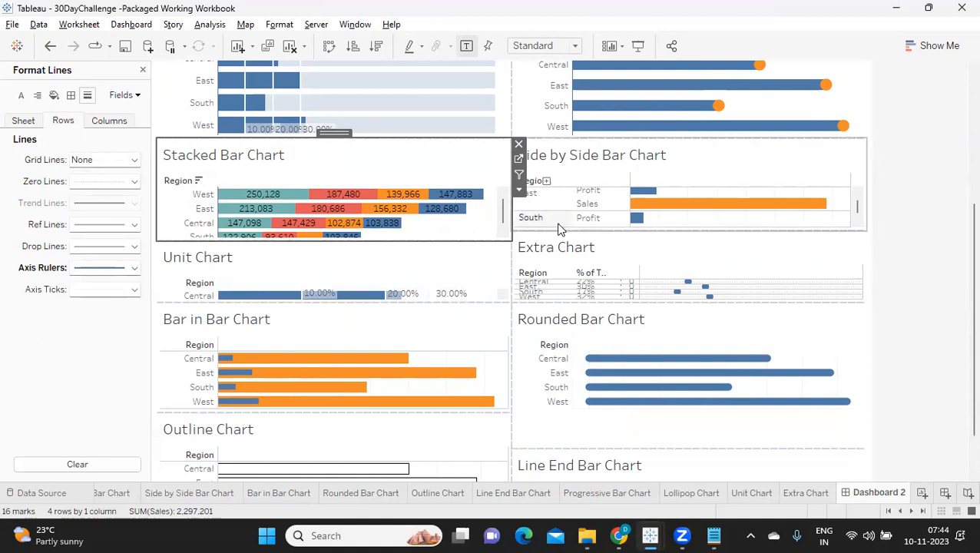
Set the column grid lines of the Side by Side Bar Chart to None.
left_click(610, 165)
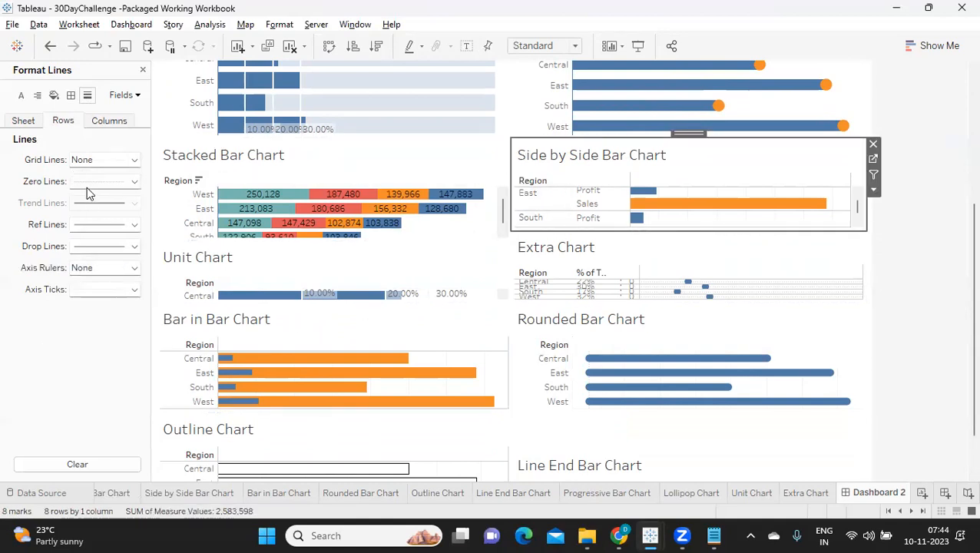
left_click(108, 122)
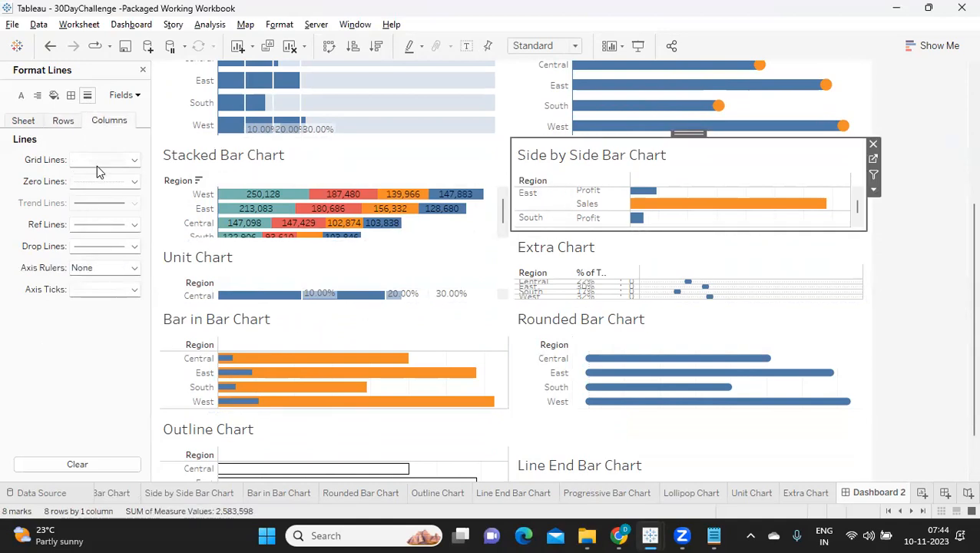
left_click(101, 161)
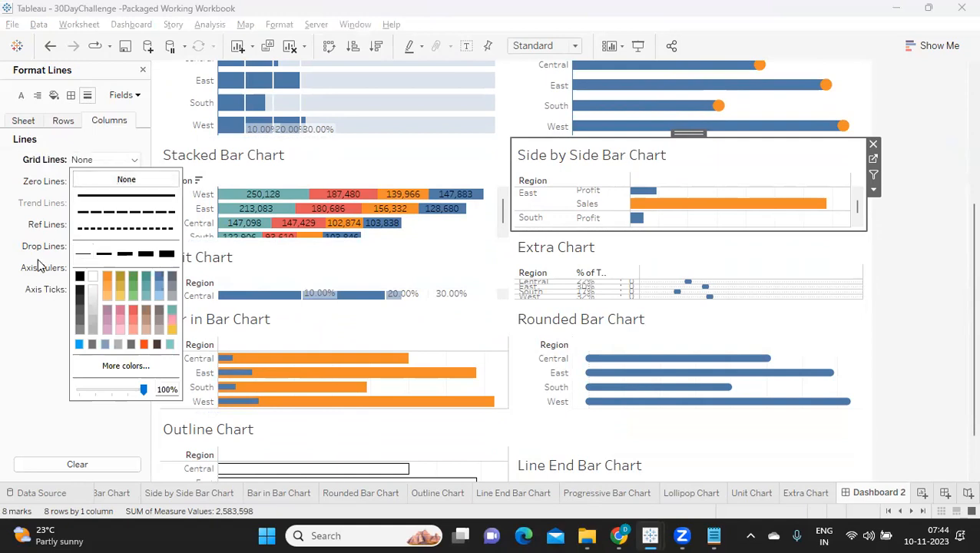
left_click(40, 315)
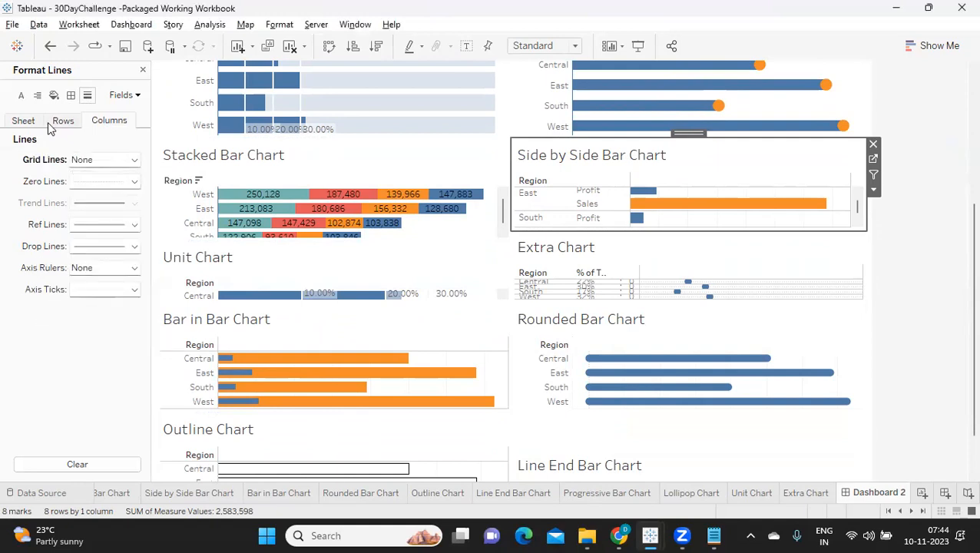
Bring up the row border settings of the Side by Side Bar Chart.
left_click(70, 96)
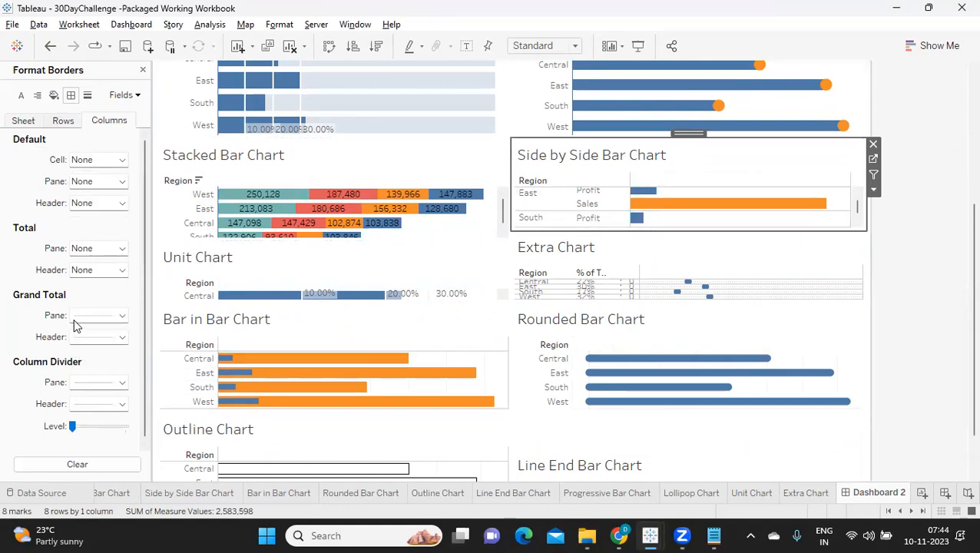
scroll(83, 374, "down", 1)
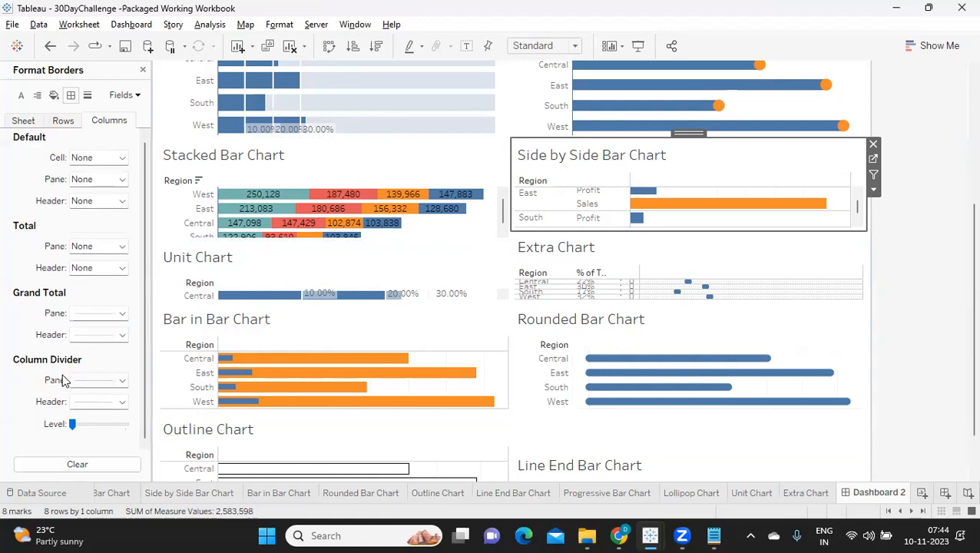
left_click(65, 123)
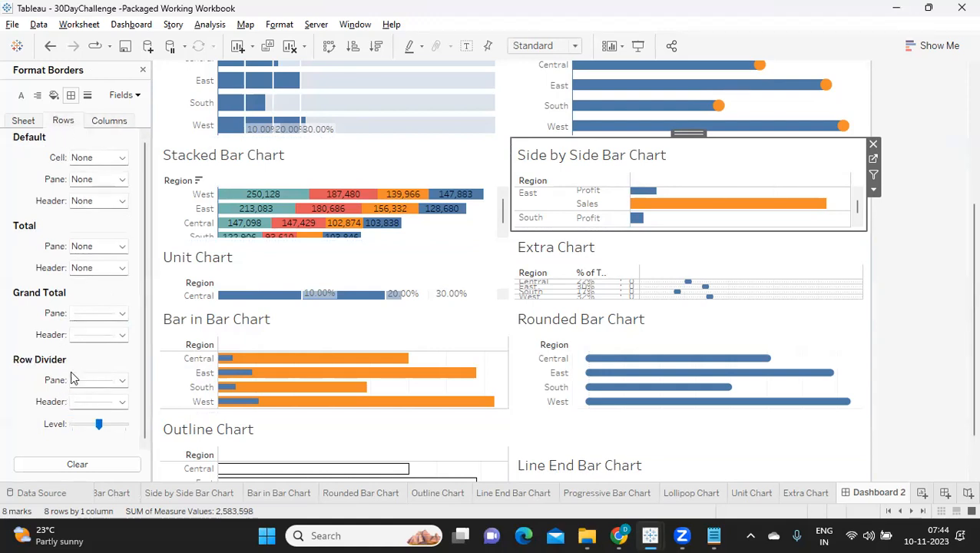
Try None for the pane border of the Side by Side Bar Chart's row divider and undo it.
left_click(81, 384)
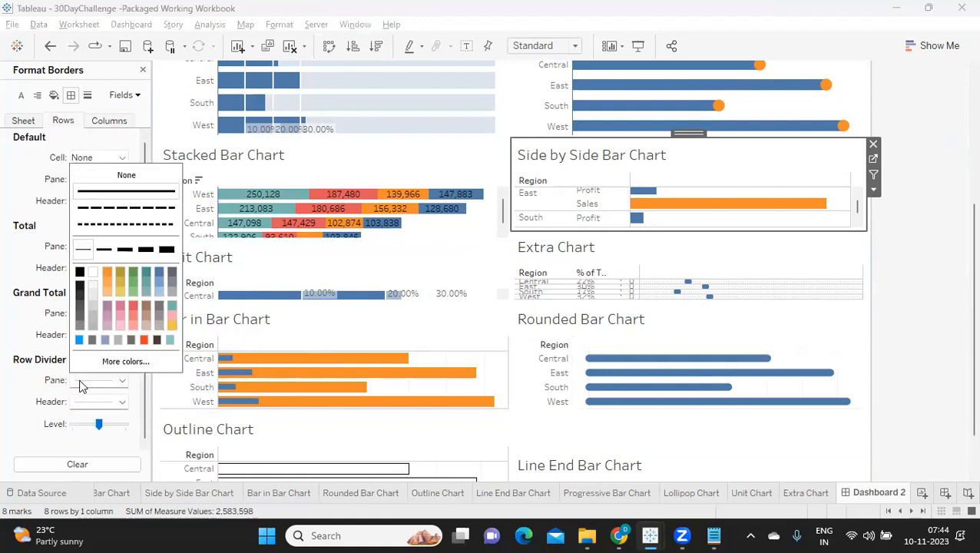
left_click(115, 175)
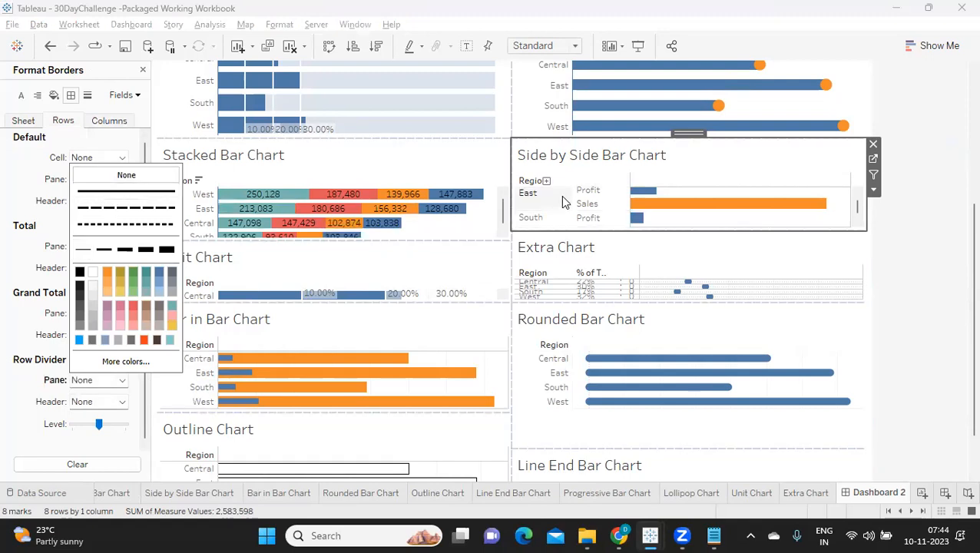
left_click(21, 204)
key("ctrl+z")
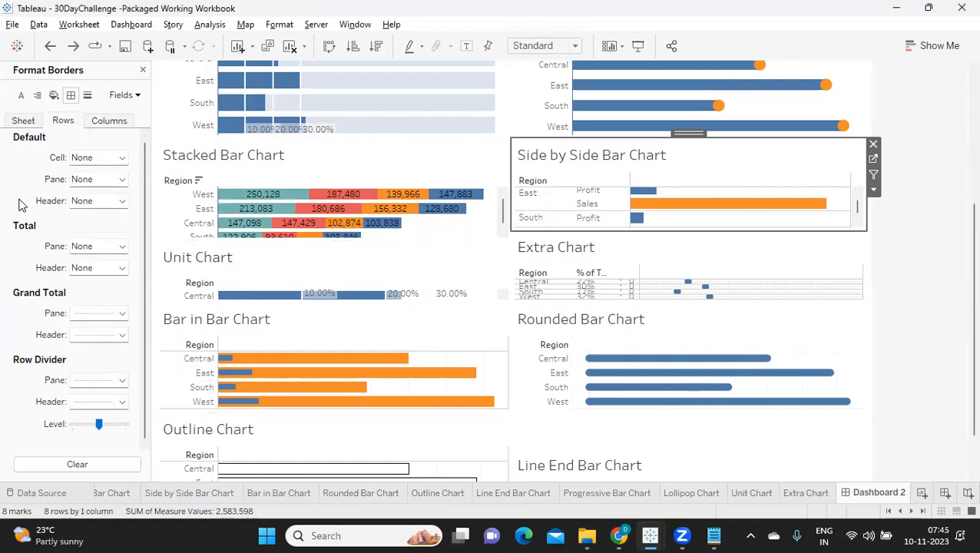
Set the header border of the Side by Side Bar Chart's row divider to None.
left_click(86, 405)
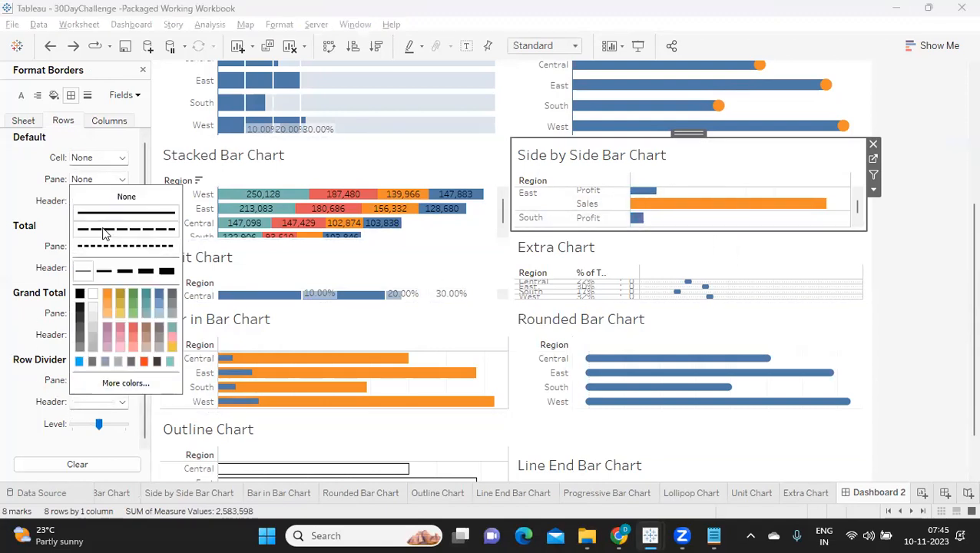
left_click(126, 198)
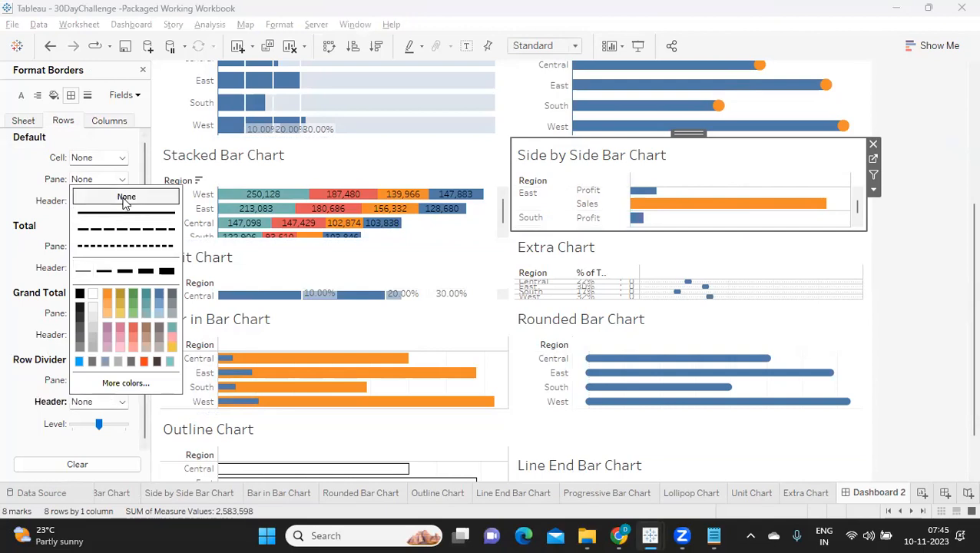
left_click(14, 216)
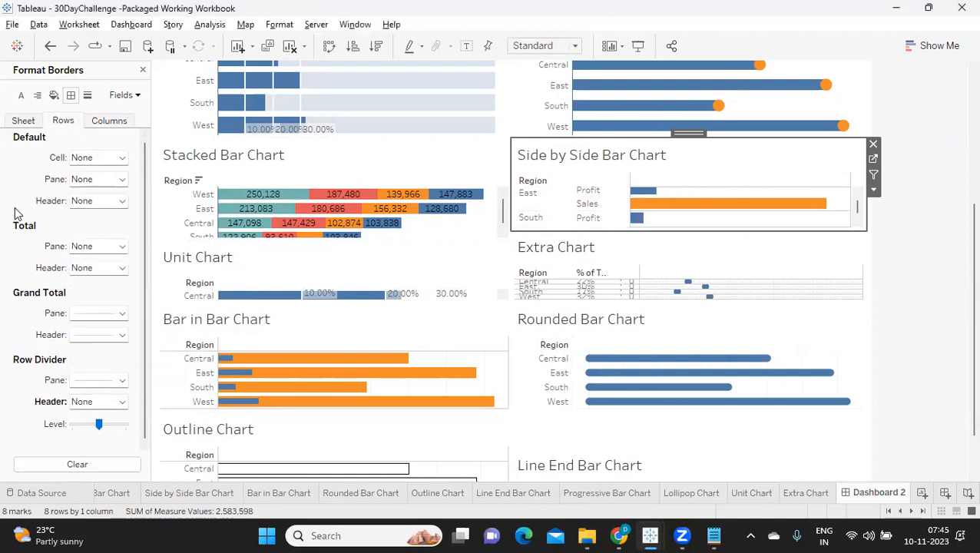
Undo the last header border change and set the pane border of the Side by Side Bar Chart's row divider to None.
key("ctrl+z")
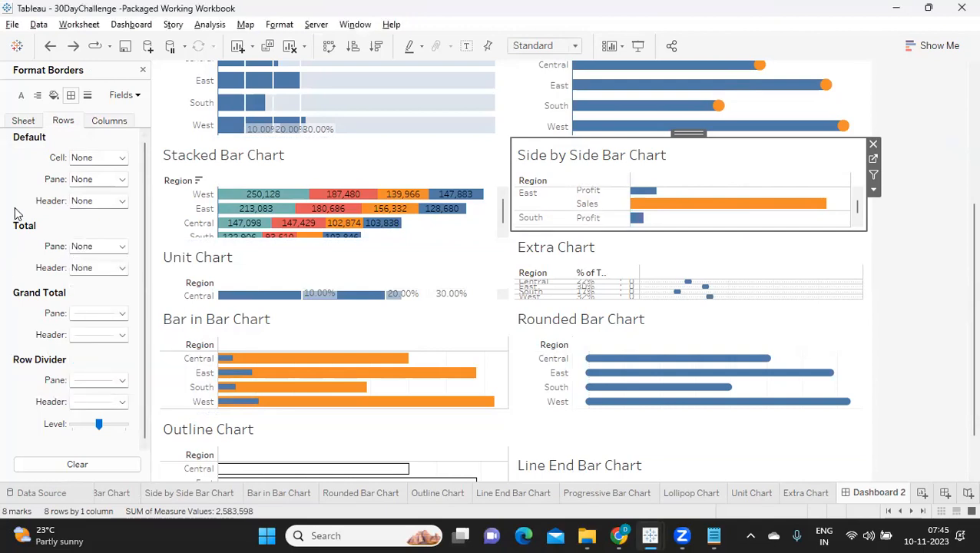
left_click(107, 385)
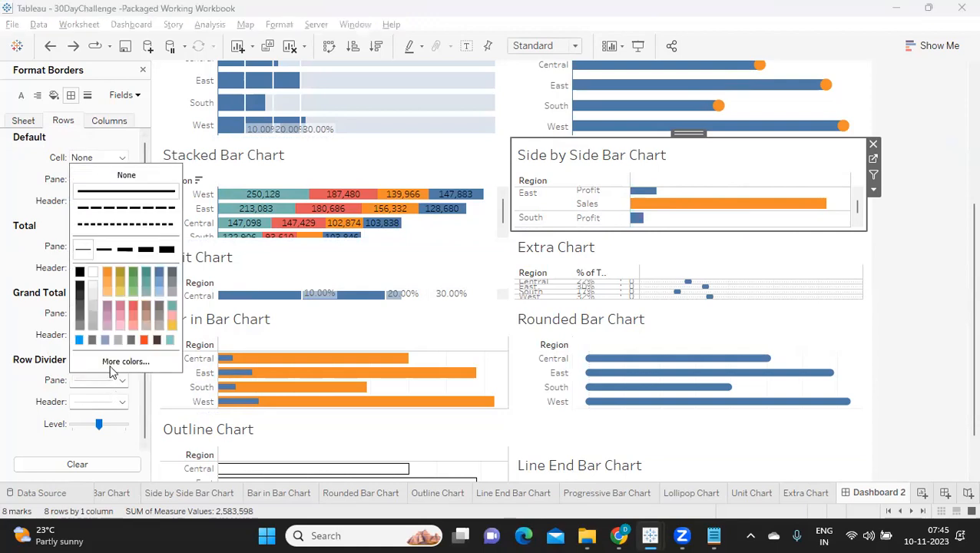
left_click(127, 176)
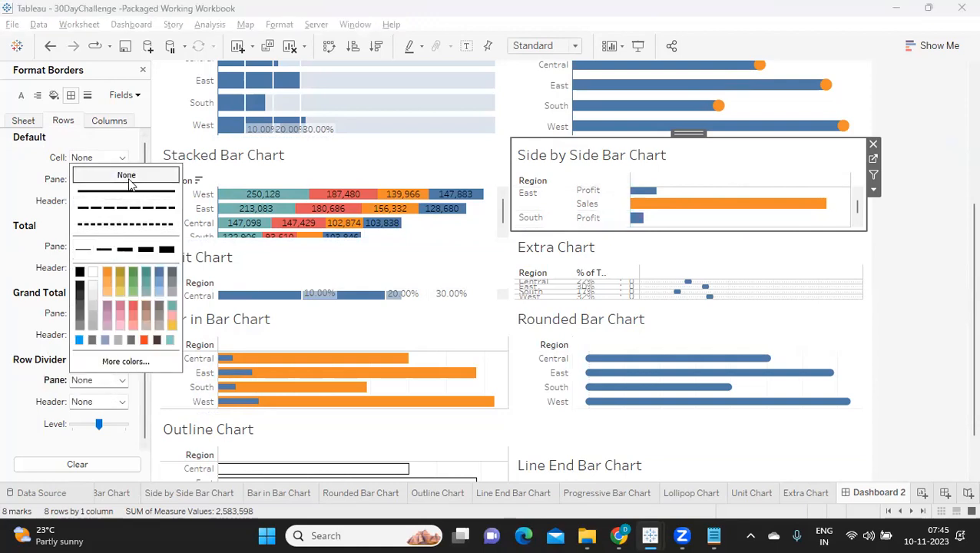
left_click(26, 194)
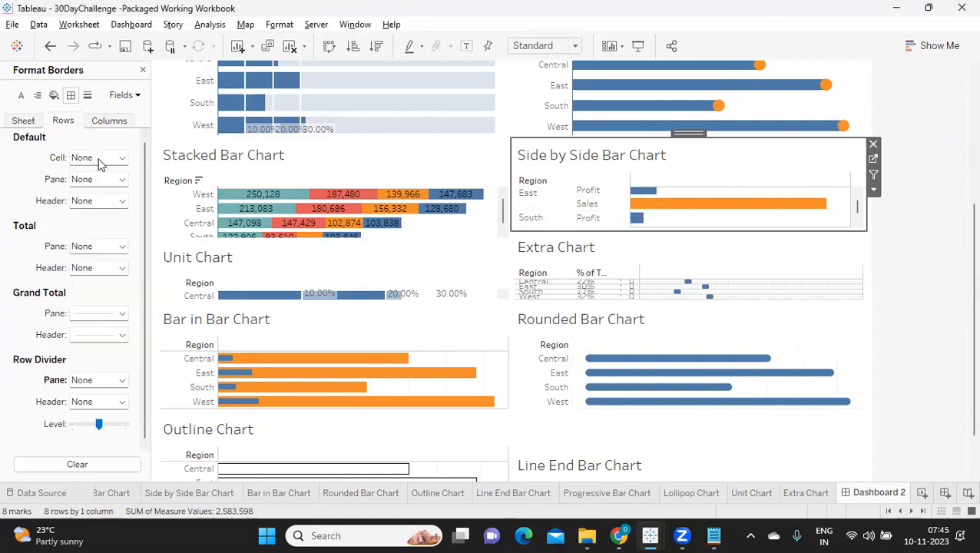
Set the pane border of the Side by Side Bar Chart's column divider to None.
left_click(106, 122)
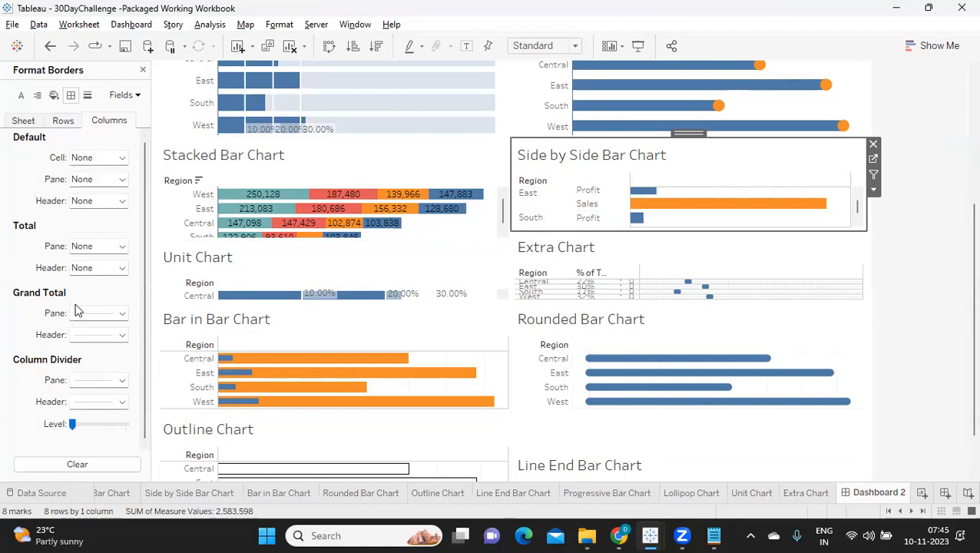
left_click(86, 377)
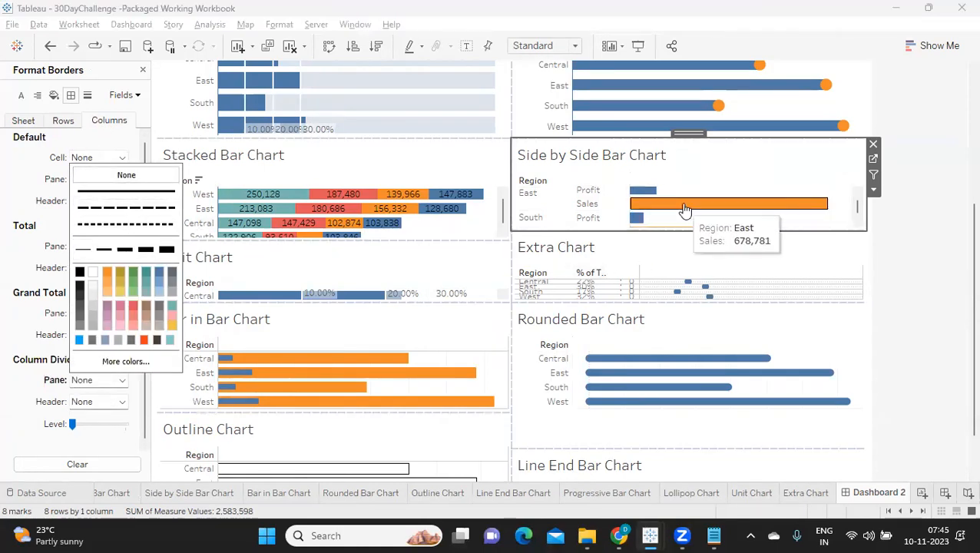
scroll(762, 226, "down", 3)
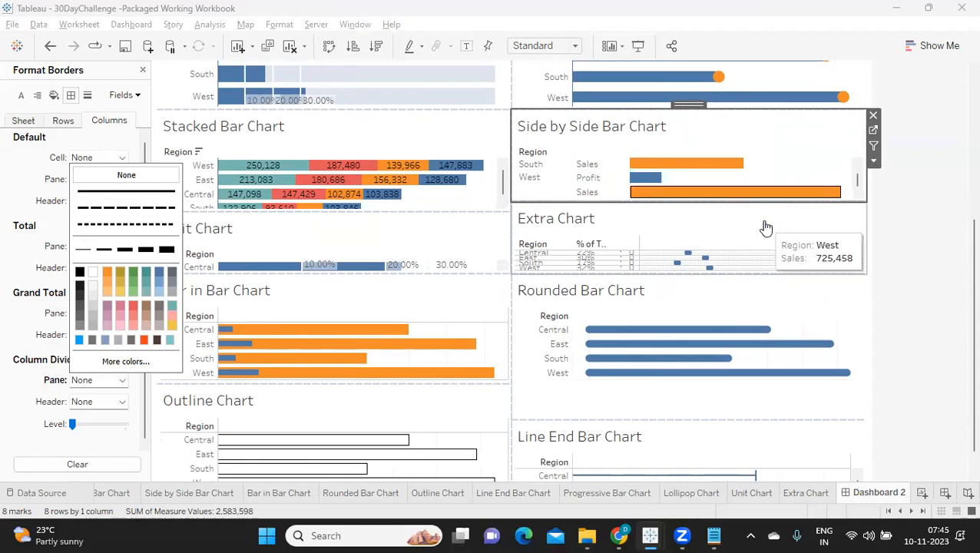
scroll(766, 227, "up", 1)
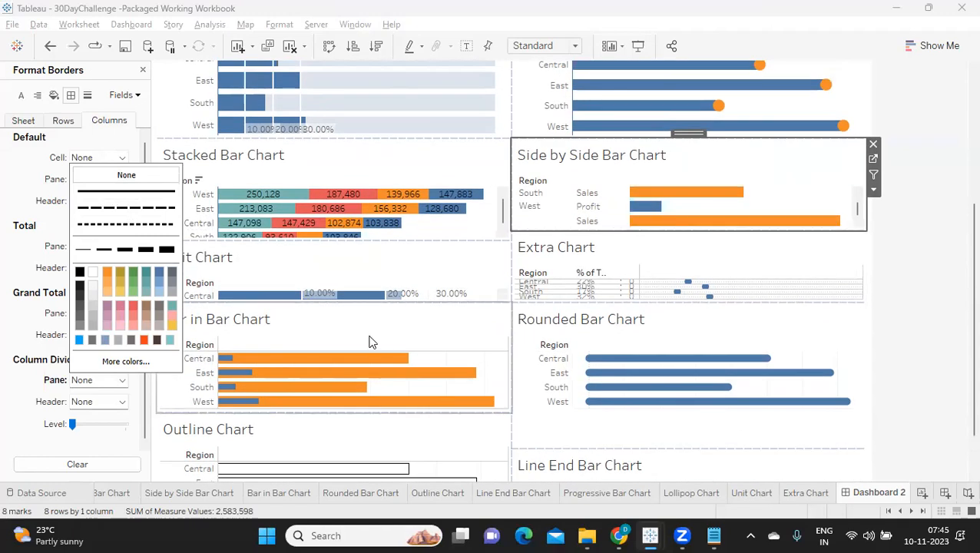
left_click(338, 266)
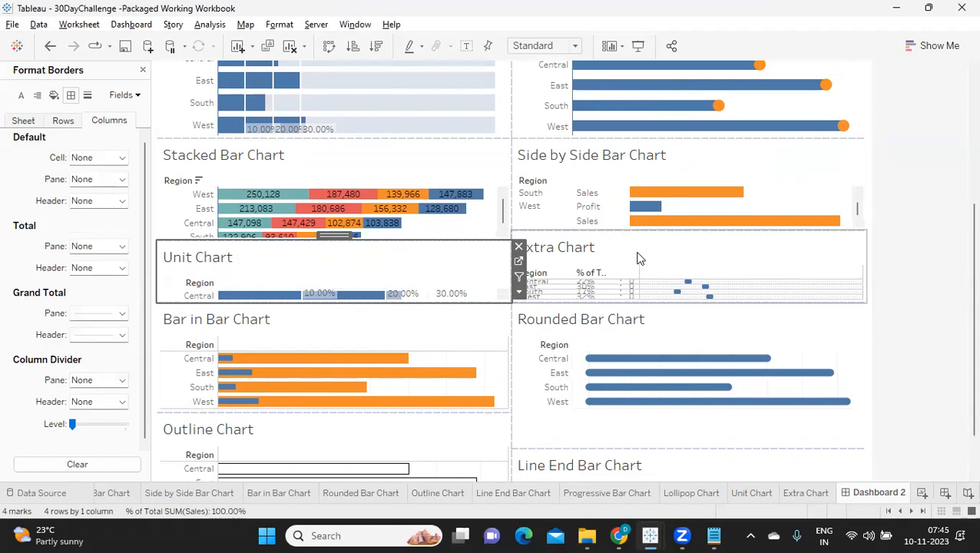
Set the pane border of the Bar in Bar Chart's column divider to None.
scroll(648, 235, "down", 1)
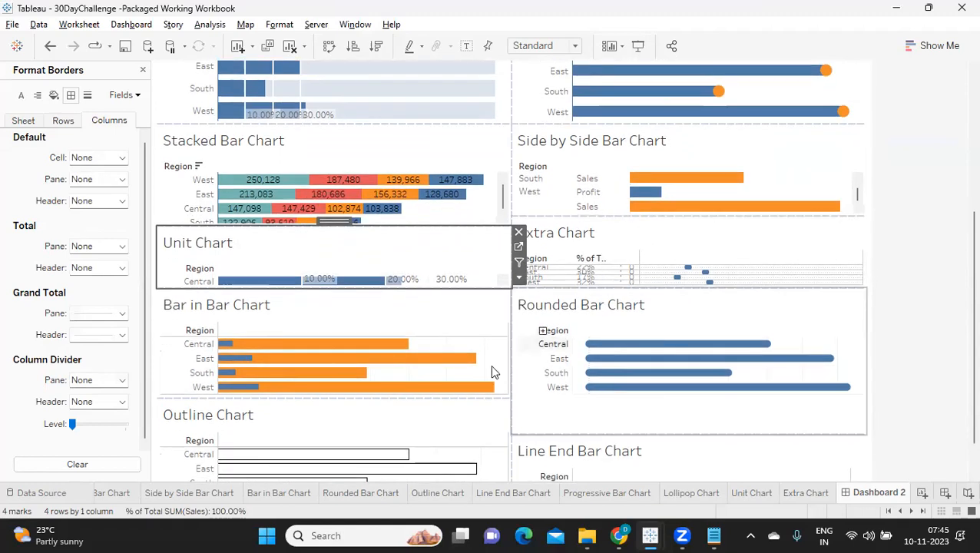
left_click(415, 321)
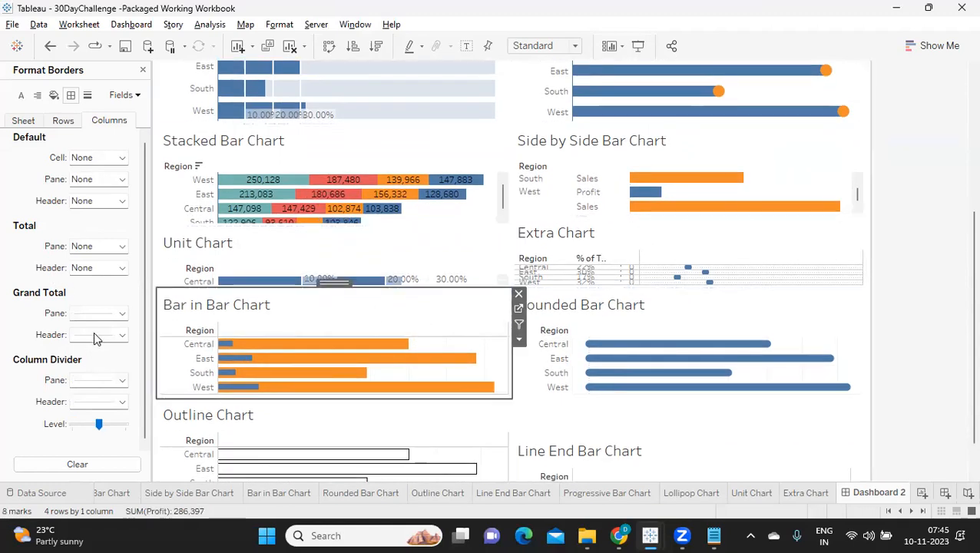
left_click(93, 314)
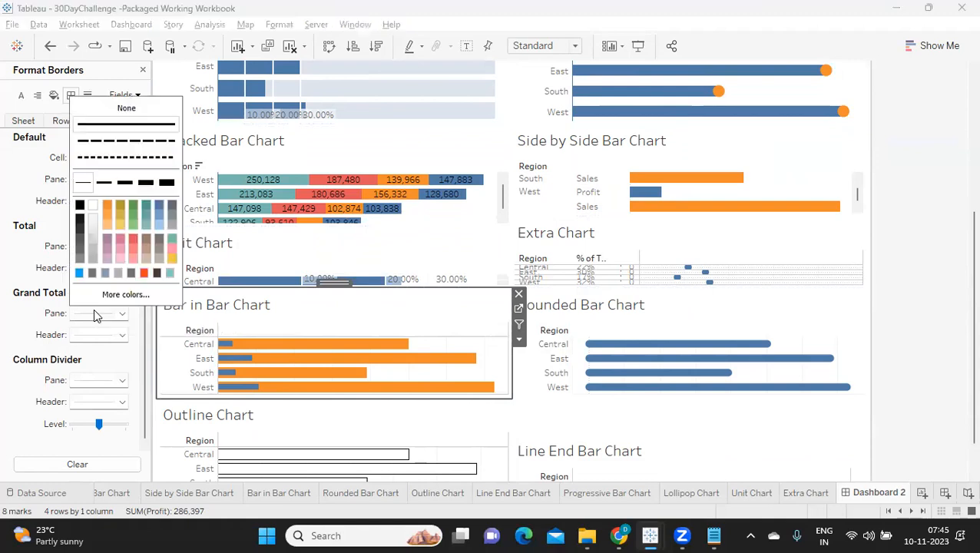
left_click(87, 379)
left_click(126, 176)
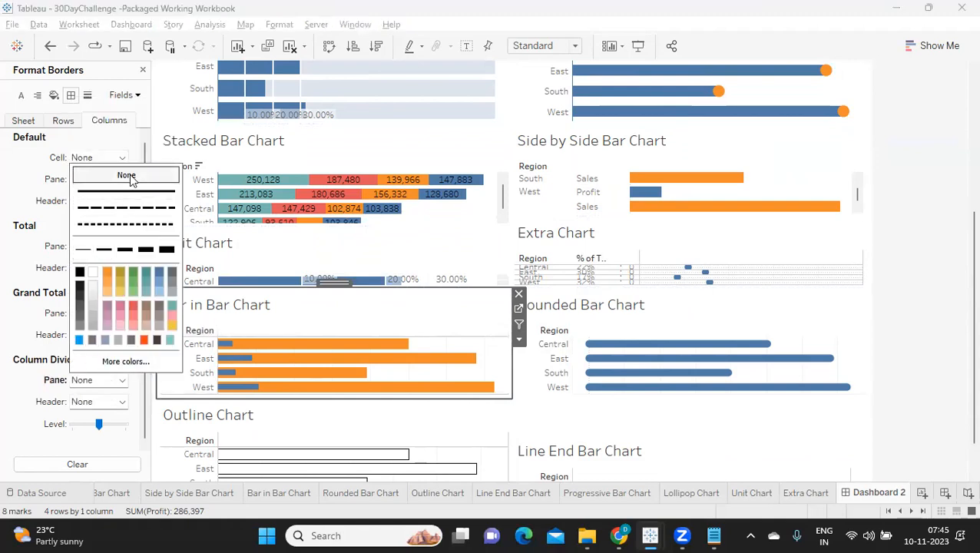
left_click(57, 390)
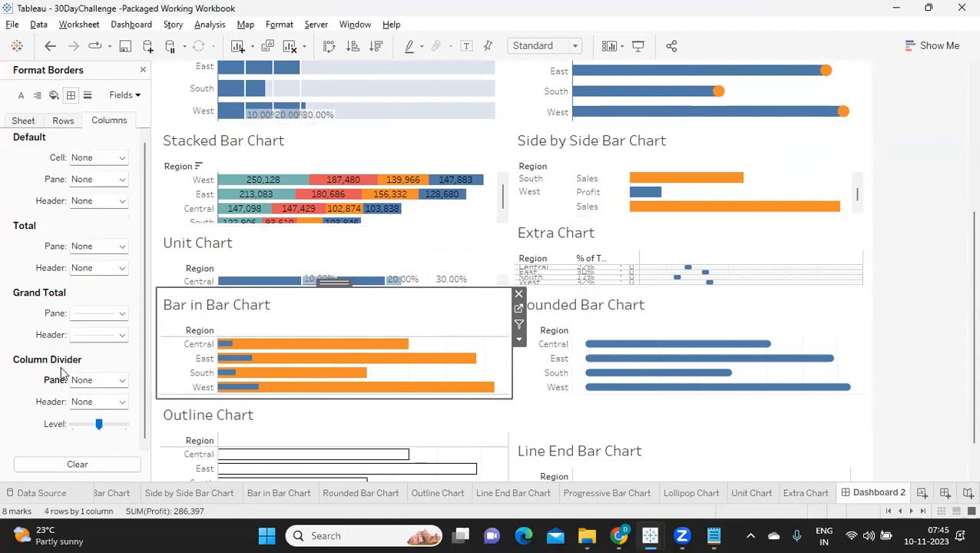
Set the pane border of the Bar in Bar Chart's row divider to None.
left_click(66, 120)
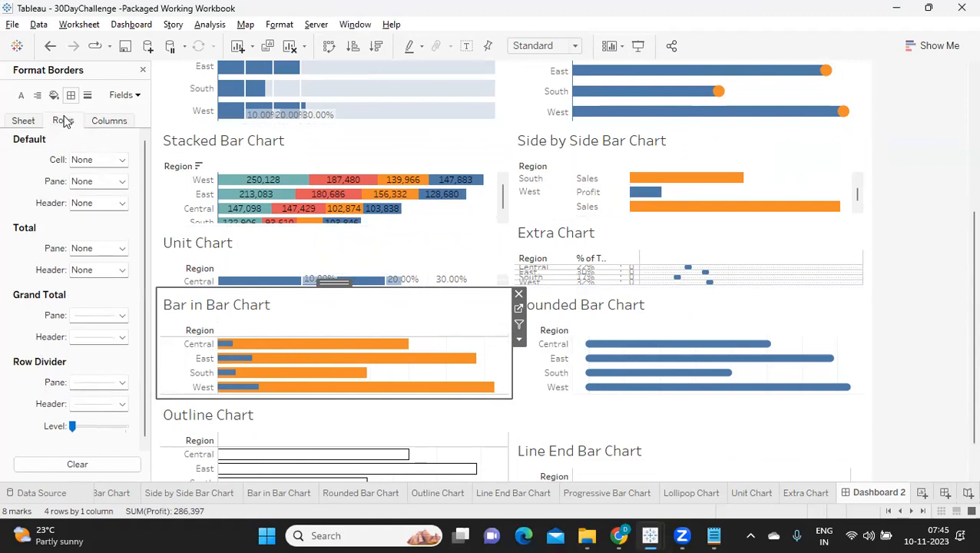
left_click(98, 381)
left_click(126, 177)
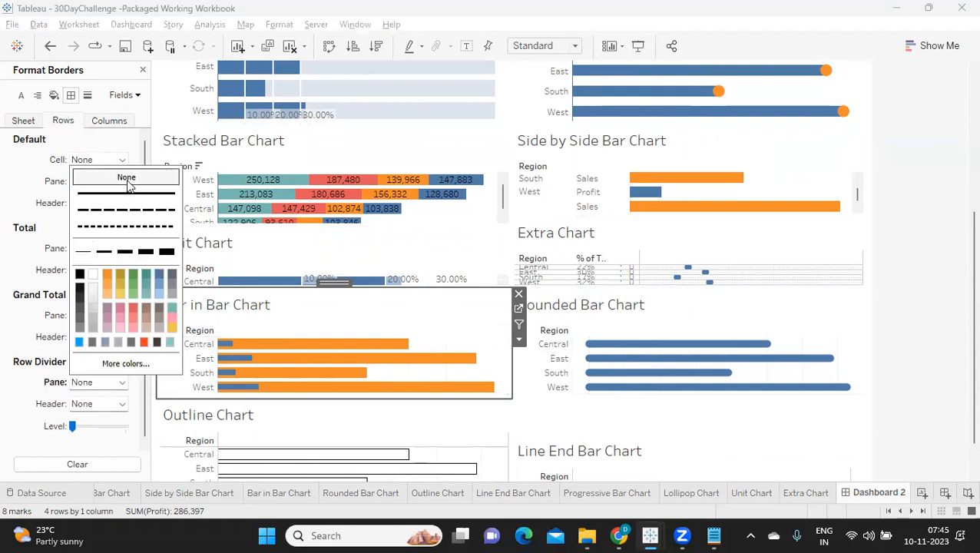
Give the Bar in Bar Chart's row axis rulers a solid blue line of the second-thinnest width and set its column grid lines to None.
left_click(87, 94)
left_click(84, 288)
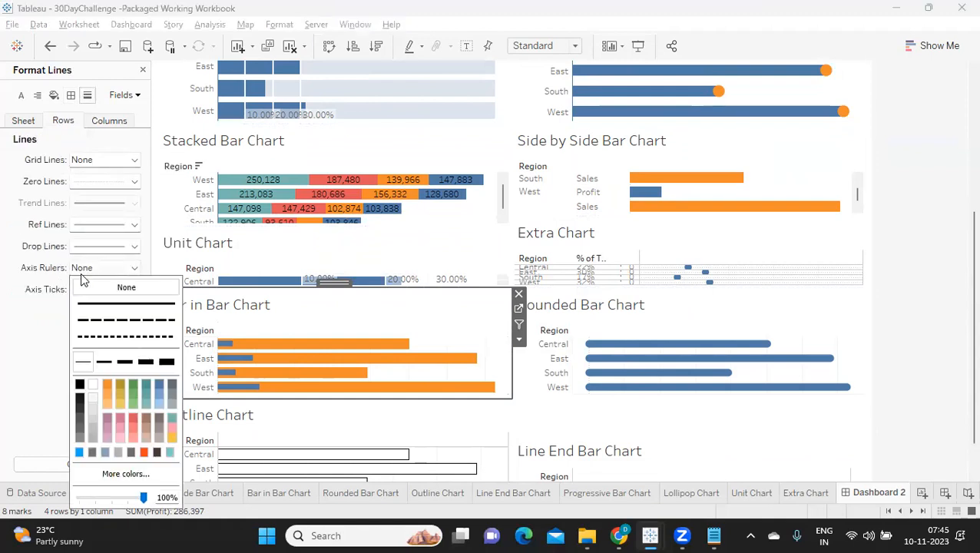
left_click(105, 362)
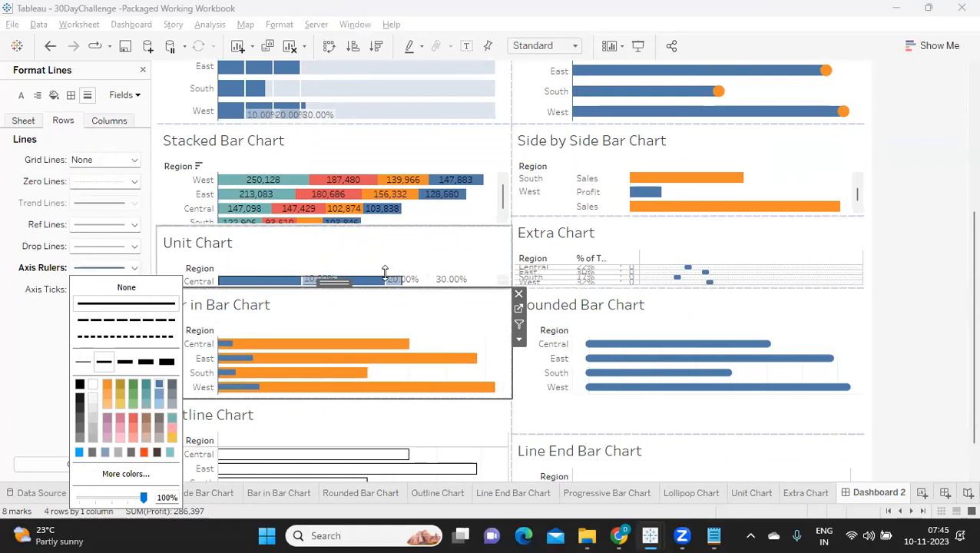
left_click(21, 348)
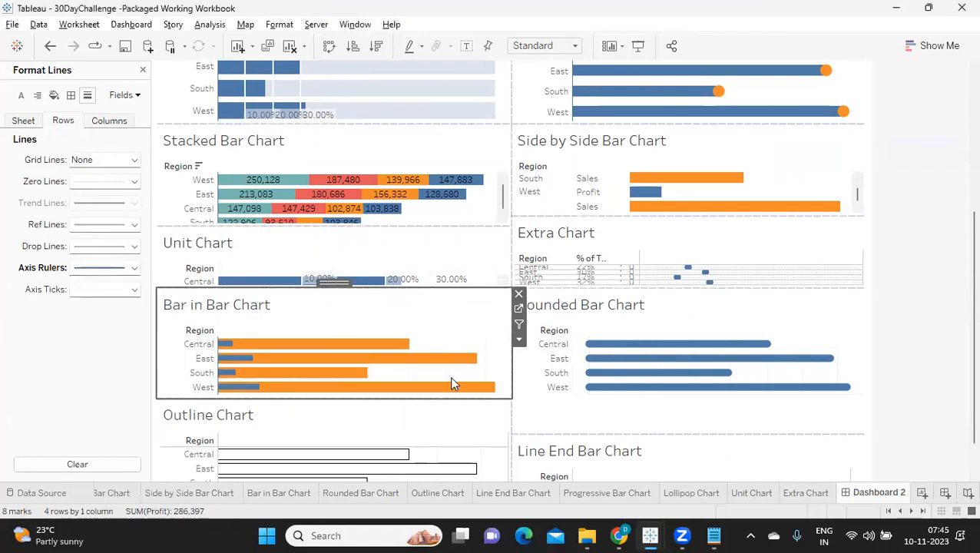
left_click(107, 120)
left_click(104, 159)
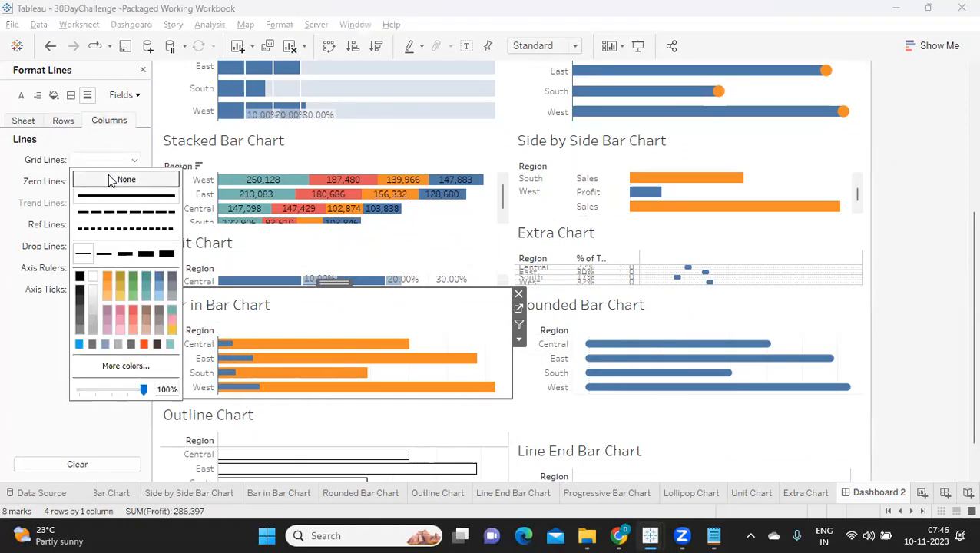
Set the Rounded Bar Chart's column grid lines to None and its row axis rulers to a solid blue line of the second-thinnest width.
left_click(587, 323)
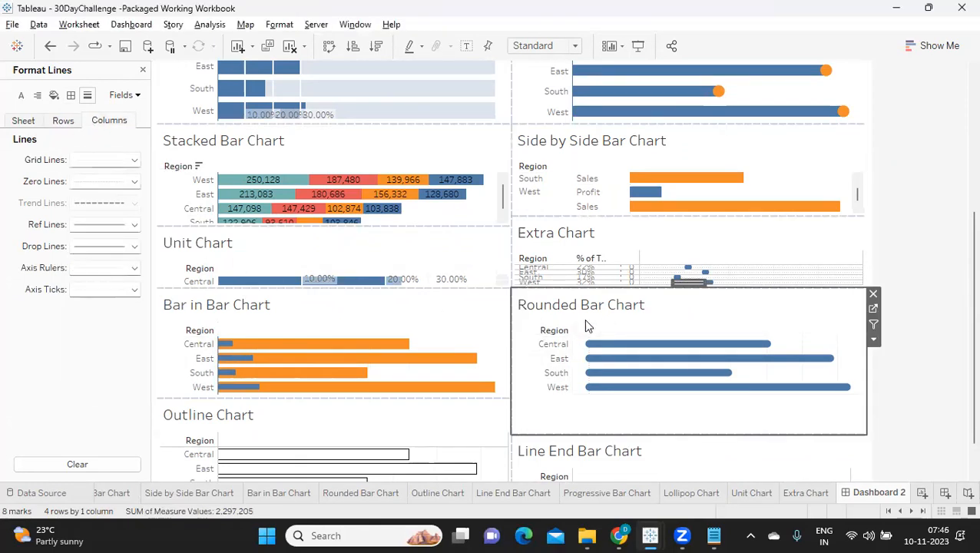
left_click(102, 159)
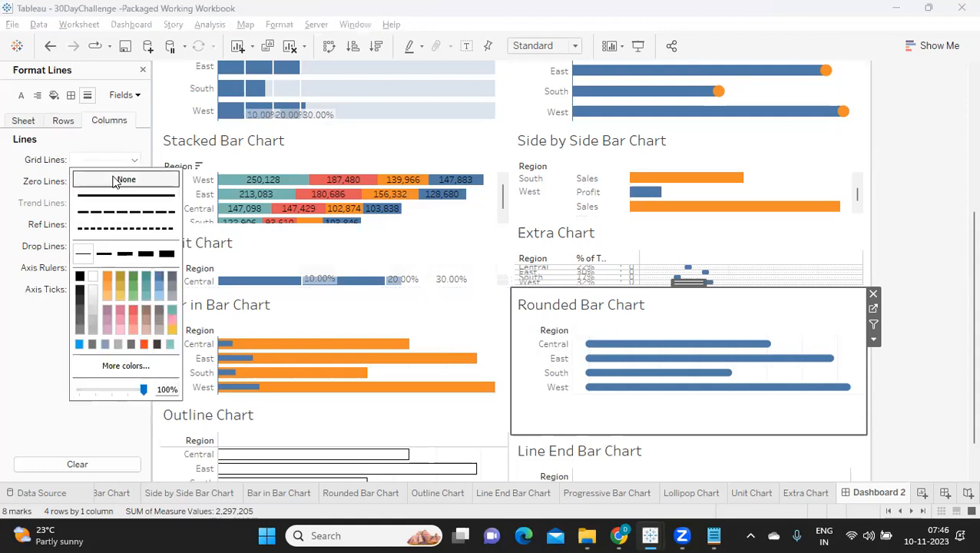
left_click(60, 123)
left_click(86, 268)
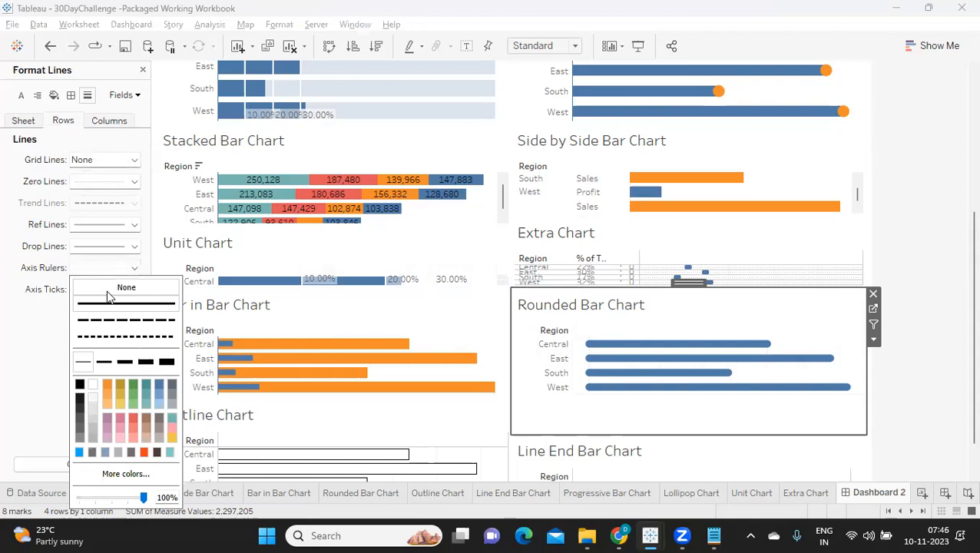
left_click(102, 362)
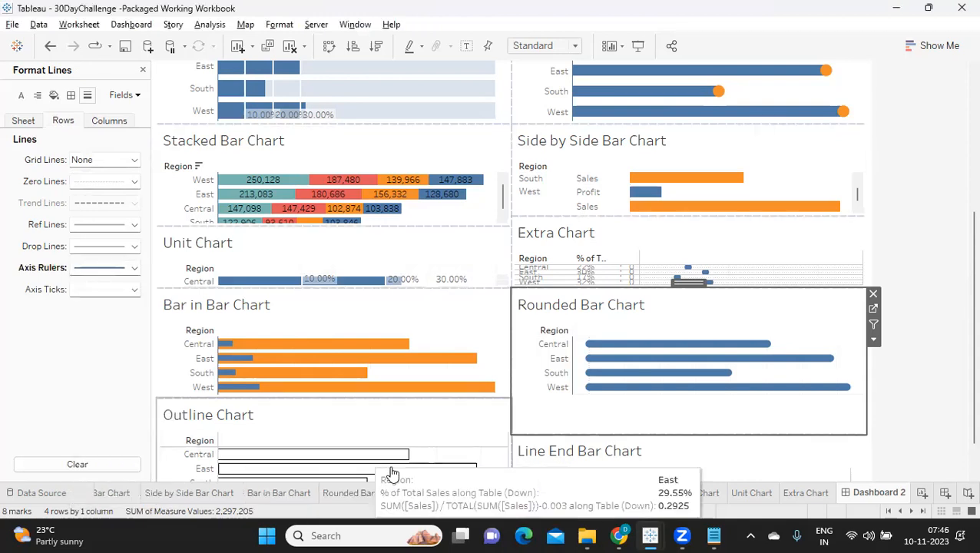
Set the column grid lines of the Outline Chart to None.
scroll(368, 406, "down", 2)
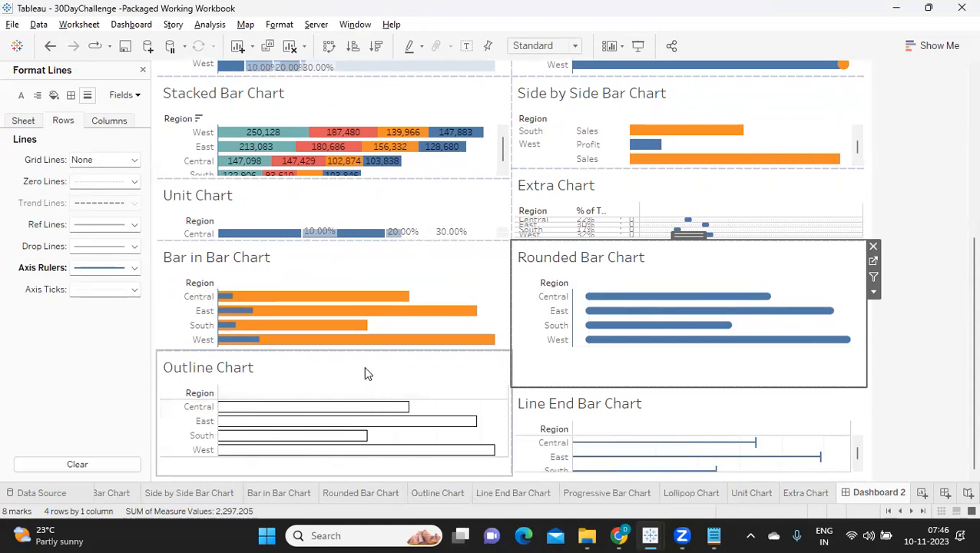
left_click(364, 372)
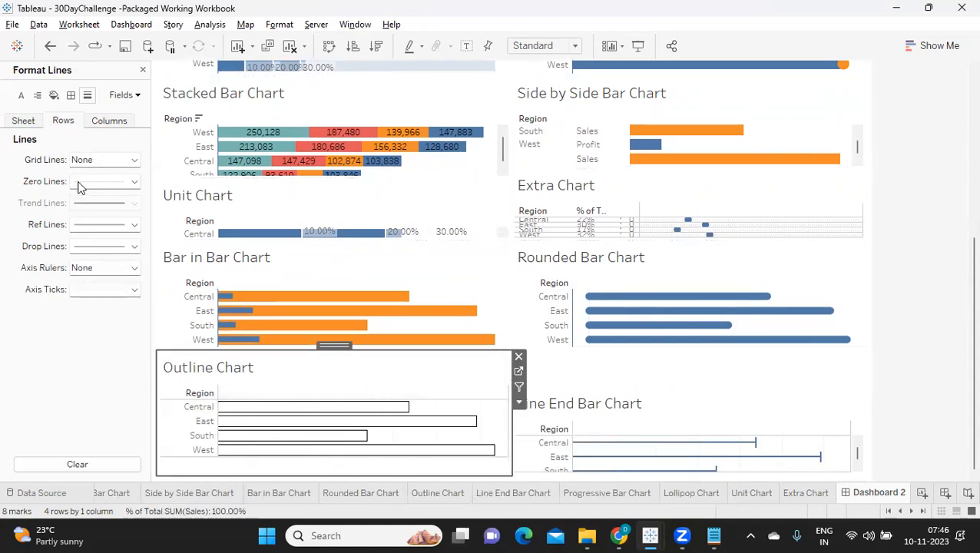
left_click(105, 121)
left_click(95, 160)
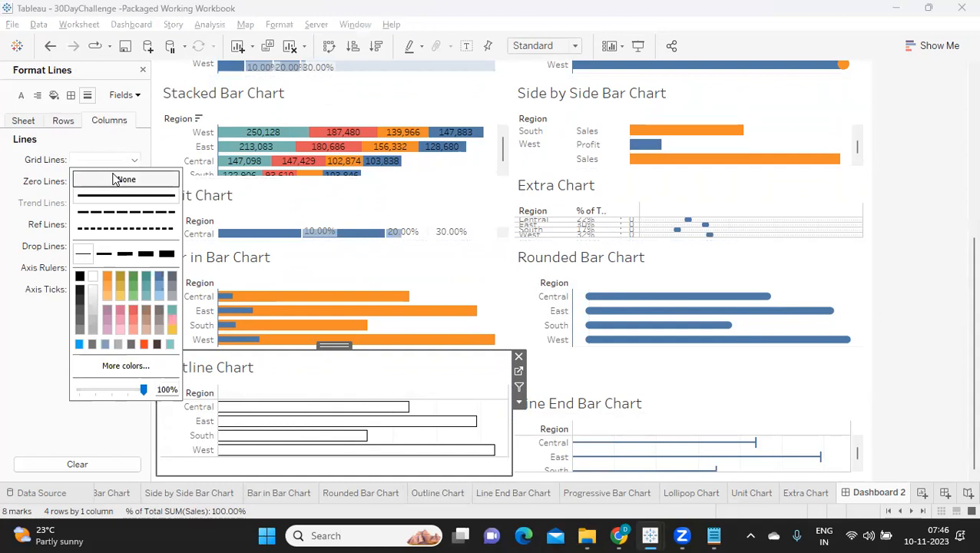
left_click(33, 321)
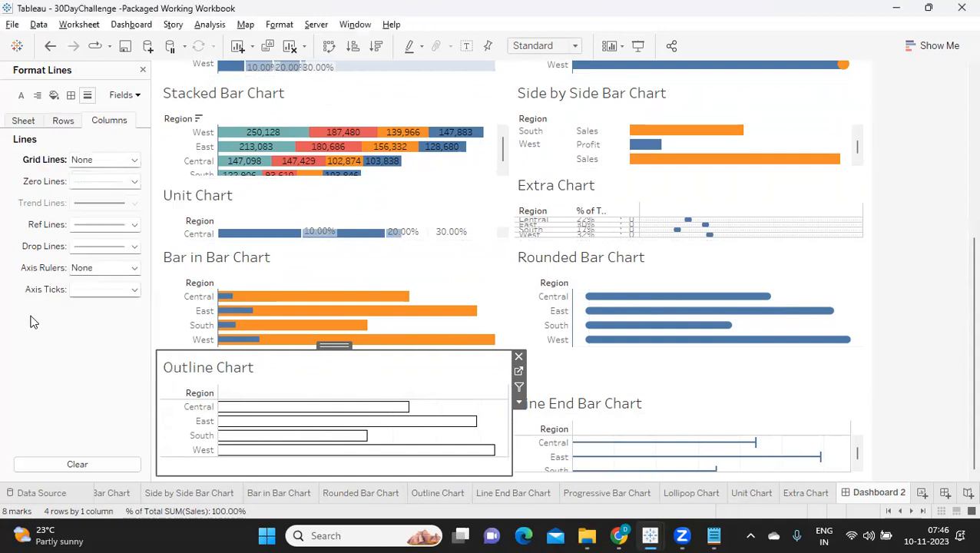
Set the Outline Chart's row axis rulers to a solid blue line of the second-thinnest width.
left_click(63, 123)
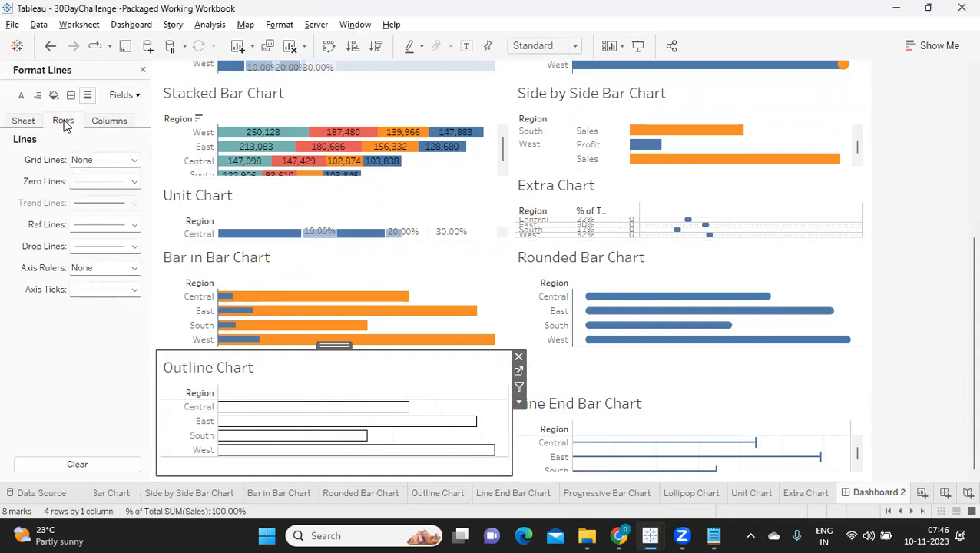
left_click(93, 268)
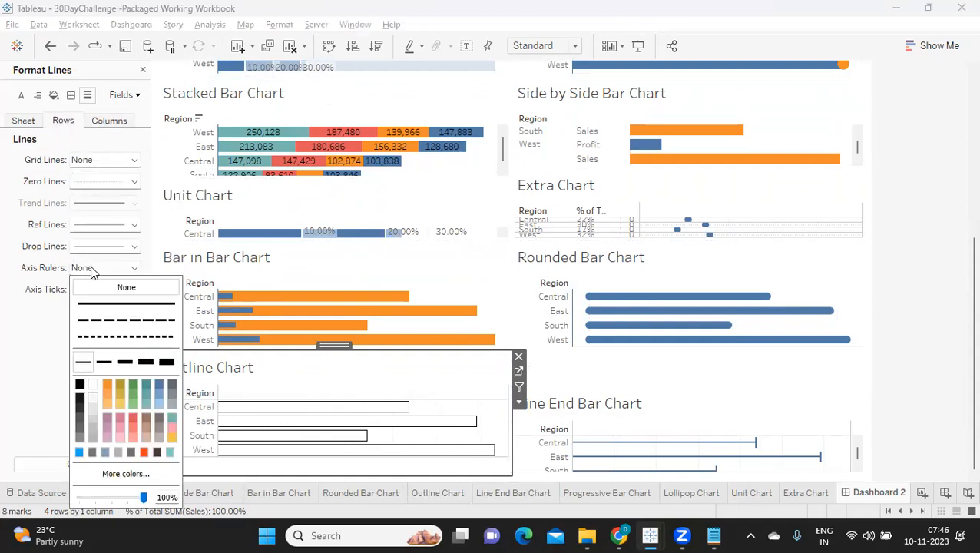
left_click(160, 386)
left_click(48, 375)
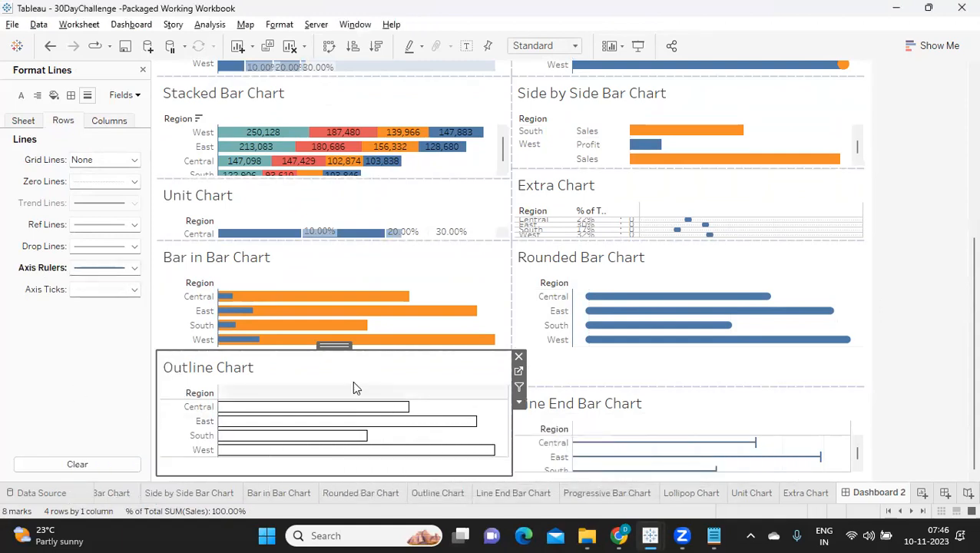
Set the pane border of the Outline Chart's row divider to None.
left_click(71, 96)
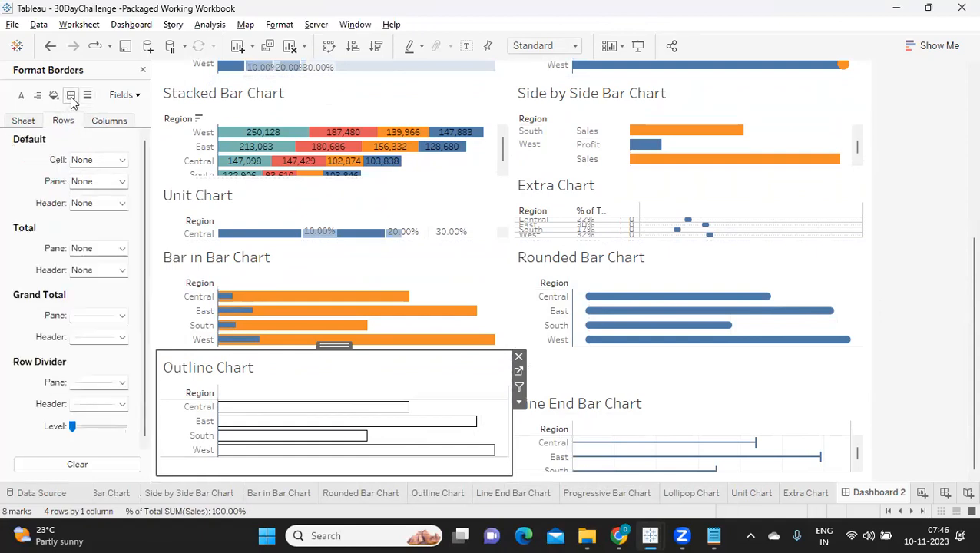
left_click(85, 382)
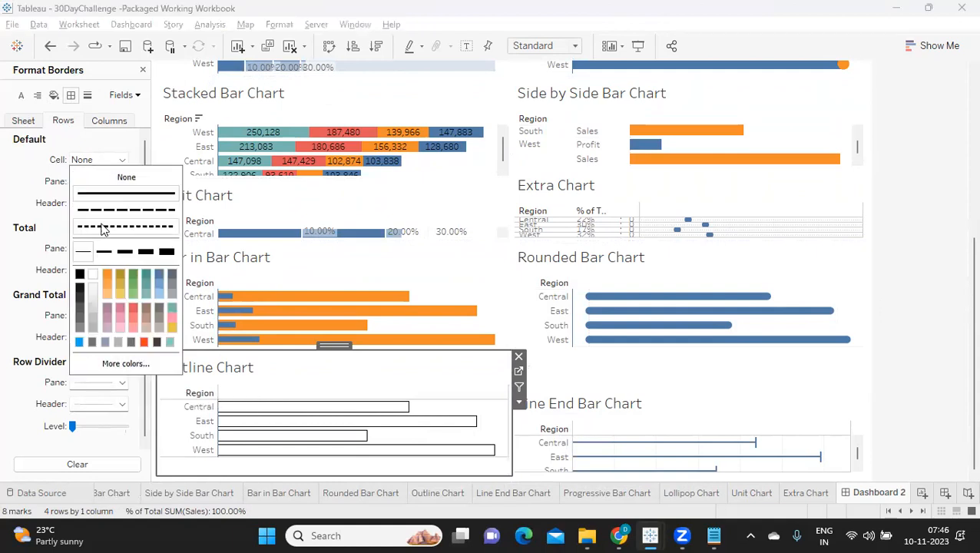
left_click(103, 187)
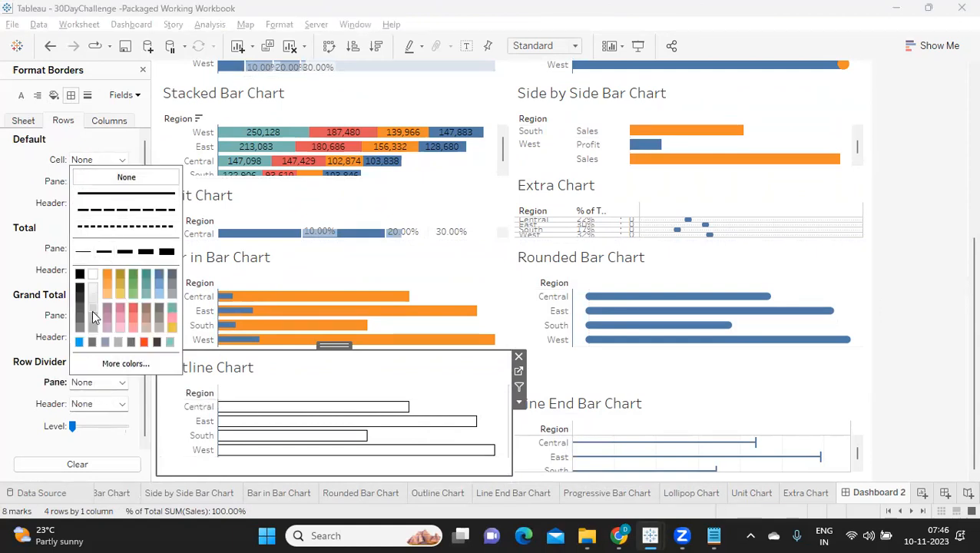
left_click(25, 381)
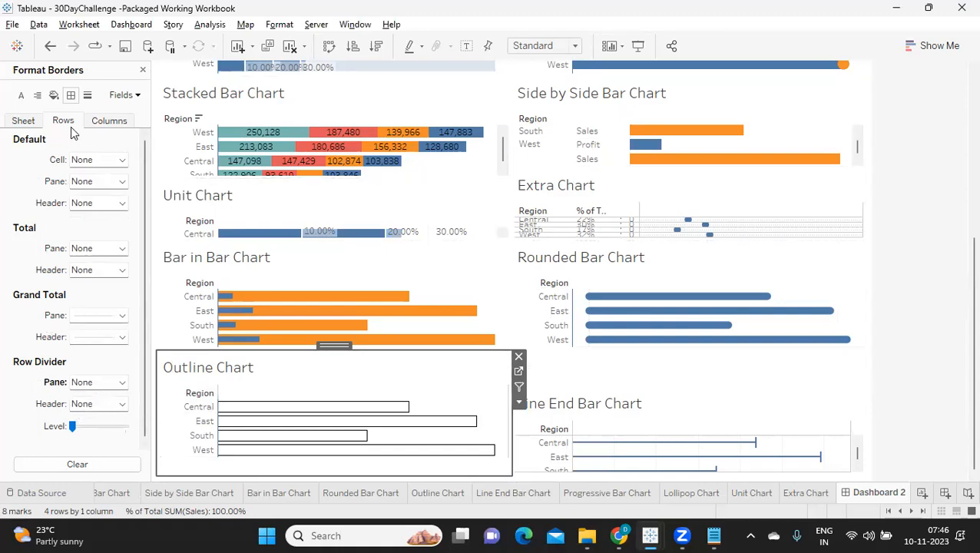
Set the pane border of the Outline Chart's column divider to None.
left_click(94, 126)
left_click(94, 382)
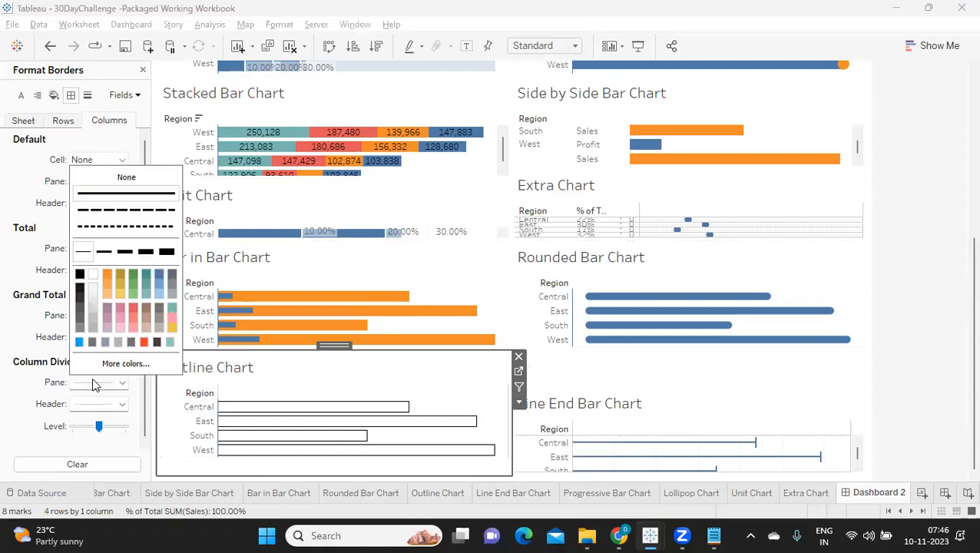
left_click(126, 178)
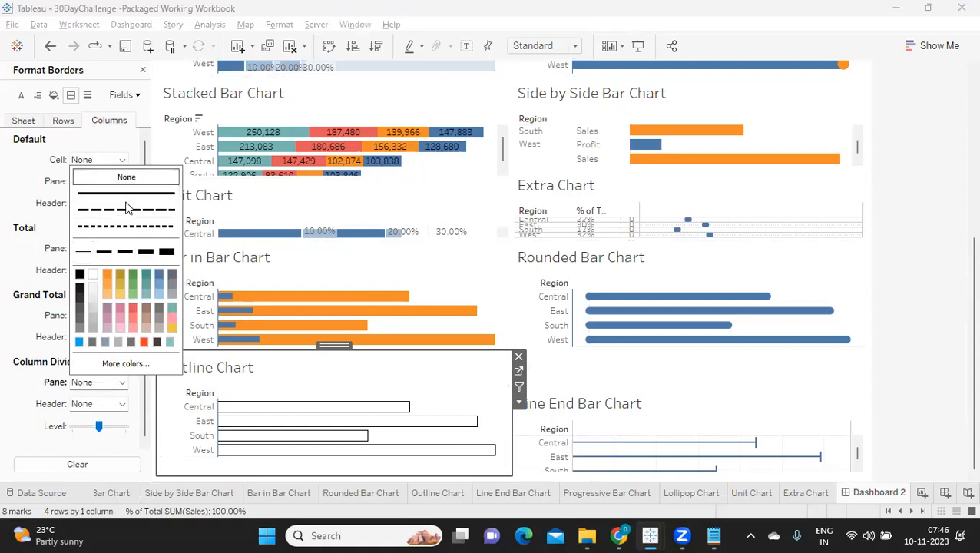
left_click(29, 436)
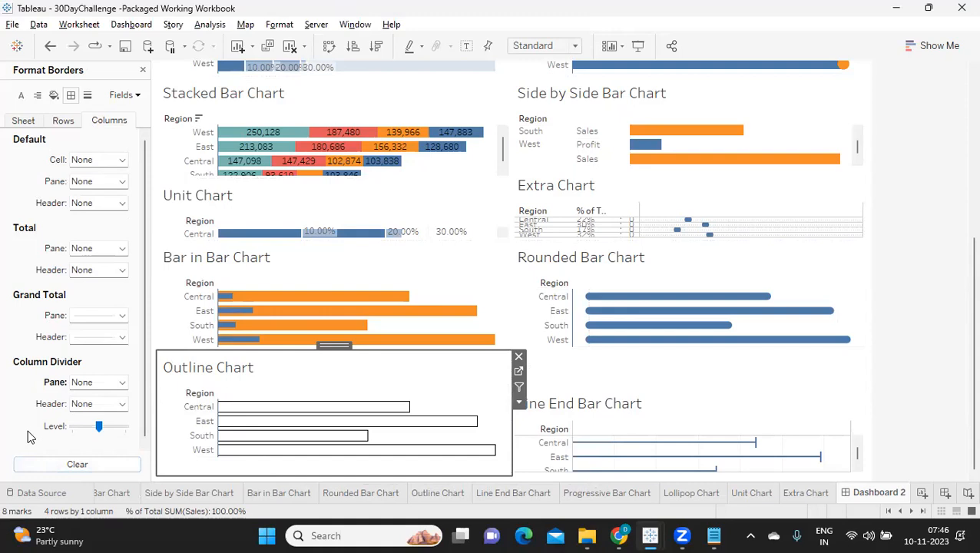
Set the pane borders of the Line End Bar Chart's column divider and row divider to None.
left_click(711, 413)
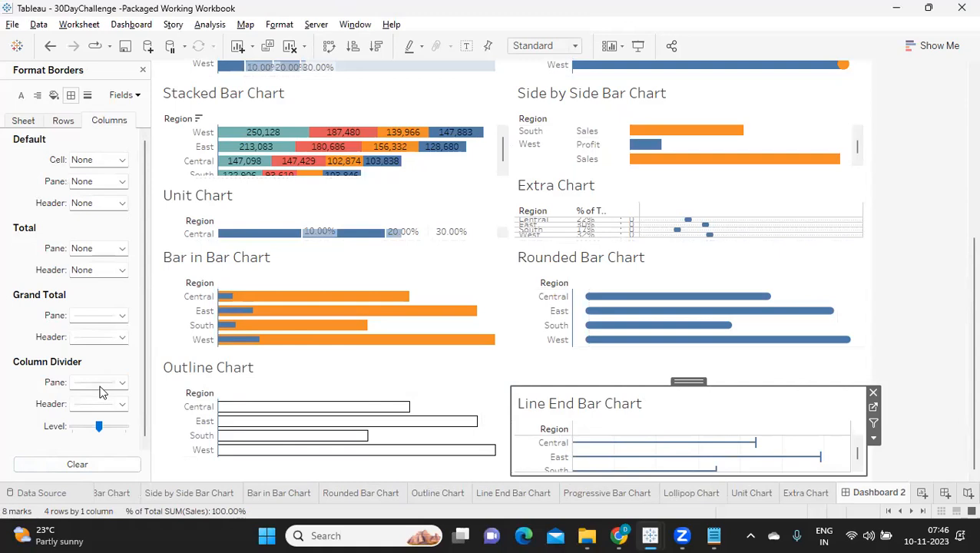
left_click(99, 160)
left_click(132, 178)
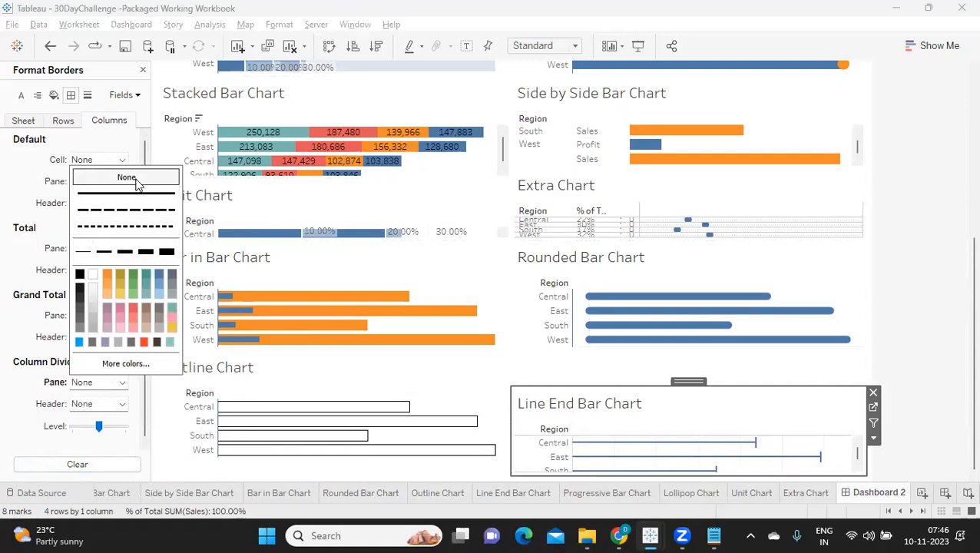
left_click(13, 396)
left_click(64, 121)
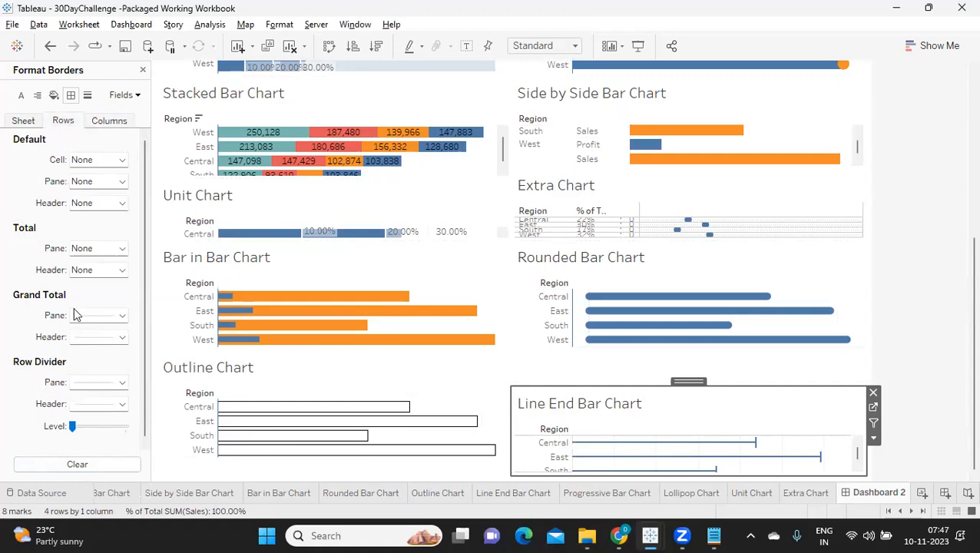
left_click(99, 159)
left_click(123, 184)
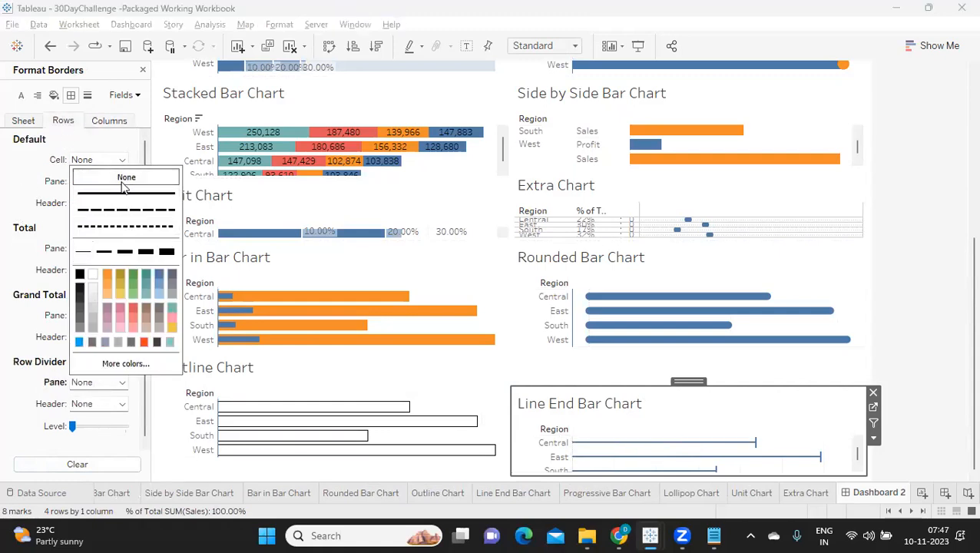
left_click(35, 390)
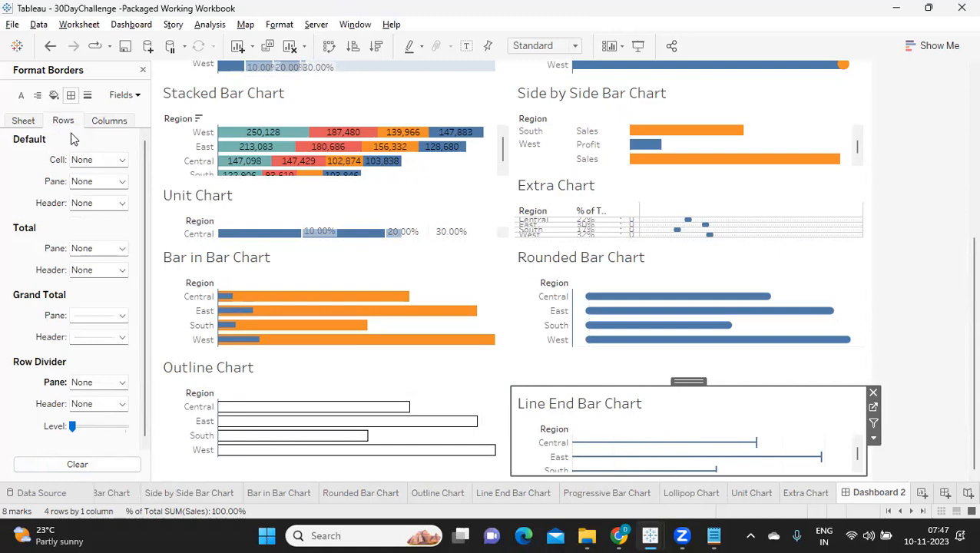
Set the column grid lines of the Line End Bar Chart to None.
left_click(87, 96)
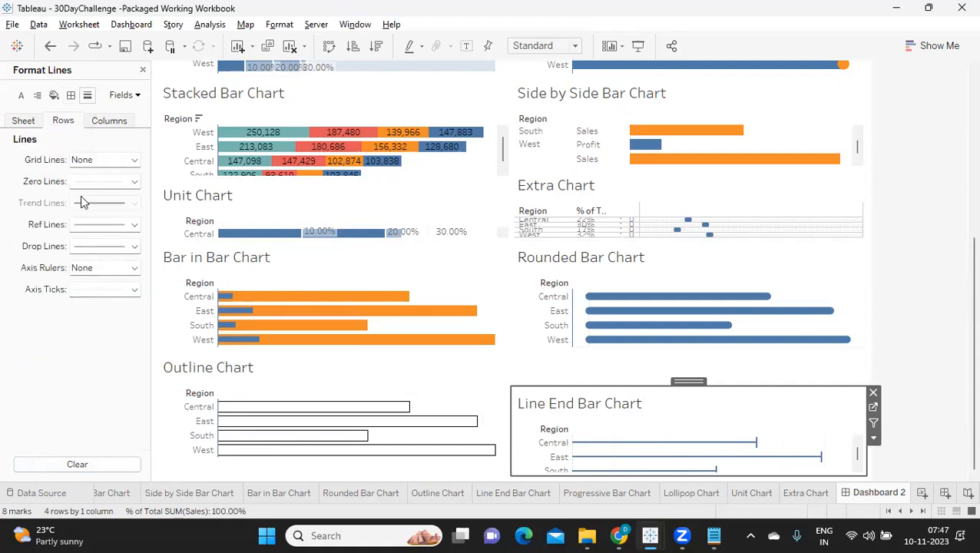
left_click(96, 125)
left_click(89, 159)
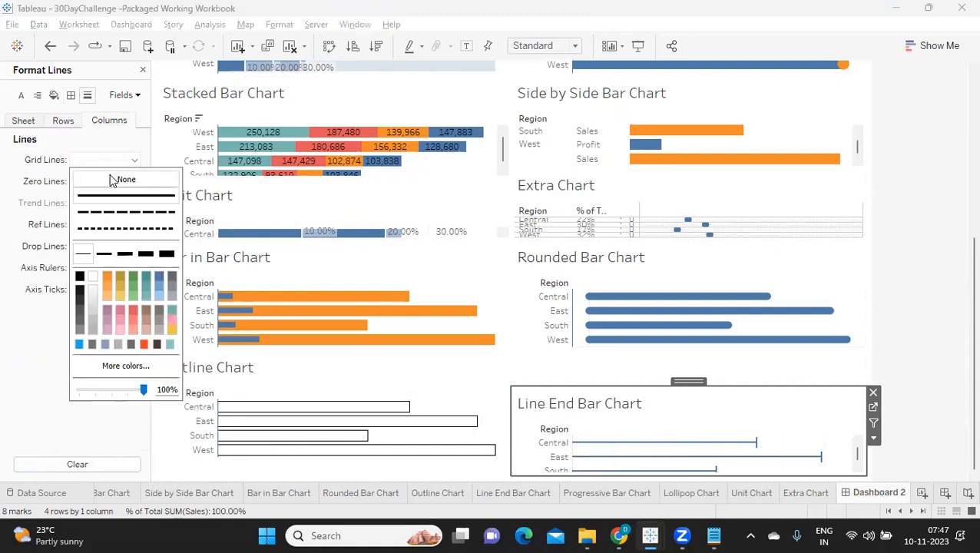
left_click(21, 355)
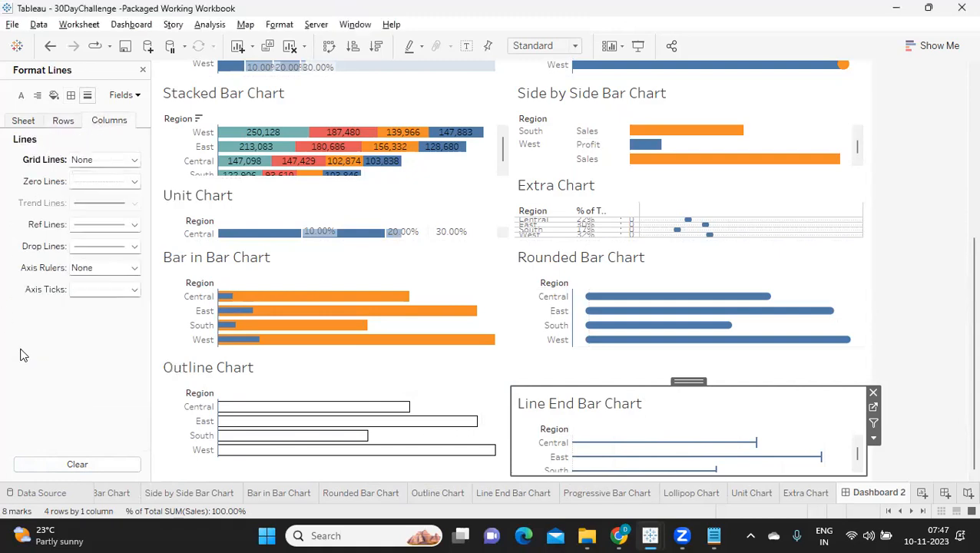
Set the Line End Bar Chart's row axis rulers to a solid blue line of the second-thinnest width.
left_click(66, 123)
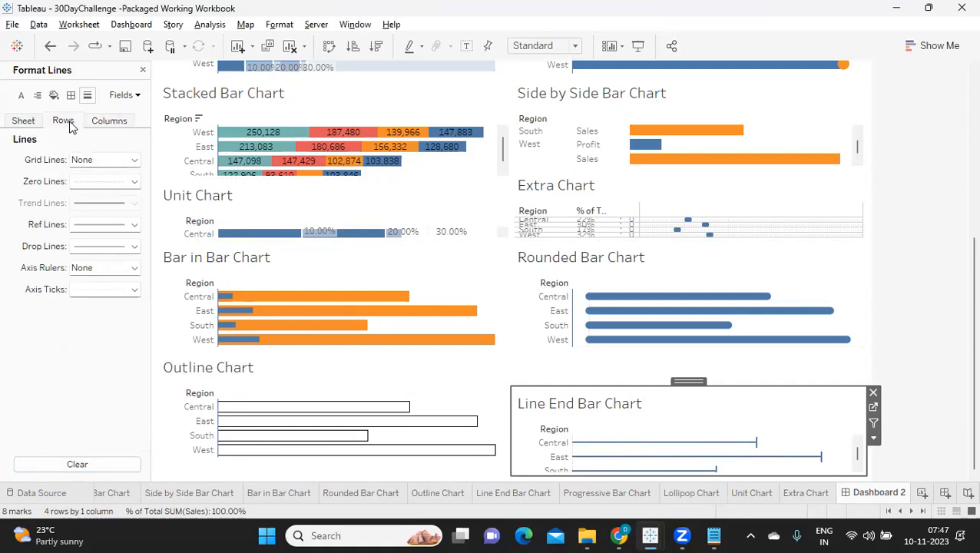
left_click(96, 269)
left_click(104, 361)
left_click(159, 384)
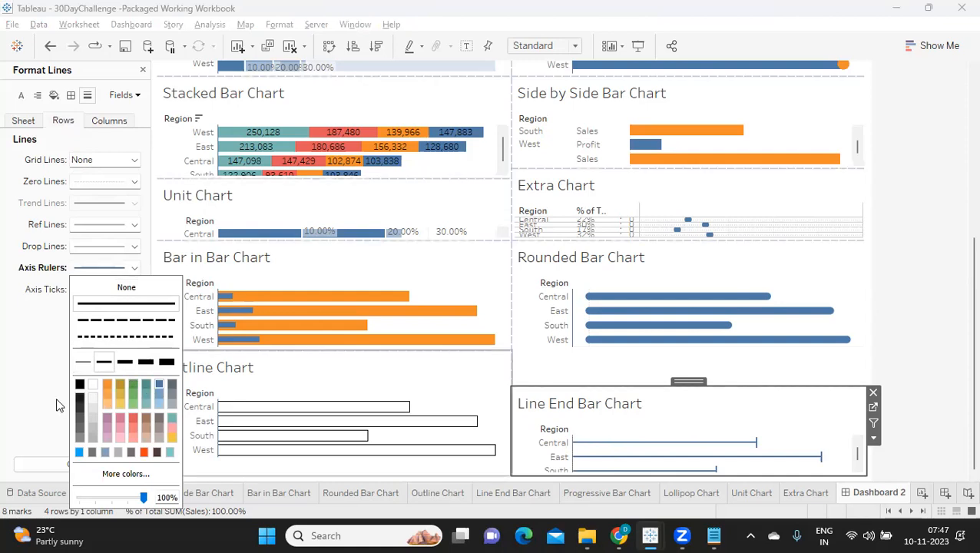
left_click(29, 390)
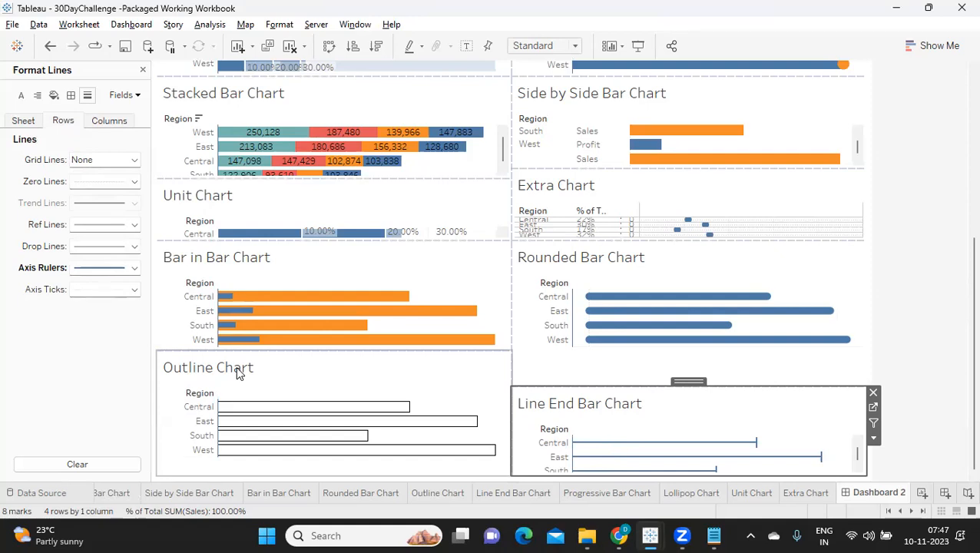
Deselect the Line End Bar Chart and close the line formatting settings.
scroll(237, 372, "up", 5)
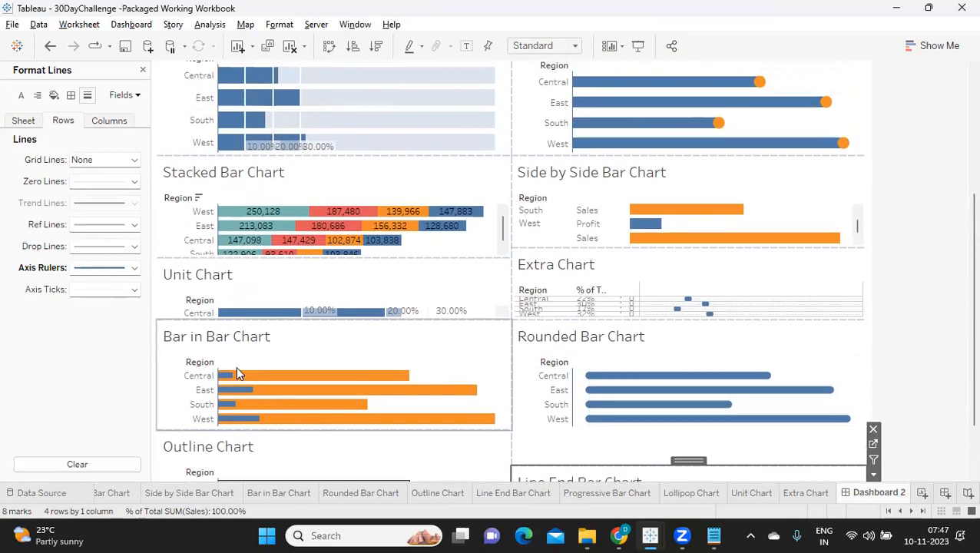
scroll(238, 371, "up", 6)
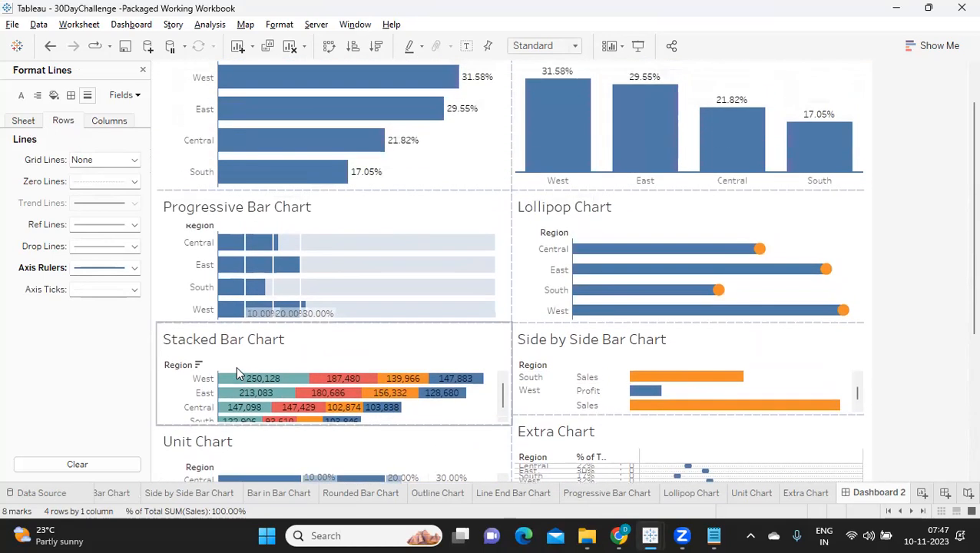
scroll(238, 372, "up", 1)
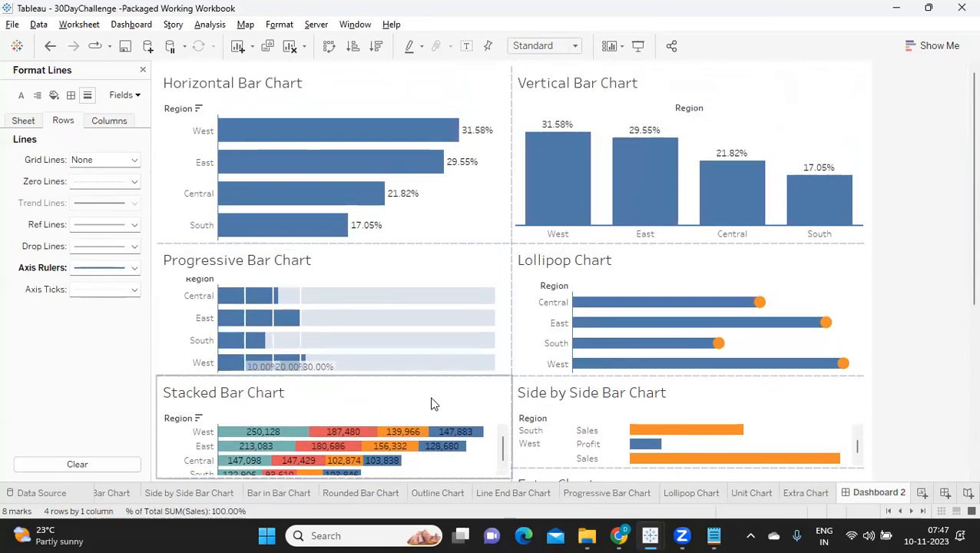
left_click(885, 241)
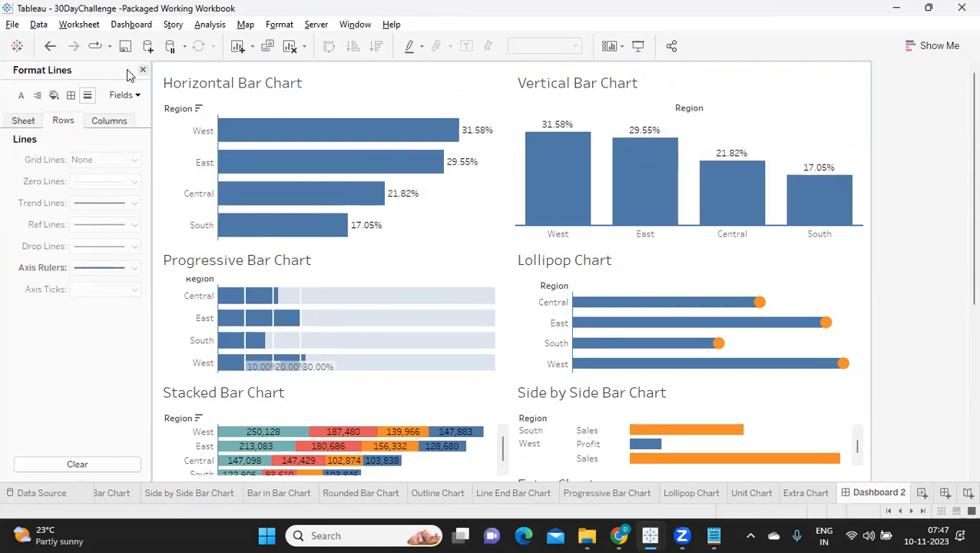
left_click(142, 70)
left_click(171, 142)
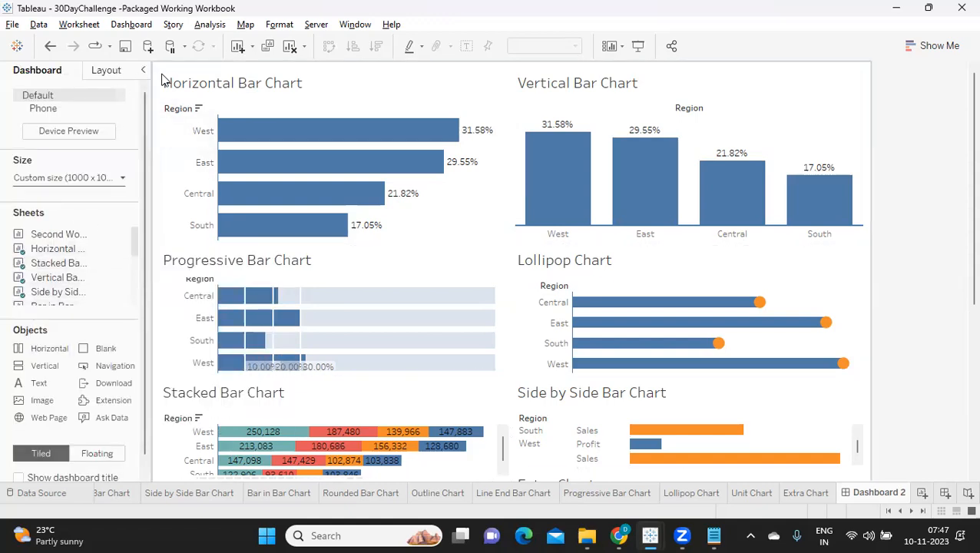
Try a solid black border of the thinnest width around the Horizontal Bar Chart and undo it.
left_click(492, 202)
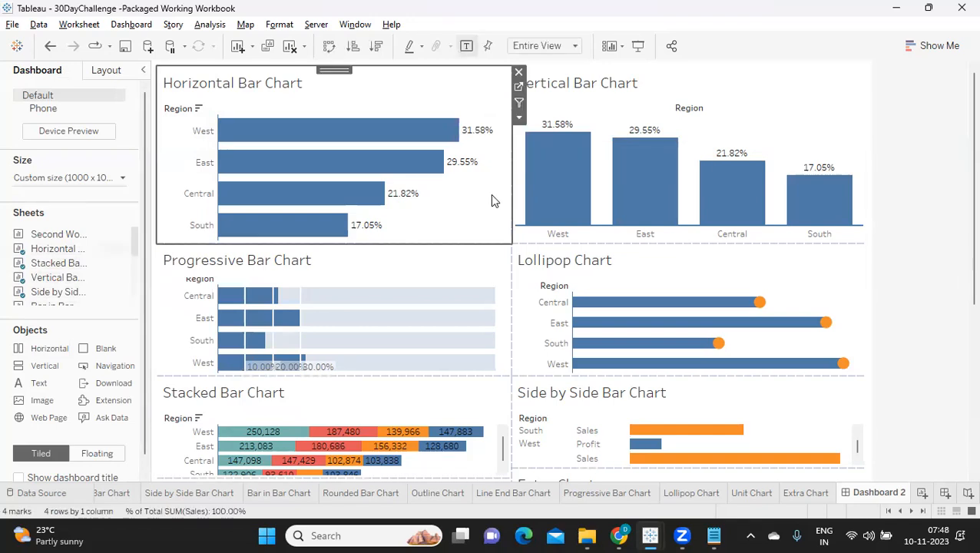
left_click(106, 69)
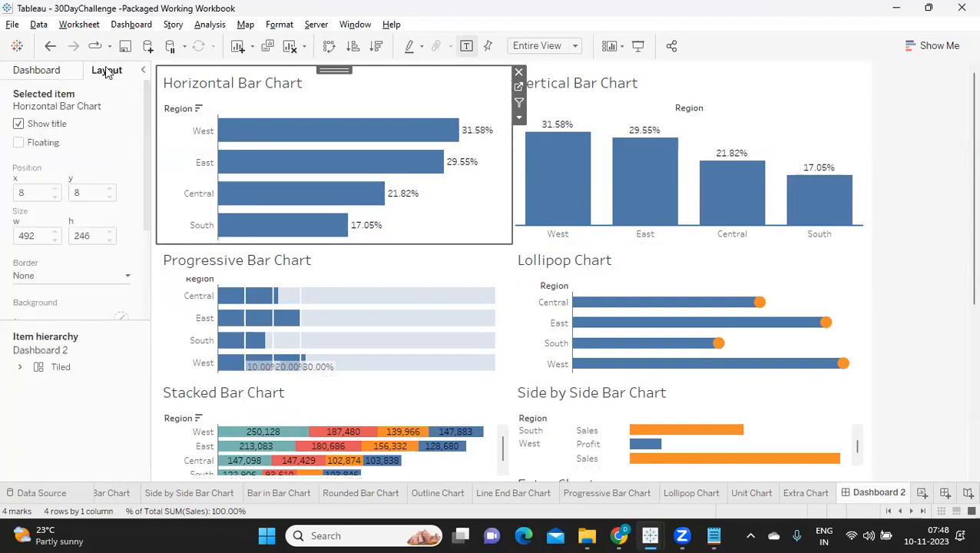
scroll(36, 278, "down", 1)
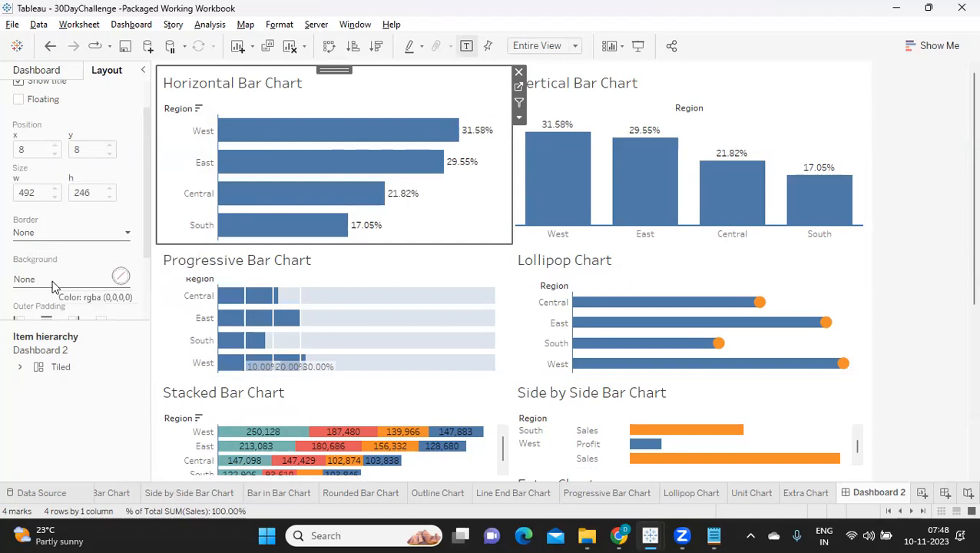
scroll(52, 280, "down", 1)
scroll(67, 288, "down", 1)
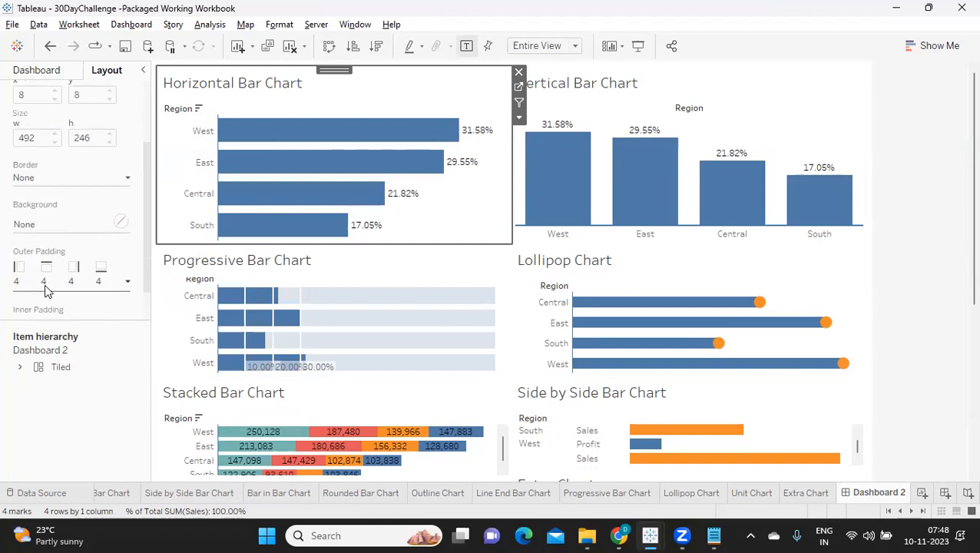
scroll(44, 288, "up", 2)
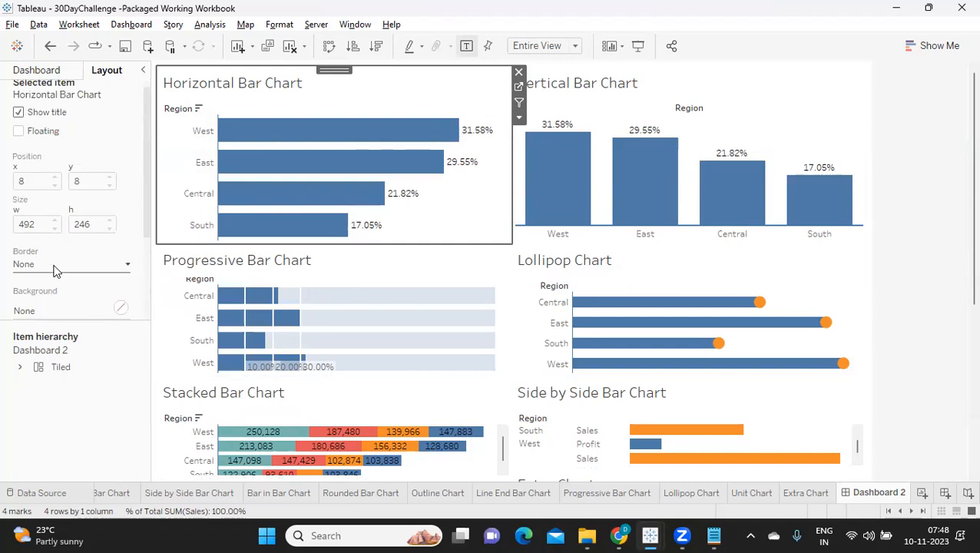
left_click(54, 266)
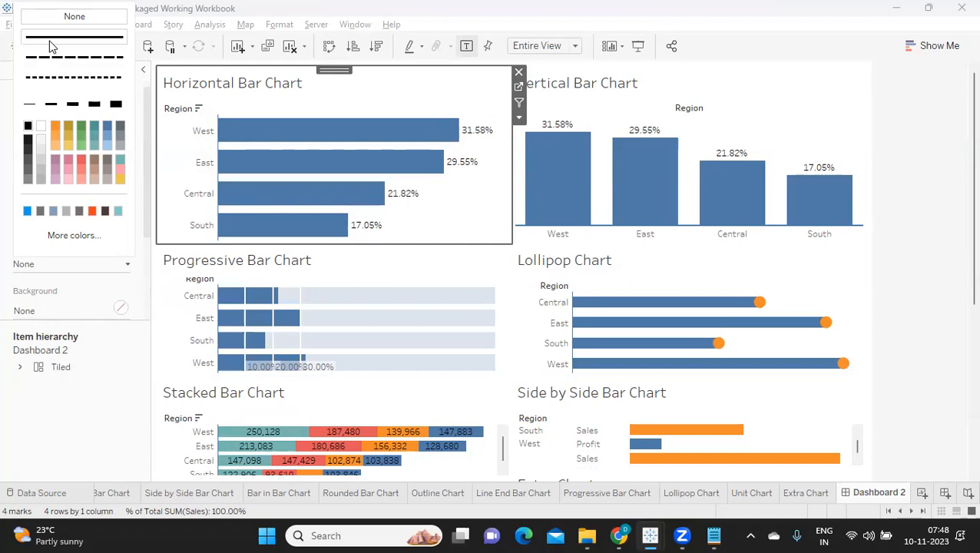
left_click(27, 111)
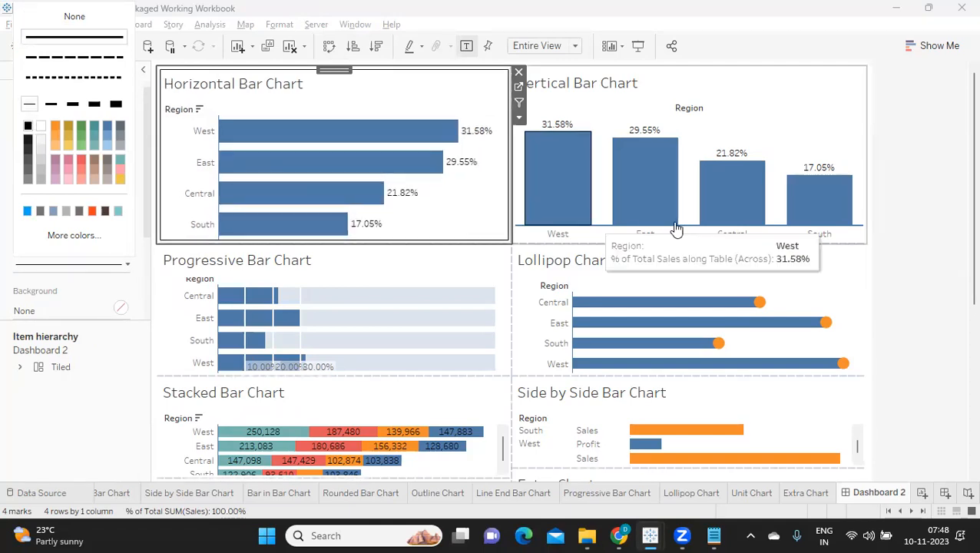
left_click(916, 175)
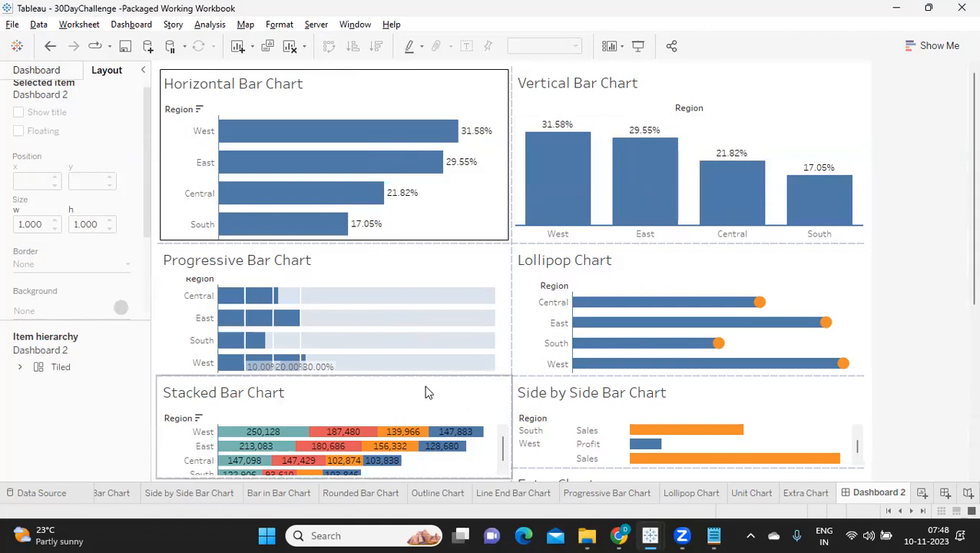
key("ctrl+z")
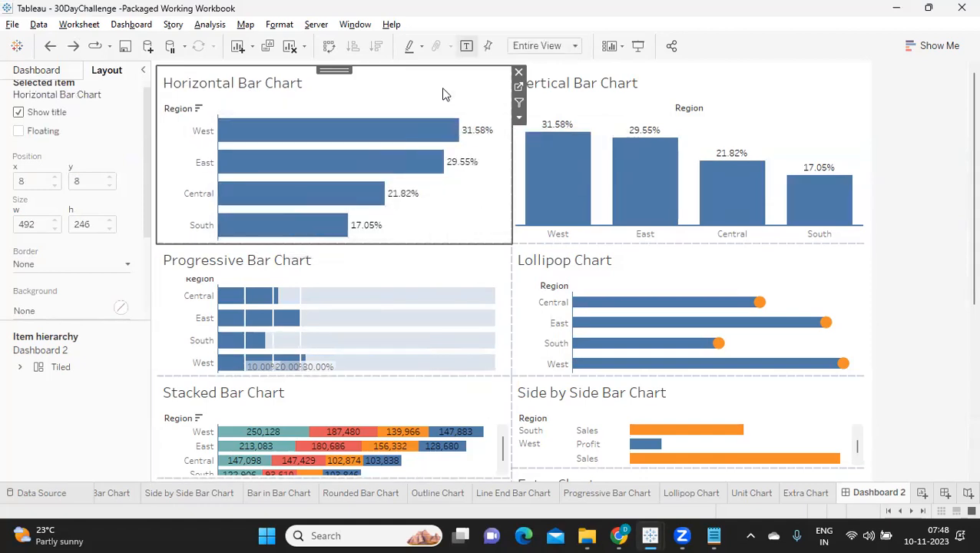
Check the outer padding settings of the Horizontal Bar Chart.
scroll(48, 283, "down", 3)
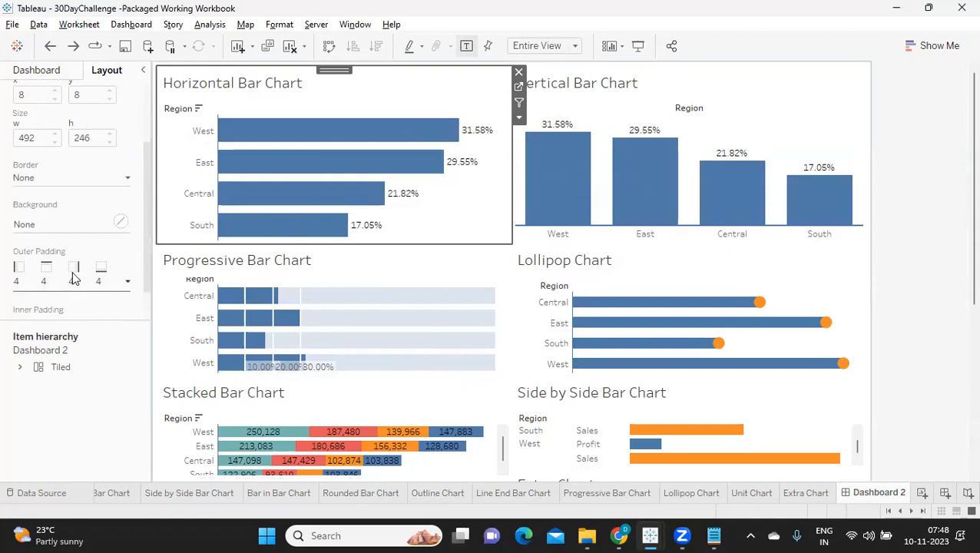
left_click(74, 279)
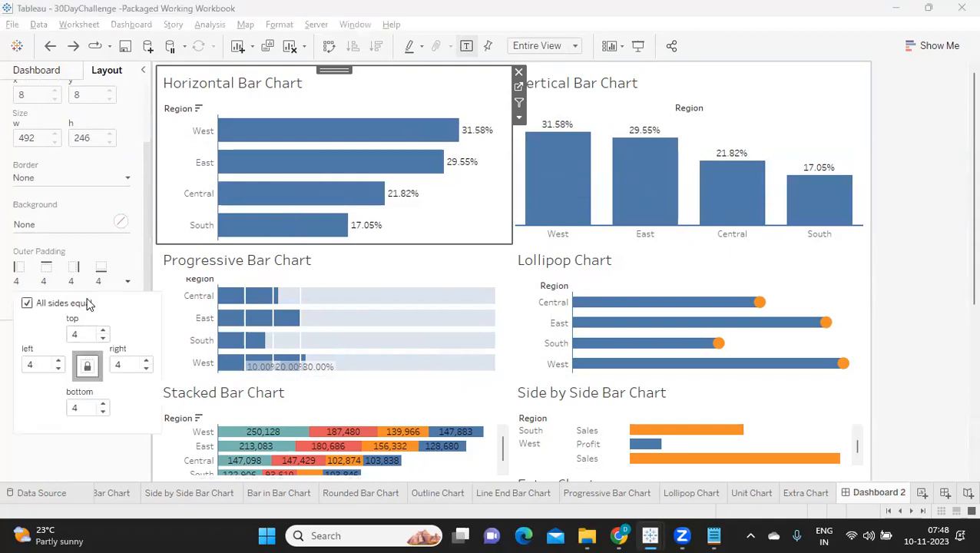
left_click(75, 211)
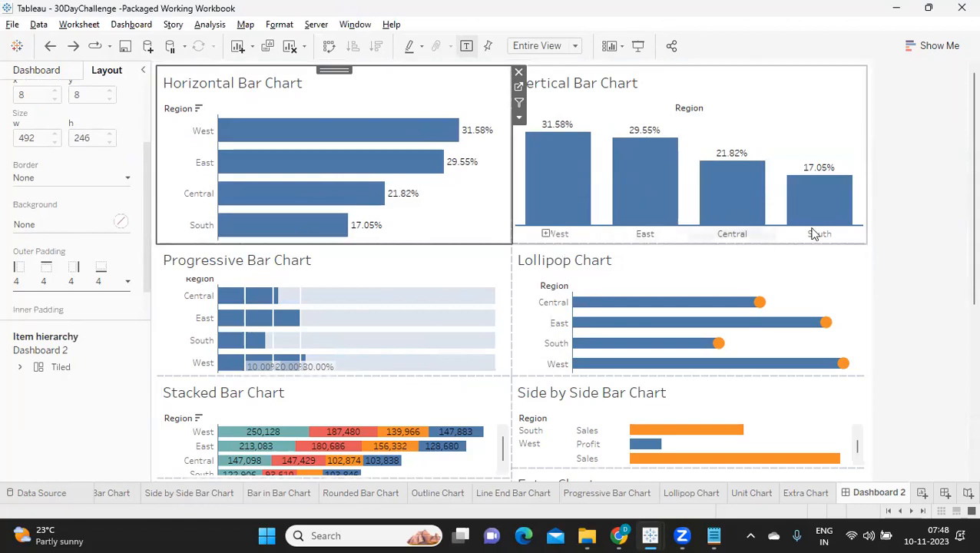
left_click(912, 217)
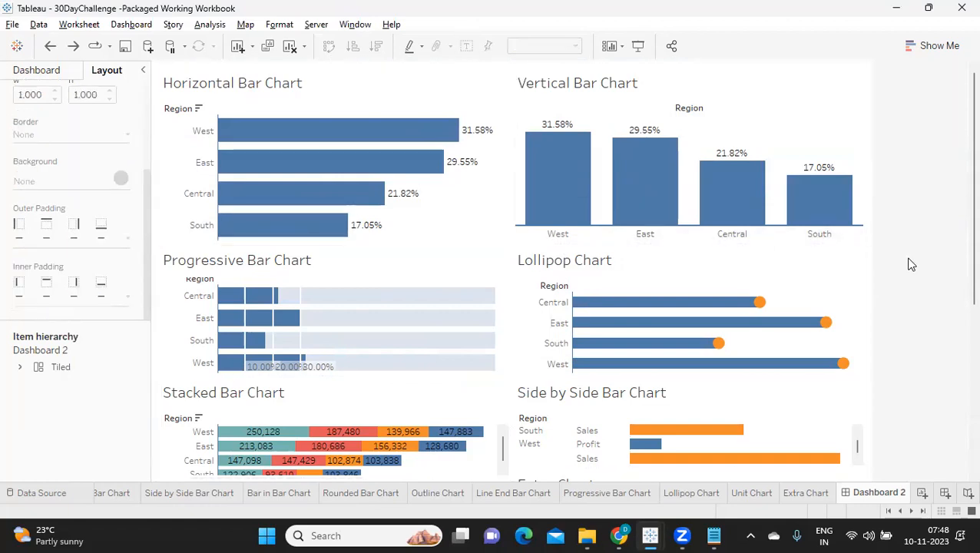
Add a tiled Blank object as a full-height column between the two columns of charts.
left_click(39, 71)
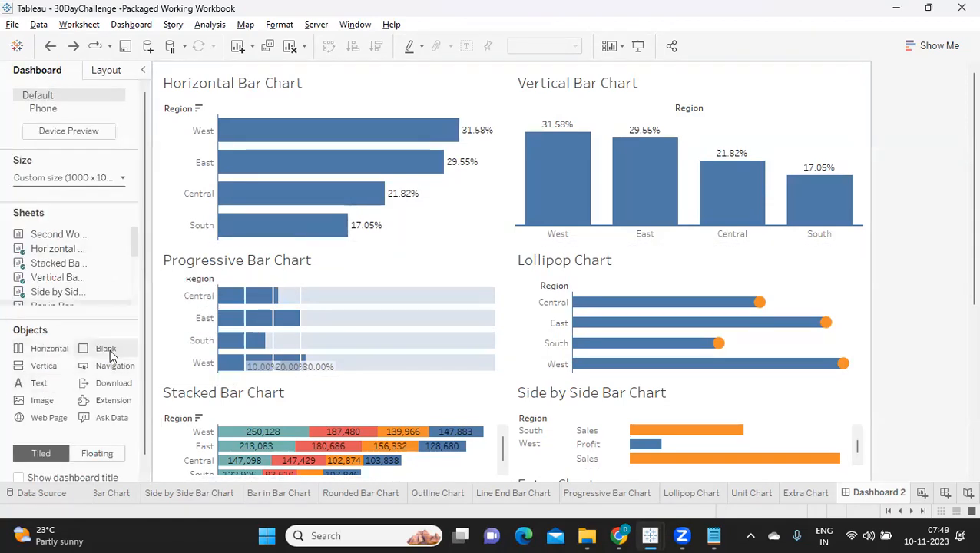
mouse_move(111, 355)
left_mouse_down()
mouse_move(245, 294)
mouse_move(441, 234)
mouse_move(513, 175)
left_mouse_up()
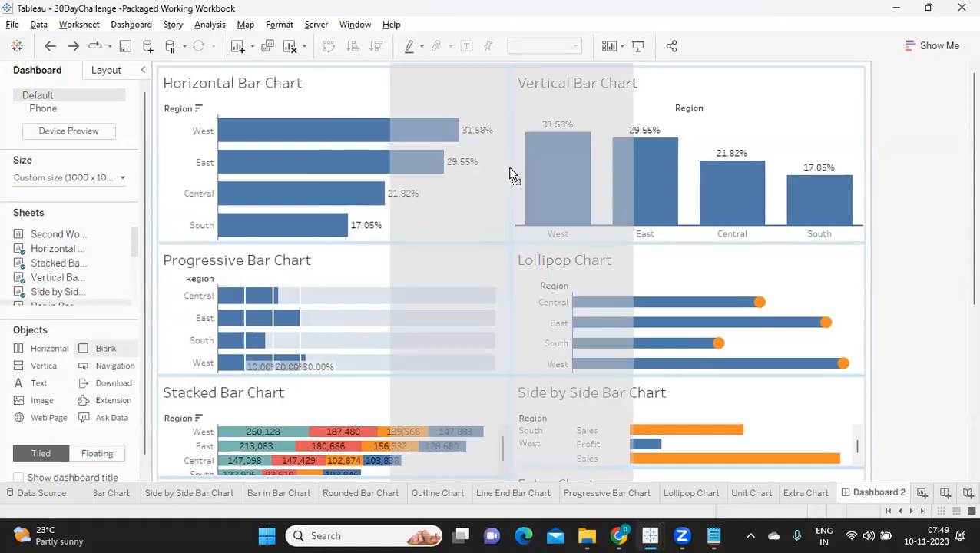
left_click_drag(513, 175, 509, 176)
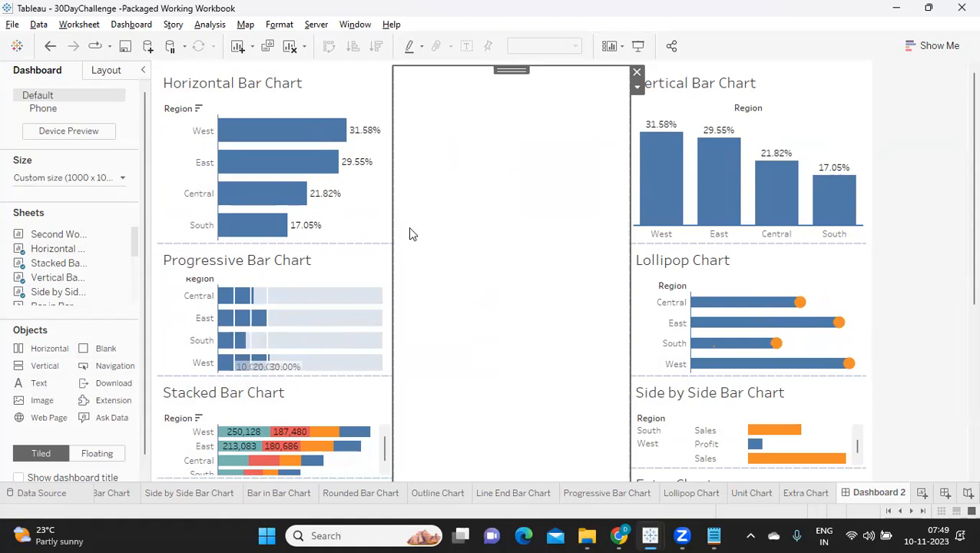
Narrow the Blank object between the two chart columns to about 32 px wide, starting at about x 500.
left_click(108, 74)
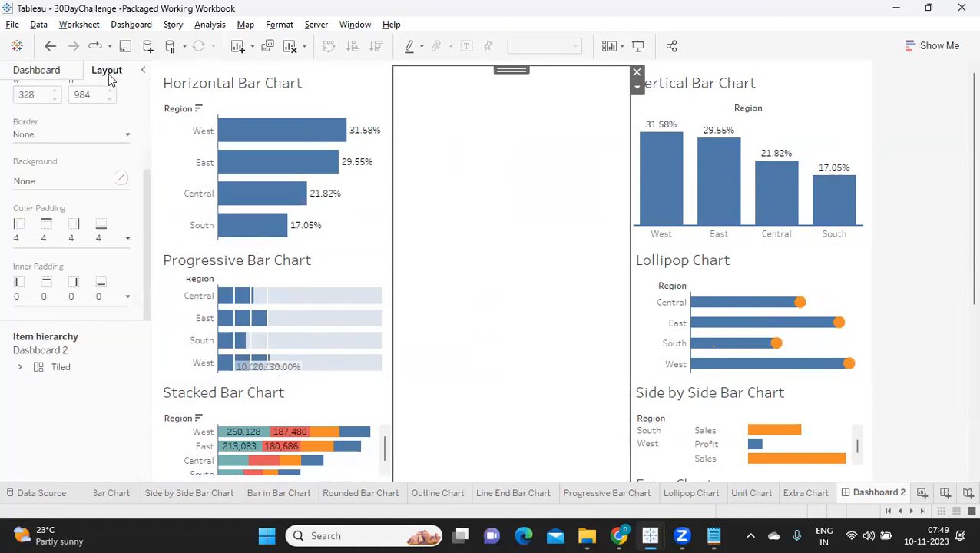
scroll(107, 195, "up", 3)
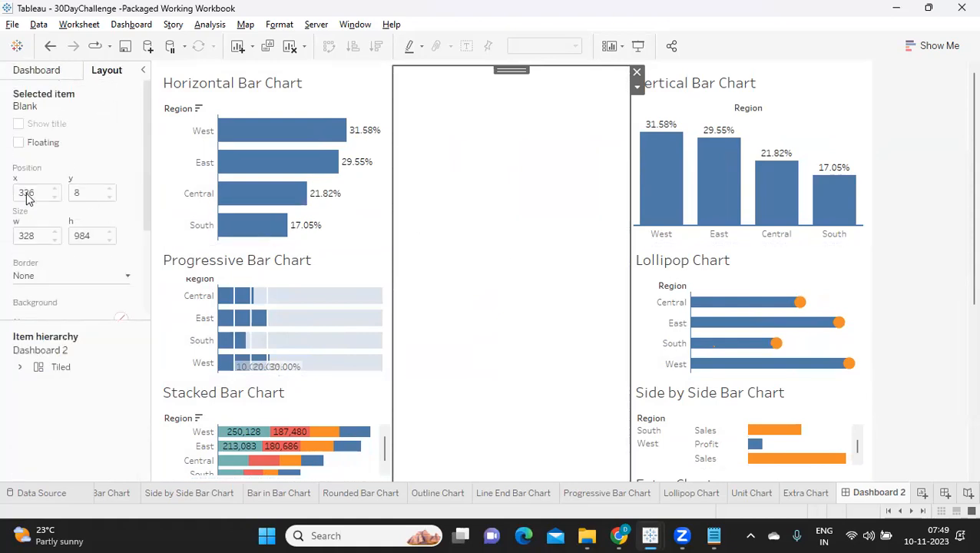
left_click_drag(392, 278, 510, 277)
left_click(619, 299)
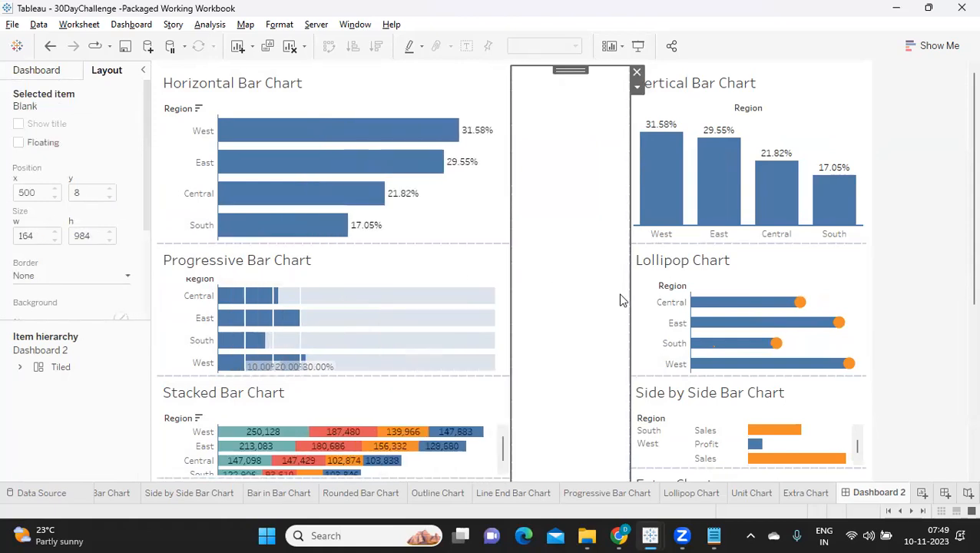
left_click_drag(627, 295, 522, 304)
left_click(517, 304)
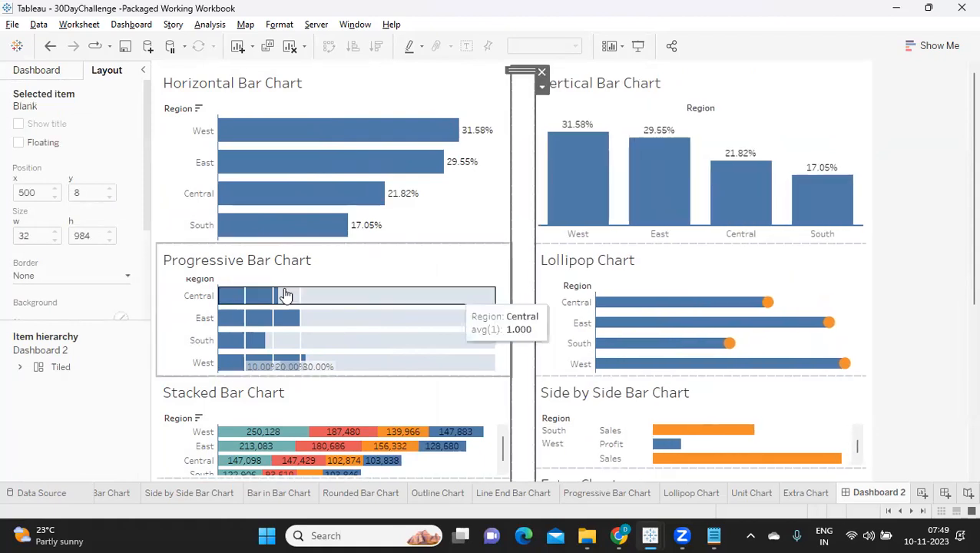
Give the Blank separator a thin solid light grey border.
left_click(80, 278)
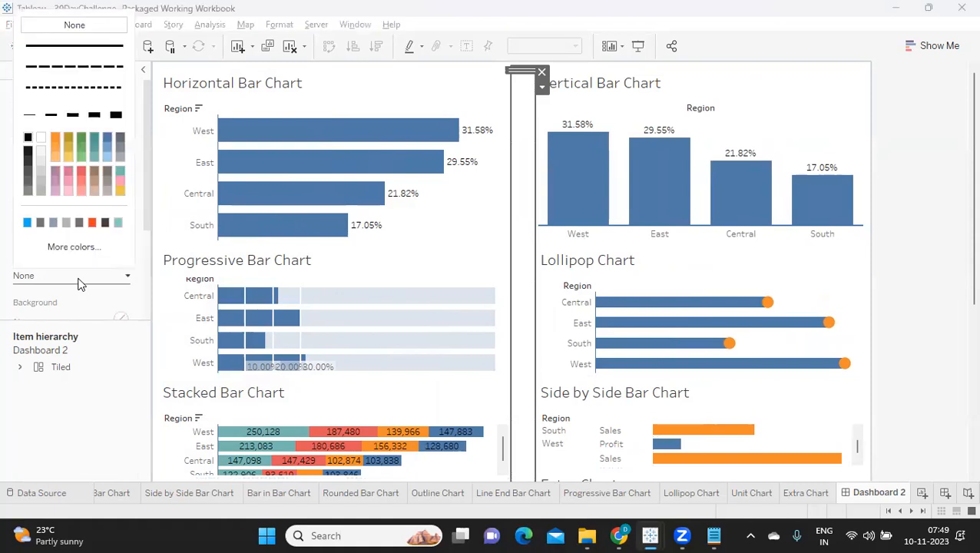
left_click(42, 168)
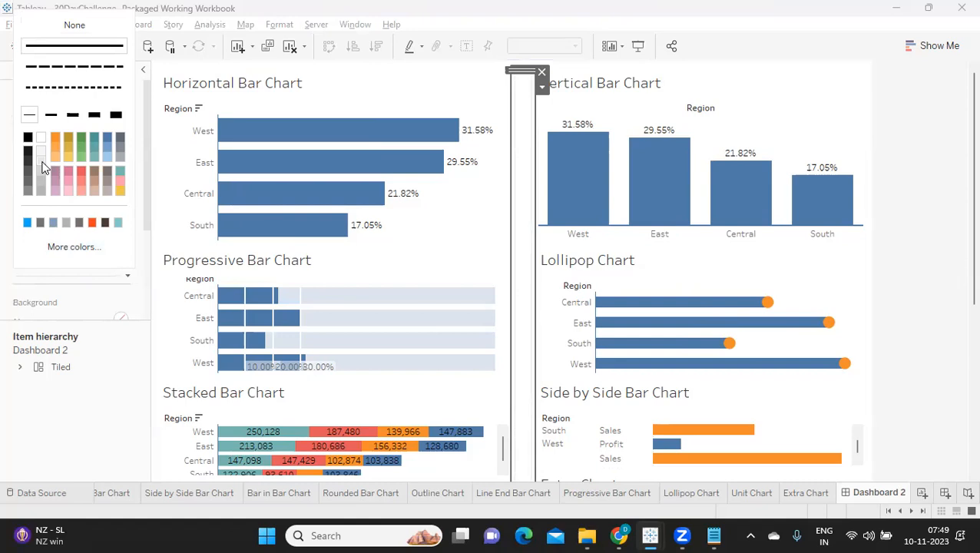
left_click(92, 377)
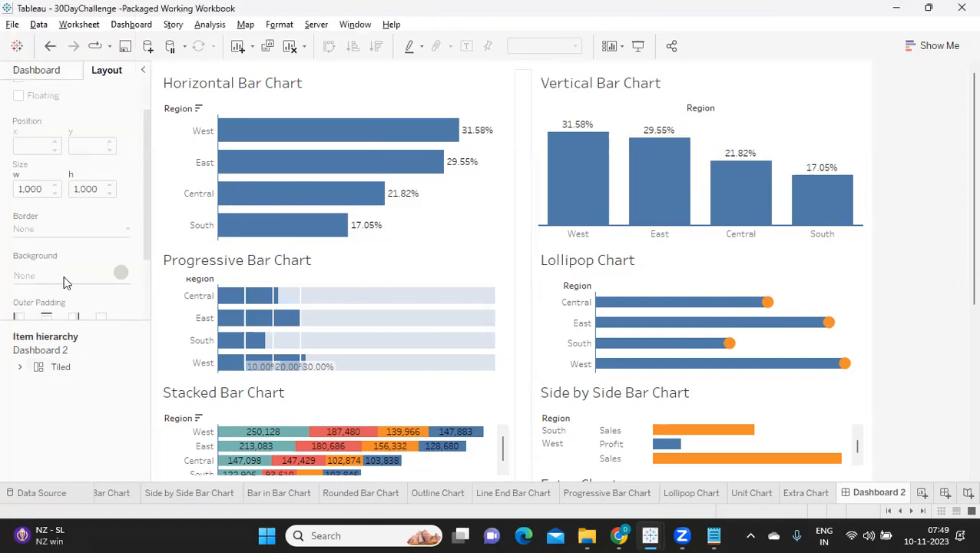
Fill the Blank separator's background with a very light grey at 100% opacity.
left_click(517, 228)
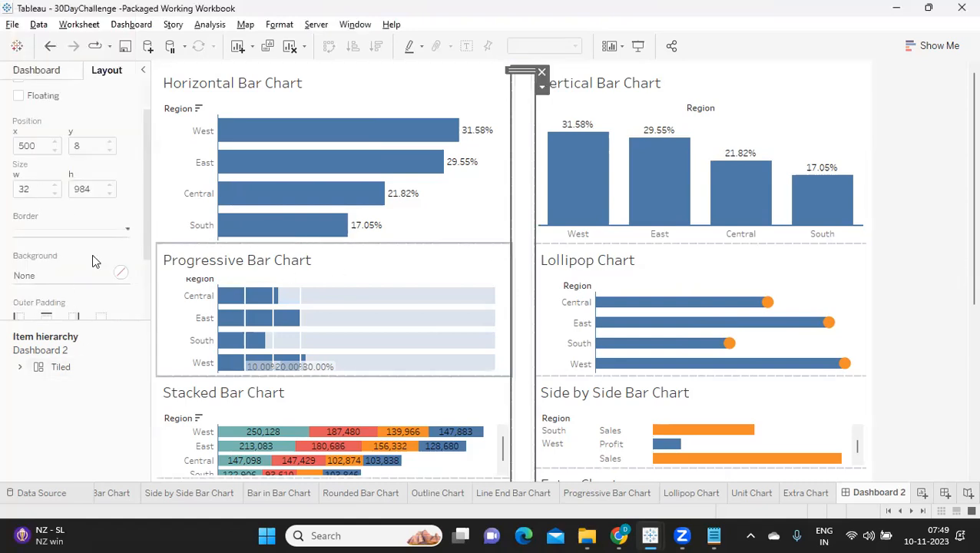
left_click(32, 279)
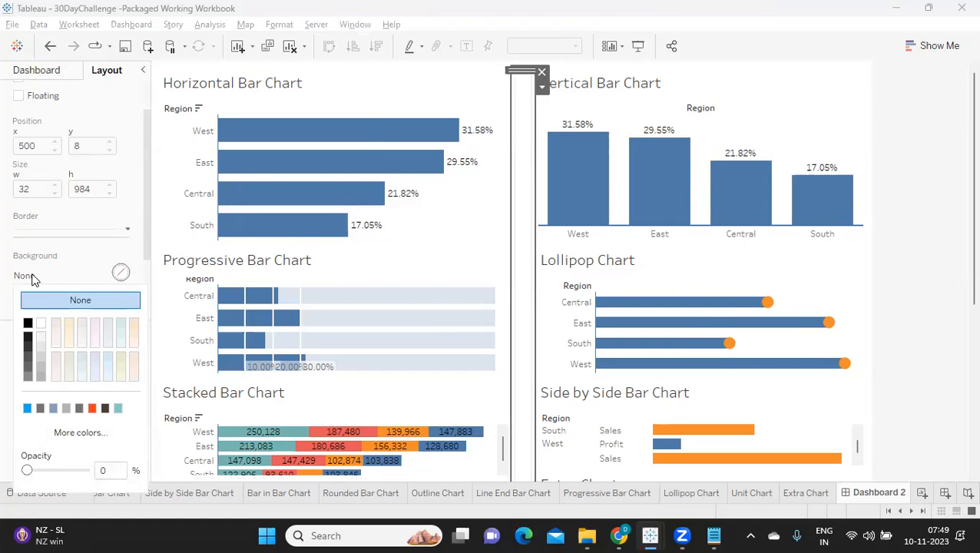
left_click(42, 336)
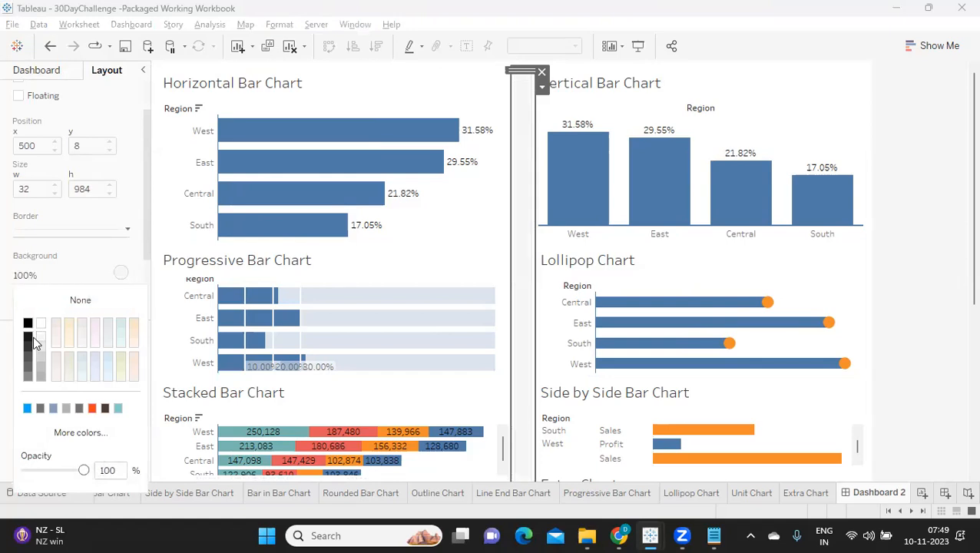
left_click(941, 223)
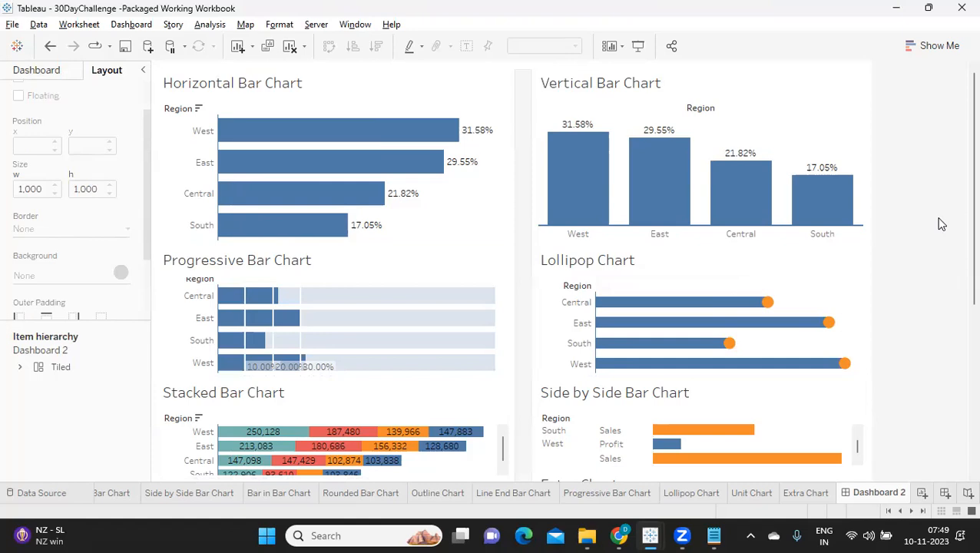
left_click(520, 328)
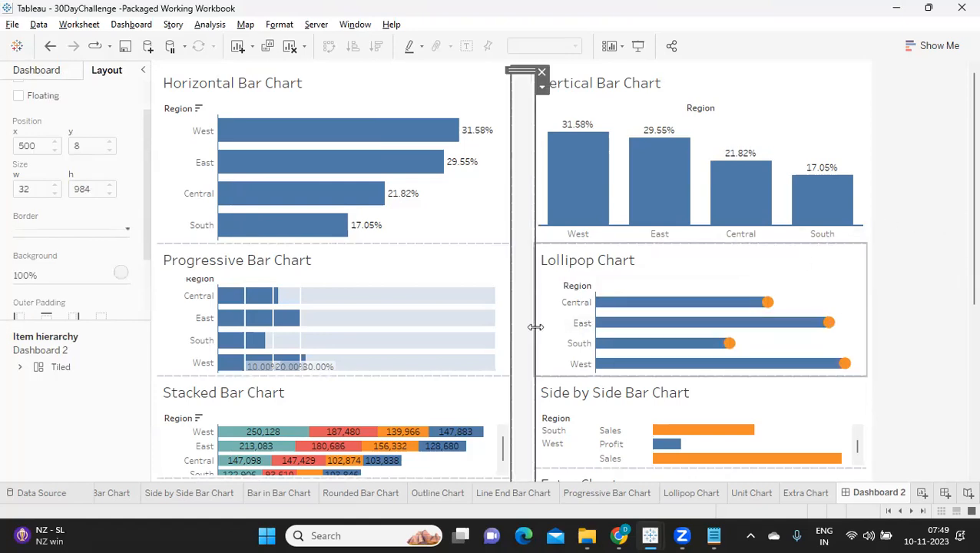
left_click(529, 330)
mouse_move(524, 331)
left_mouse_down()
mouse_move(513, 328)
mouse_move(523, 326)
left_mouse_up()
left_click(518, 330)
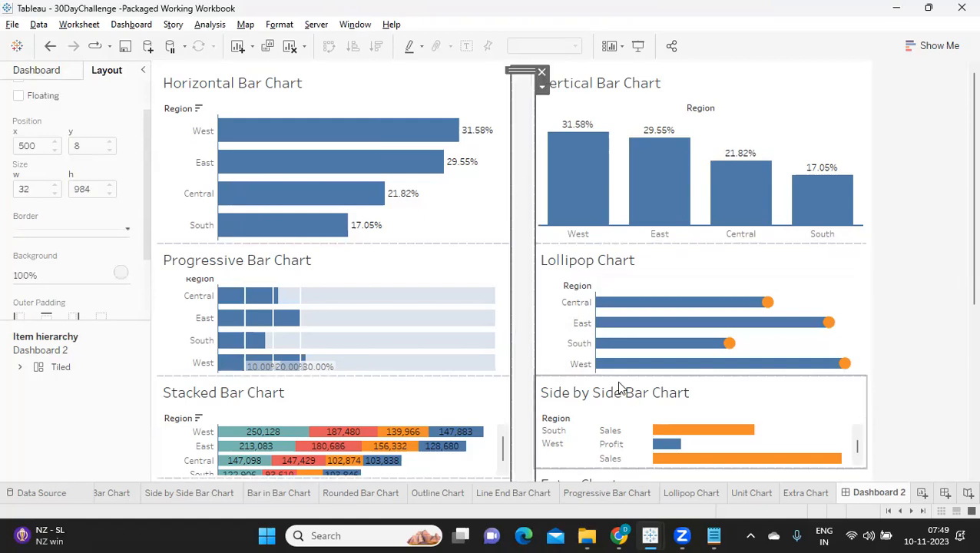
left_click(945, 244)
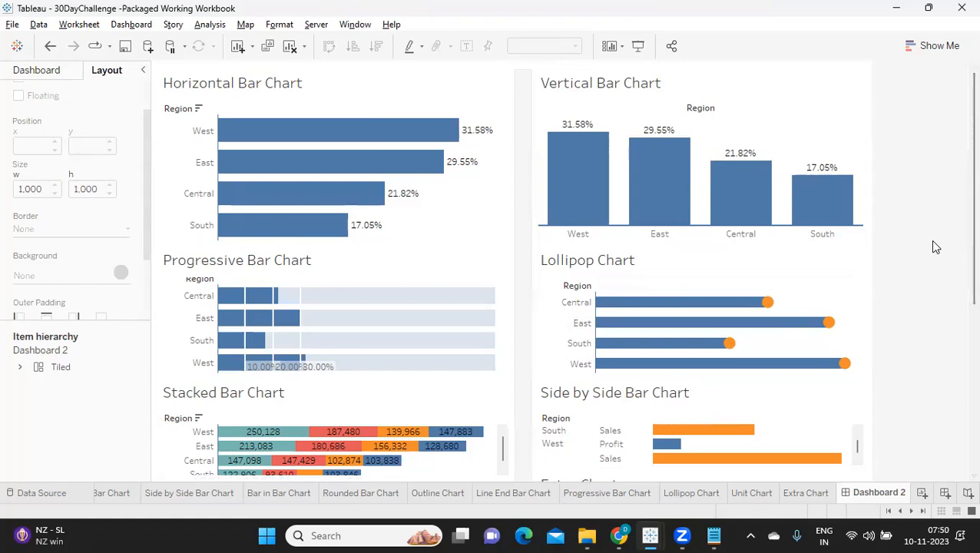
Check the dashboard's fixed custom width and height settings.
left_click(465, 228)
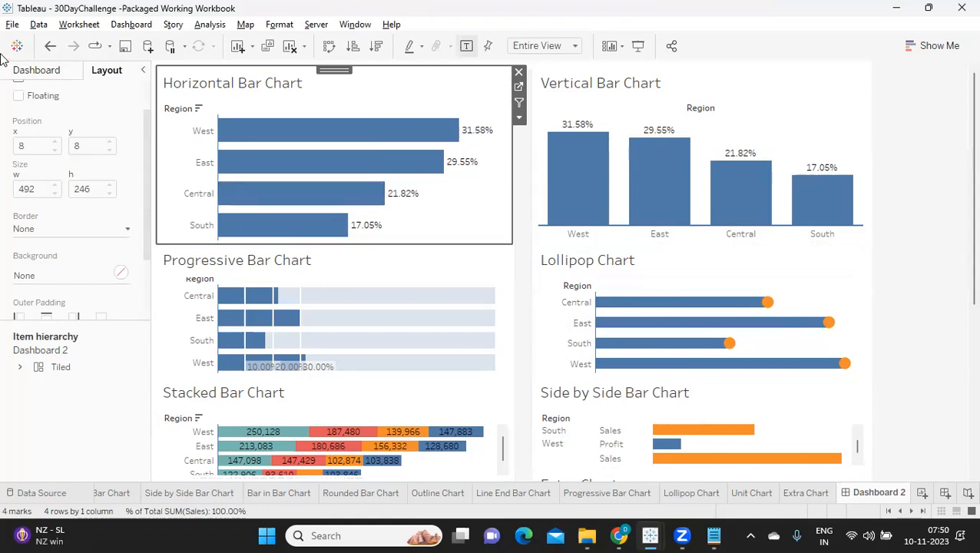
left_click(36, 70)
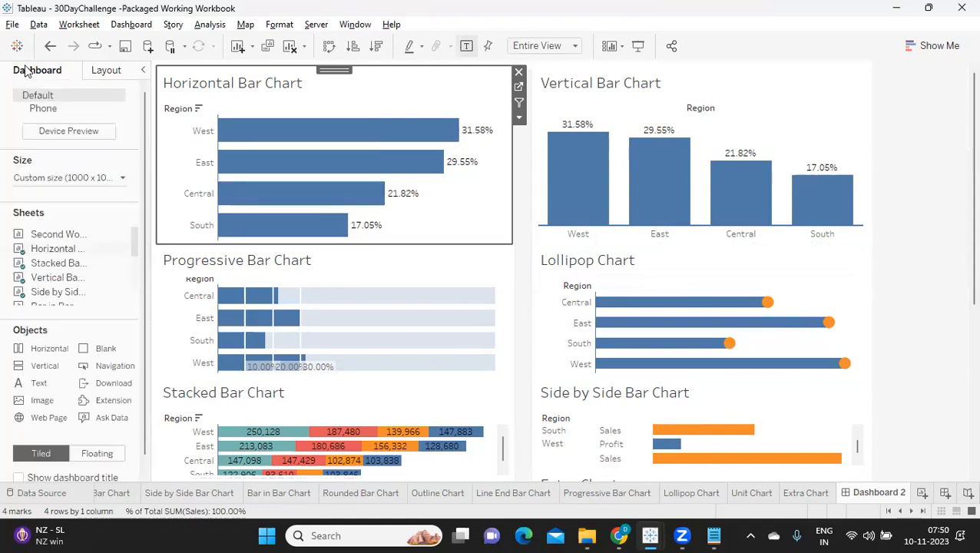
left_click(49, 180)
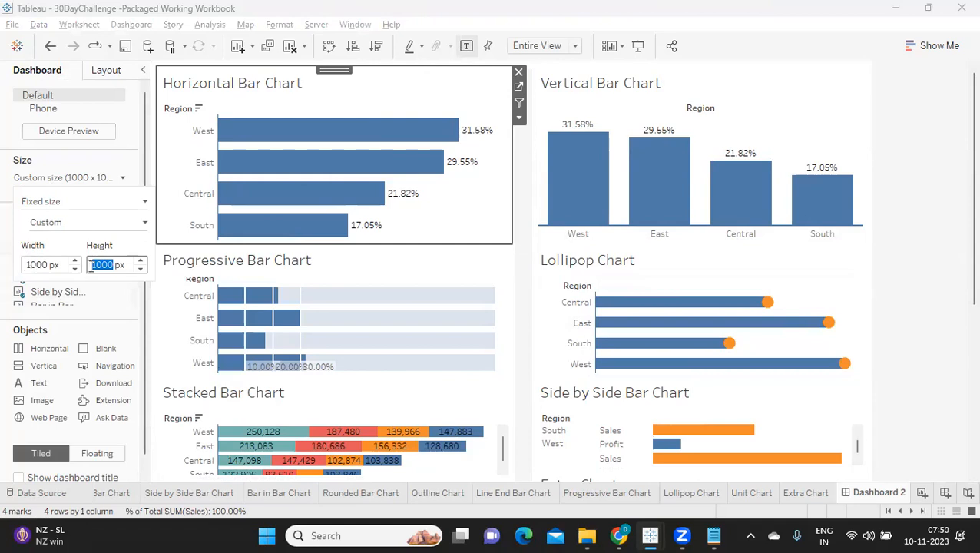
left_click(209, 217)
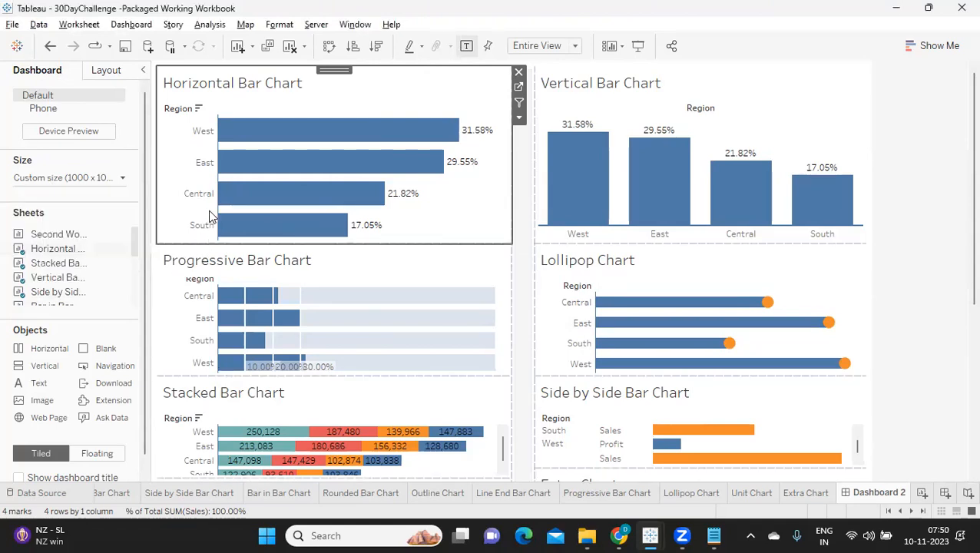
Shorten the Horizontal Bar Chart and Vertical Bar Chart tiles to roughly matching heights.
left_click(174, 154)
left_click_drag(181, 244, 189, 206)
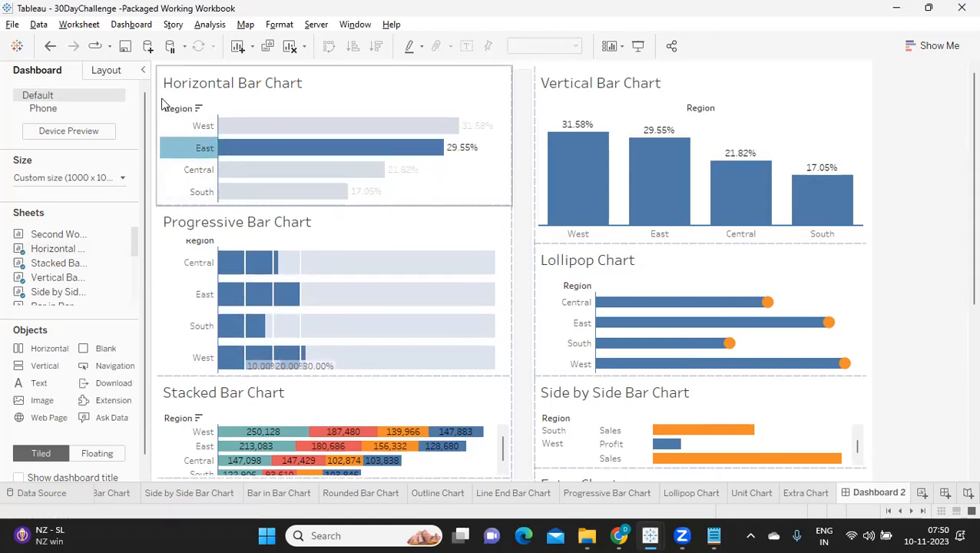
left_click(255, 75)
left_click(183, 148)
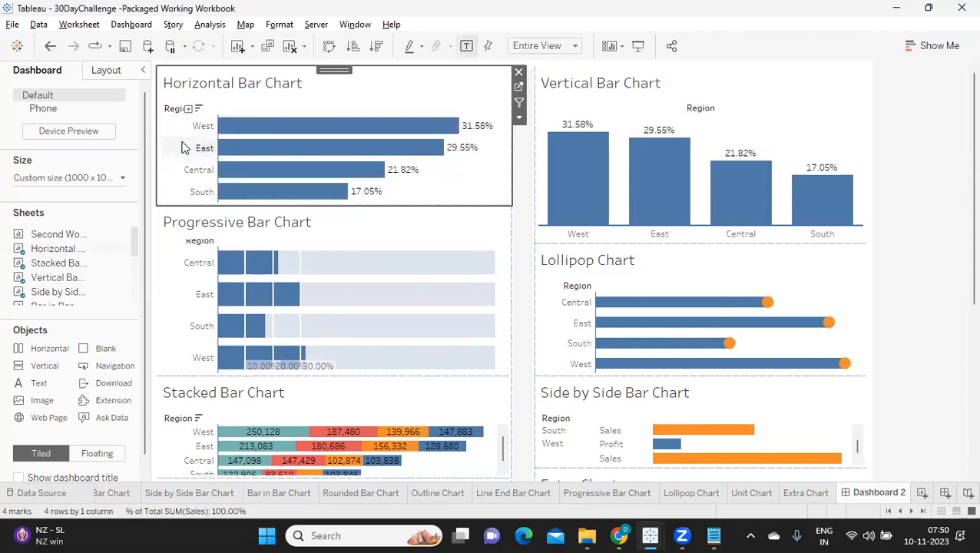
left_click(703, 181)
left_click_drag(636, 244, 648, 206)
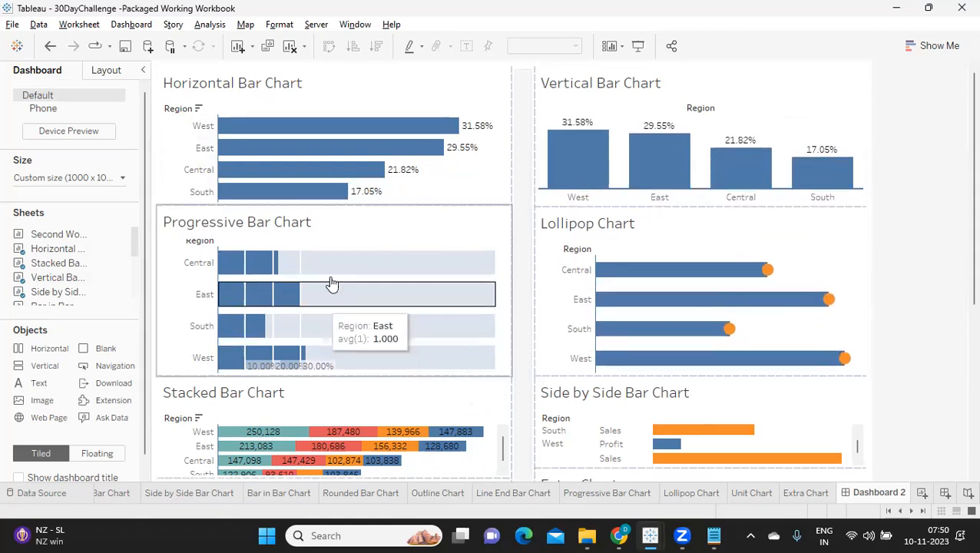
Reduce the Horizontal Bar Chart and Vertical Bar Chart tiles further, to about 161 px and 162 px high.
left_click_drag(425, 204, 430, 183)
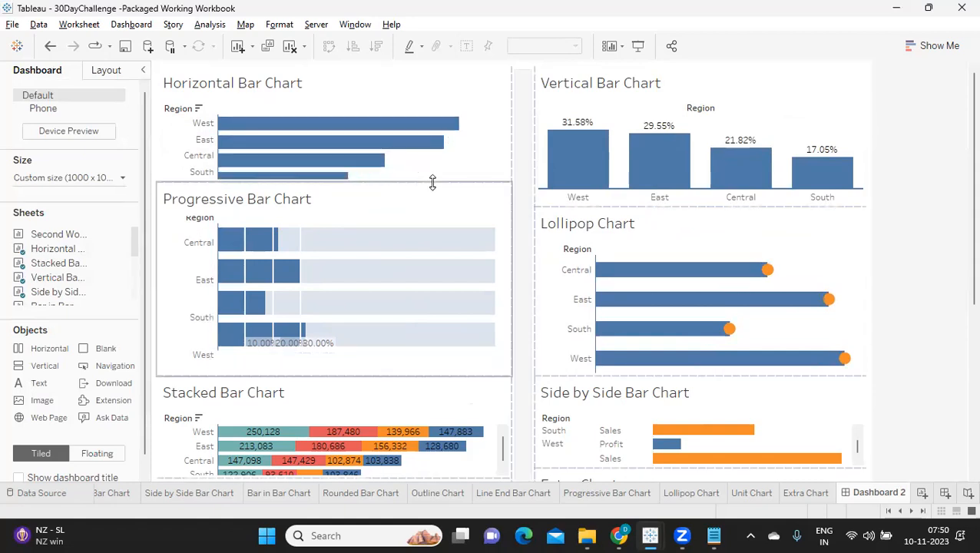
left_click(724, 110)
left_click_drag(606, 206, 612, 186)
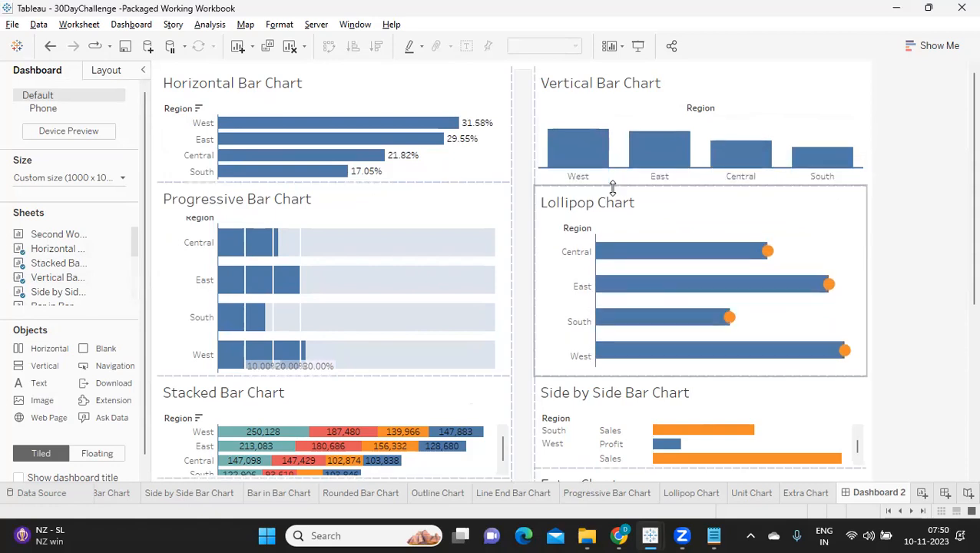
left_click(829, 94)
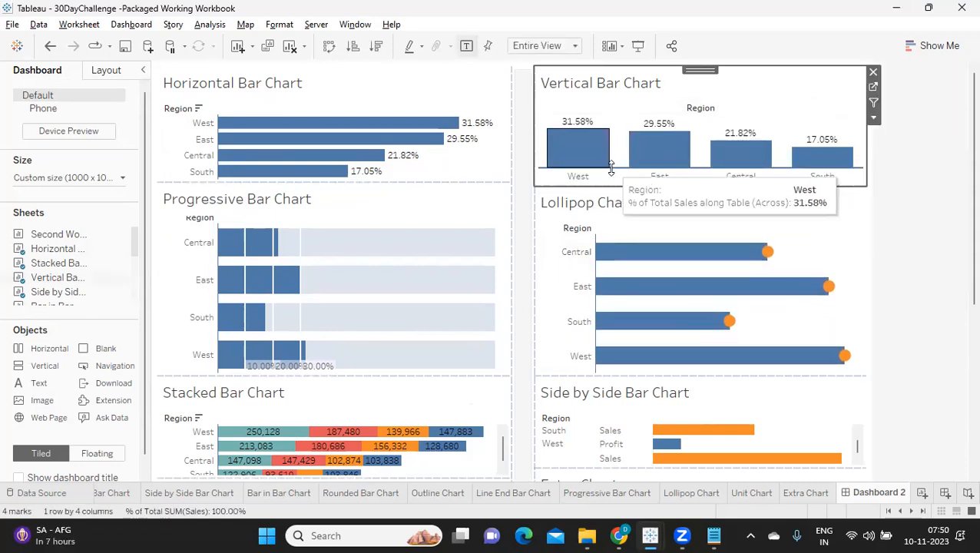
left_click_drag(612, 187, 615, 182)
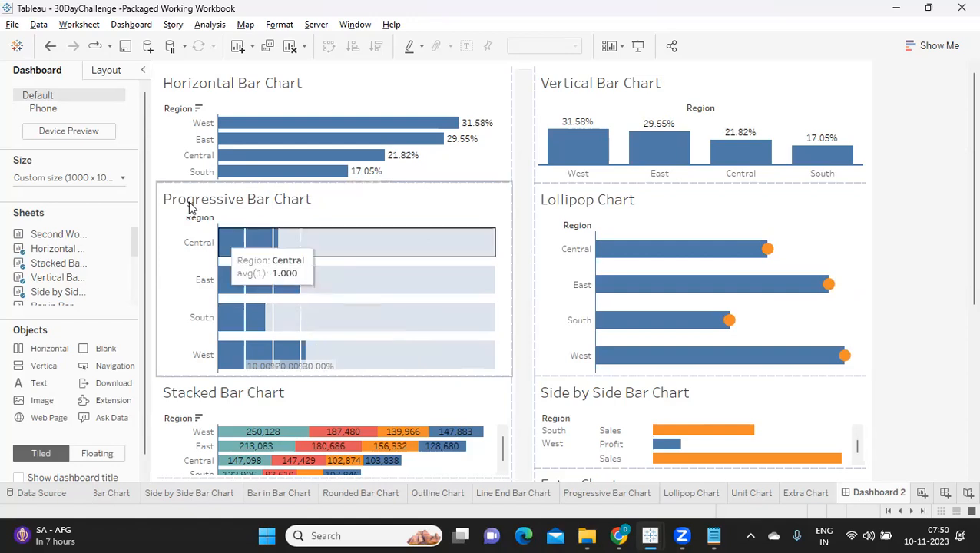
Increase the height of the Horizontal Bar Chart tile to about 170 px.
left_click(171, 137)
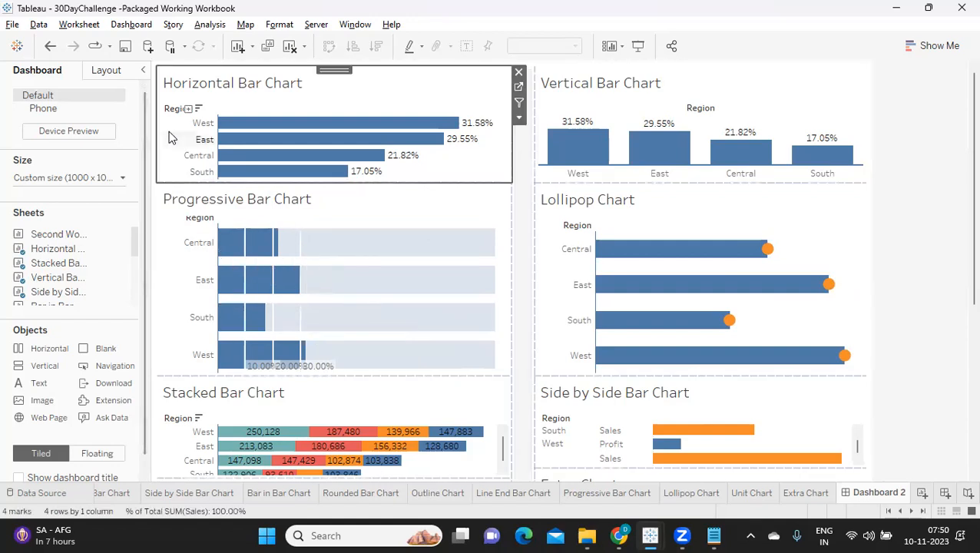
left_click(107, 70)
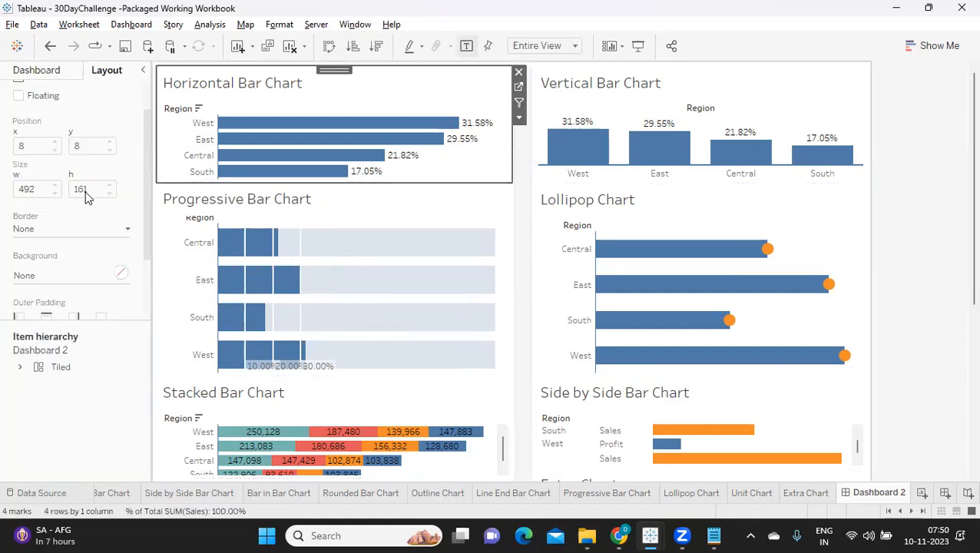
left_click_drag(180, 184, 182, 187)
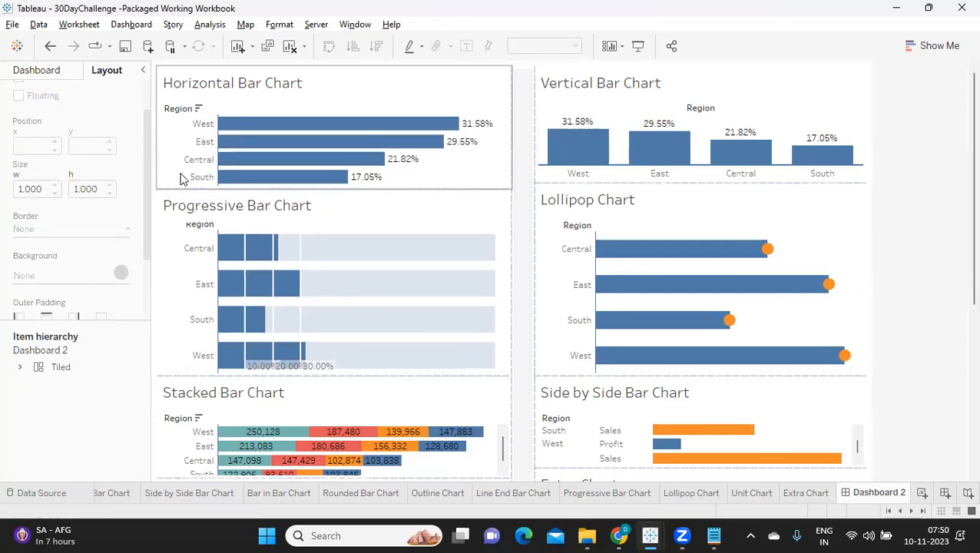
left_click(186, 160)
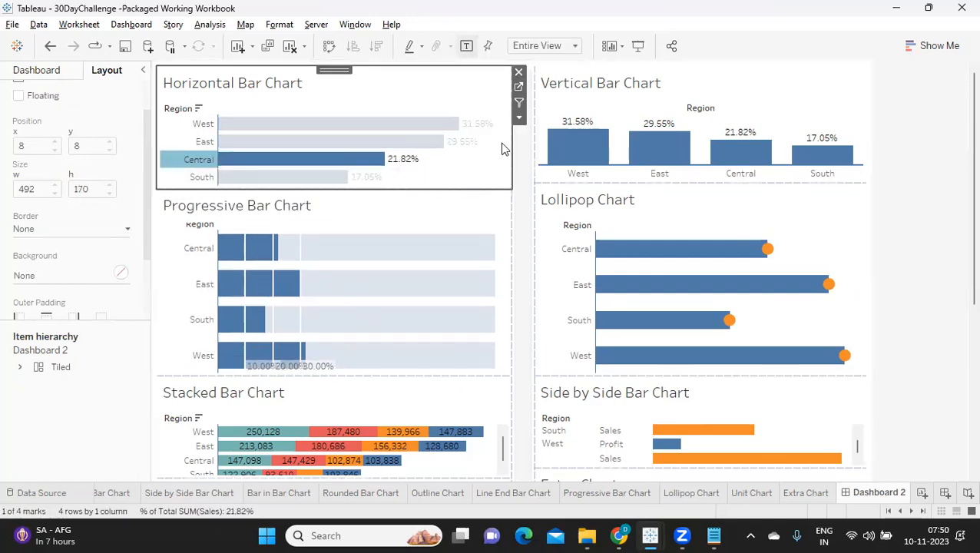
Increase the height of the Vertical Bar Chart tile to about 172 px.
left_click(584, 93)
left_click(292, 92)
left_click(621, 109)
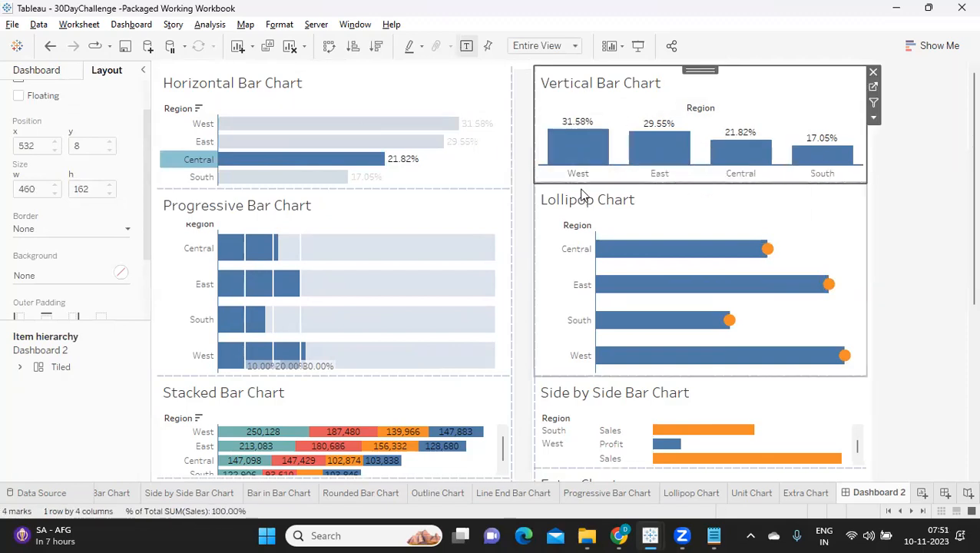
left_click_drag(580, 182, 546, 188)
left_click(710, 96)
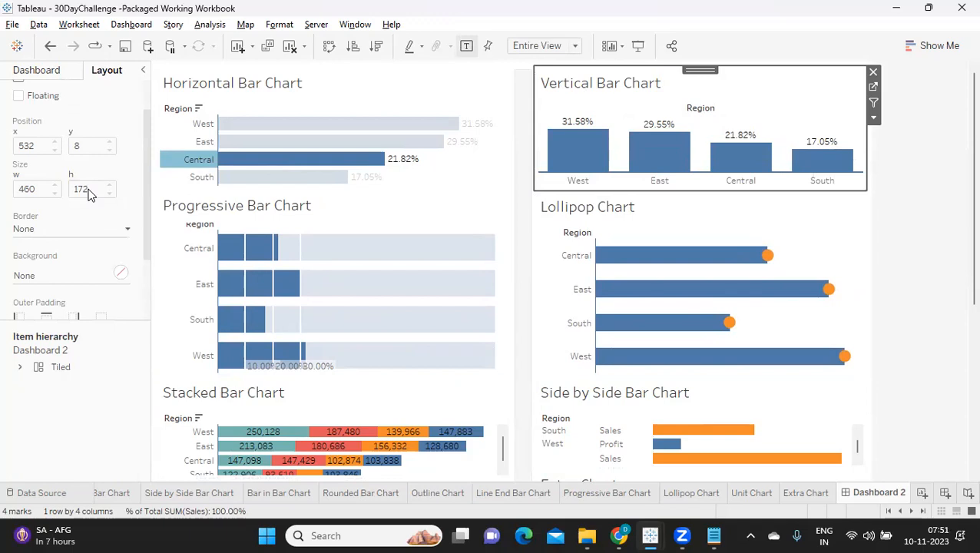
Shorten the Progressive Bar Chart tile to roughly the same height as the Horizontal Bar Chart above it.
left_click(170, 162)
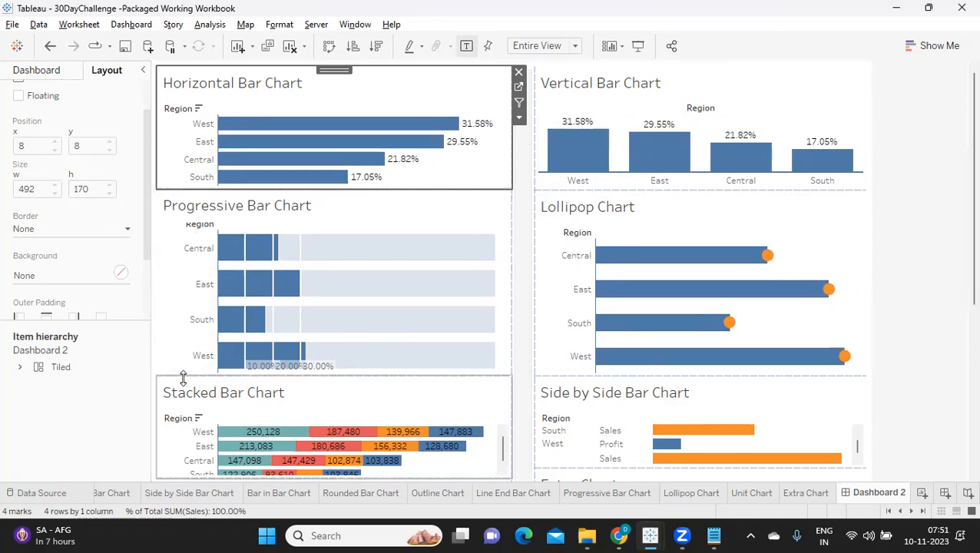
left_click_drag(182, 376, 192, 311)
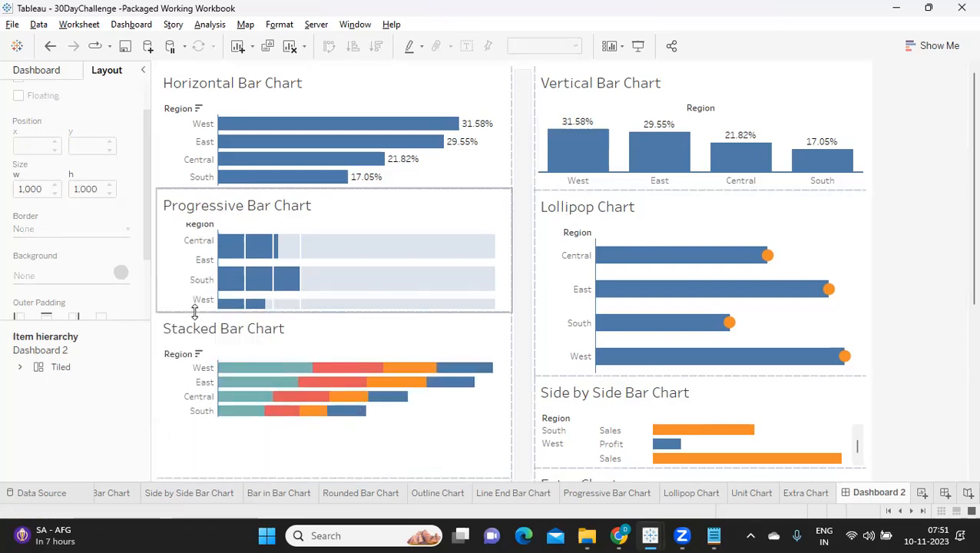
left_click(166, 232)
Shorten the Lollipop Chart tile to about 166 px high, level with the Progressive Bar Chart's lower edge.
left_click(541, 346)
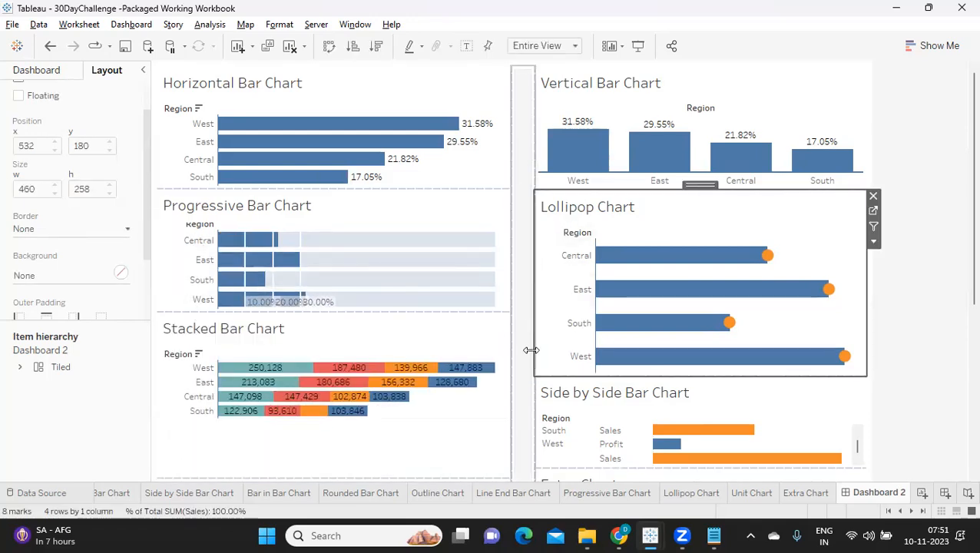
left_click_drag(543, 376, 545, 305)
left_click(545, 279)
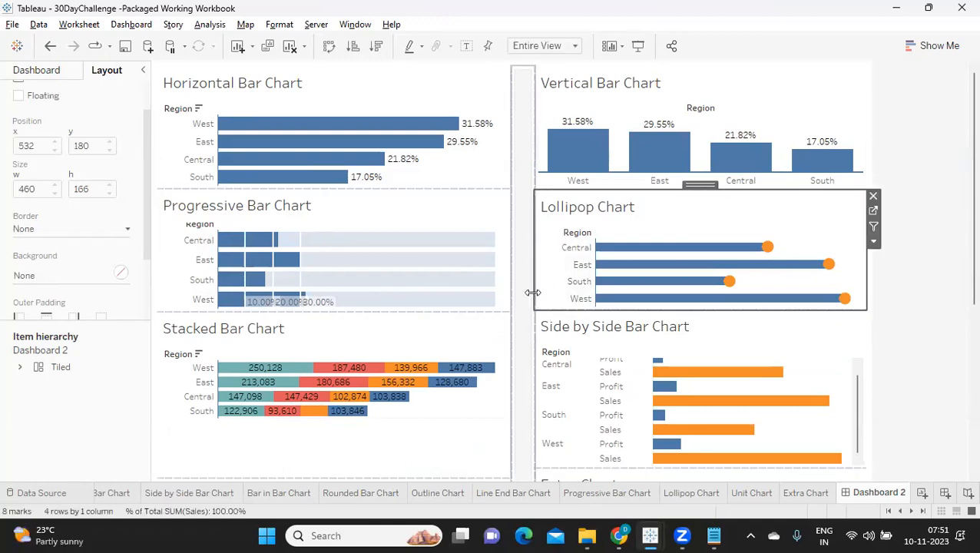
Increase the height of the Lollipop Chart tile to about 170 px.
left_click_drag(545, 307, 543, 309)
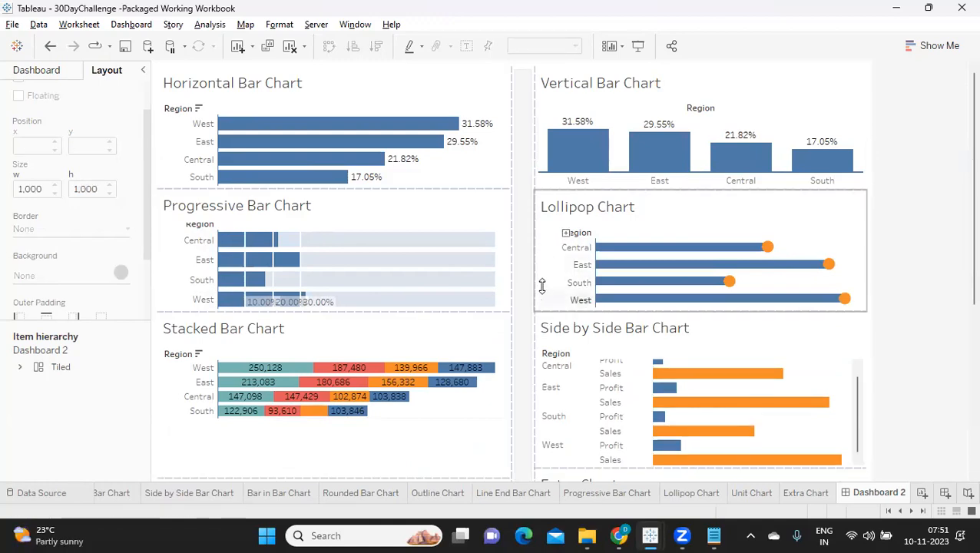
left_click(546, 281)
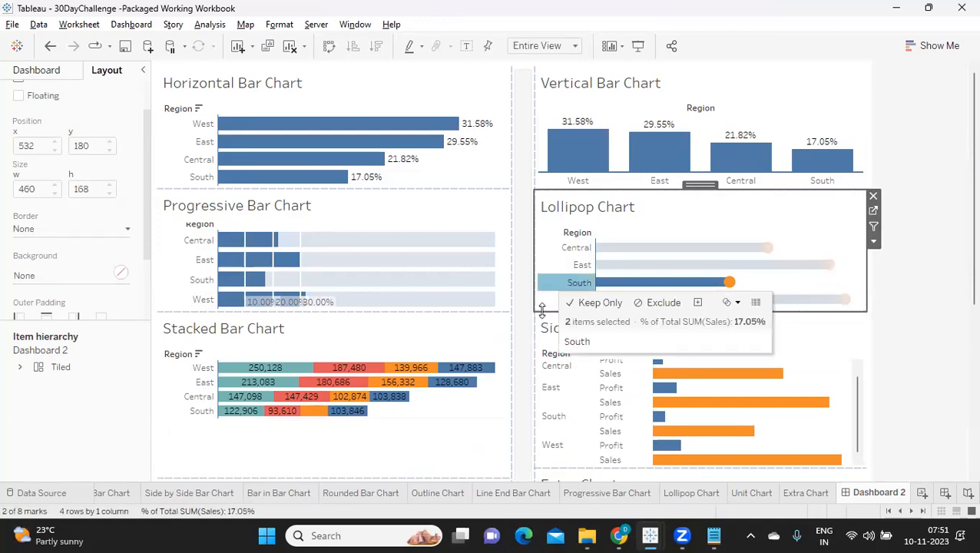
left_click(542, 311)
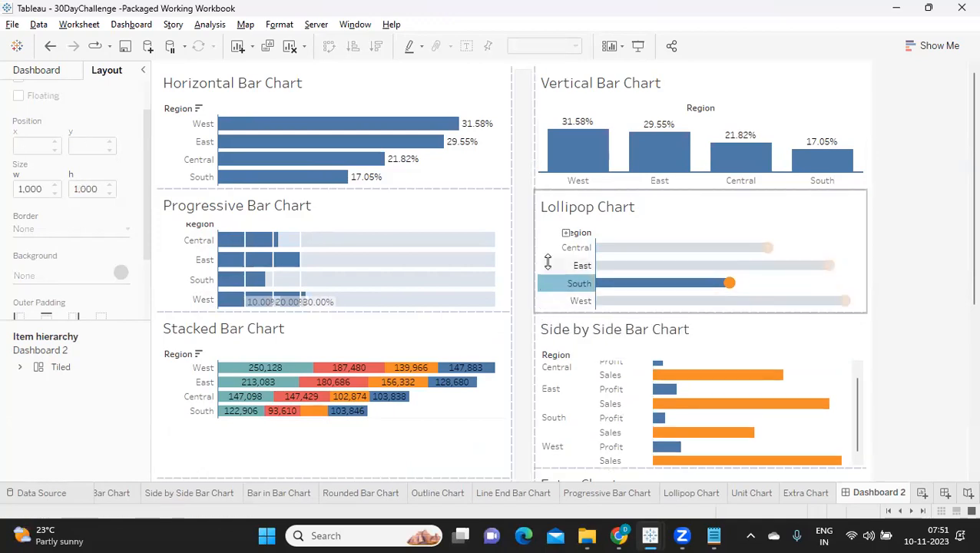
left_click(547, 263)
Set the Stacked Bar Chart tile's fit to Entire View.
scroll(457, 388, "down", 1)
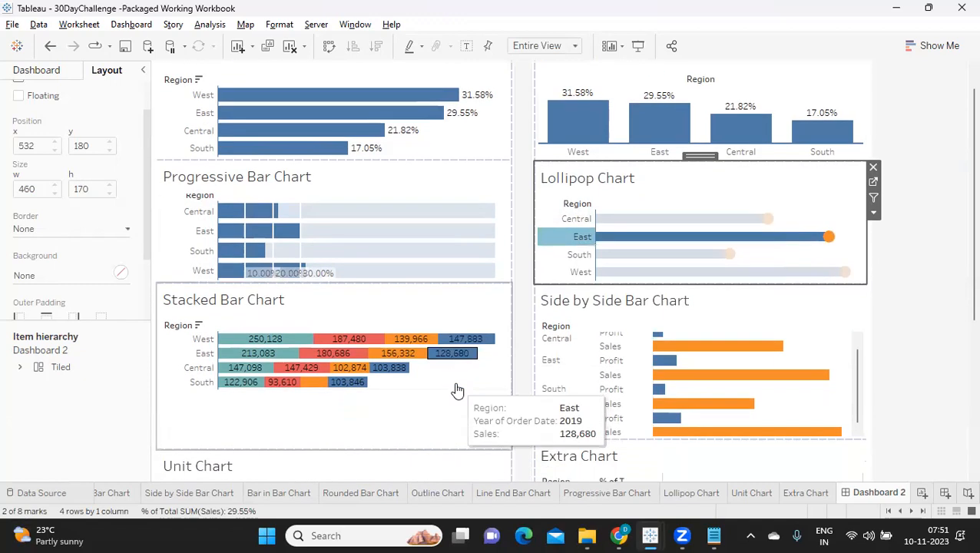
scroll(457, 390, "down", 4)
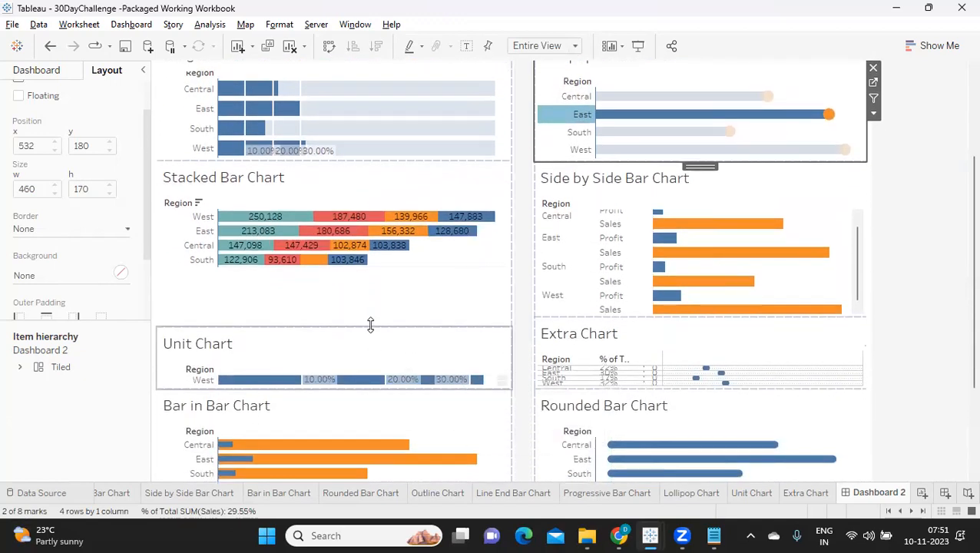
left_click(370, 309)
left_click(518, 211)
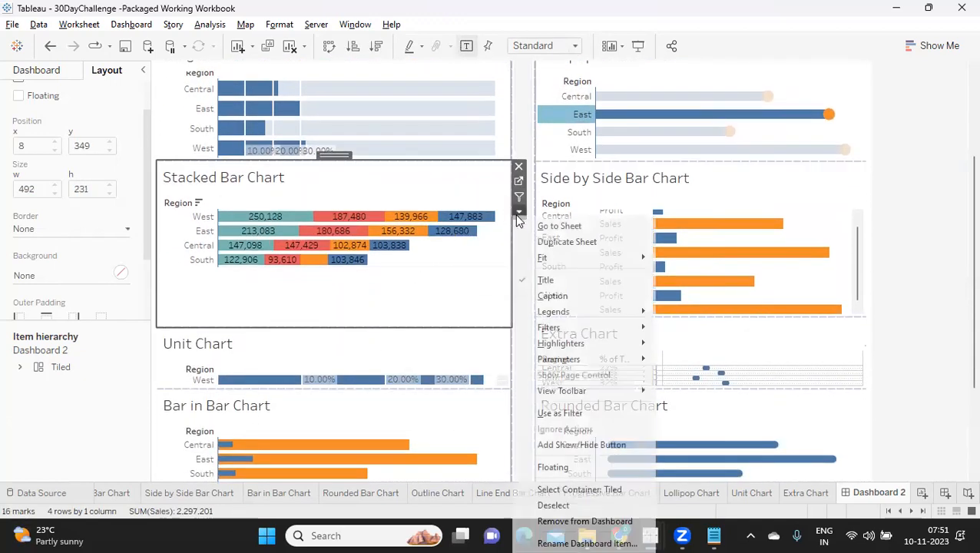
mouse_move(582, 258)
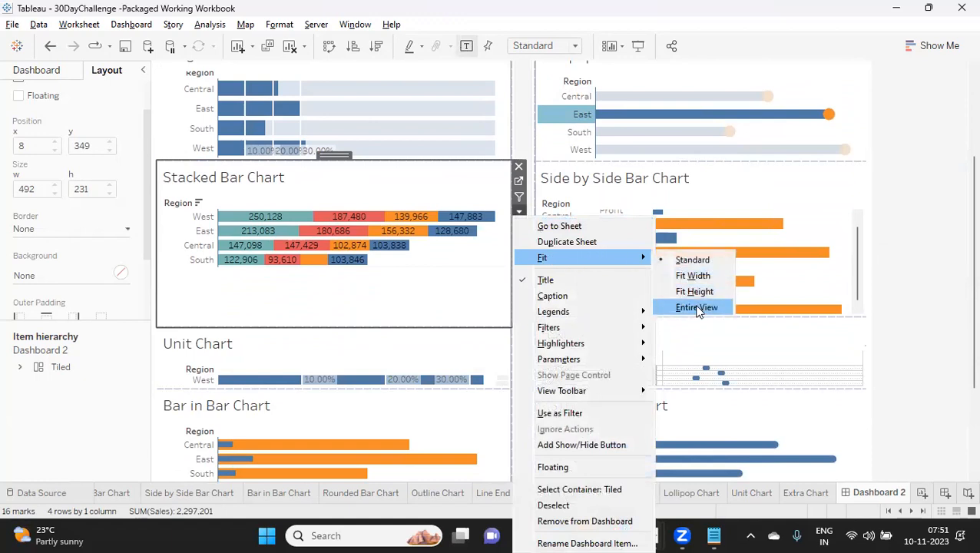
left_click(696, 308)
Shorten the Stacked Bar Chart tile to about 169 px high.
left_click_drag(296, 326, 313, 275)
left_click(171, 235)
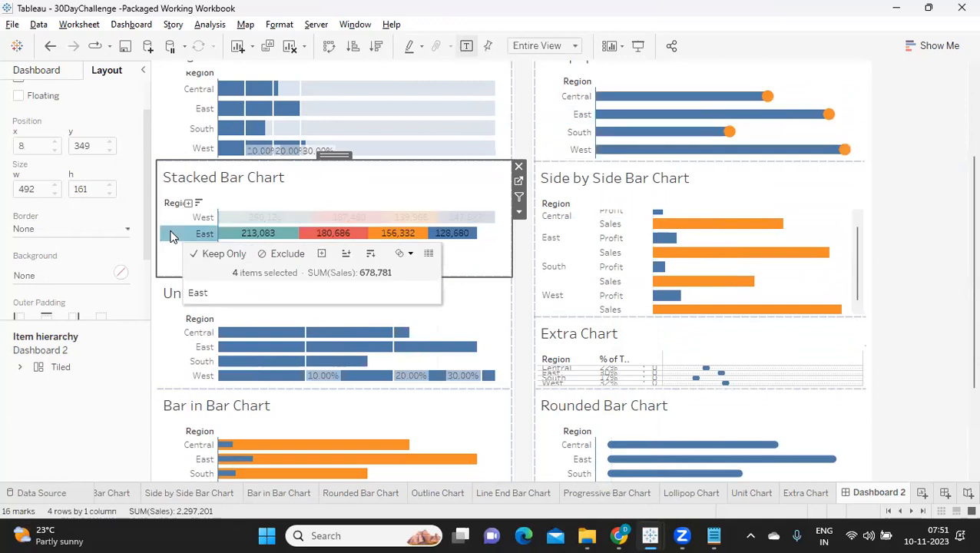
left_click_drag(166, 278, 169, 280)
left_click(171, 269)
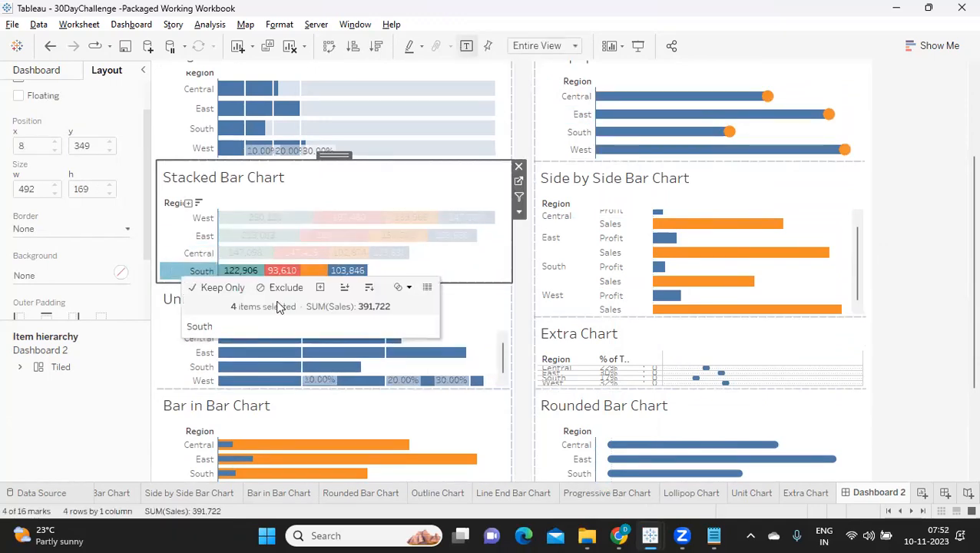
Shorten the Side by Side Bar Chart tile to about 170 px, level with the Stacked Bar Chart's lower edge.
left_click(555, 257)
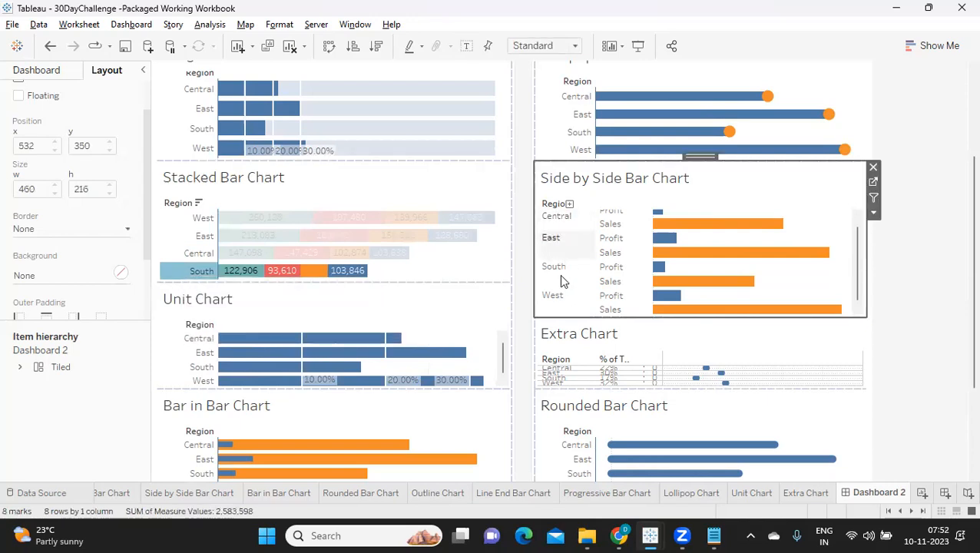
left_click_drag(566, 319, 576, 288)
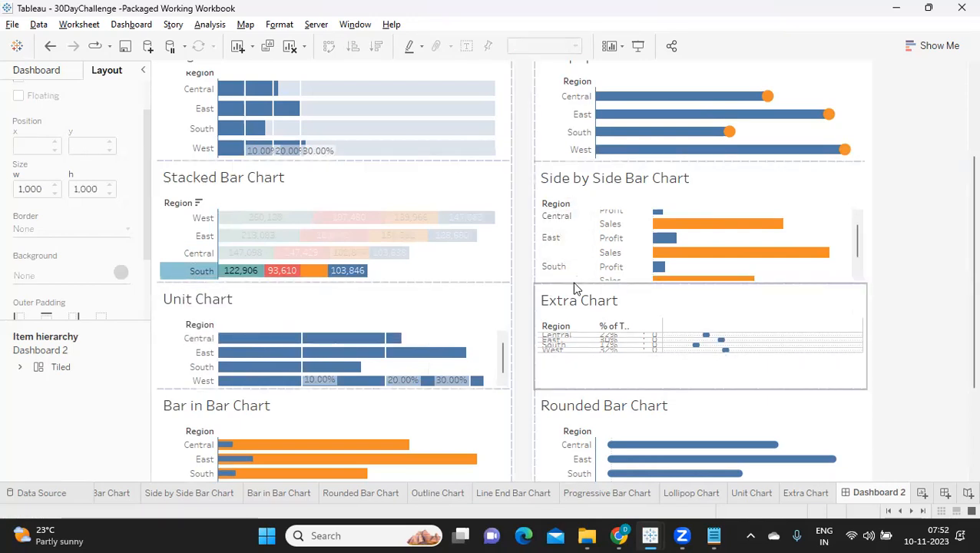
left_click(551, 238)
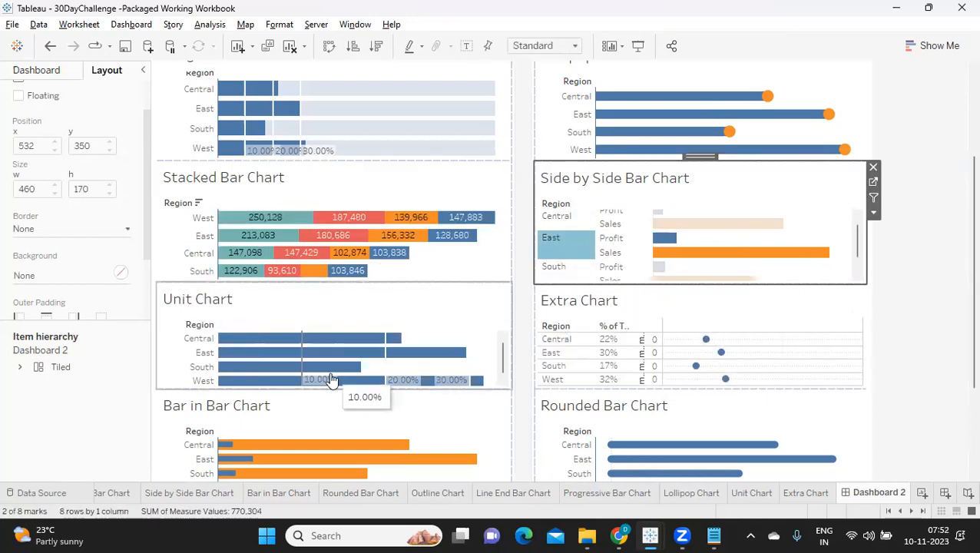
Remove the light grey vertical separator between the two chart columns from the dashboard.
scroll(864, 321, "up", 2)
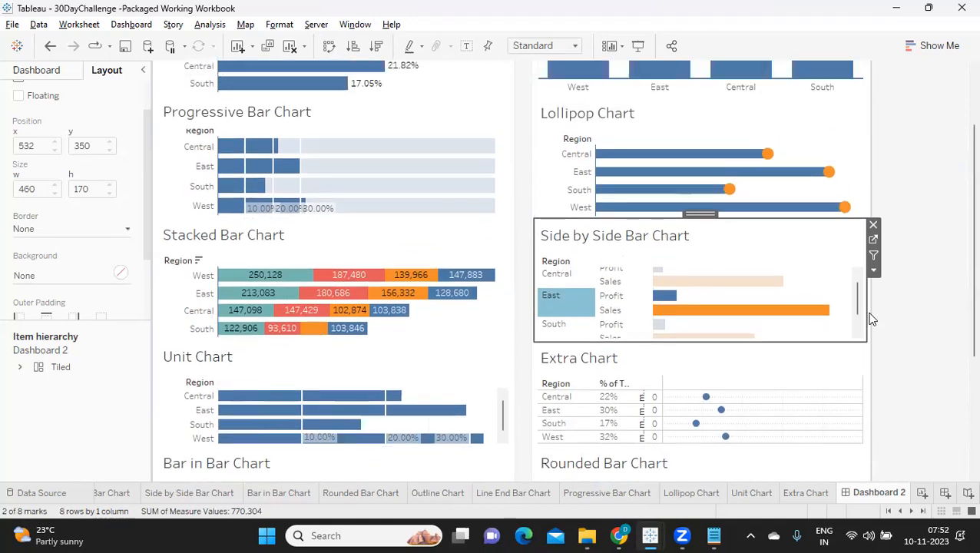
scroll(870, 319, "up", 3)
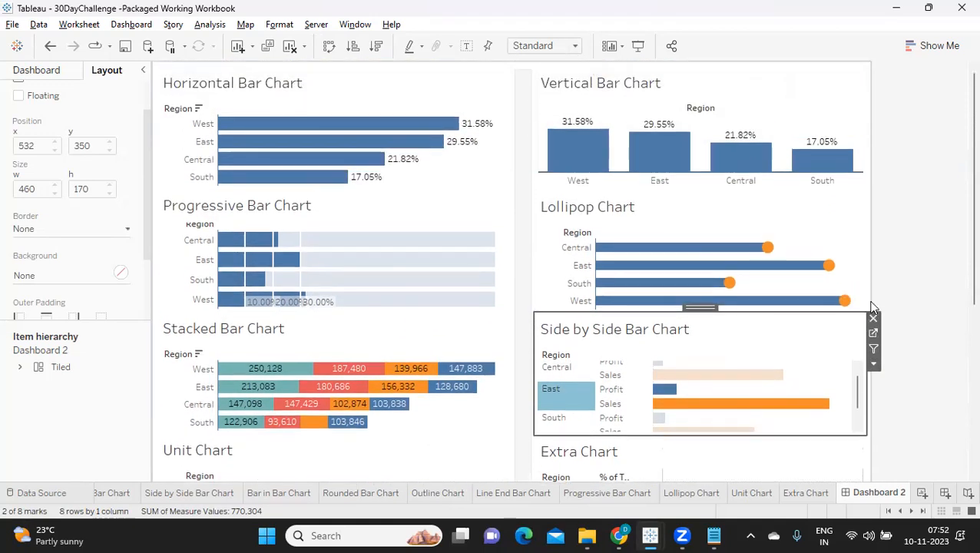
left_click(522, 186)
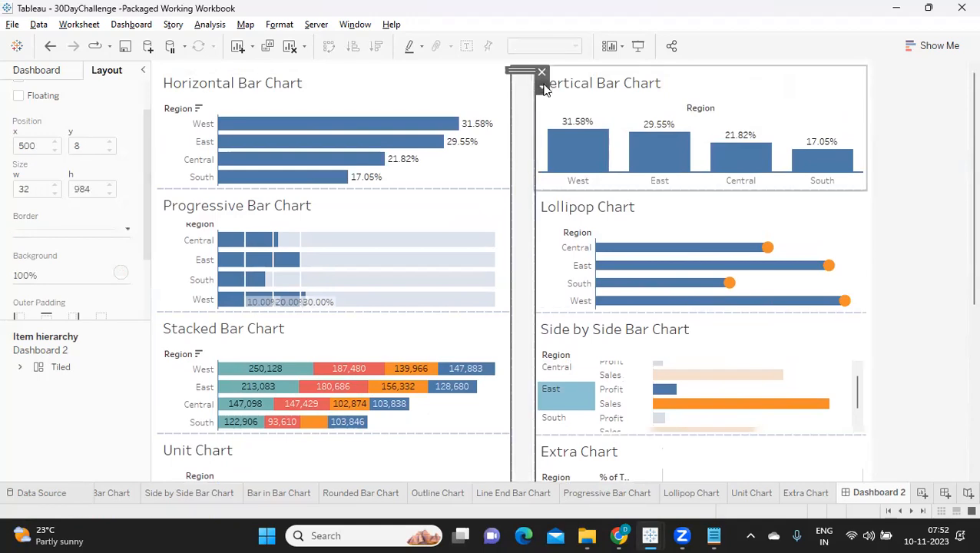
left_click(543, 74)
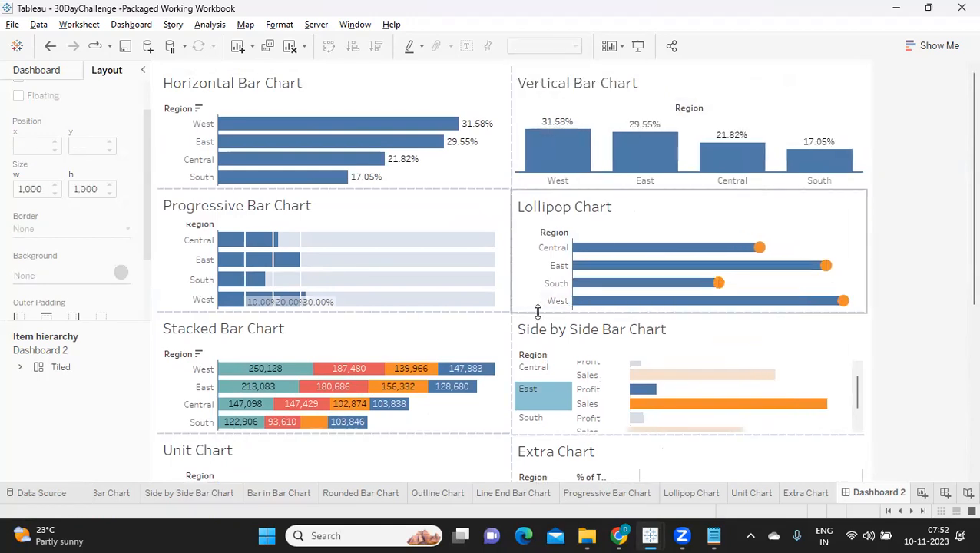
Align the lower edges of the Lollipop Chart and Side by Side Bar Chart tiles with their neighbours in the first column.
left_click_drag(539, 311, 539, 309)
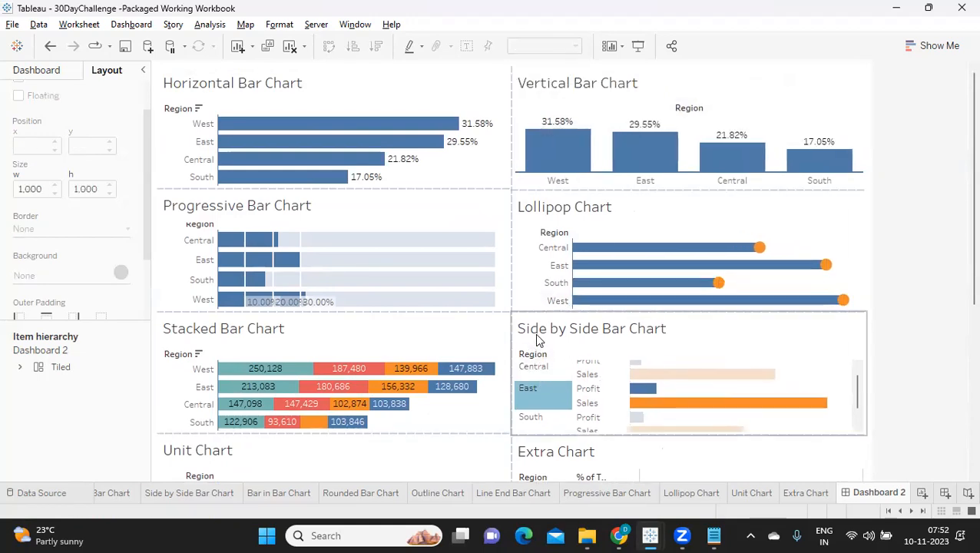
left_click(539, 341)
left_click_drag(529, 435, 531, 434)
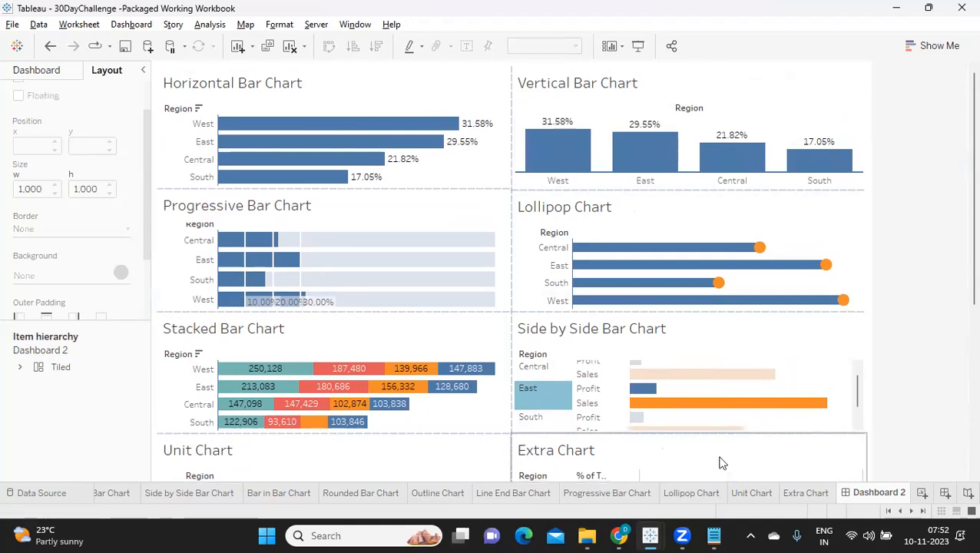
Set the Side by Side Bar Chart tile's fit to Entire View.
scroll(920, 351, "down", 5)
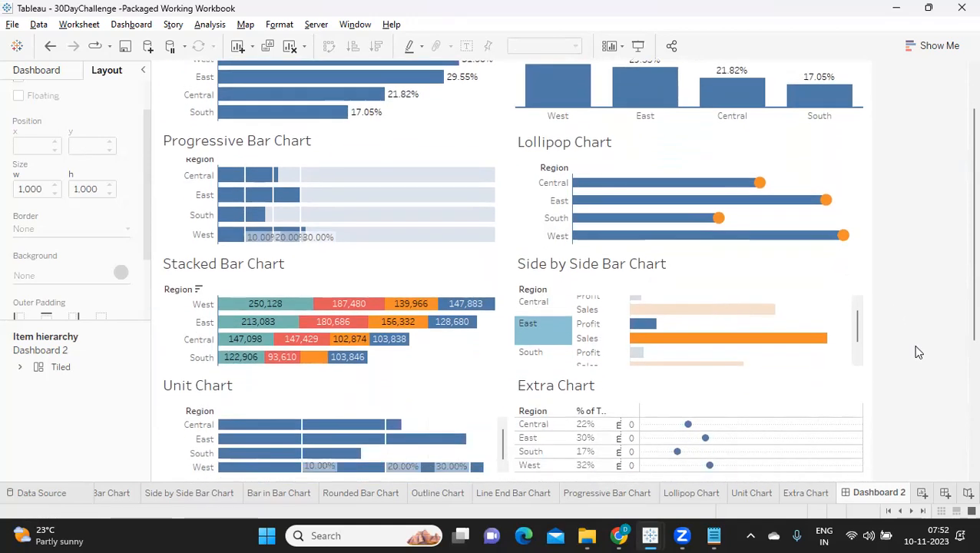
left_click(849, 221)
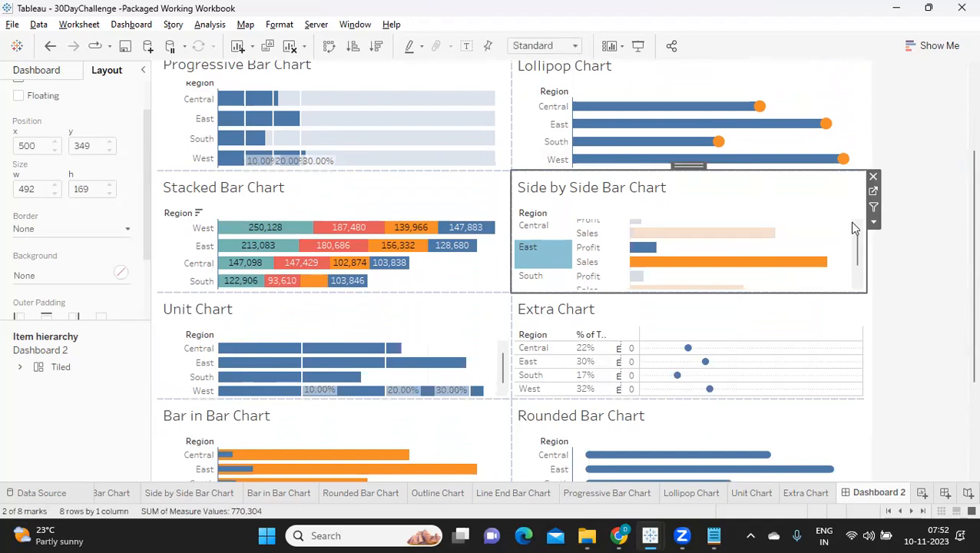
left_click(873, 222)
mouse_move(866, 257)
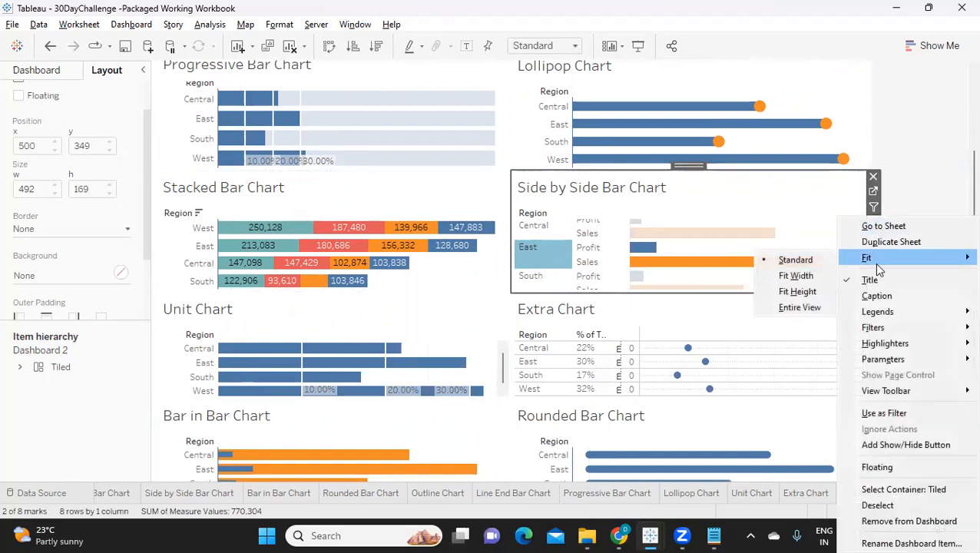
left_click(802, 308)
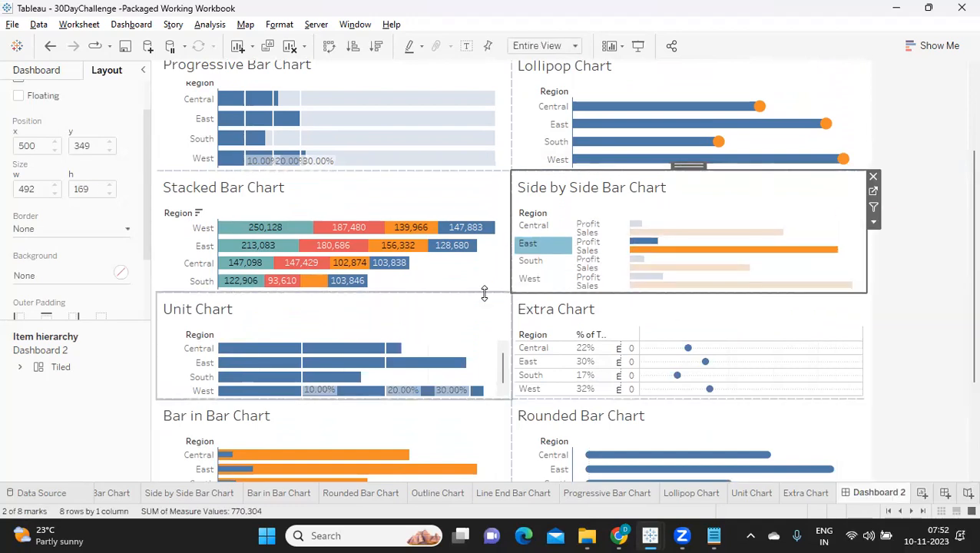
Try to increase the height of the Unit Chart tile by moving its lower edge.
left_click(303, 311)
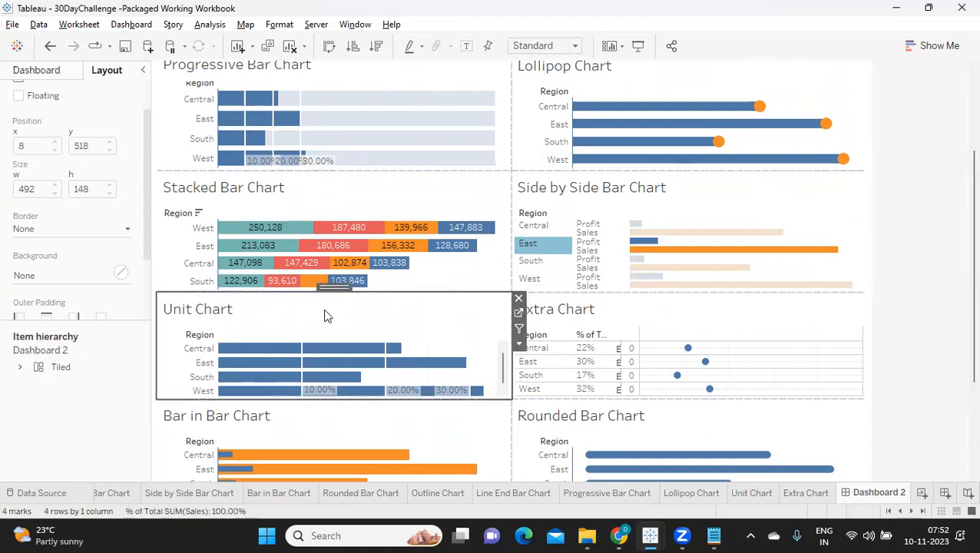
left_click(210, 400)
left_click_drag(211, 401, 210, 405)
left_click(188, 396)
left_click(178, 377)
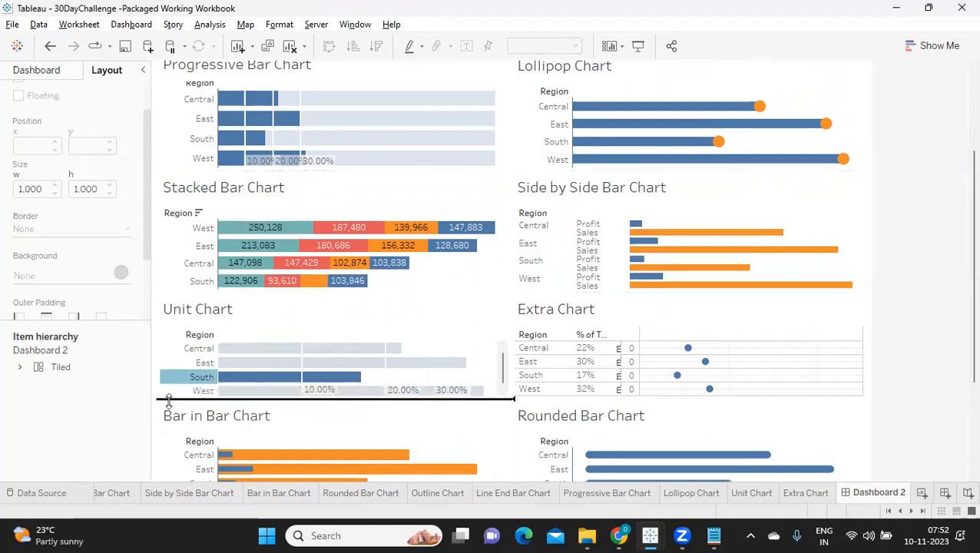
left_click(189, 324)
left_click_drag(183, 395, 183, 405)
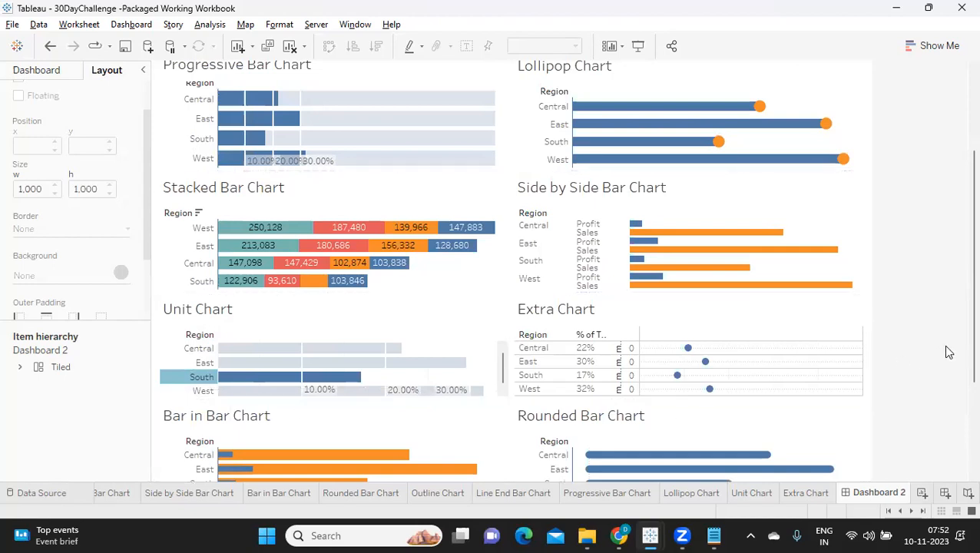
Shorten the Rounded Bar Chart tile so its lower edge is level with the Bar in Bar Chart's.
scroll(955, 347, "down", 3)
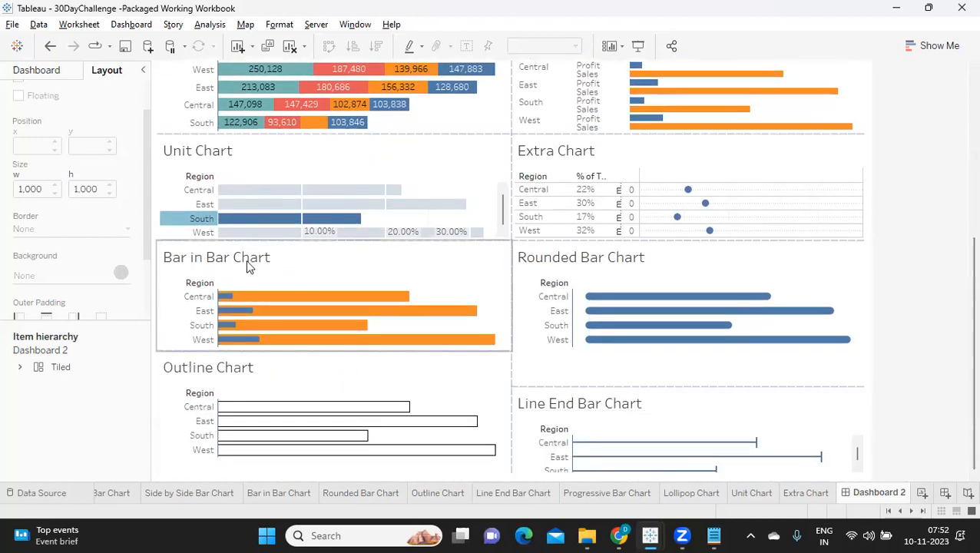
left_click(248, 263)
left_click(165, 160)
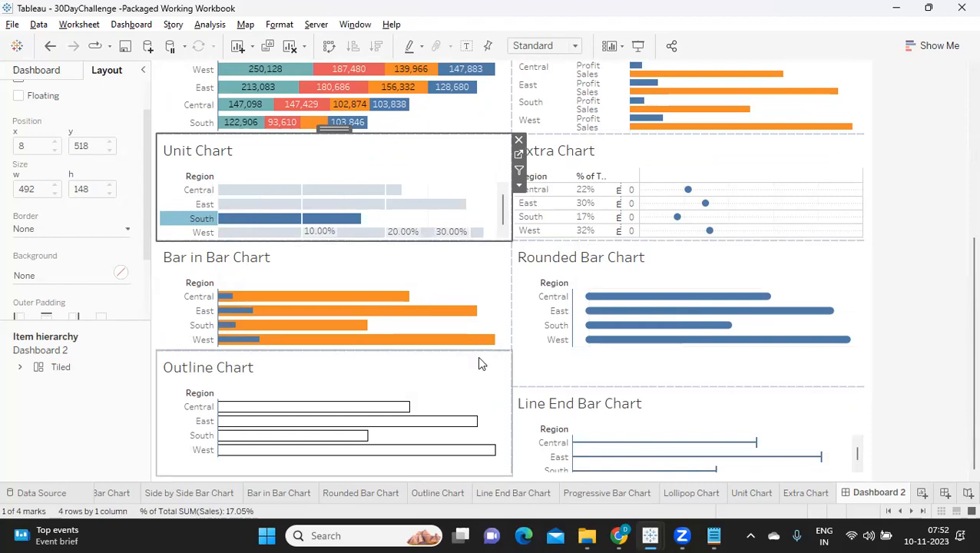
left_click(431, 286)
left_click(558, 282)
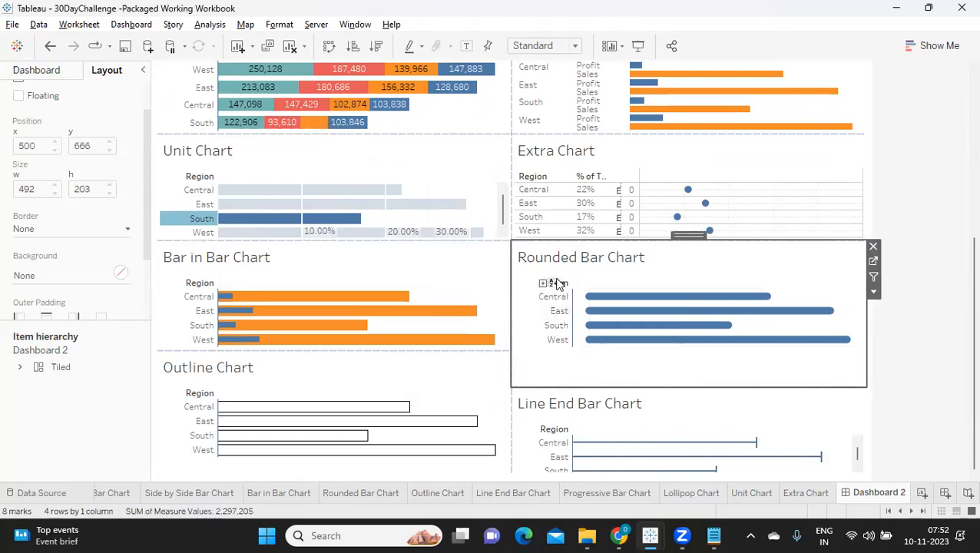
left_click_drag(531, 387, 543, 350)
left_click(431, 382)
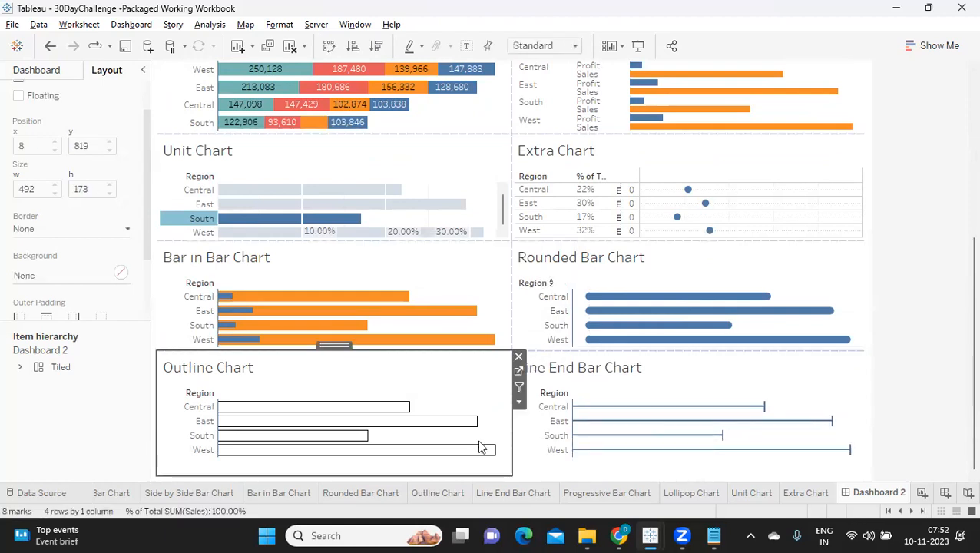
Increase the height of the Extra Chart tile to about 165 px.
left_click(535, 158)
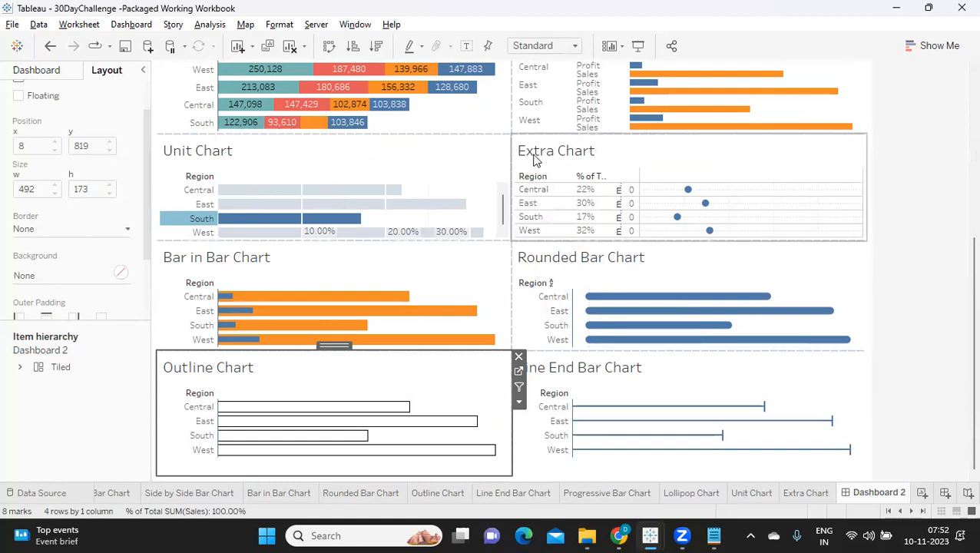
left_click_drag(525, 238, 524, 247)
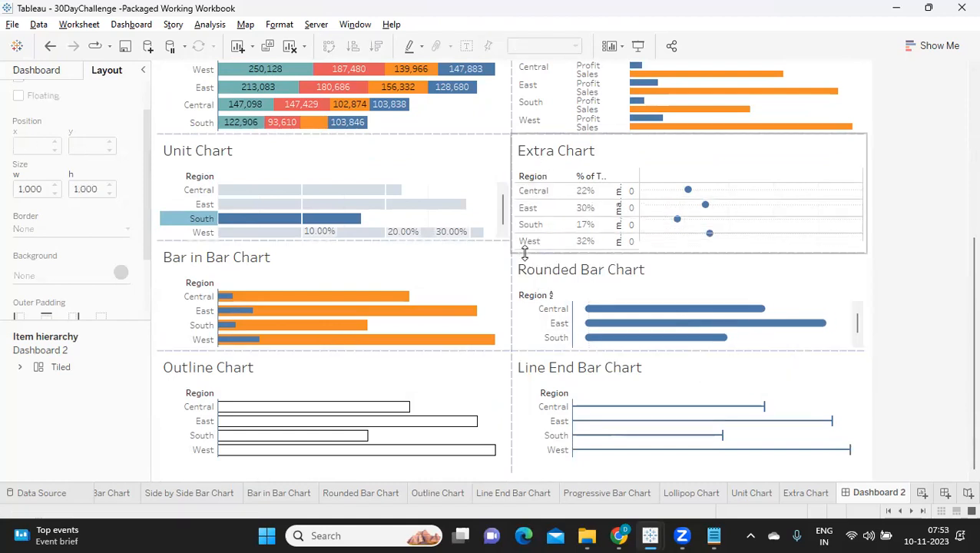
left_click(534, 159)
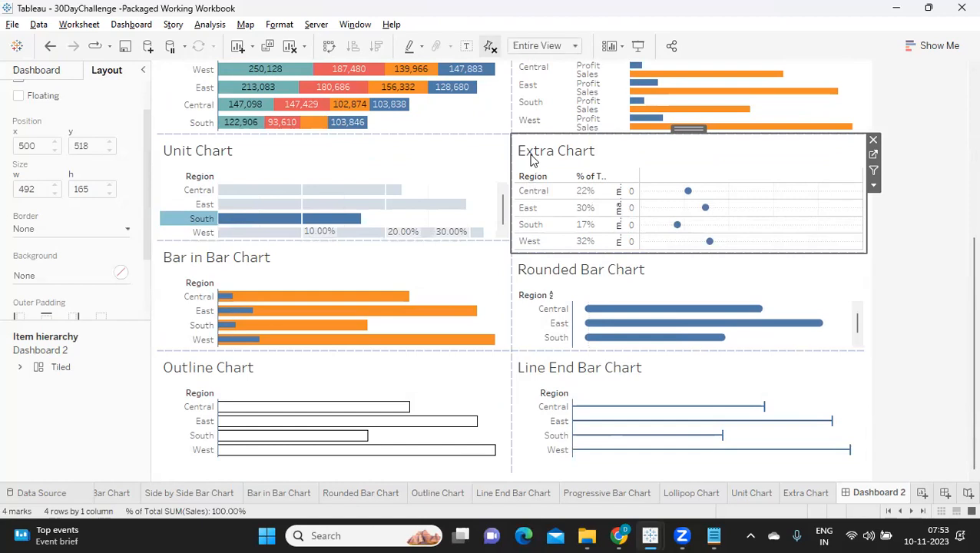
Increase the height of the Unit Chart tile to about 165 px, level with the Extra Chart's lower edge.
left_click(411, 161)
left_click_drag(360, 241, 361, 254)
left_click(380, 168)
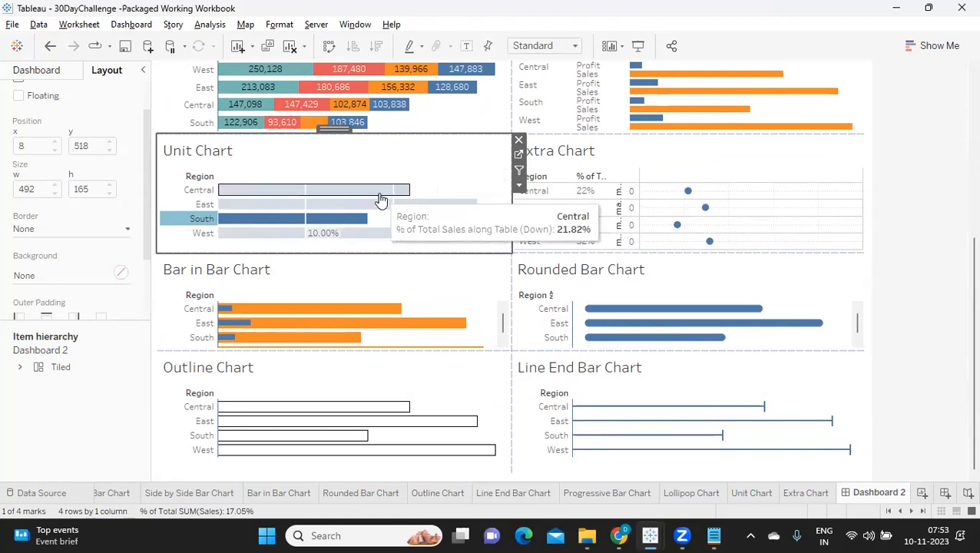
Try a slightly taller Extra Chart tile, and bring its lower edge back level with the Unit Chart's.
left_click_drag(520, 250, 515, 260)
left_click(528, 161)
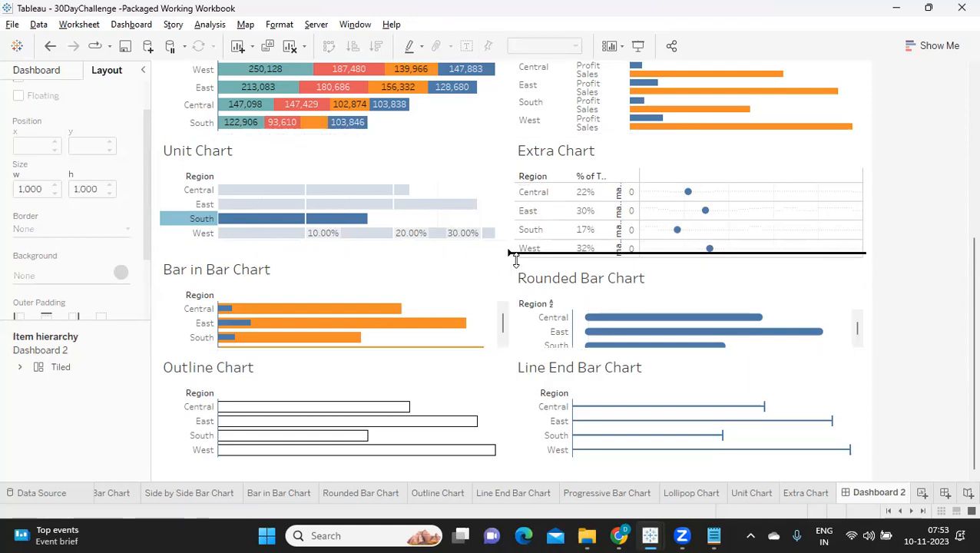
mouse_move(515, 263)
left_mouse_down()
mouse_move(512, 234)
mouse_move(511, 255)
left_mouse_up()
left_click(525, 176)
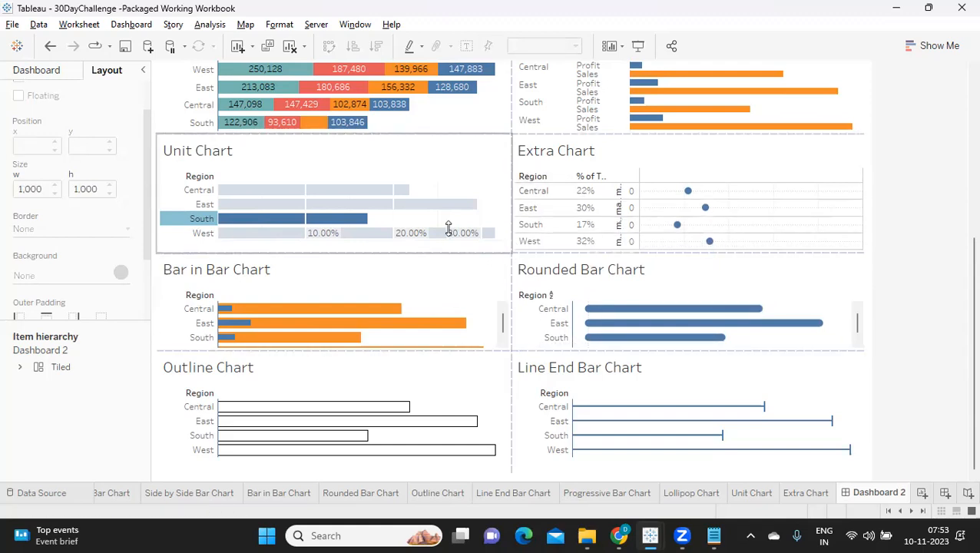
Increase the Bar in Bar Chart tile's height to 166 px and lengthen the Rounded Bar Chart tile to the same lower edge.
left_click(457, 172)
left_click(420, 276)
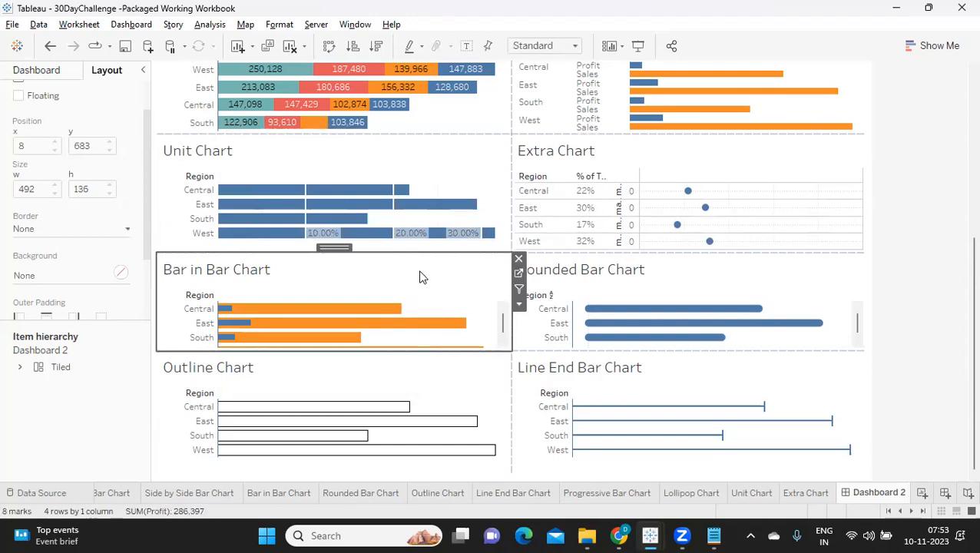
left_click_drag(398, 346, 391, 367)
left_click(386, 268)
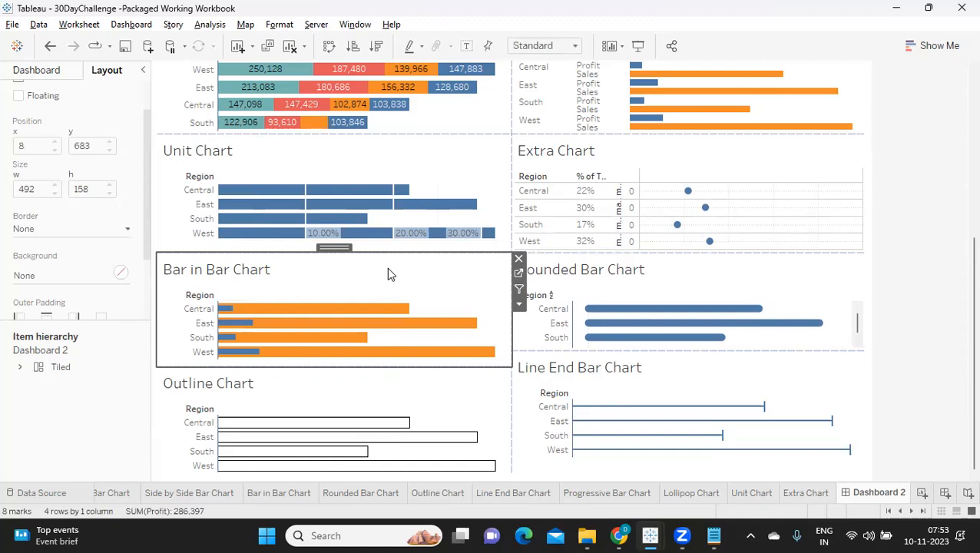
left_click_drag(386, 367, 387, 372)
left_click(389, 280)
left_click(517, 289)
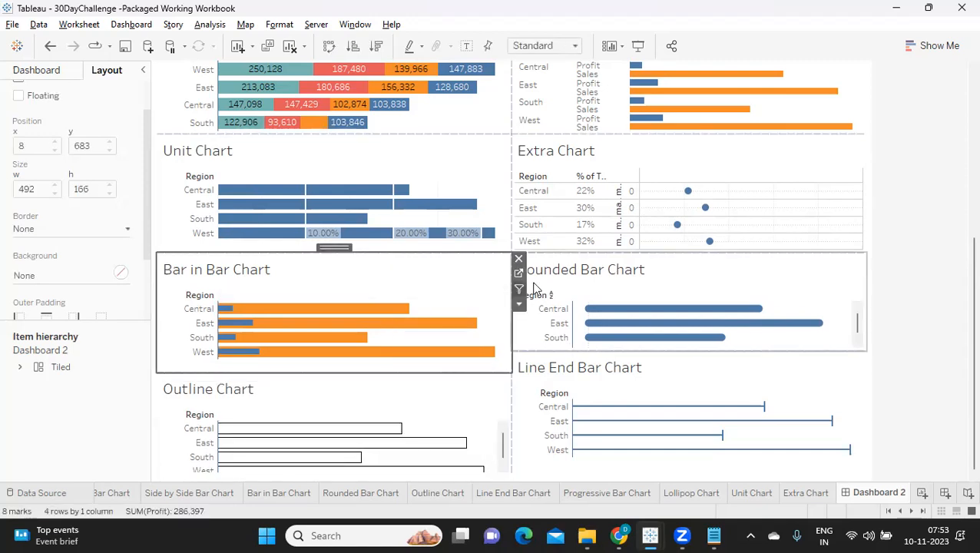
left_click_drag(542, 350, 536, 373)
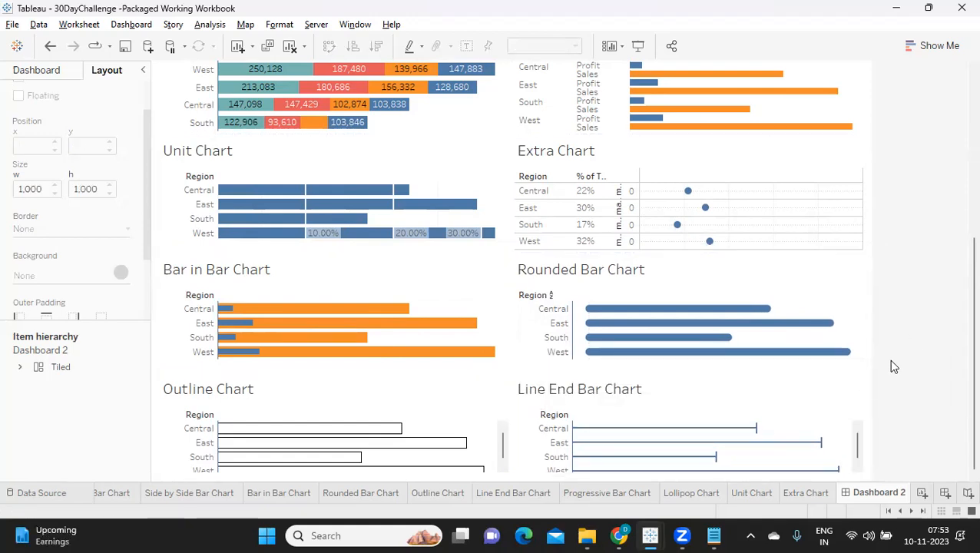
Open the title formatting options for the Horizontal Bar Chart.
scroll(891, 455, "up", 5)
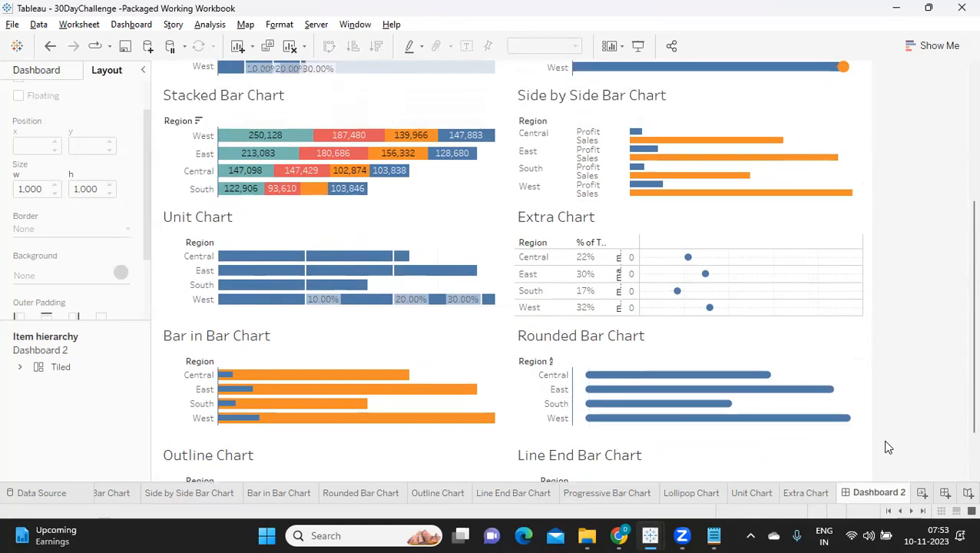
scroll(889, 446, "up", 3)
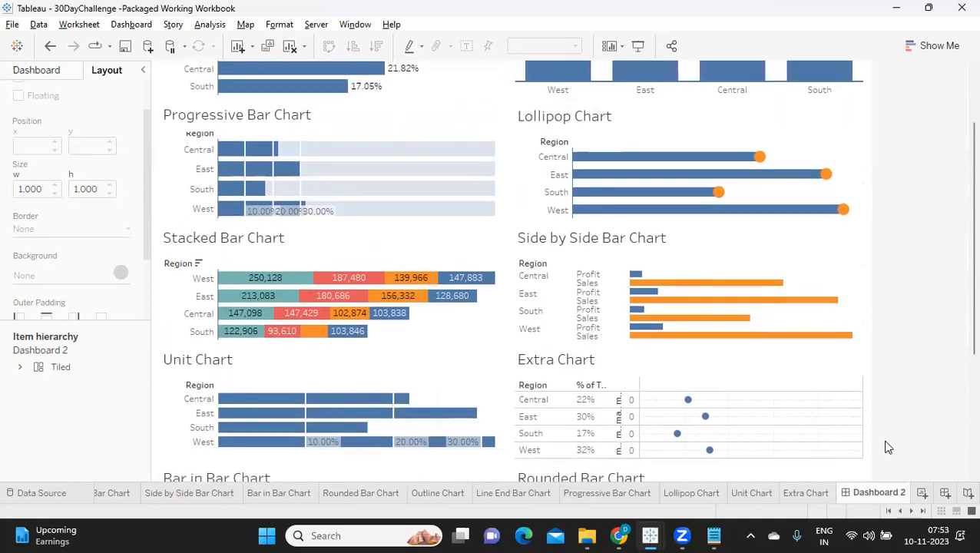
scroll(888, 447, "up", 1)
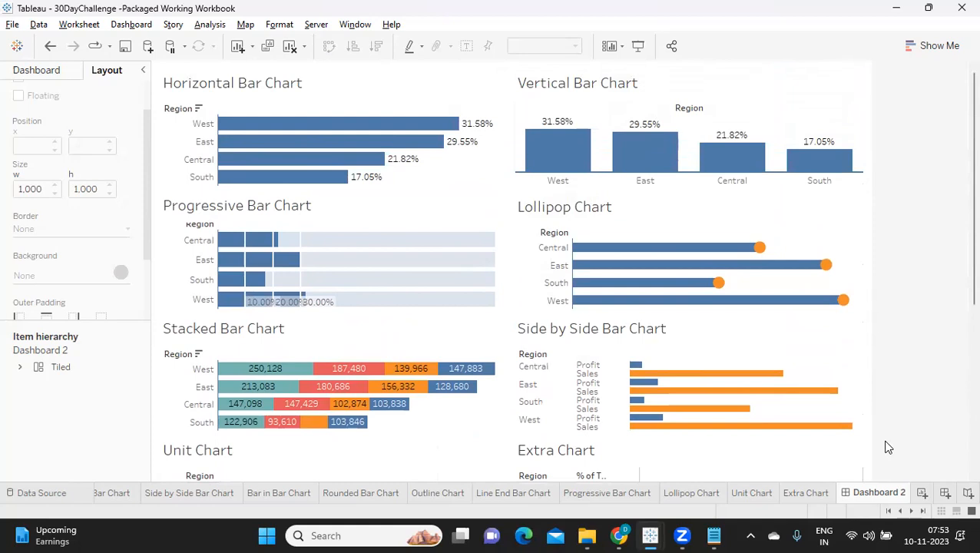
right_click(222, 87)
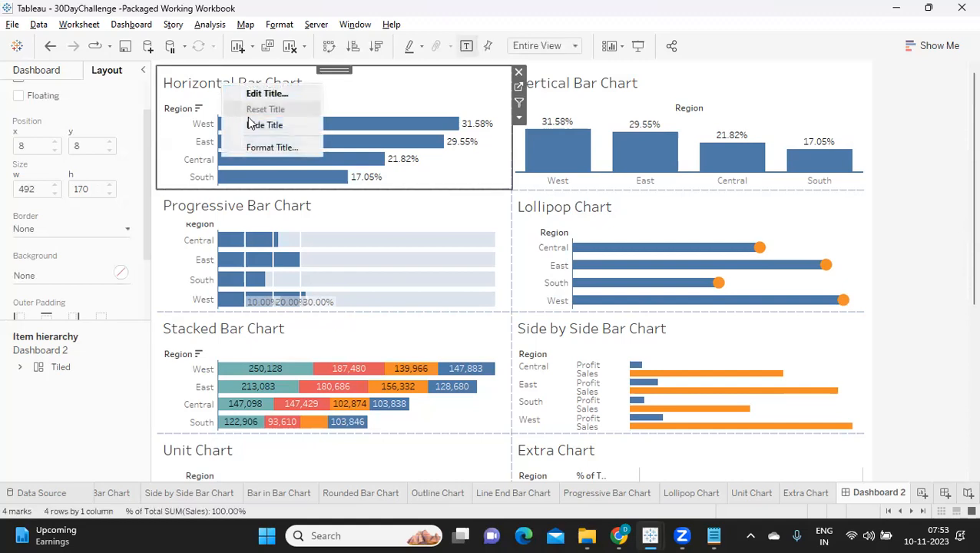
left_click(271, 149)
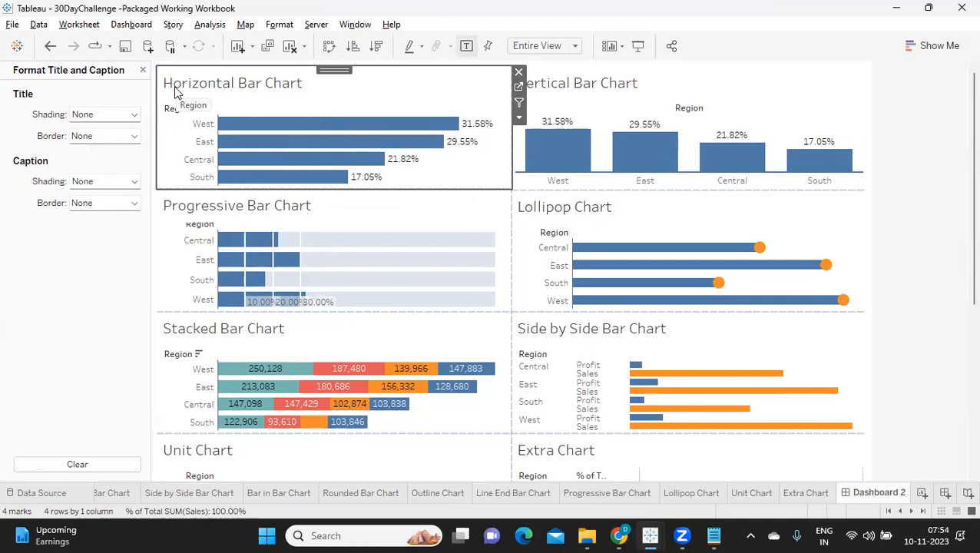
Try shading the Horizontal Bar Chart's title muted blue #809ebf, and the blue #4e79a7 sampled from its bars.
left_click(91, 116)
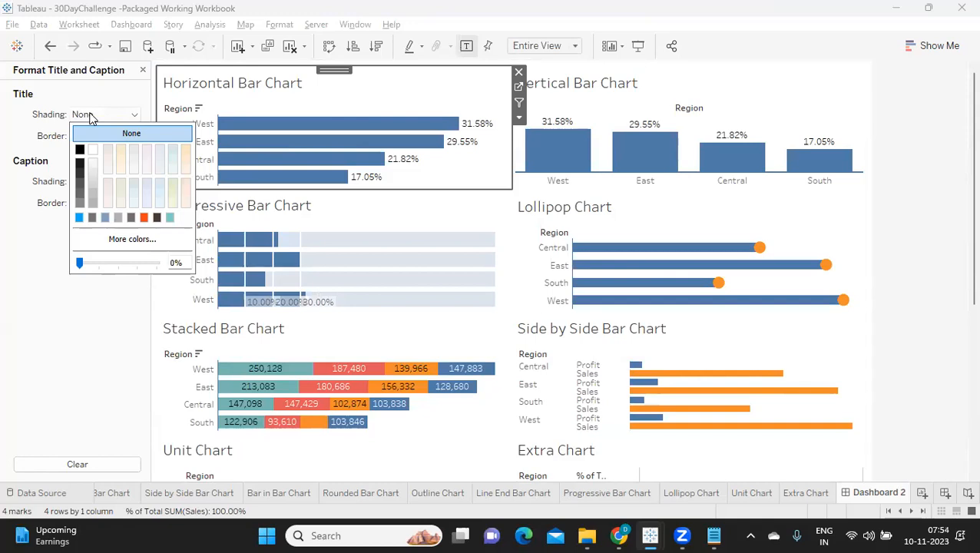
left_click(104, 218)
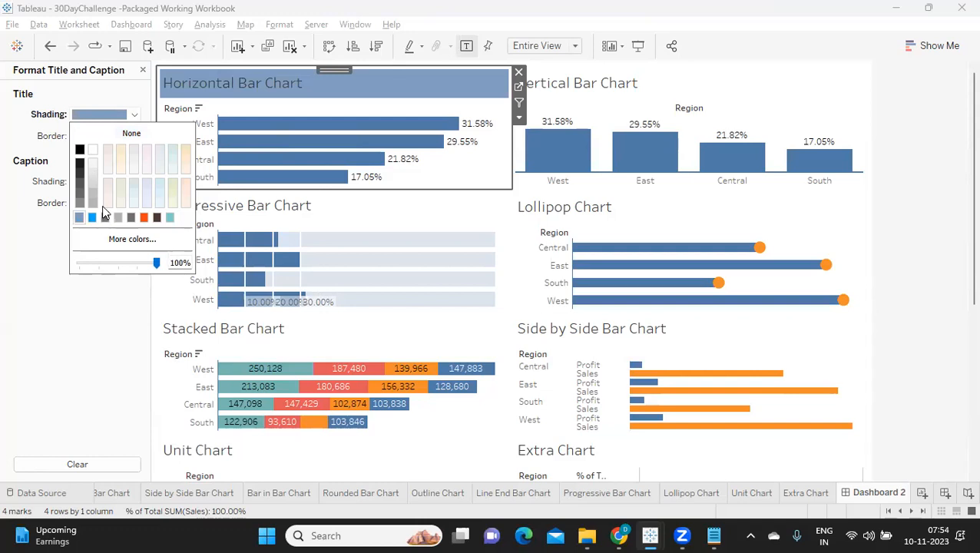
mouse_move(264, 132)
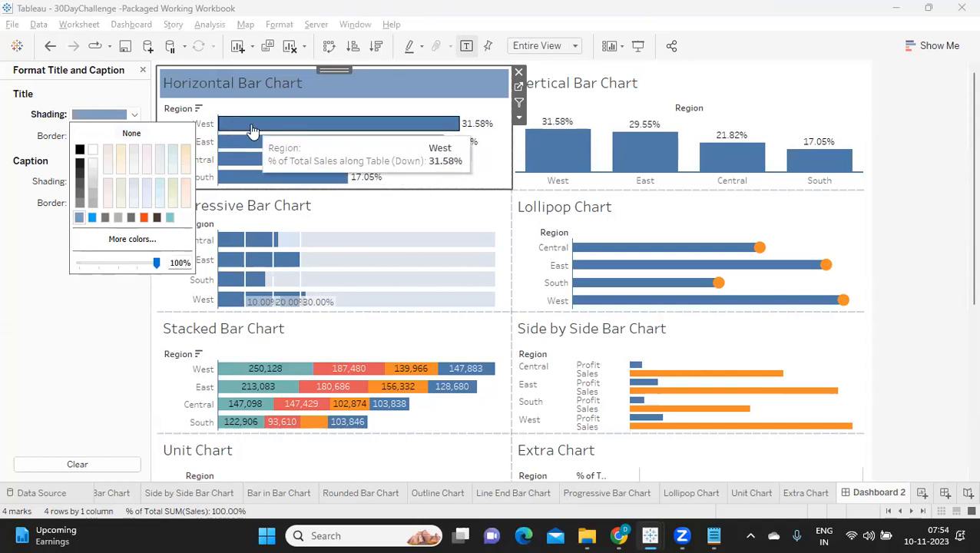
left_click(139, 239)
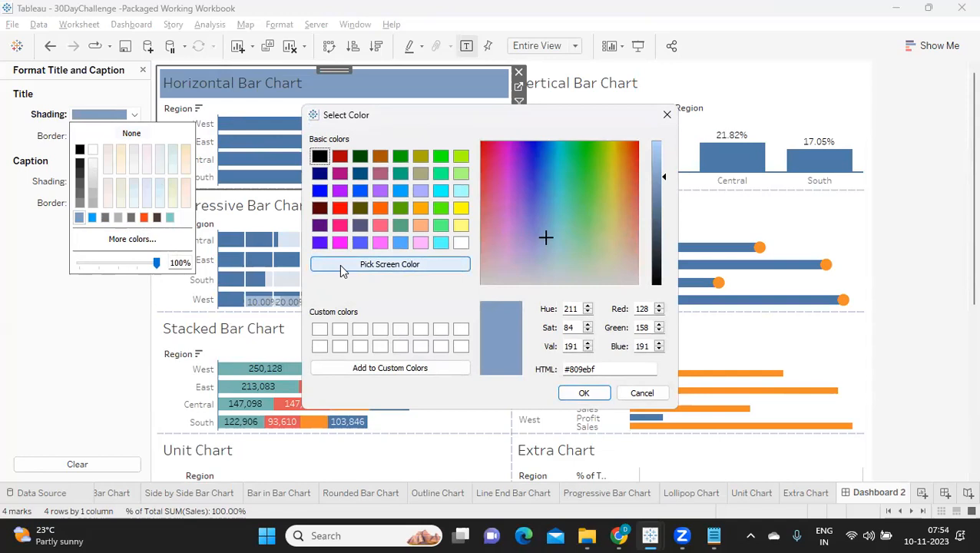
left_click(341, 265)
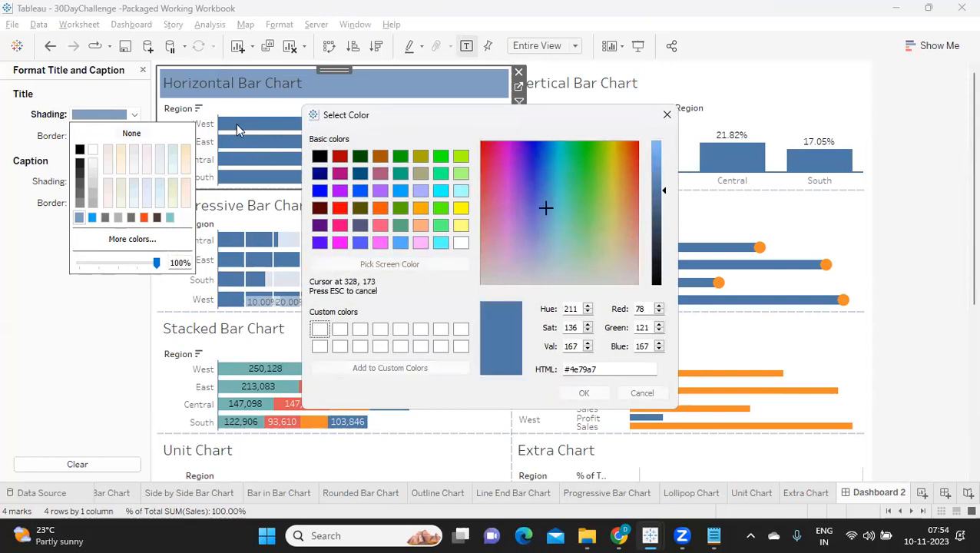
left_click(236, 131)
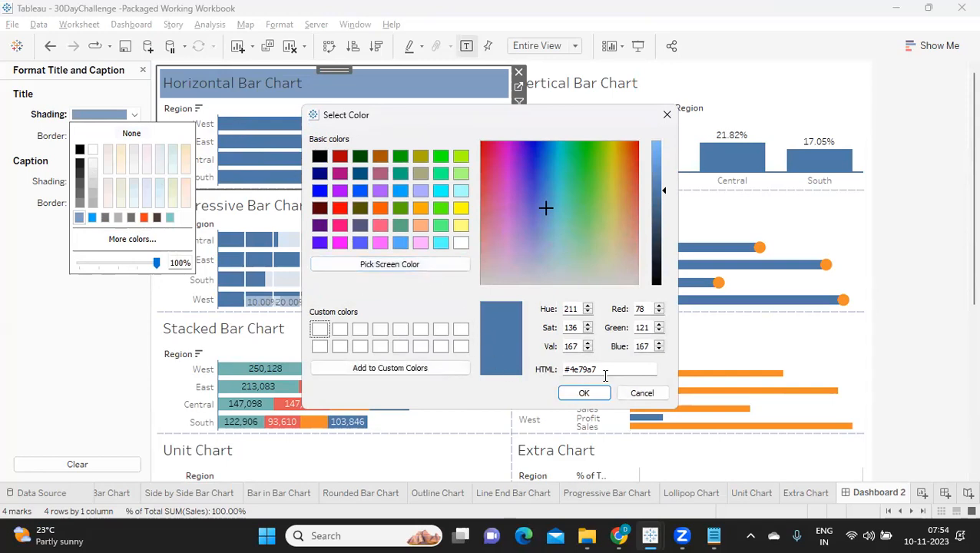
left_click_drag(608, 369, 558, 369)
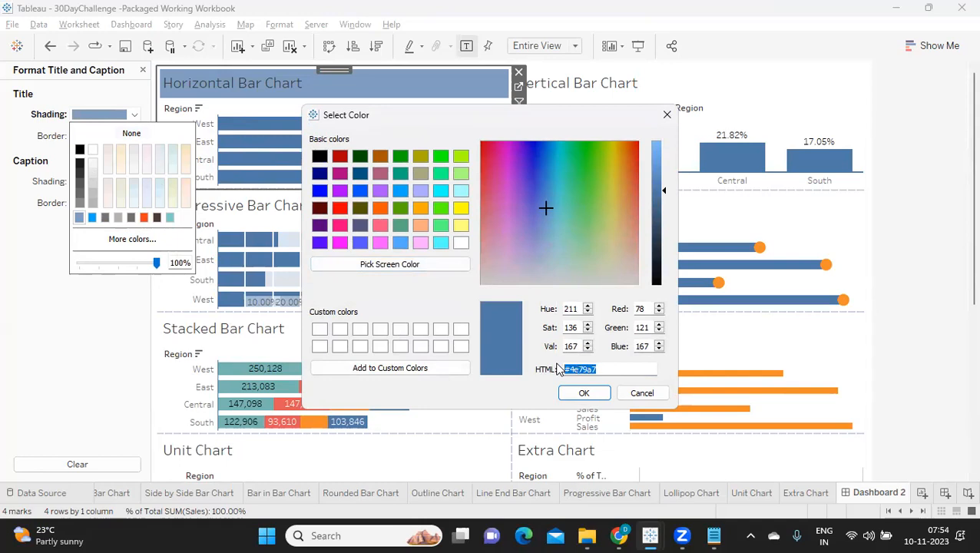
left_click(578, 391)
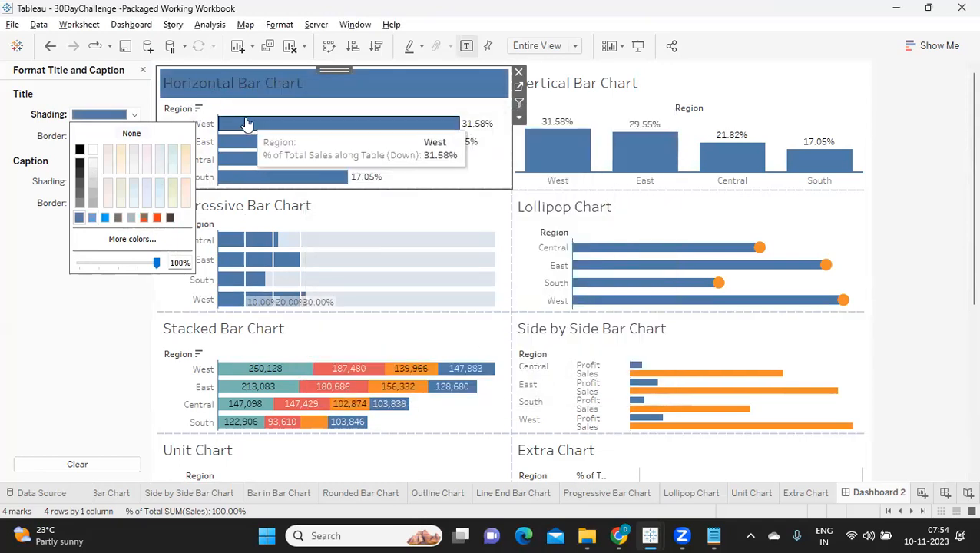
Try the blue title shading at 50% and 83% opacity, and return it to 100%.
left_click(119, 263)
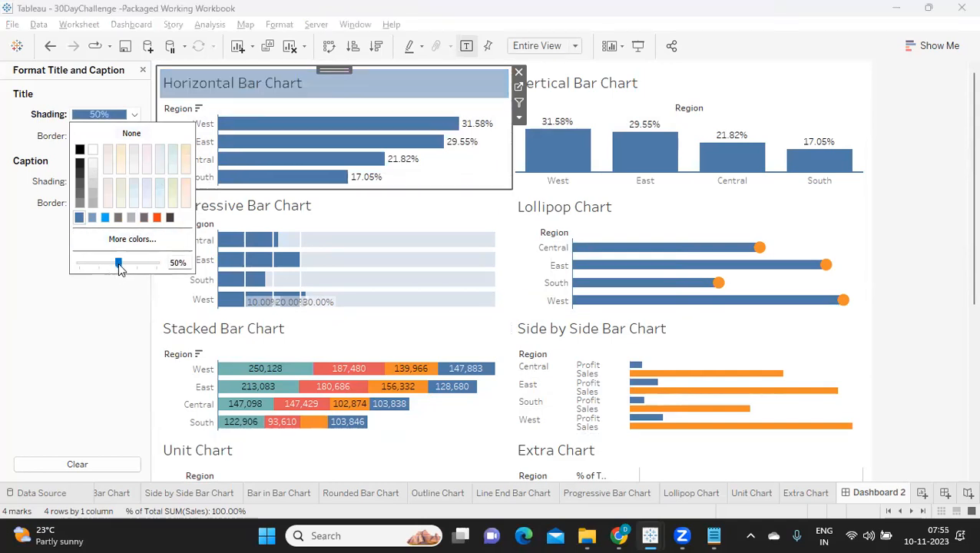
left_click(94, 313)
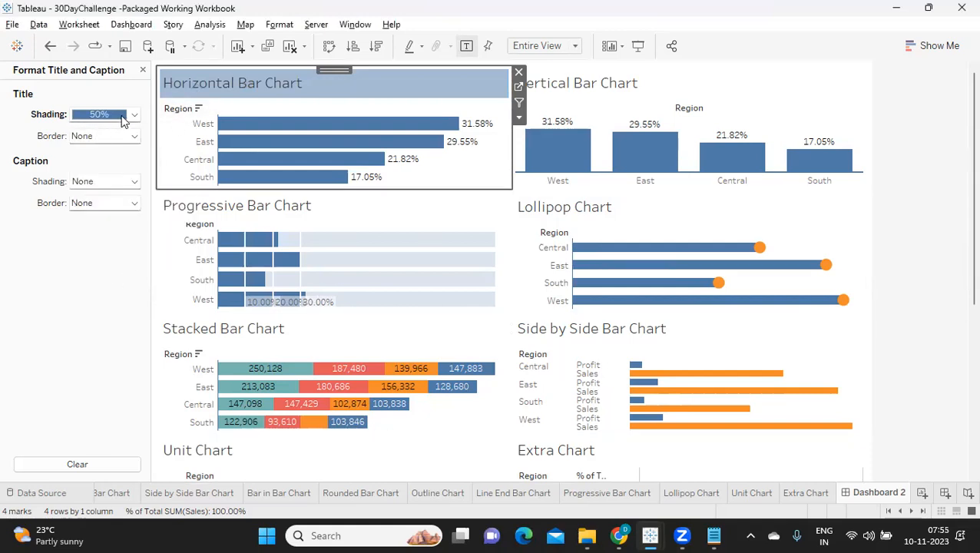
left_click(122, 116)
left_click_drag(118, 263, 144, 266)
left_click(64, 334)
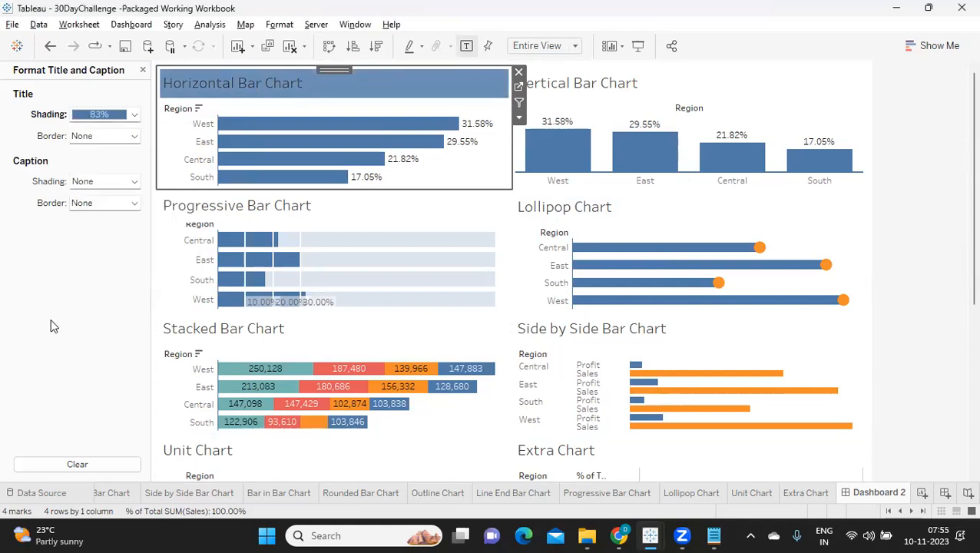
left_click(123, 115)
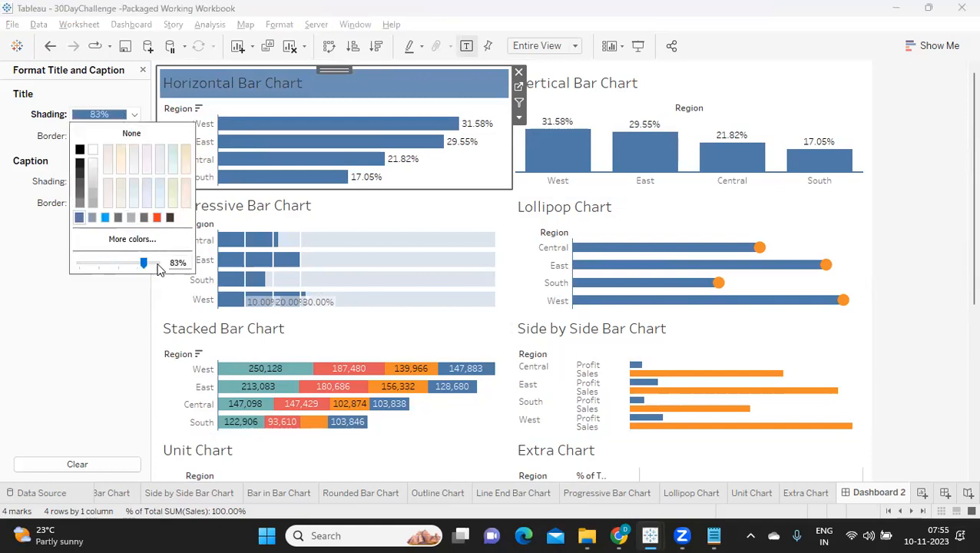
left_click(158, 265)
left_click(82, 307)
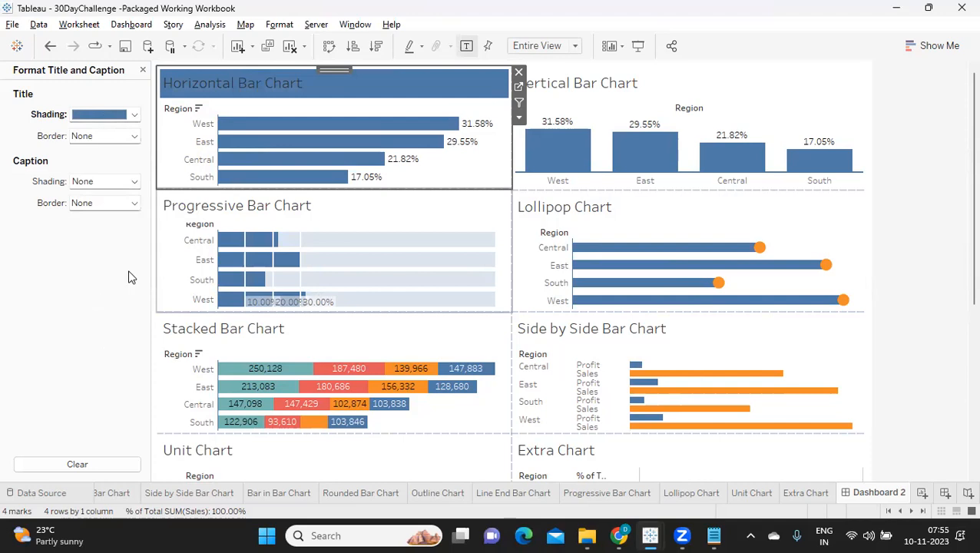
Try a medium grey shading on the Horizontal Bar Chart's title.
left_click(135, 113)
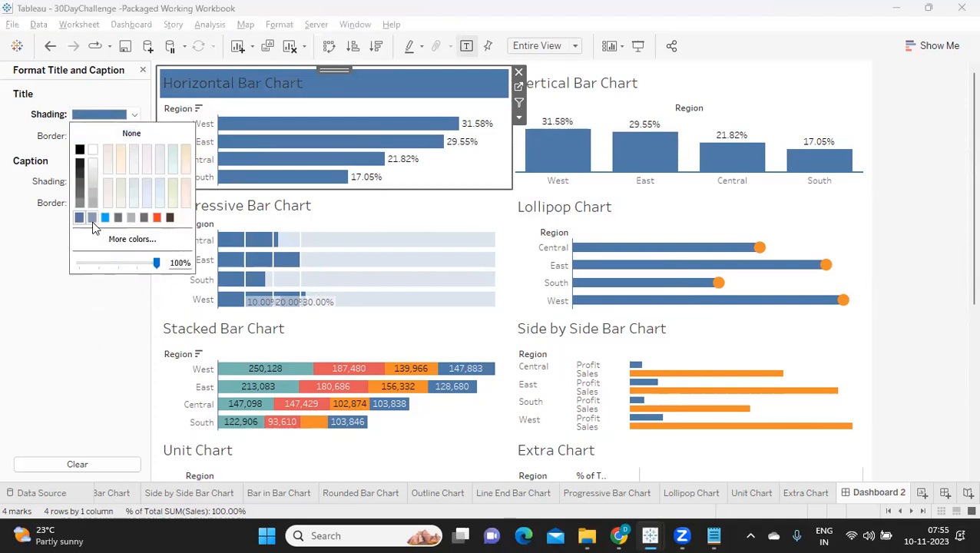
left_click(139, 219)
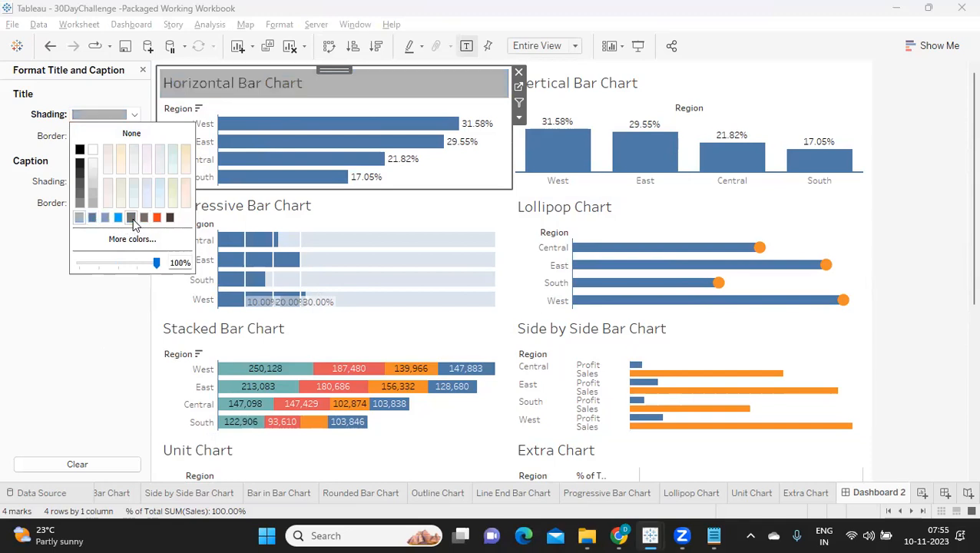
left_click(105, 307)
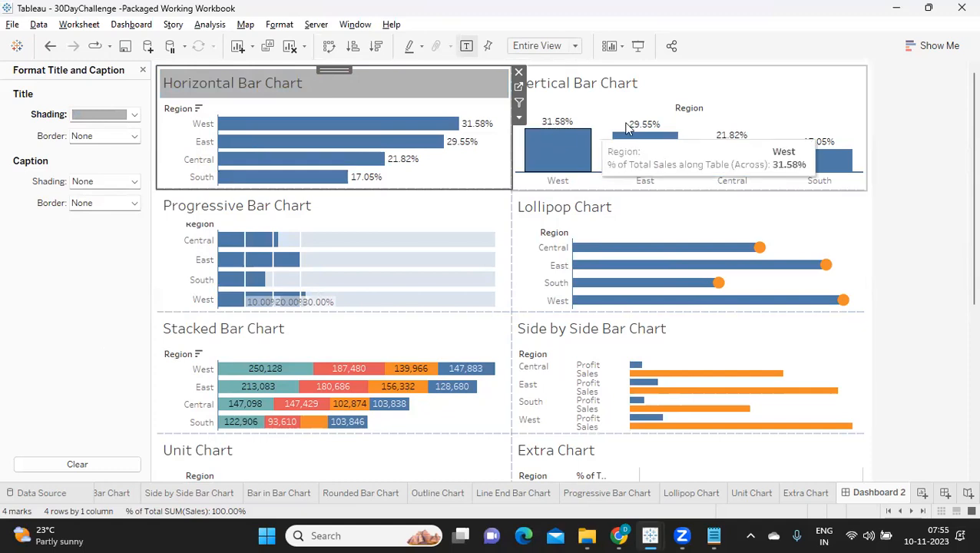
left_click(924, 127)
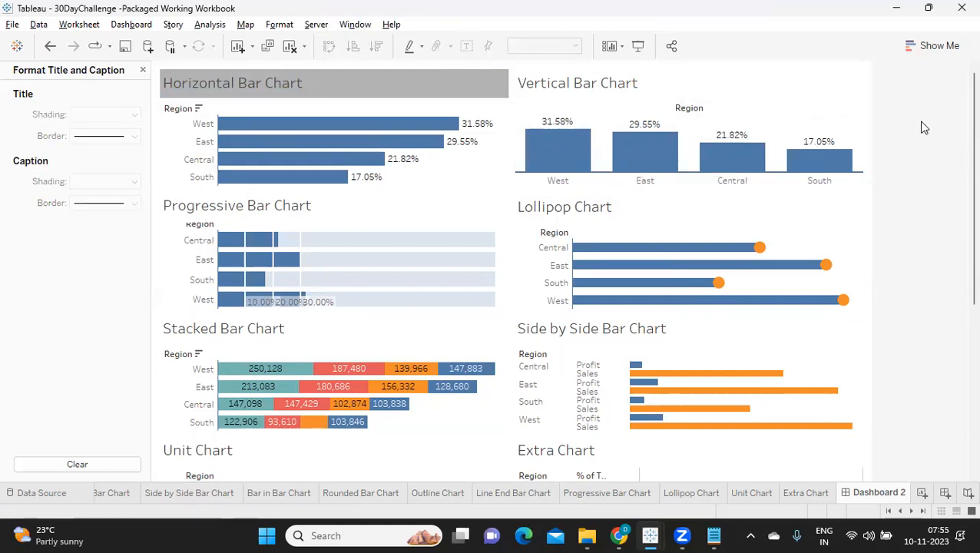
Set the shading of the Horizontal Bar Chart's title to light grey at 100% opacity.
left_click(270, 88)
left_click(134, 114)
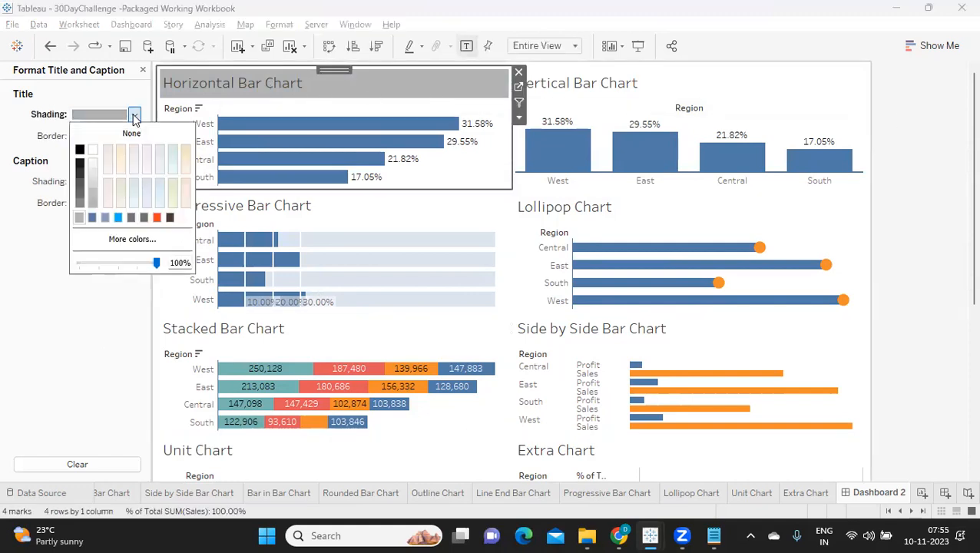
left_click(90, 175)
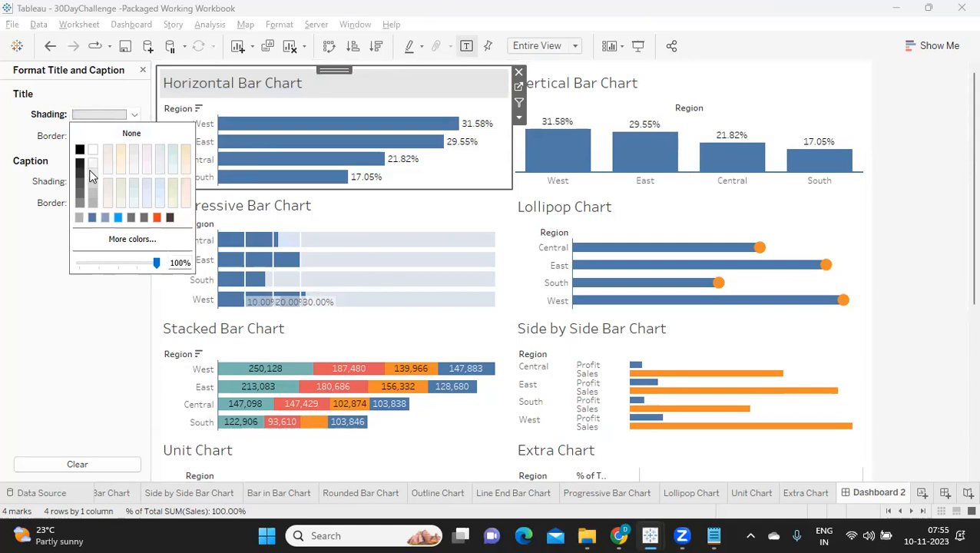
left_click(80, 277)
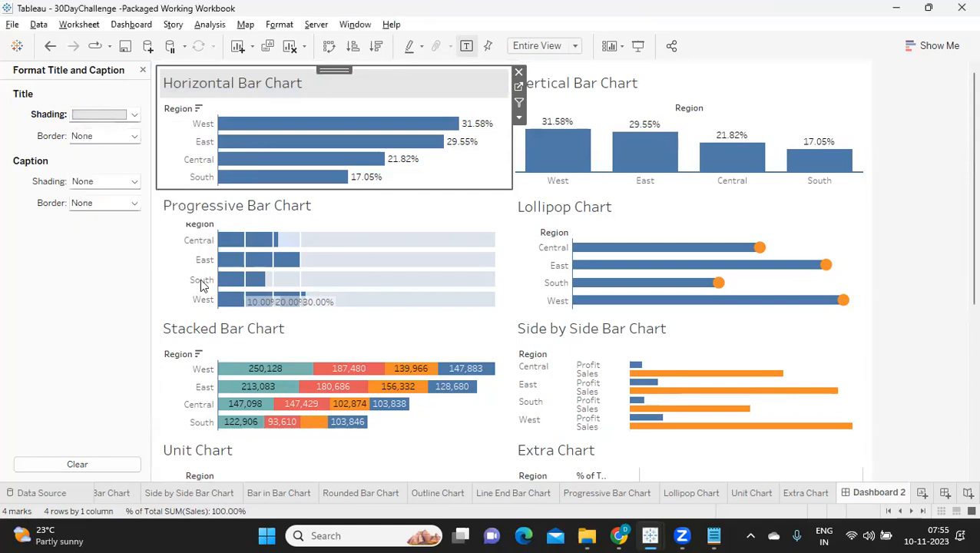
left_click(930, 141)
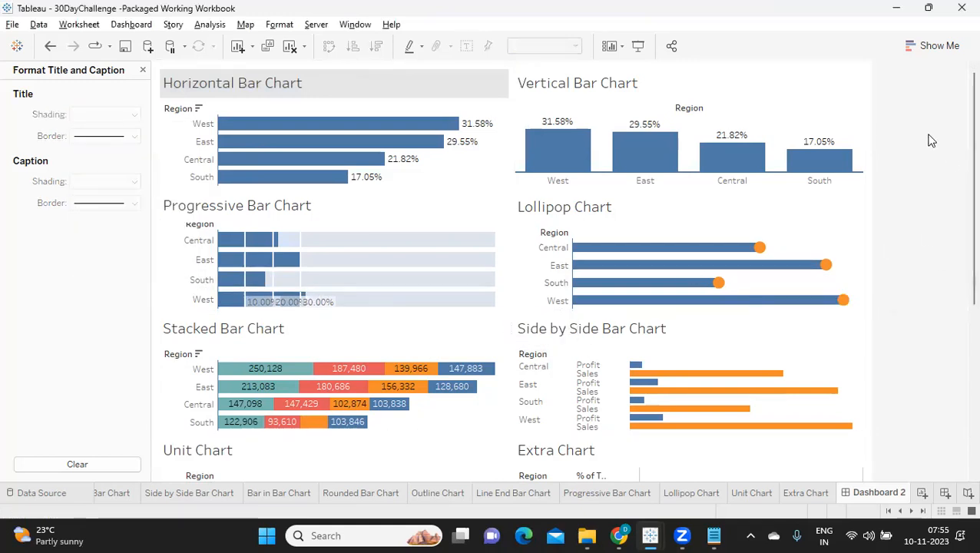
Give the Vertical Bar Chart's title the same light grey shading as the Horizontal Bar Chart's.
left_click(618, 92)
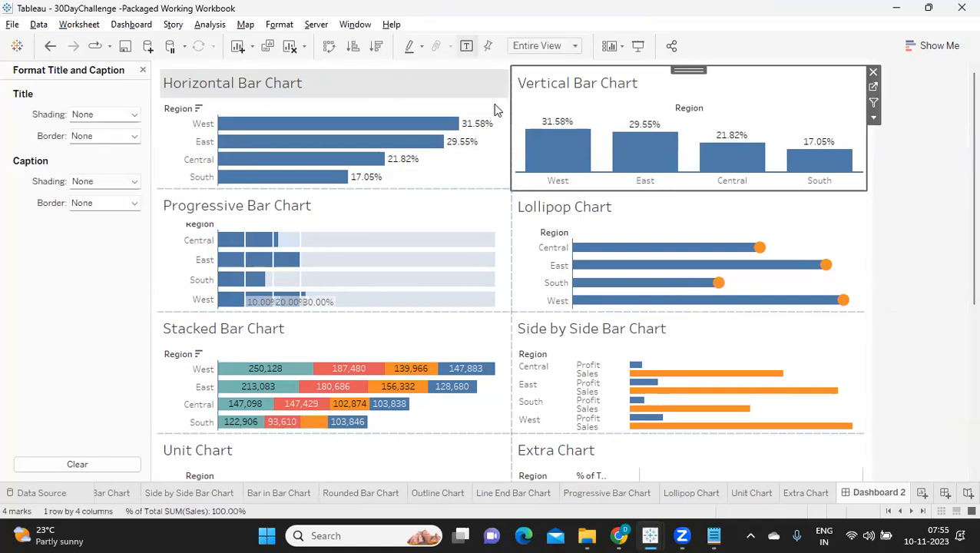
left_click(91, 115)
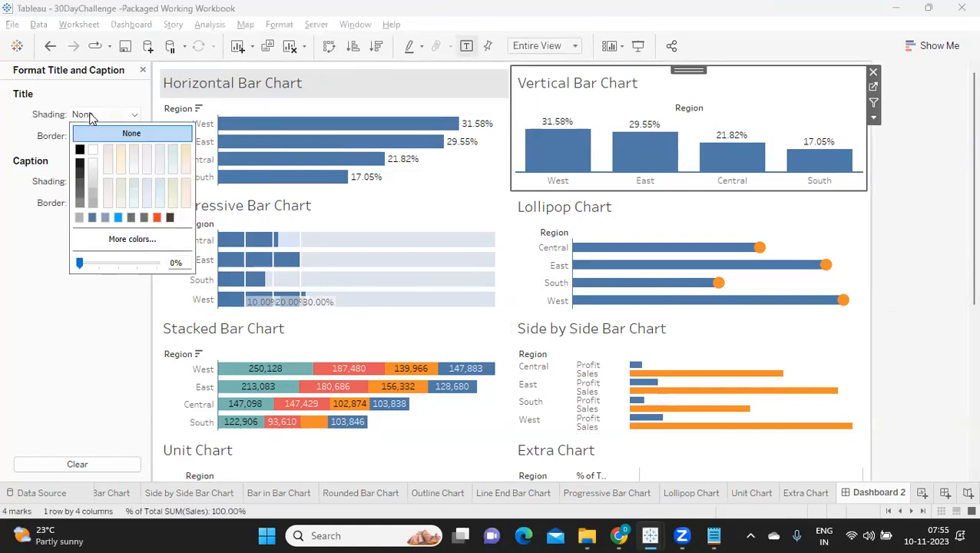
left_click(93, 176)
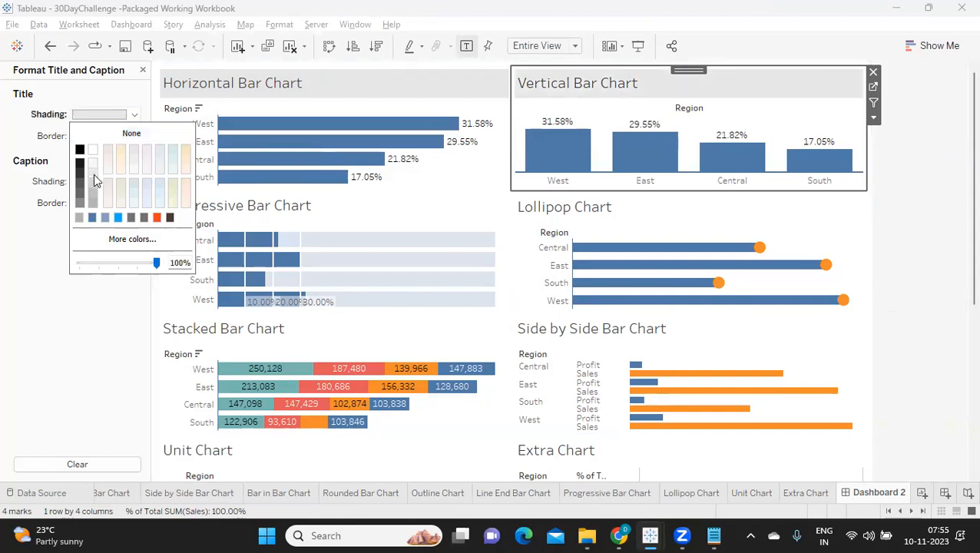
left_click(398, 230)
Shade the titles of the Progressive Bar Chart and the Lollipop Chart with the same light grey.
left_click(416, 210)
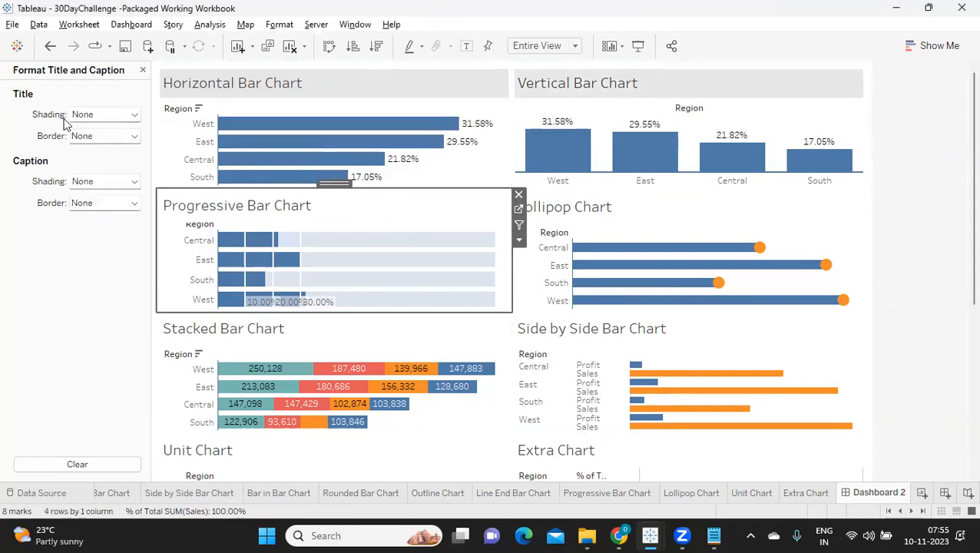
left_click(90, 138)
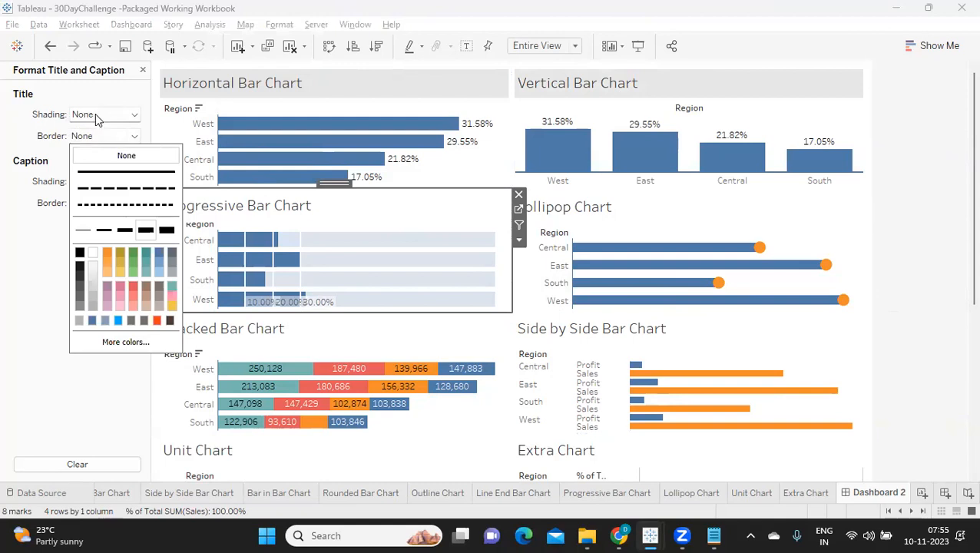
left_click(98, 115)
left_click(92, 172)
left_click(579, 207)
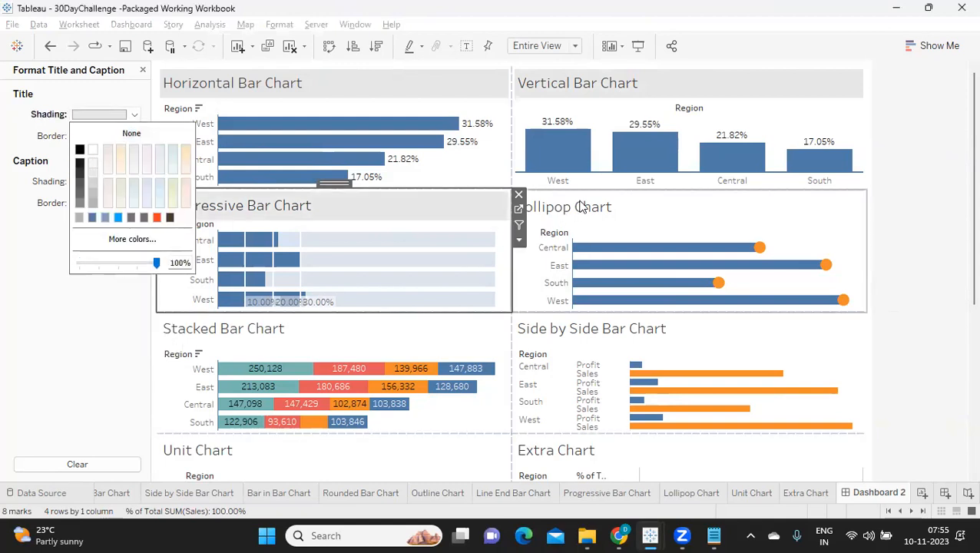
left_click(110, 120)
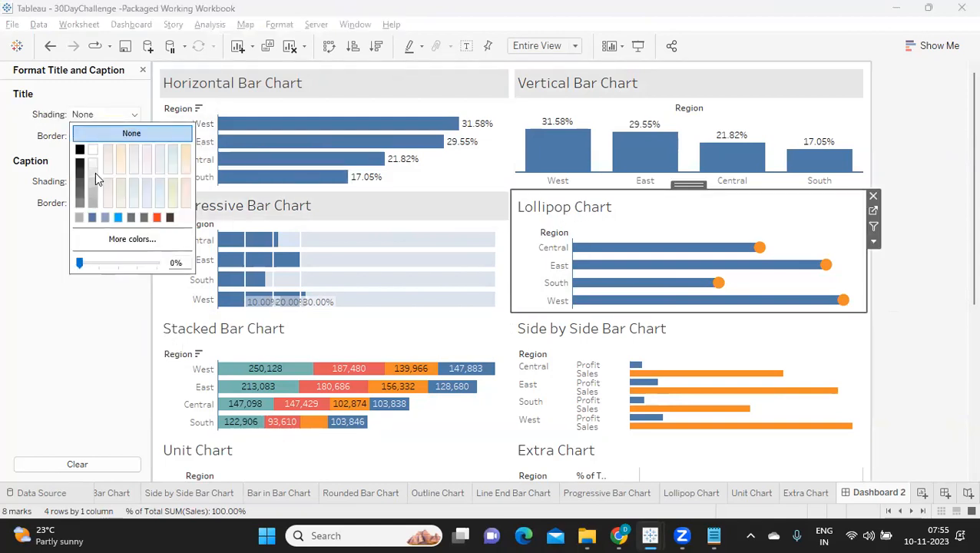
left_click(95, 172)
Apply the light grey title shading to the Stacked Bar Chart and the Side by Side Bar Chart.
left_click(279, 330)
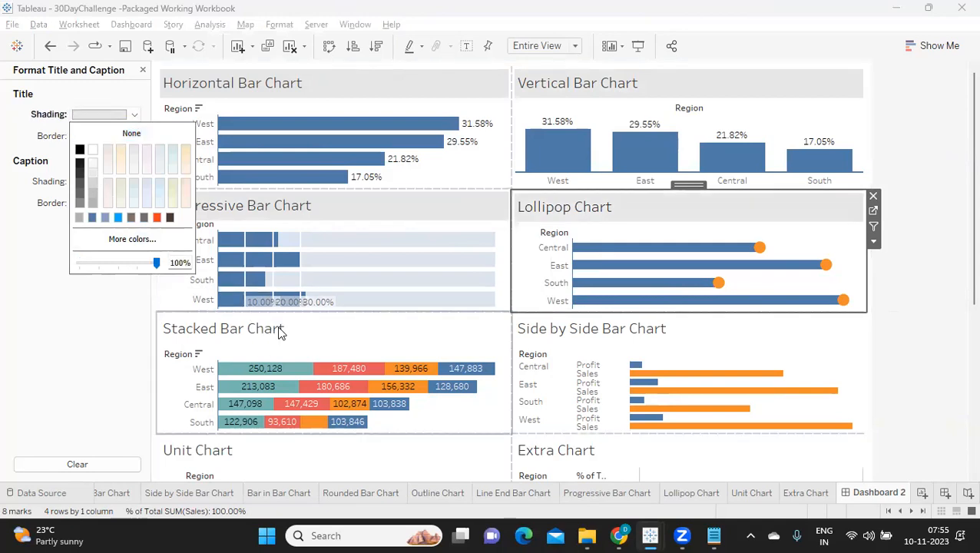
left_click(115, 116)
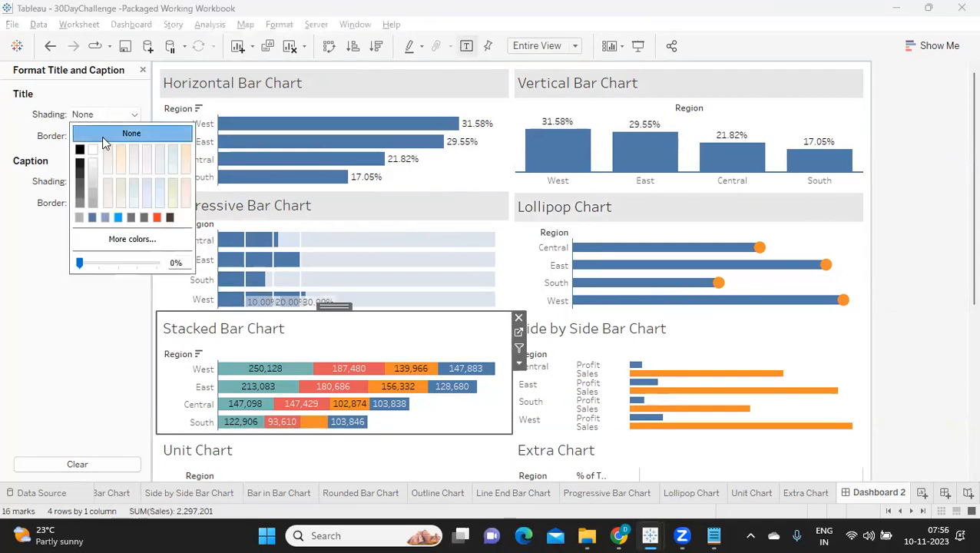
left_click(92, 179)
left_click(583, 328)
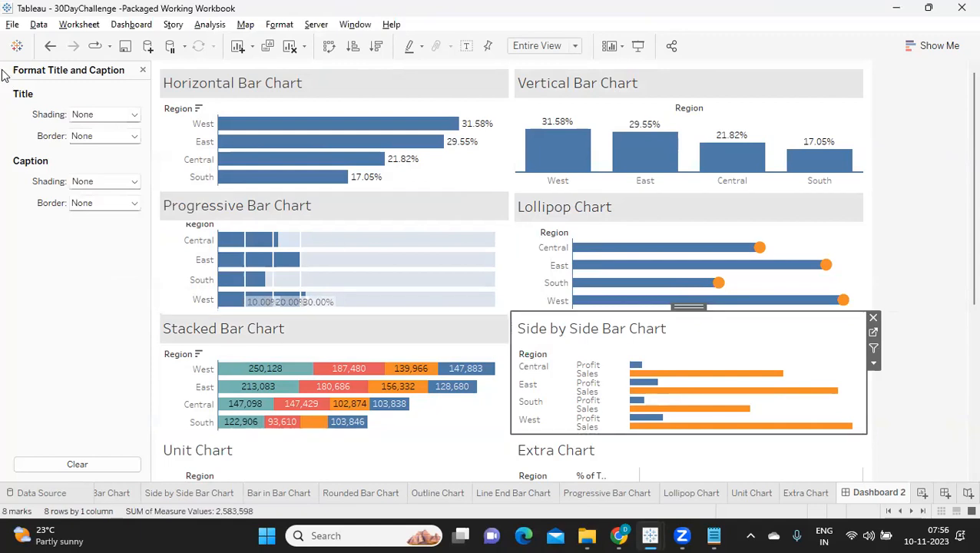
left_click(90, 117)
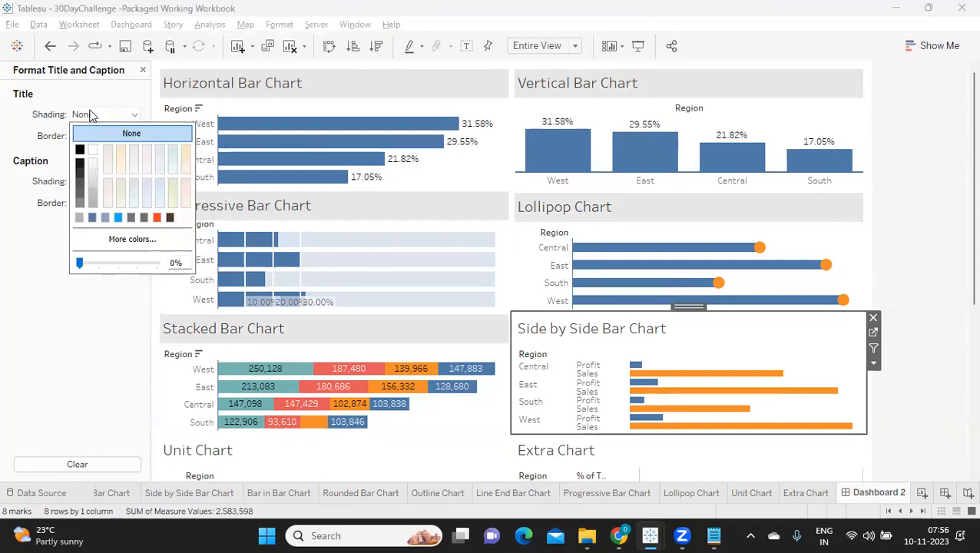
left_click(92, 175)
Give the Unit Chart and Extra Chart titles the same light grey shading as the charts above them.
scroll(234, 290, "down", 3)
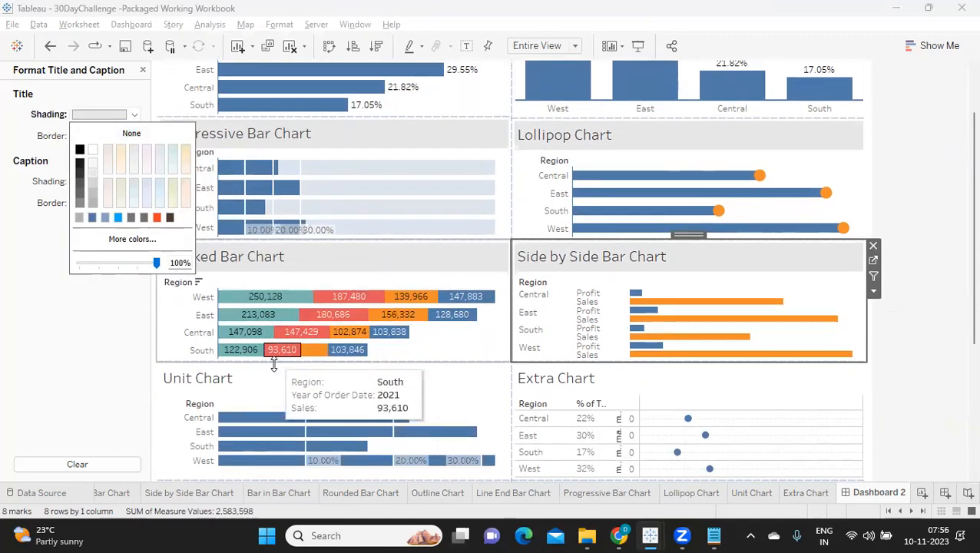
left_click(277, 381)
left_click(80, 115)
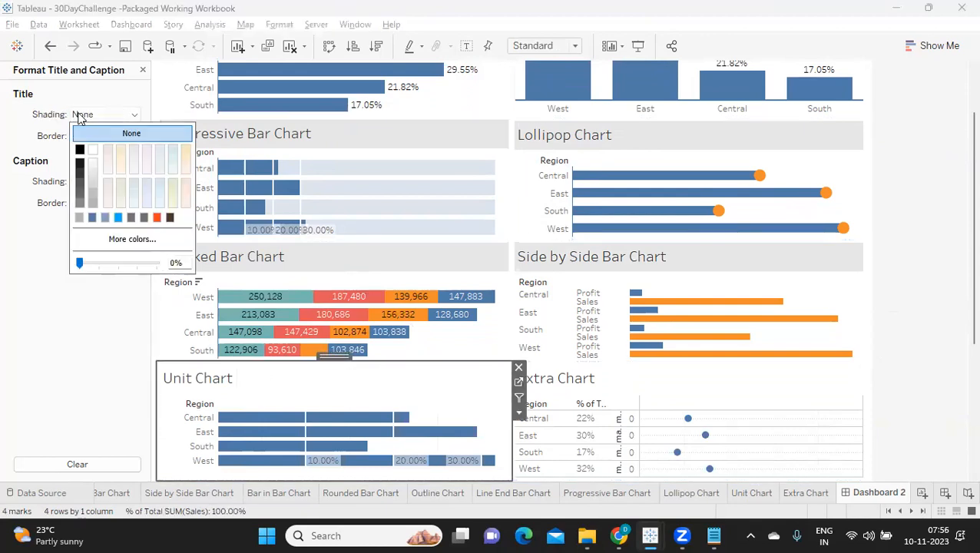
left_click(92, 175)
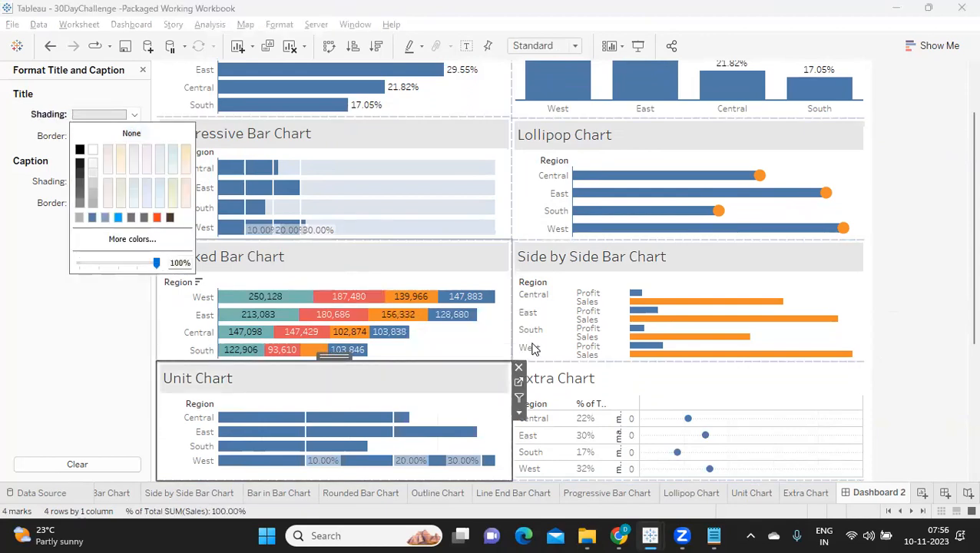
left_click(583, 382)
left_click(93, 115)
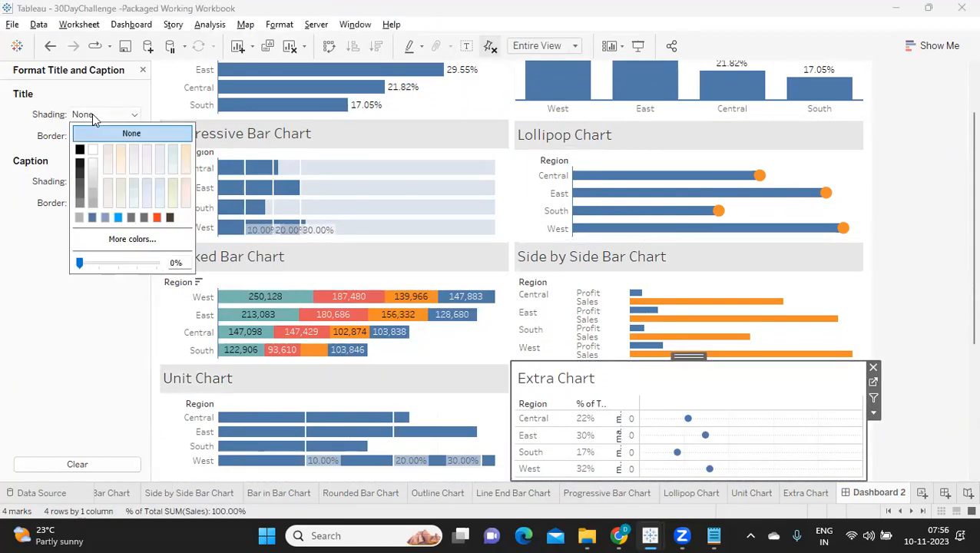
left_click(92, 171)
Set the title shading of the Bar in Bar Chart and the Rounded Bar Chart to light grey.
scroll(305, 330, "down", 5)
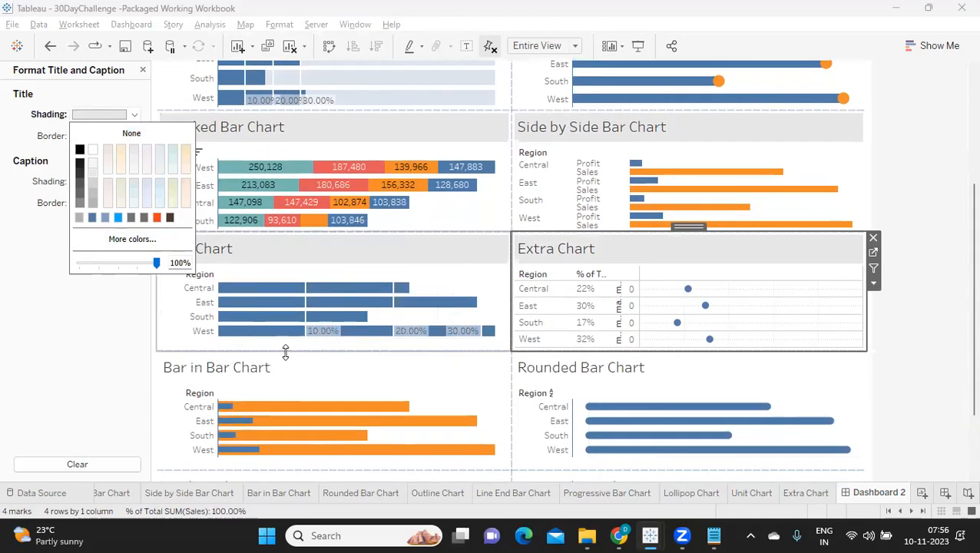
left_click(281, 368)
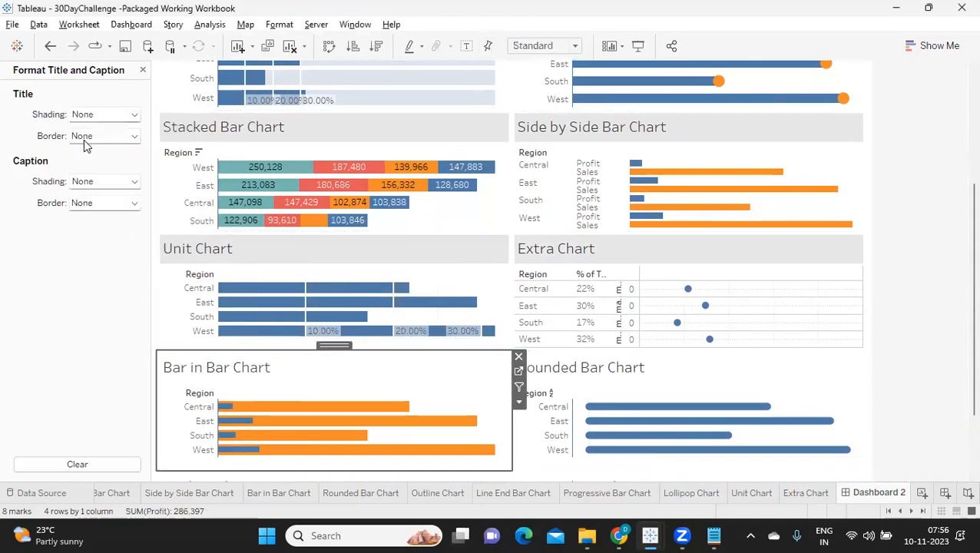
left_click(94, 115)
left_click(95, 176)
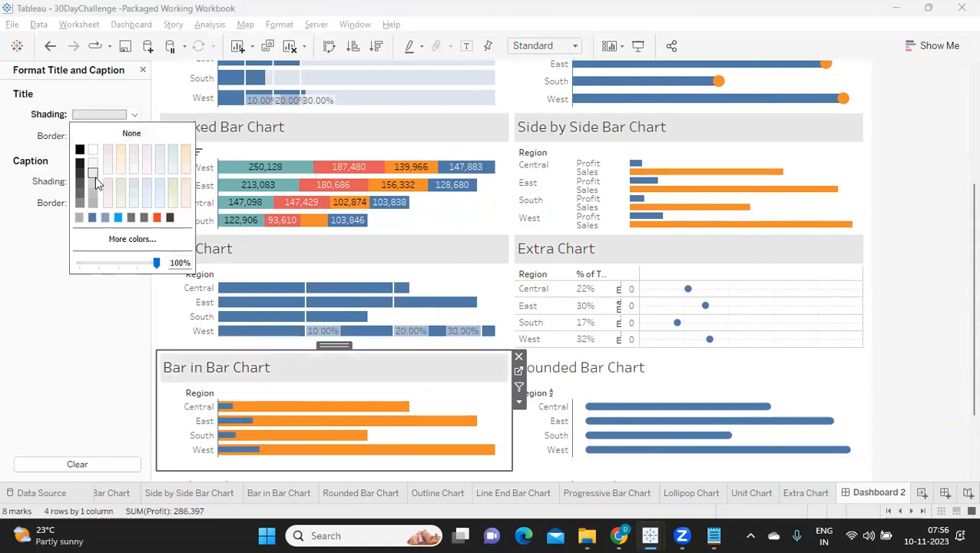
left_click(574, 370)
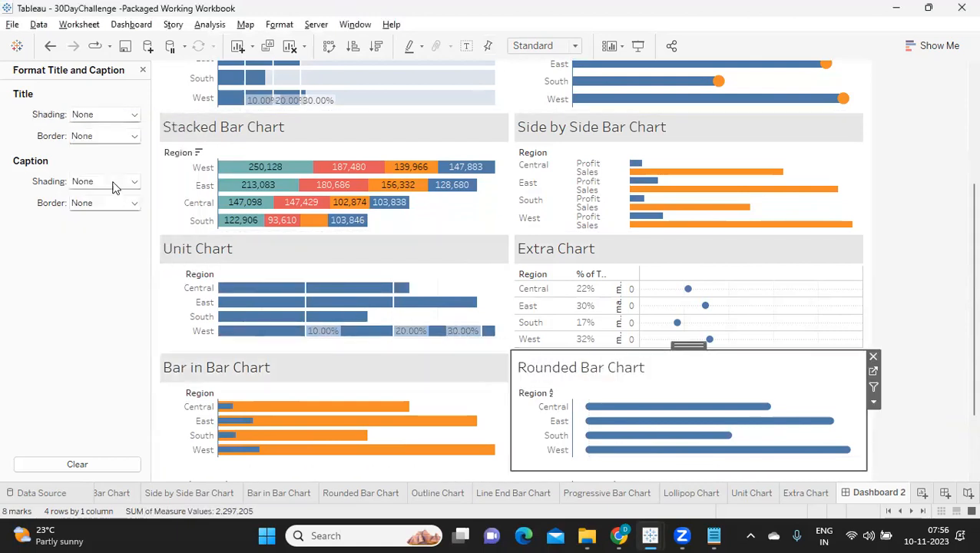
left_click(107, 115)
left_click(93, 172)
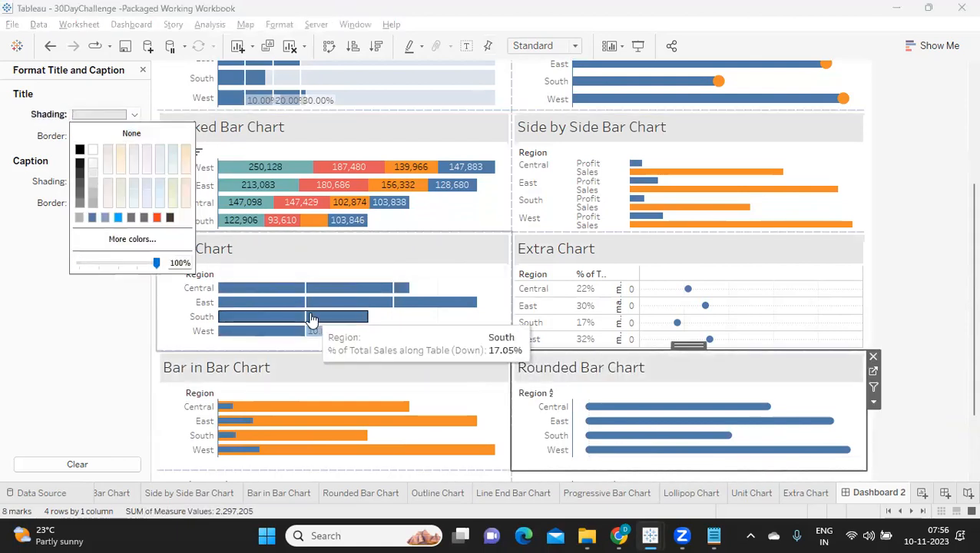
Shade the Outline Chart and Line End Bar Chart titles light grey and finish the title formatting.
scroll(313, 322, "down", 3)
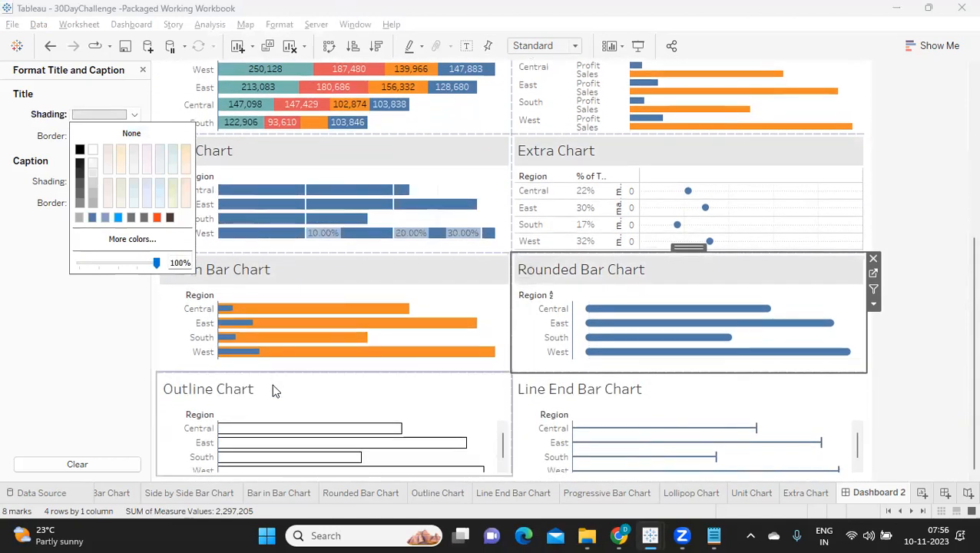
left_click(272, 383)
left_click(73, 117)
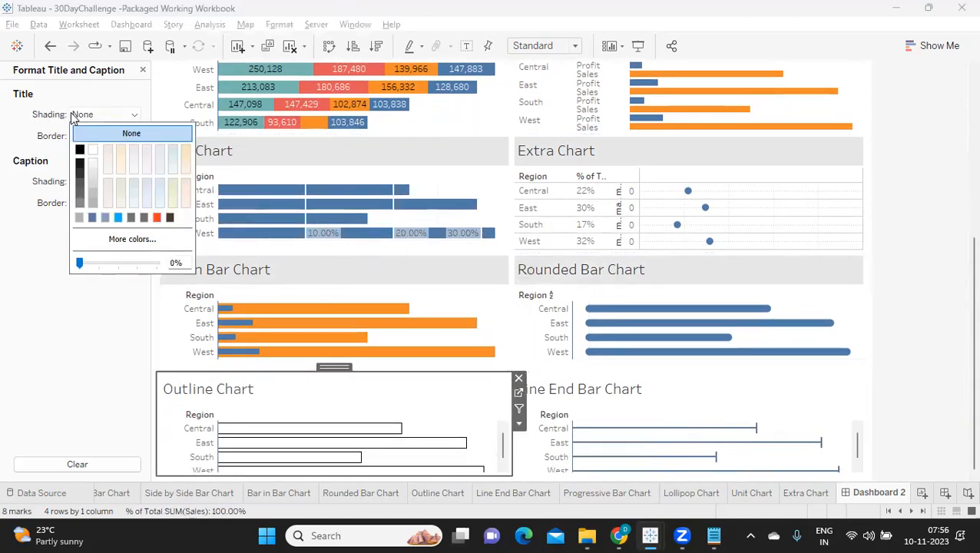
left_click(87, 175)
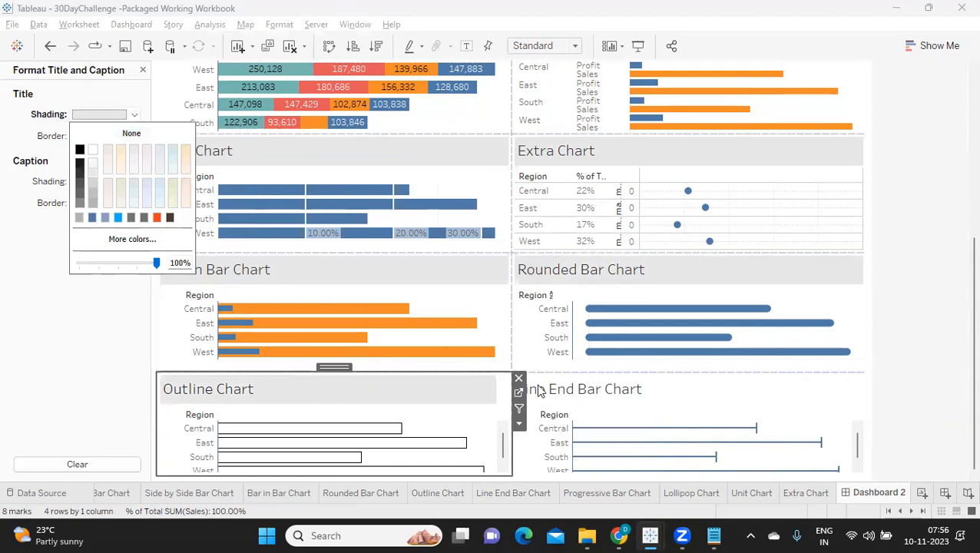
left_click(574, 393)
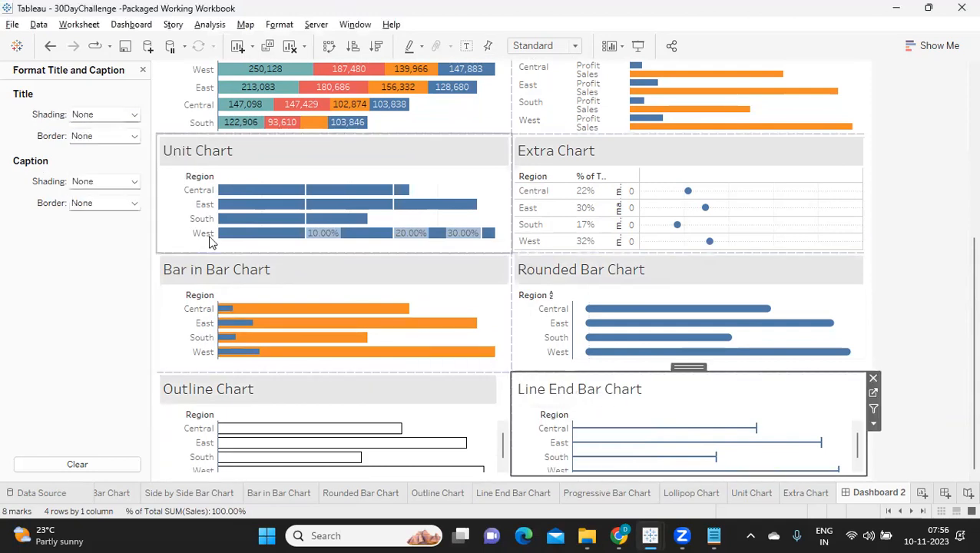
left_click(104, 114)
left_click(92, 166)
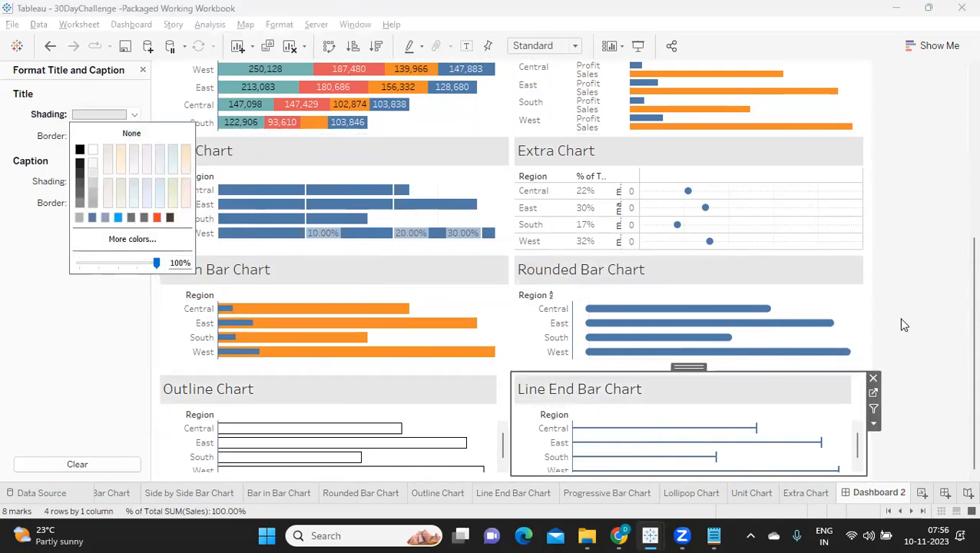
scroll(913, 313, "up", 5)
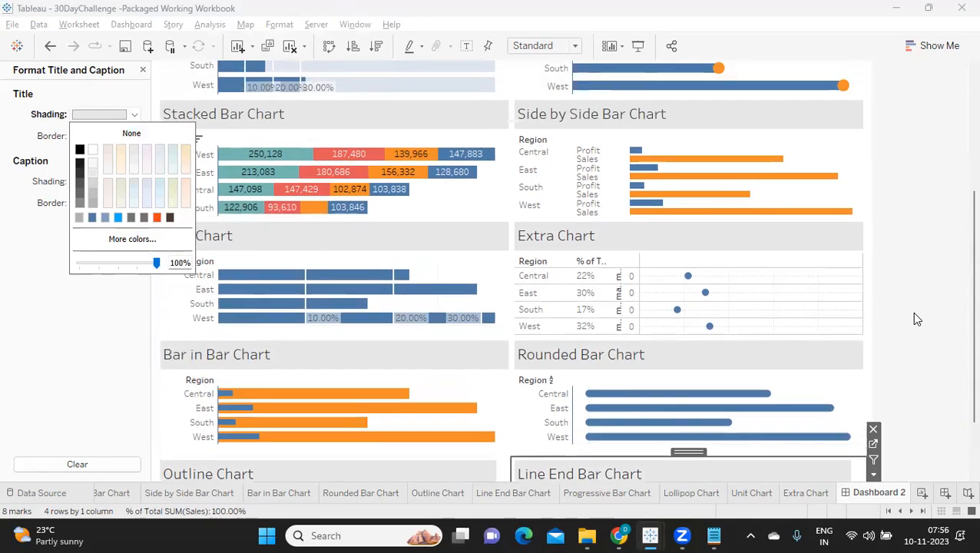
scroll(915, 317, "up", 2)
scroll(915, 318, "up", 2)
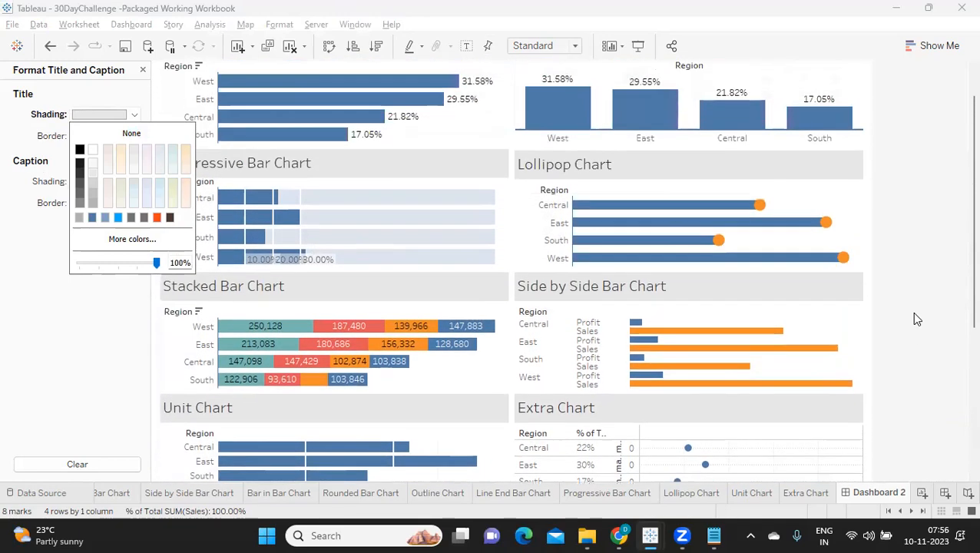
left_click(923, 252)
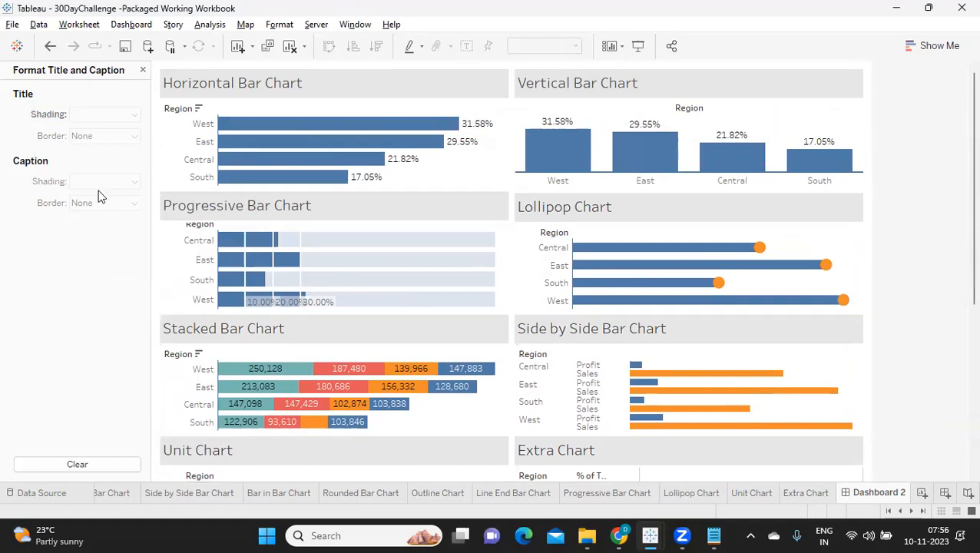
left_click(142, 70)
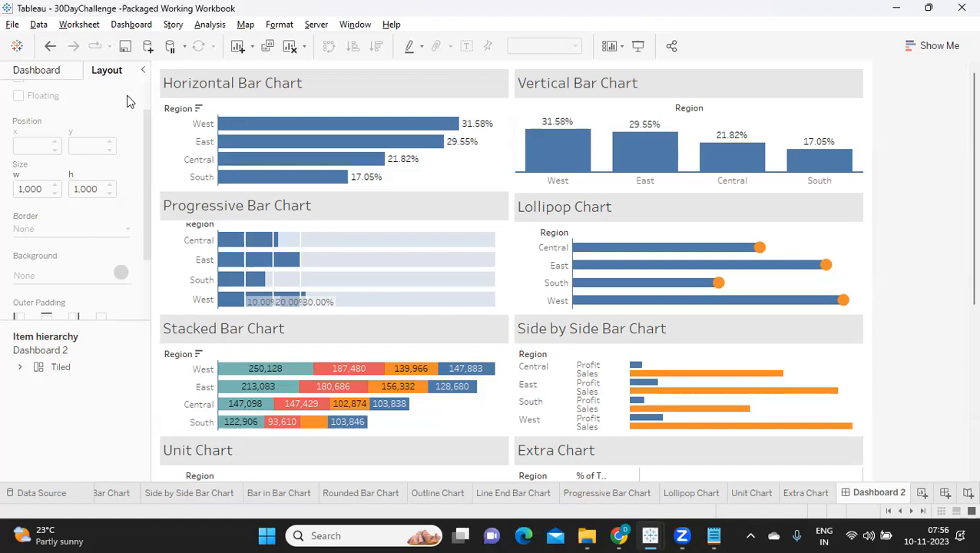
Insert a tiled blank object between the two chart columns and narrow it to a strip about 25 px wide.
left_click(39, 74)
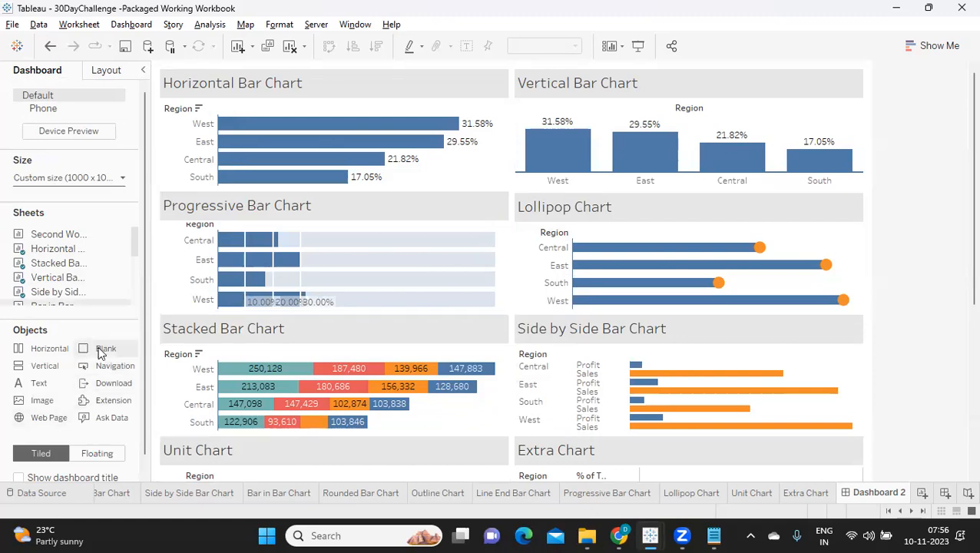
left_click_drag(100, 352, 509, 153)
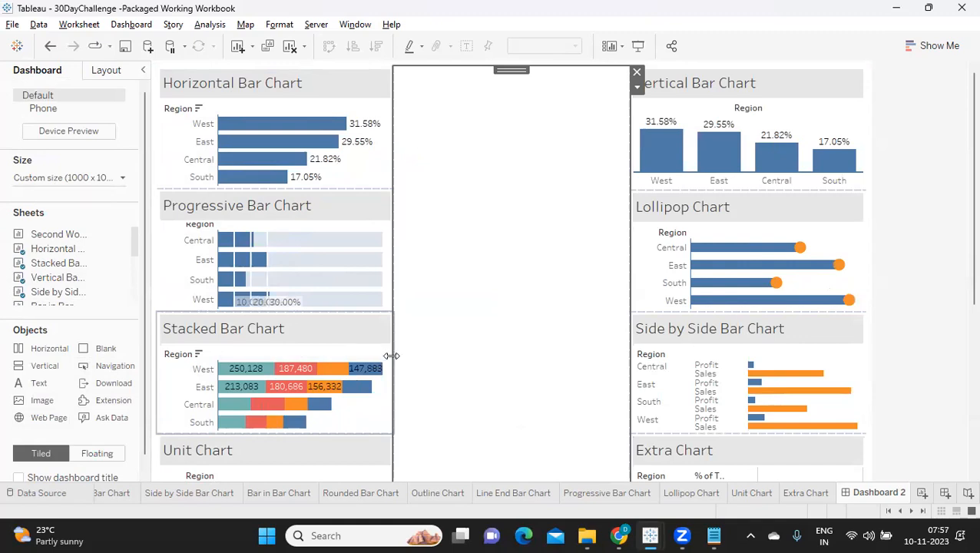
left_click_drag(391, 356, 496, 337)
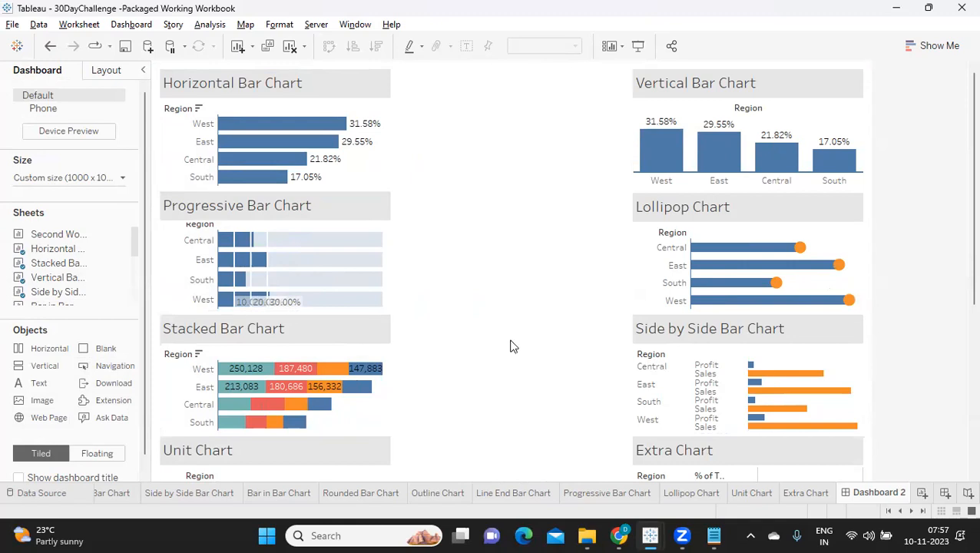
left_click(630, 355)
left_click_drag(629, 357, 509, 357)
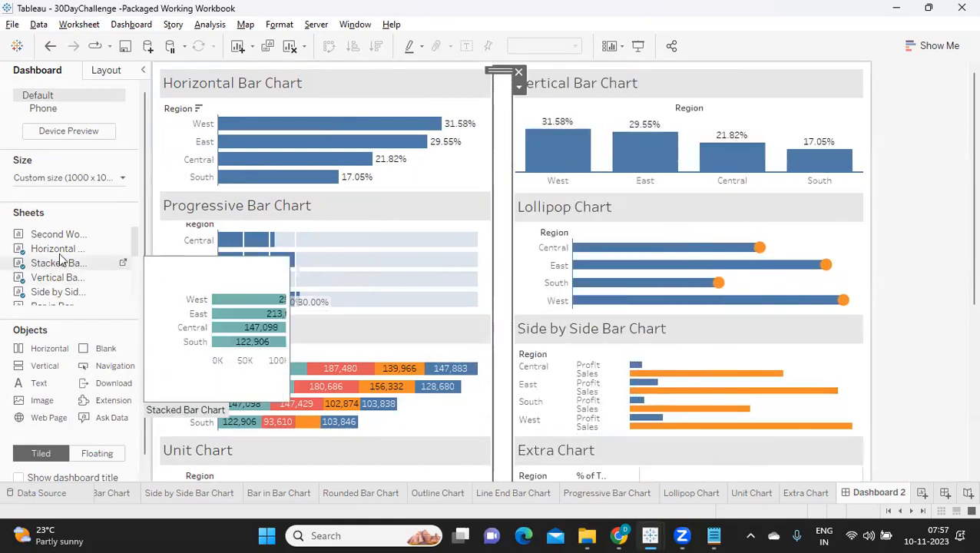
Set the background of the blank strip between the columns to light grey at 100% opacity.
left_click(109, 71)
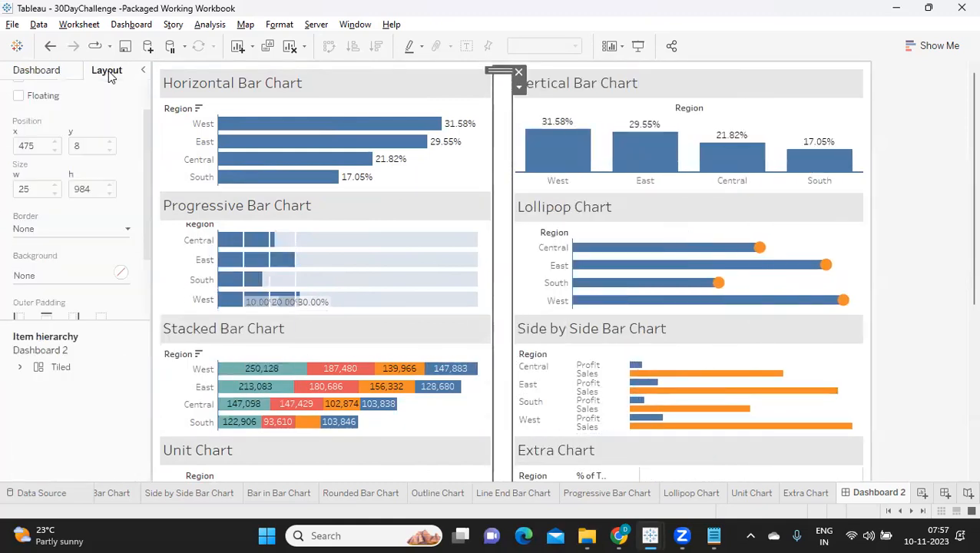
left_click(43, 230)
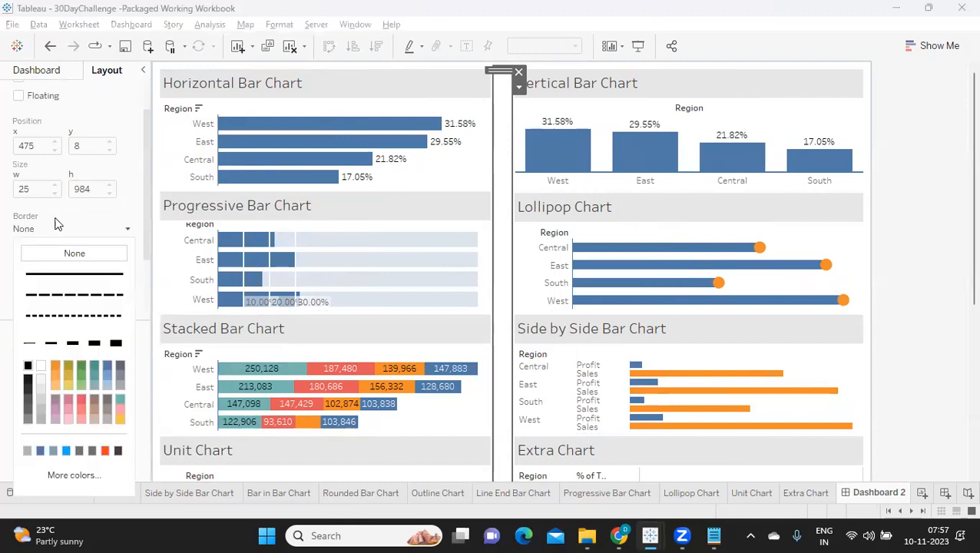
left_click(55, 223)
left_click(29, 276)
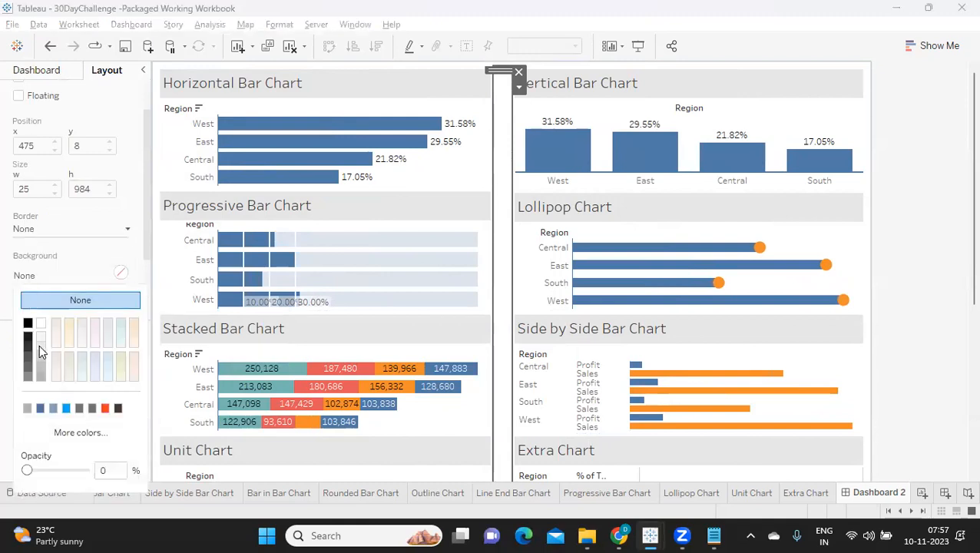
left_click(41, 352)
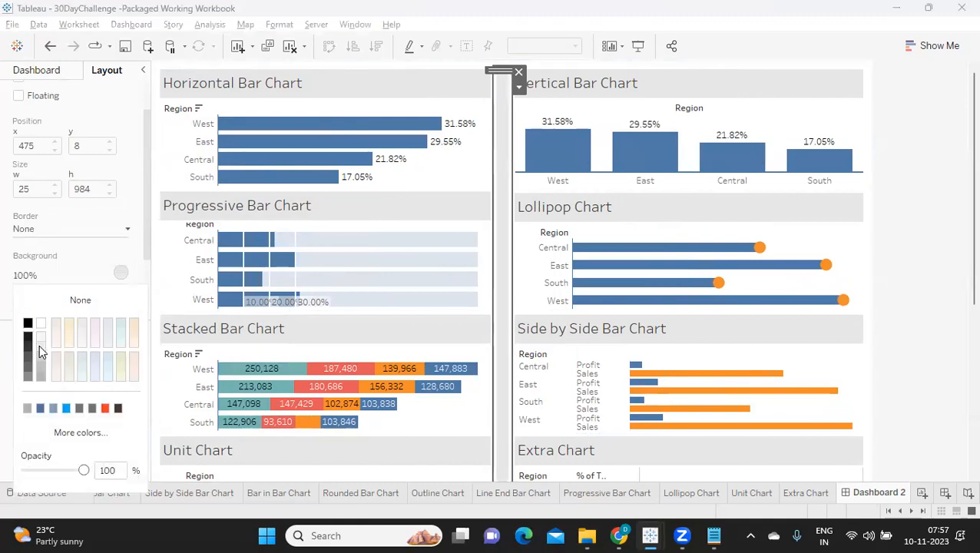
left_click(933, 225)
Try to narrow the grey strip further from its edge beside the Vertical Bar Chart column, and deselect it.
left_click(507, 294)
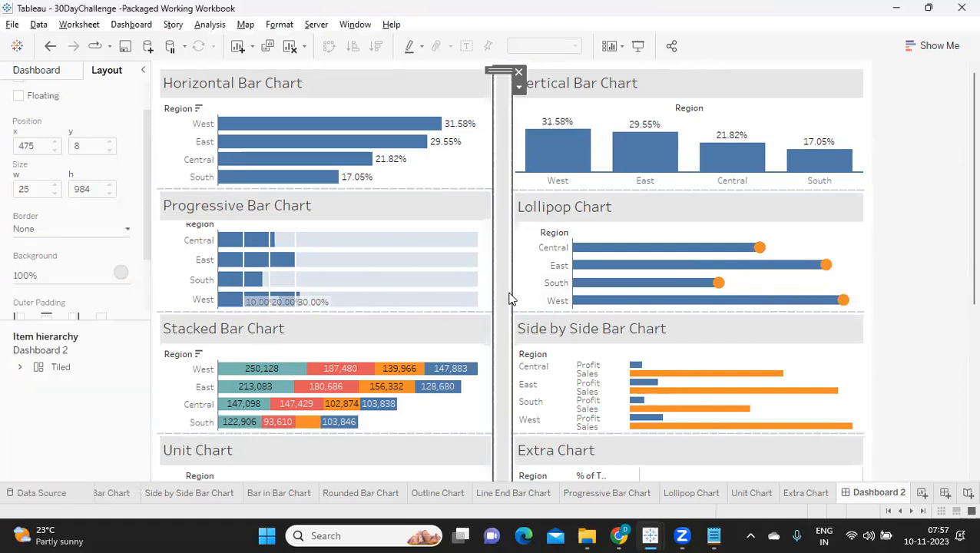
left_click_drag(511, 293, 505, 286)
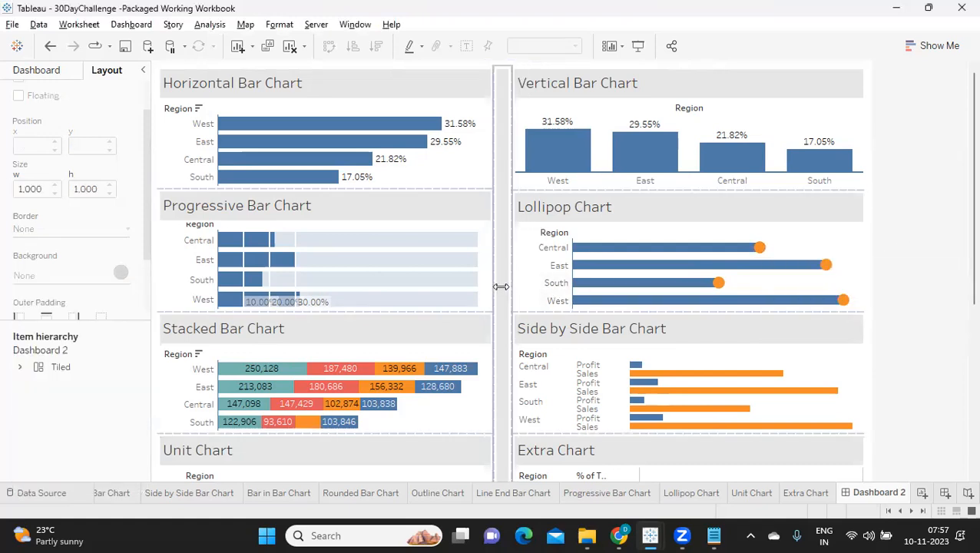
left_click(935, 143)
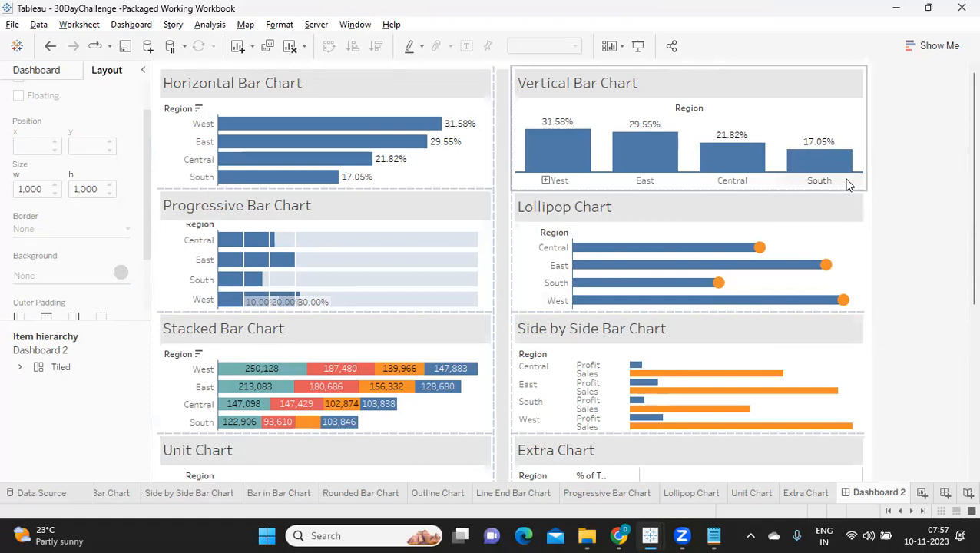
mouse_move(815, 175)
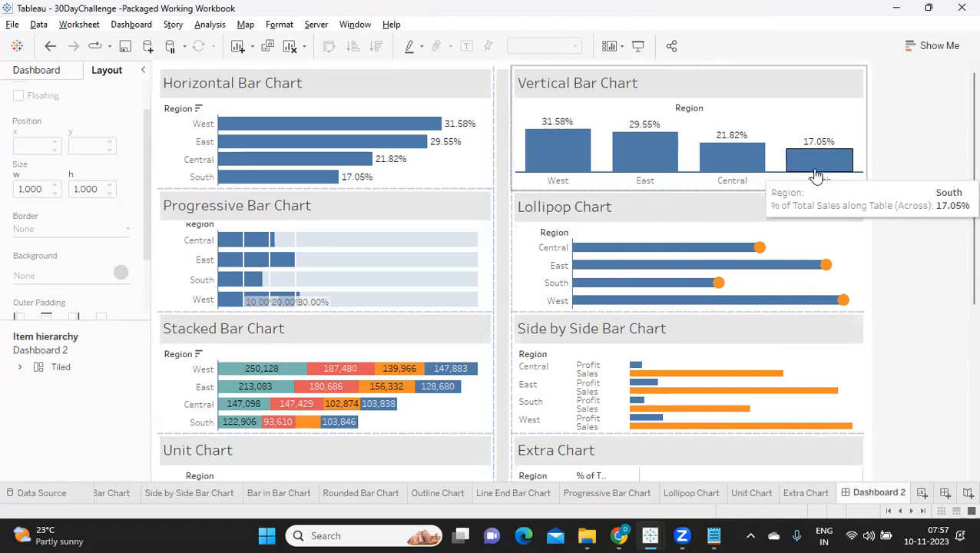
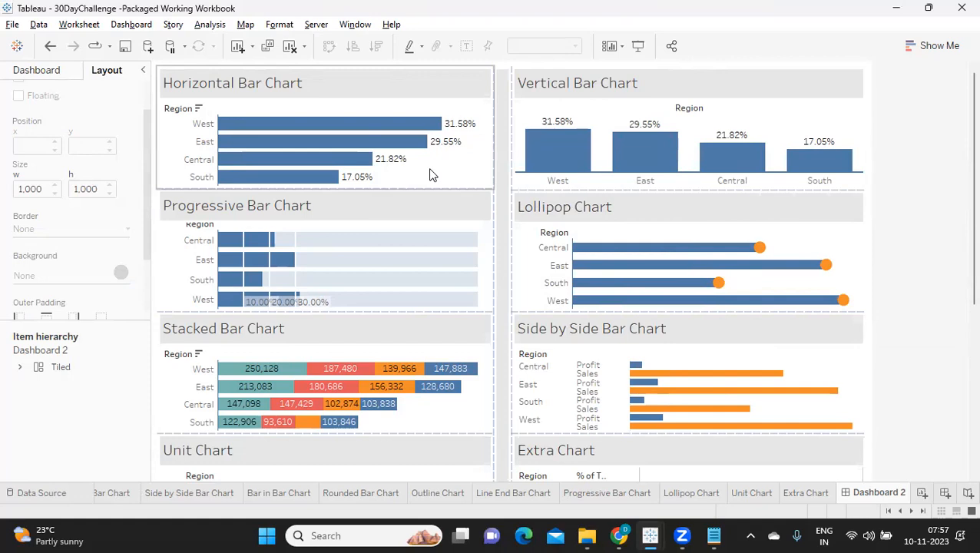
Recolour the circle marks on the Lollipop Chart sheet light blue and return to Dashboard 2.
left_click(430, 174)
left_click(778, 115)
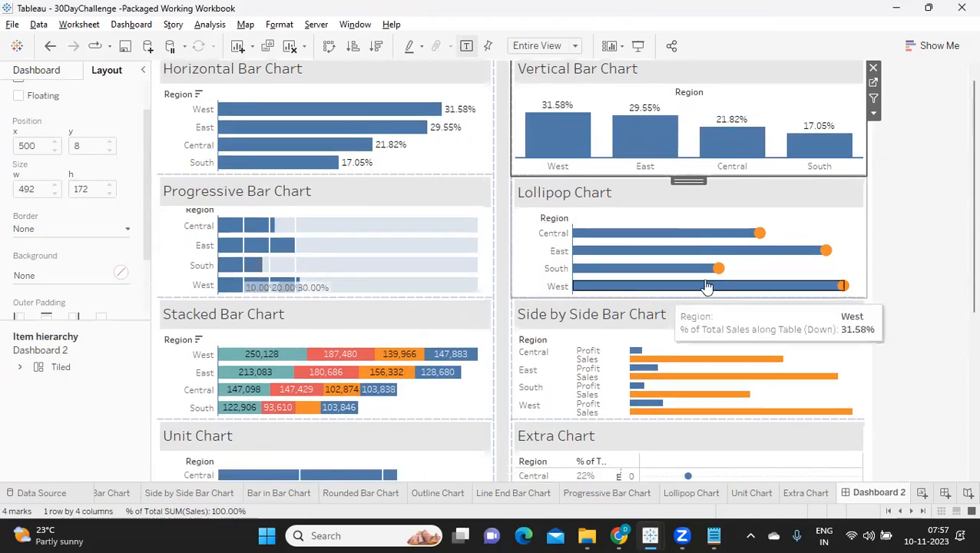
scroll(760, 246, "down", 2)
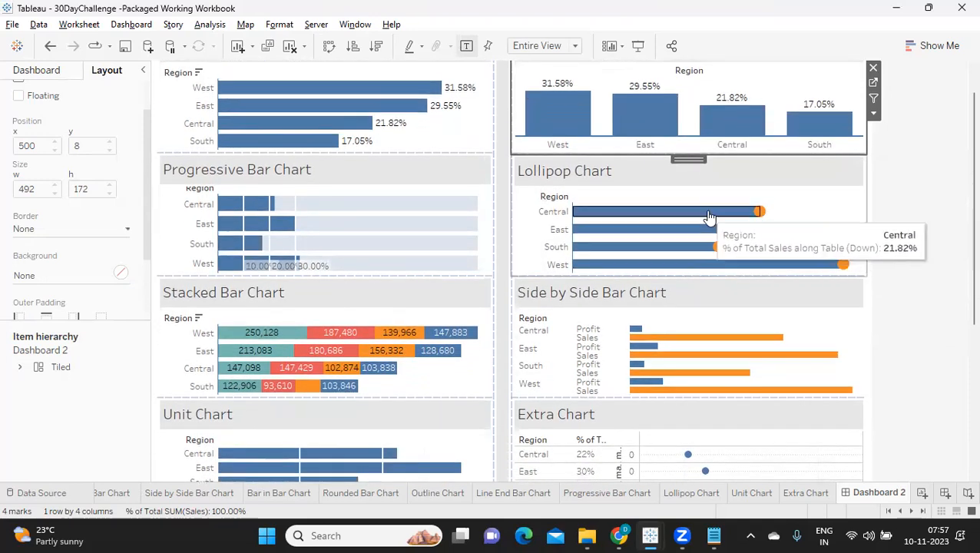
left_click(809, 201)
left_click(874, 175)
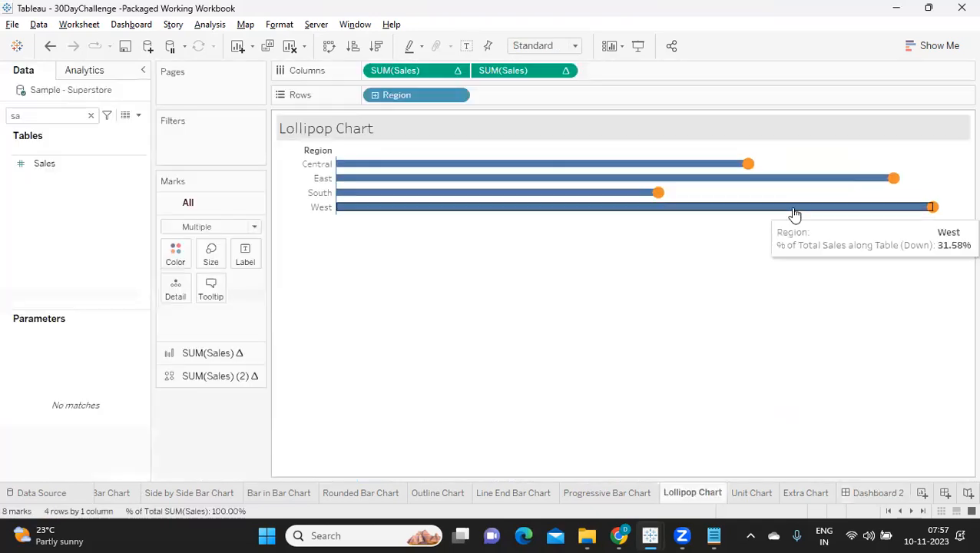
left_click(215, 381)
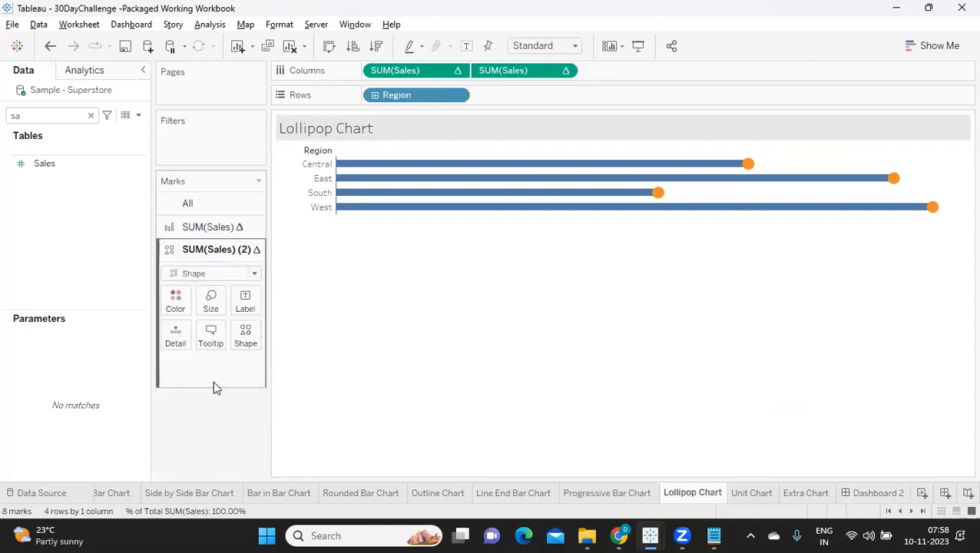
left_click(175, 301)
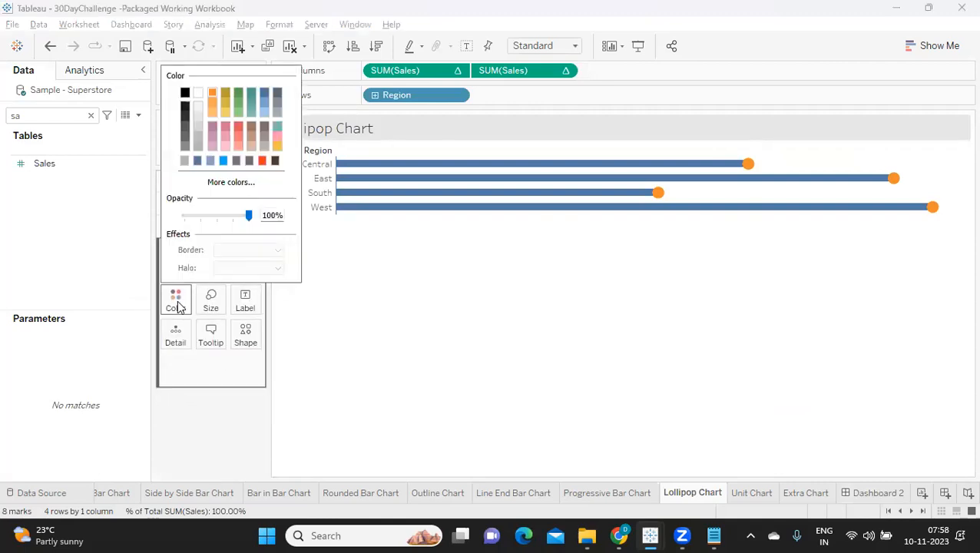
left_click(260, 113)
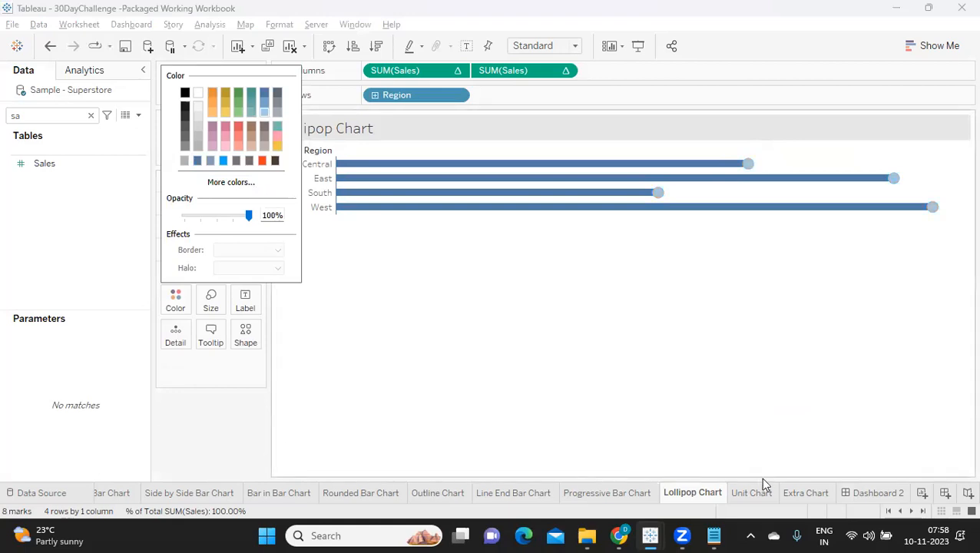
left_click(850, 495)
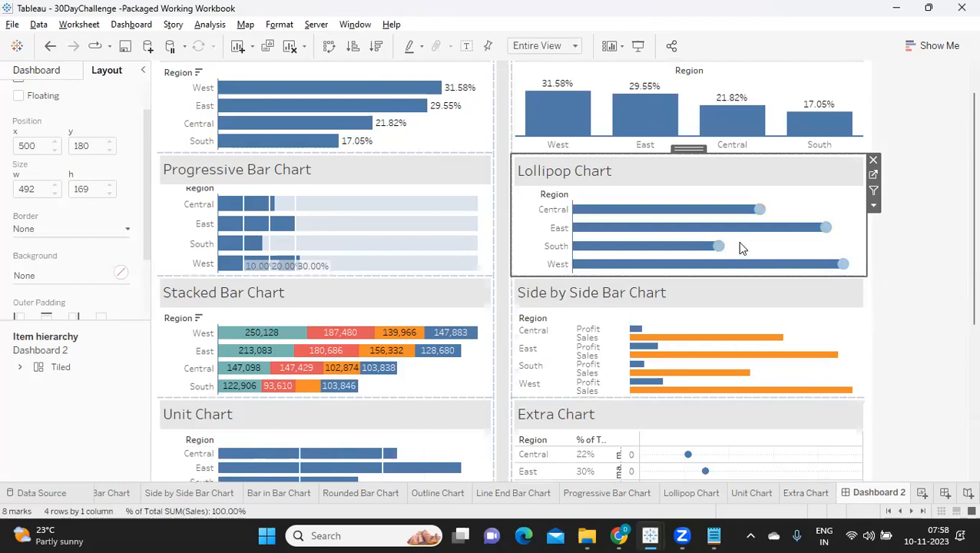
Assign the Blue palette to the order years on the Stacked Bar Chart sheet and return to Dashboard 2.
left_click(463, 385)
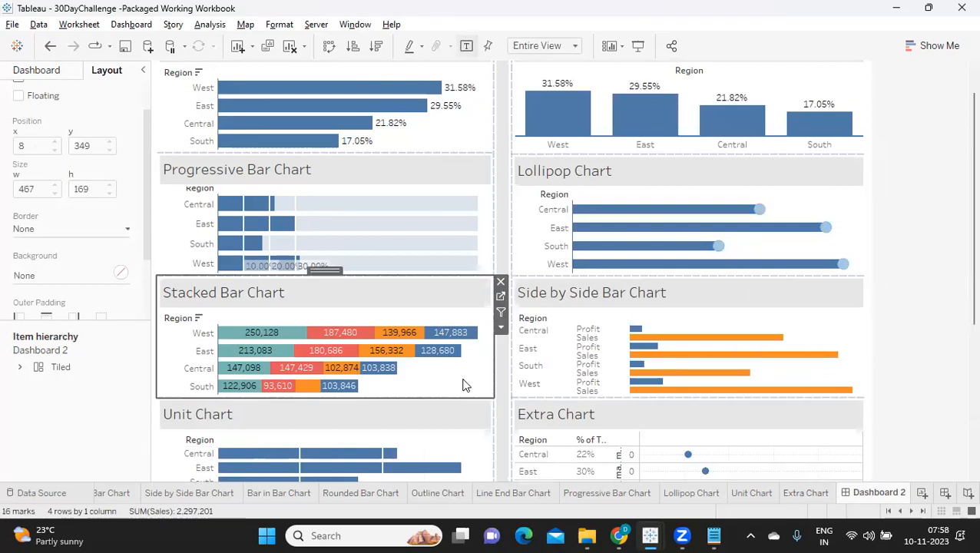
left_click(501, 298)
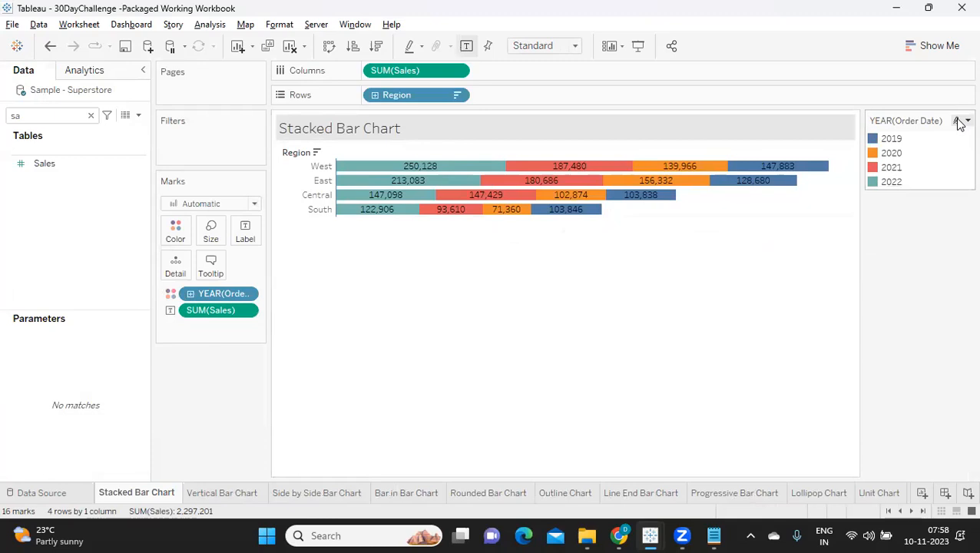
left_click(961, 122)
left_click(925, 135)
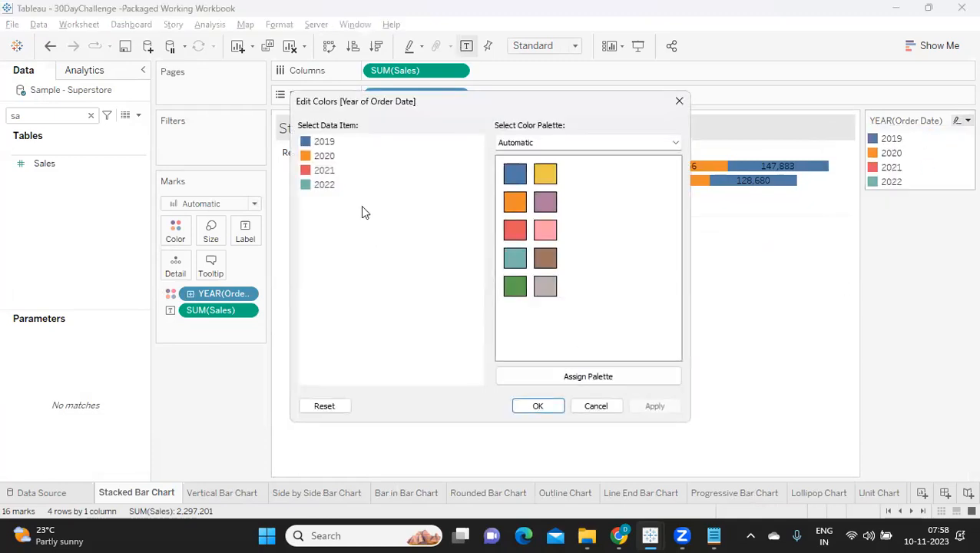
left_click(520, 146)
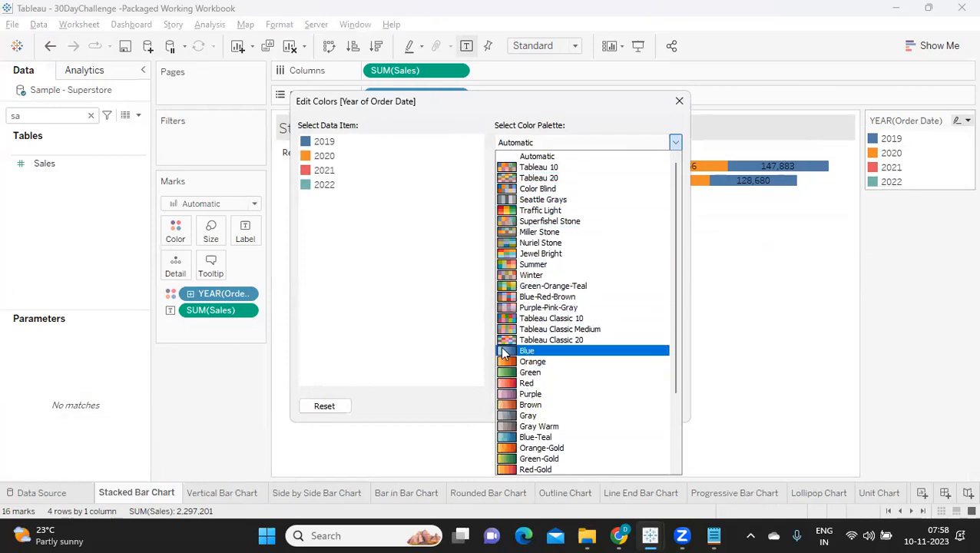
left_click(548, 352)
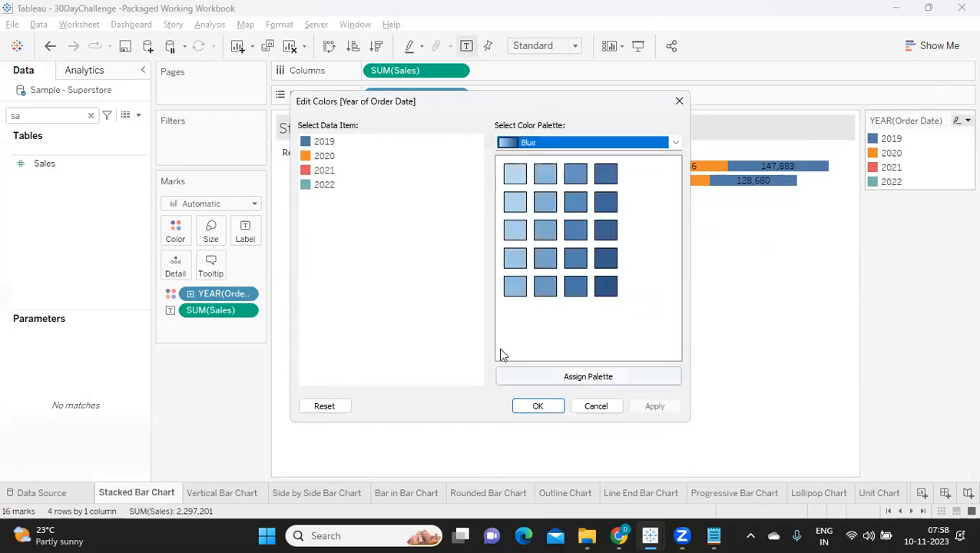
left_click(564, 379)
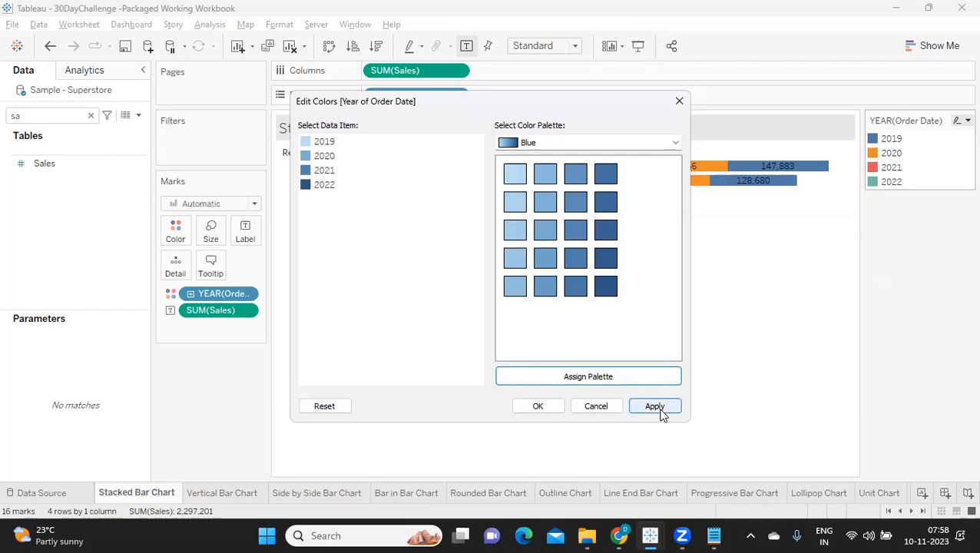
left_click(322, 142)
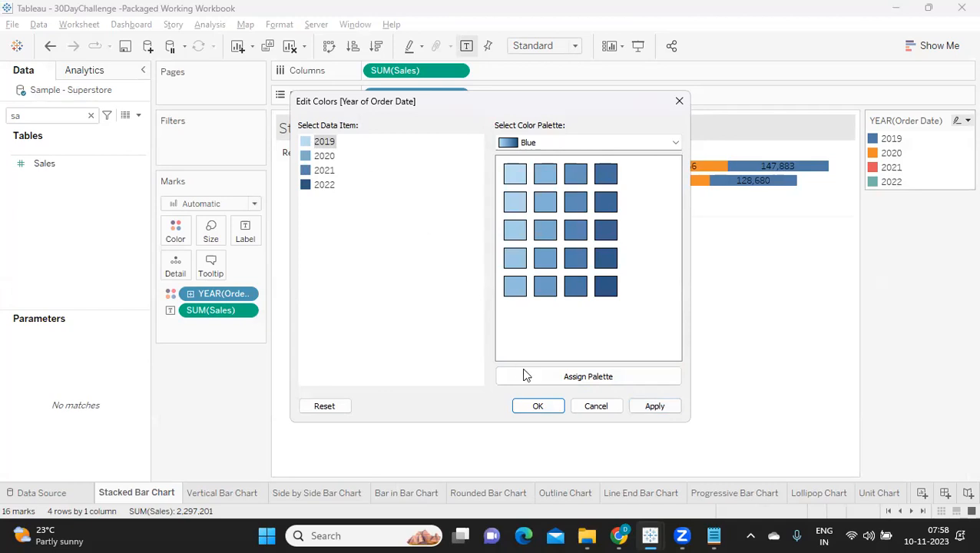
left_click(654, 407)
left_click(549, 406)
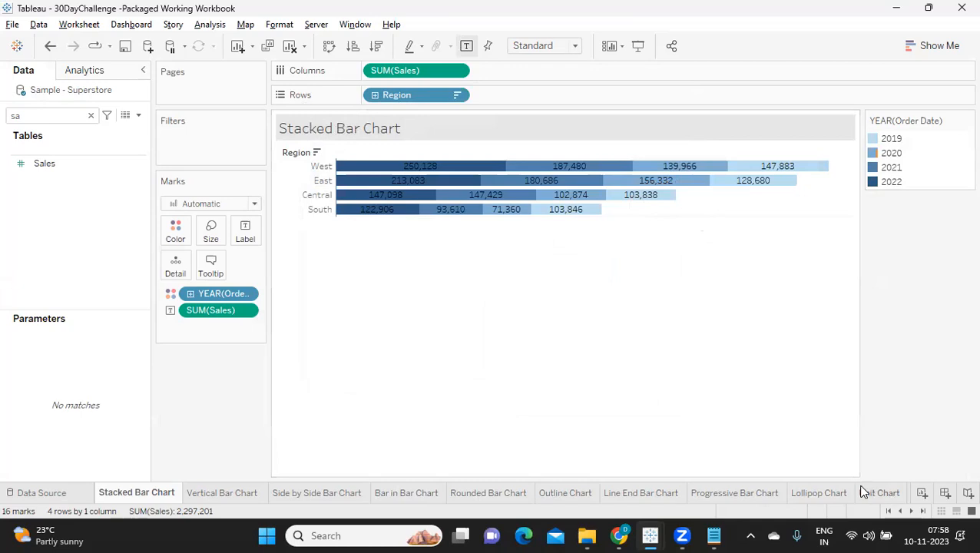
left_click(922, 511)
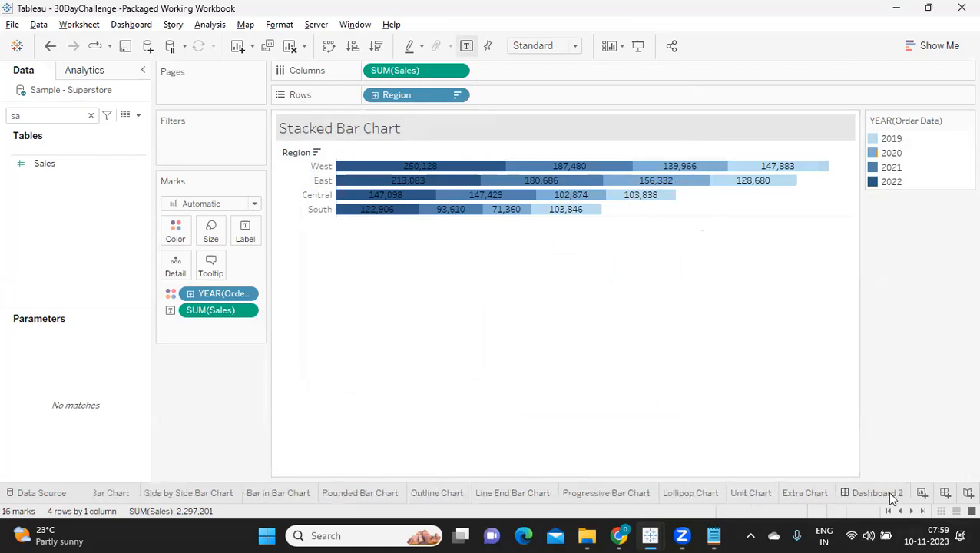
left_click(889, 492)
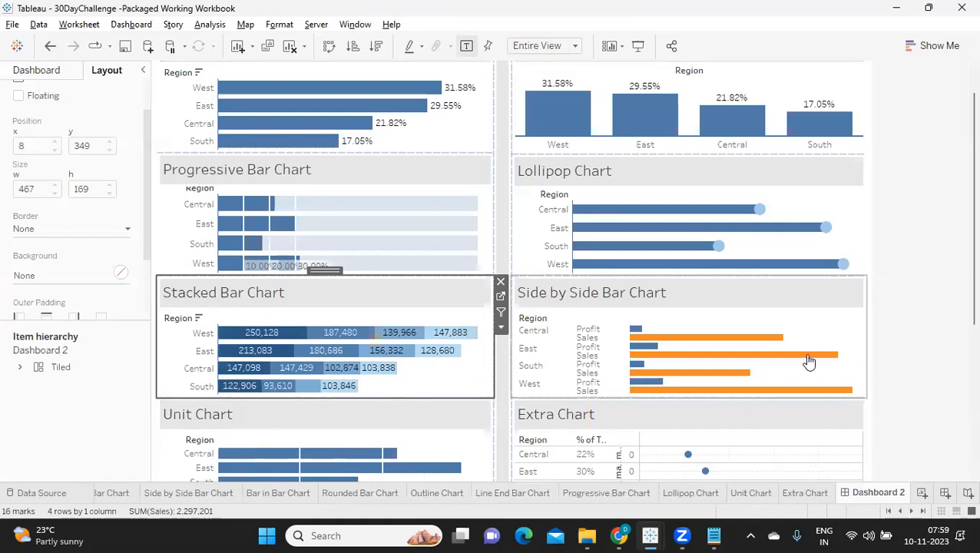
Set the Sales bars on the Side by Side Bar Chart sheet to the lightest Blue palette shade and return to Dashboard 2.
left_click(825, 324)
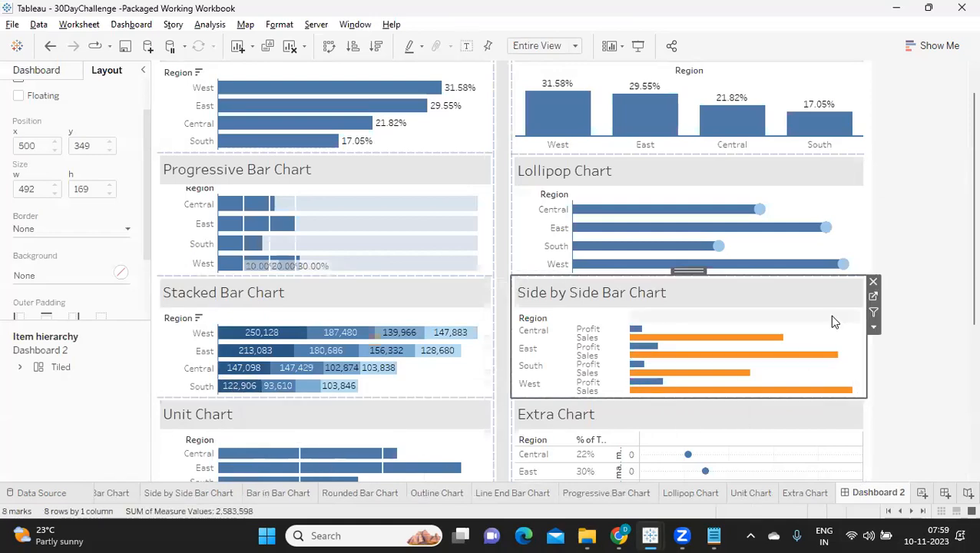
left_click(875, 299)
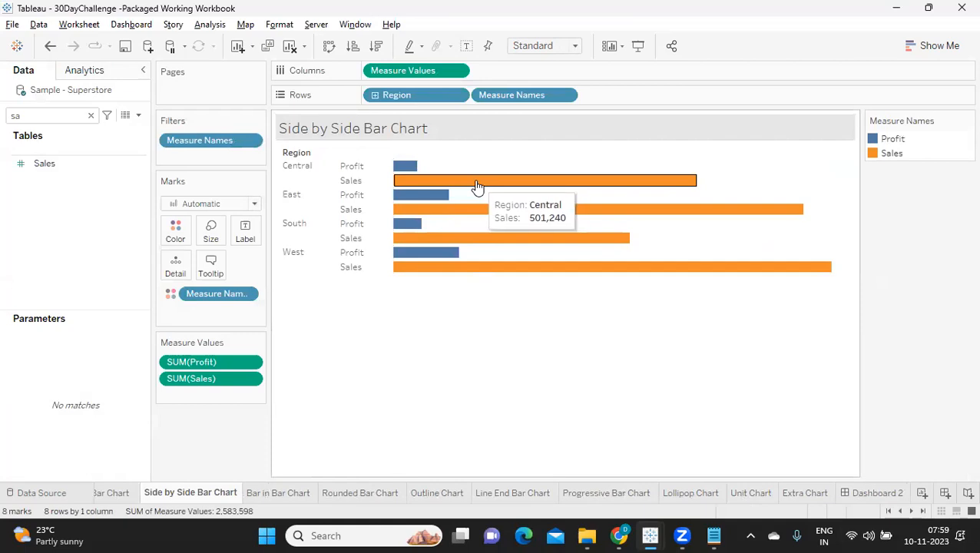
left_click(967, 120)
left_click(904, 136)
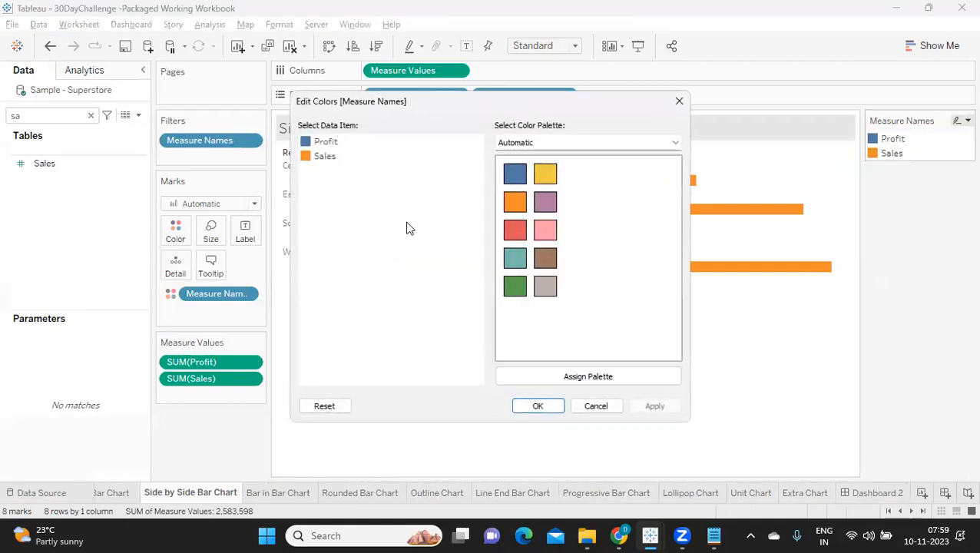
left_click(518, 143)
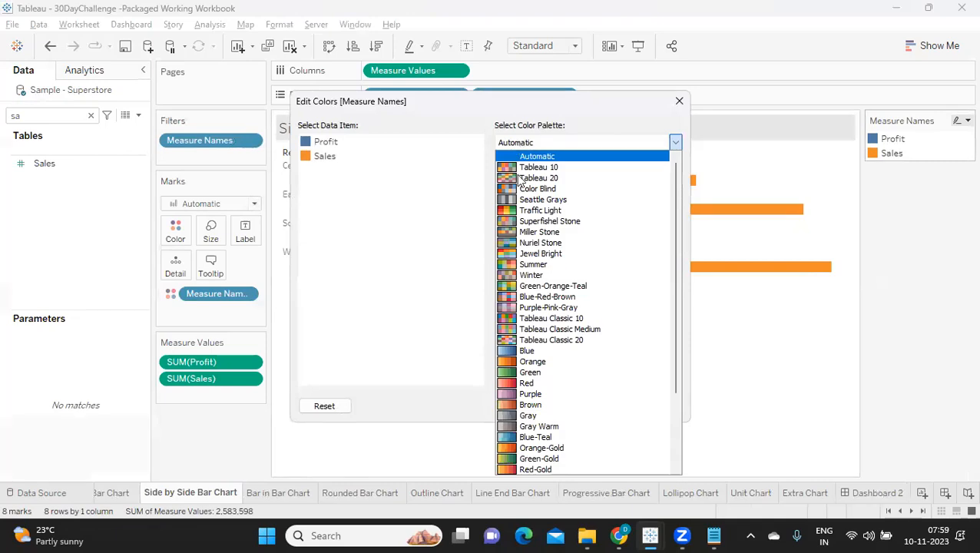
left_click(526, 352)
left_click(319, 157)
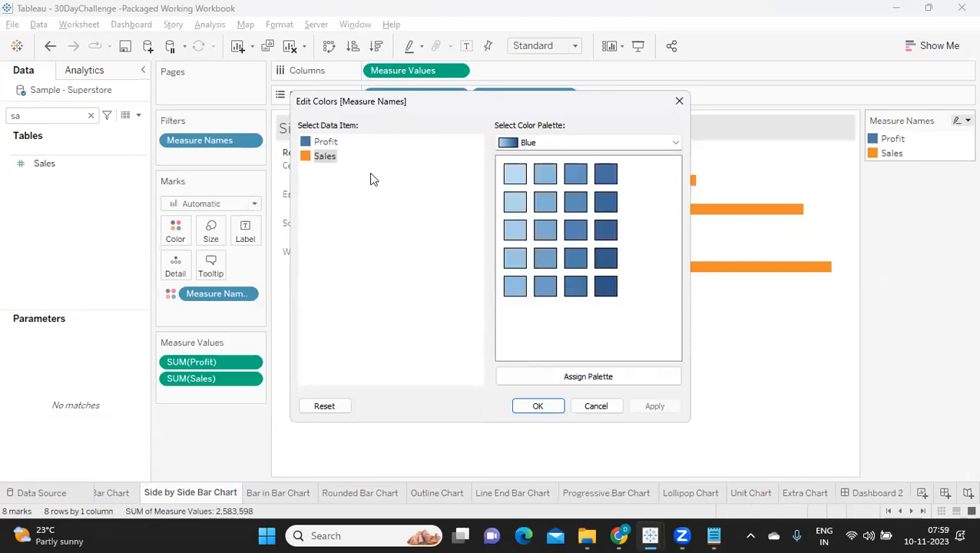
left_click(513, 177)
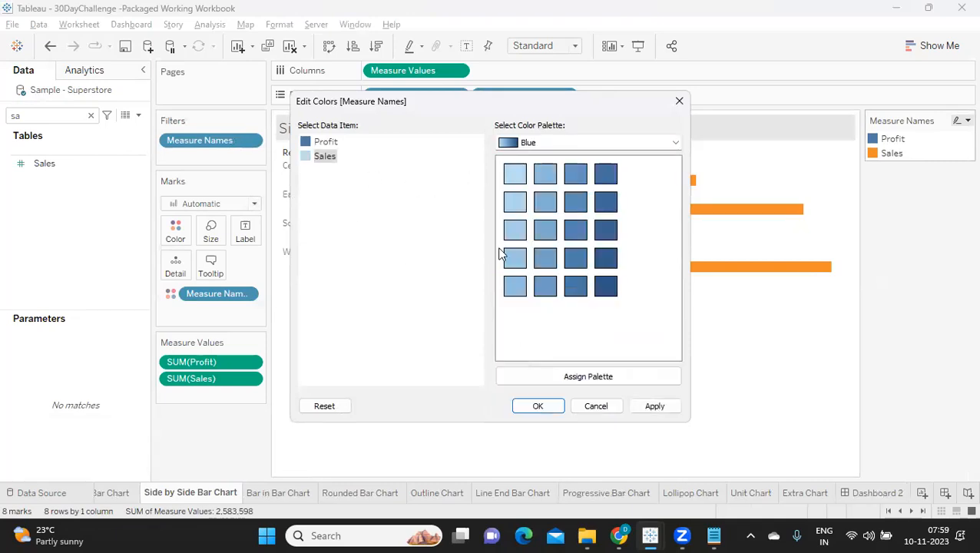
left_click(646, 408)
left_click(540, 407)
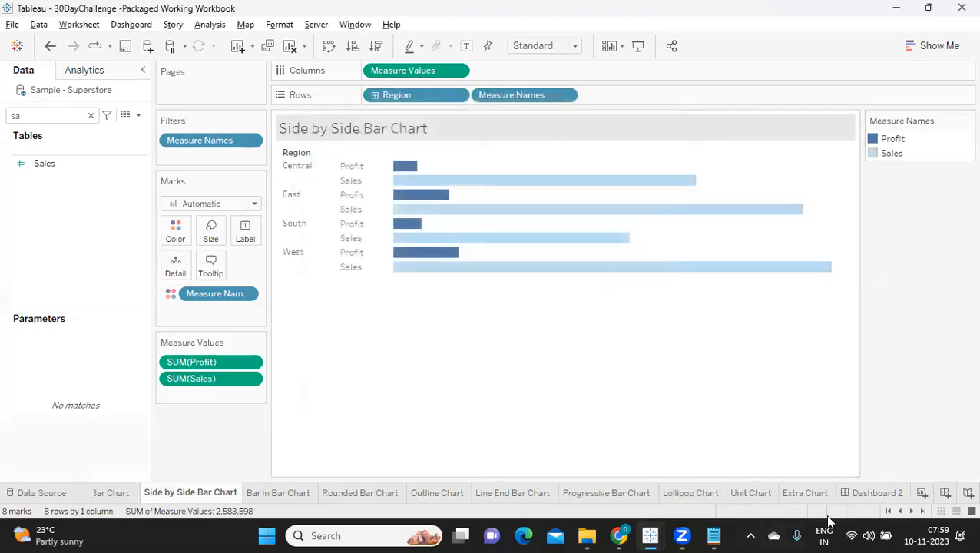
left_click(889, 495)
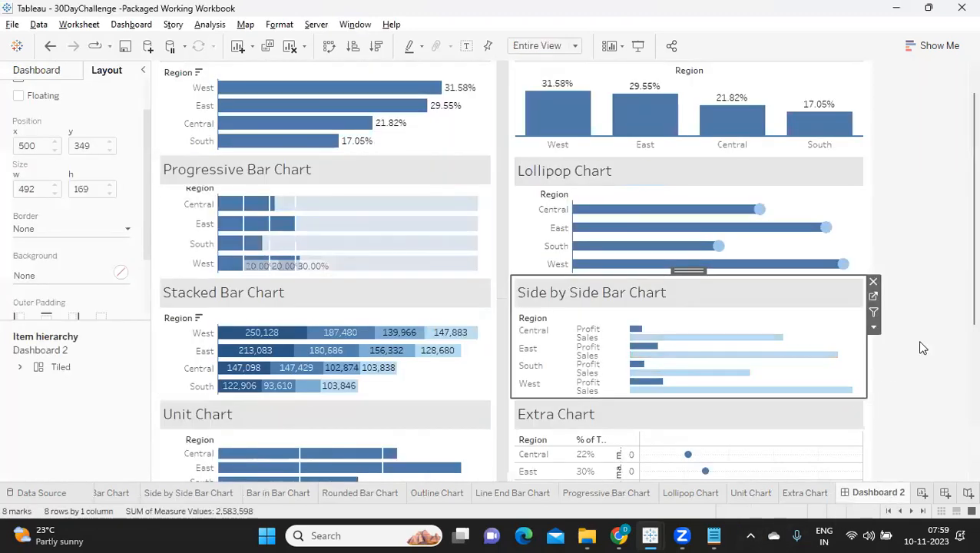
On the Outline Chart sheet, set the border of the first measure's bar marks (the Sales ratio) to blue.
scroll(898, 369, "down", 5)
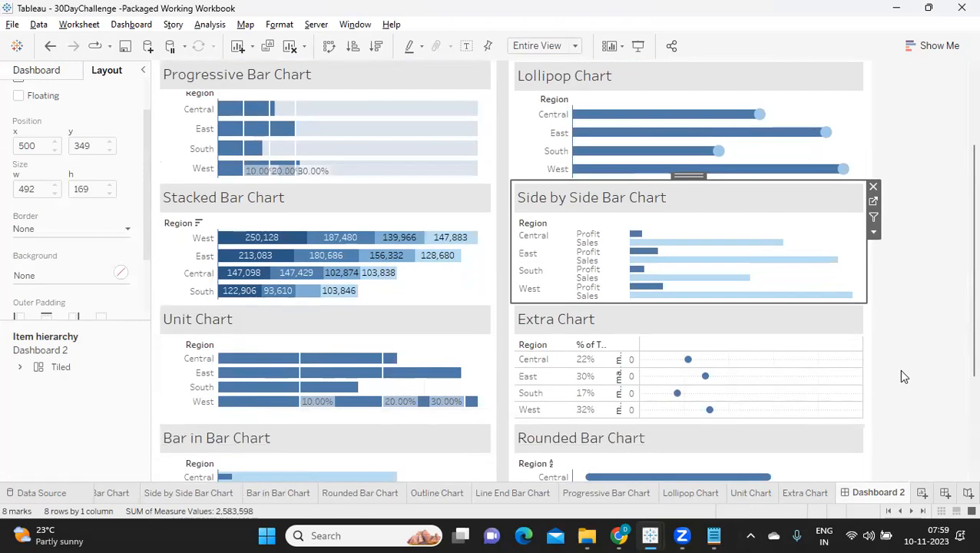
scroll(903, 376, "down", 7)
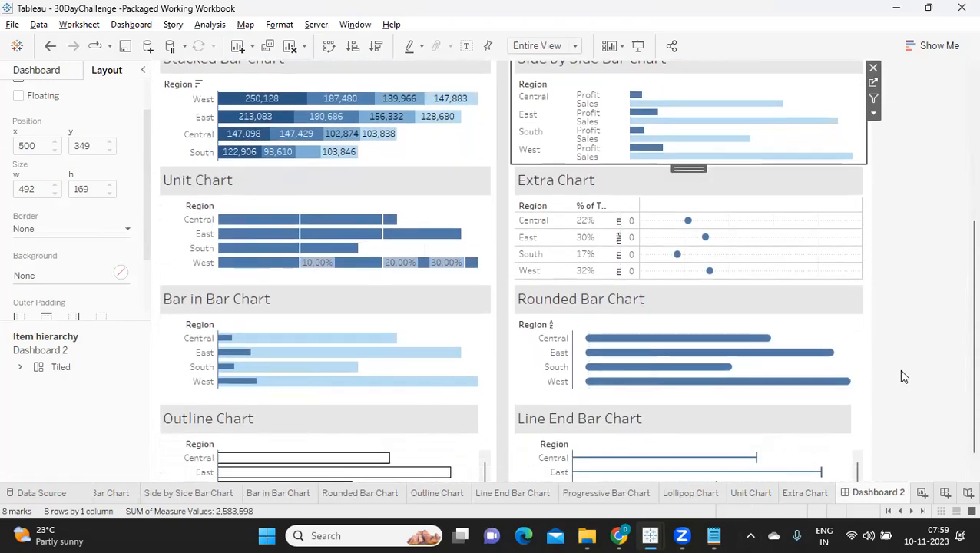
scroll(902, 376, "down", 2)
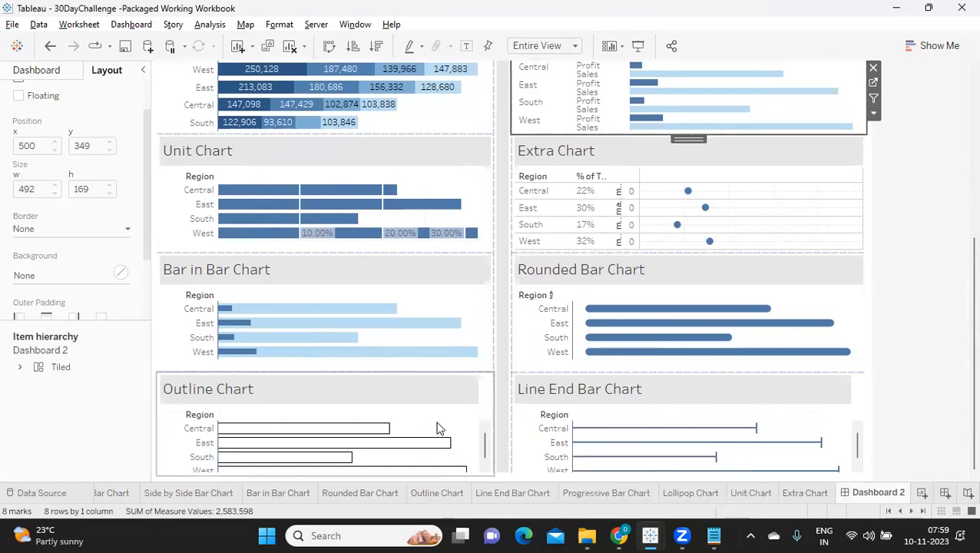
left_click(484, 405)
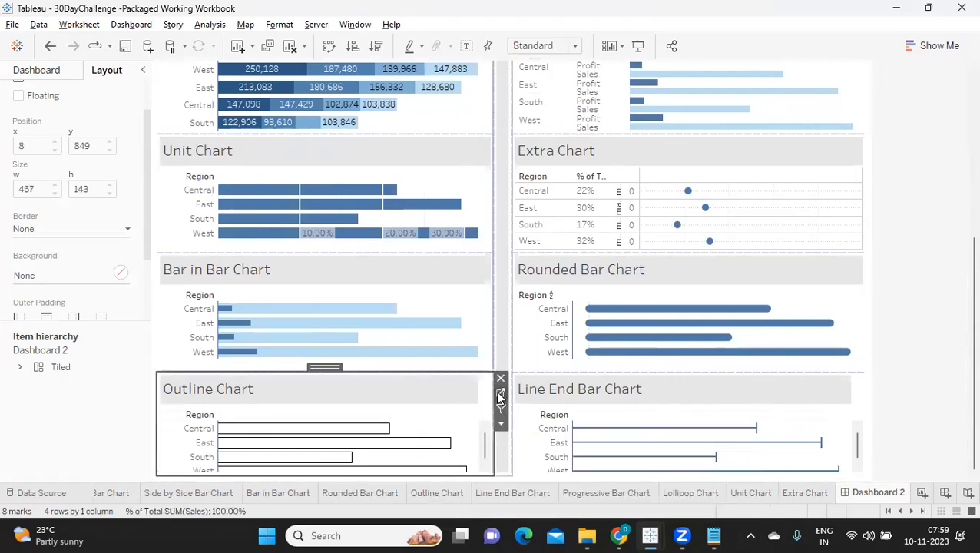
left_click(498, 390)
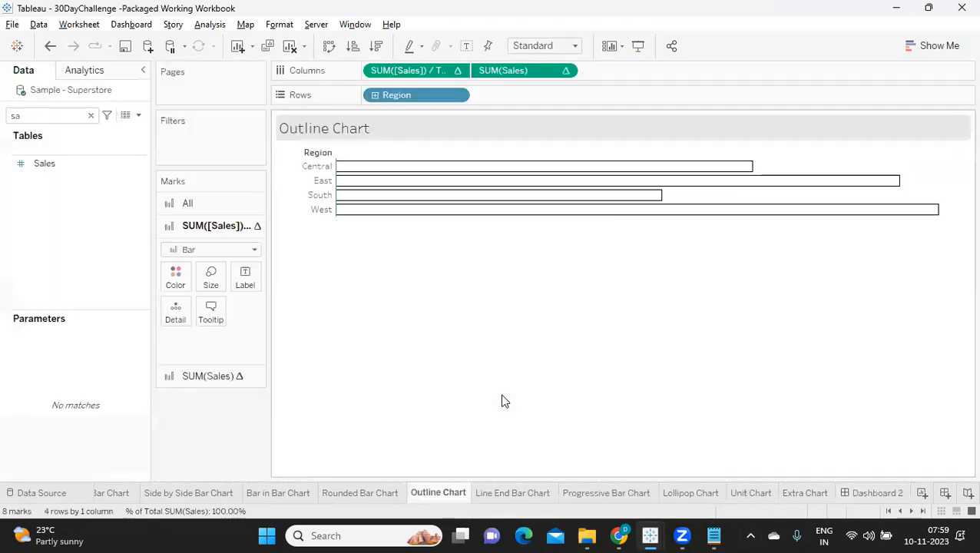
left_click(175, 283)
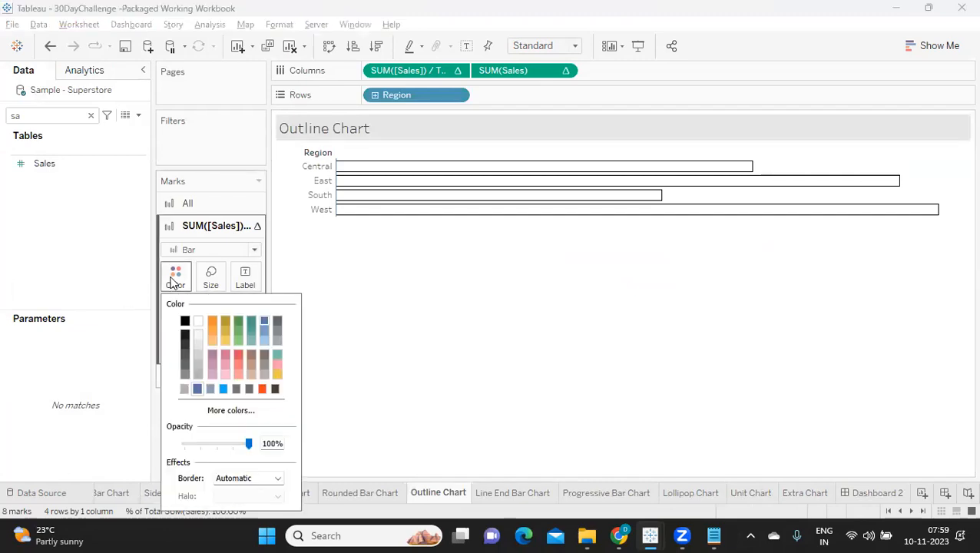
left_click(232, 478)
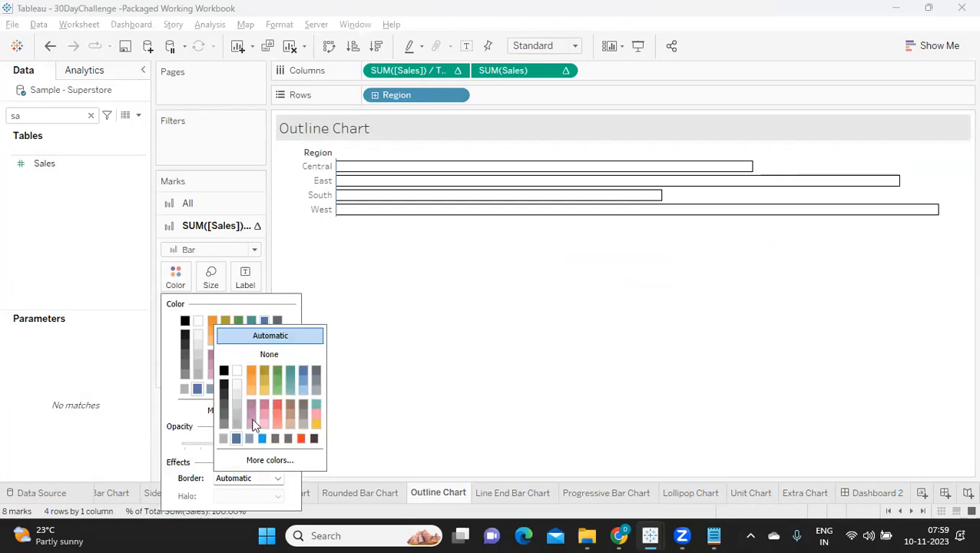
left_click(301, 371)
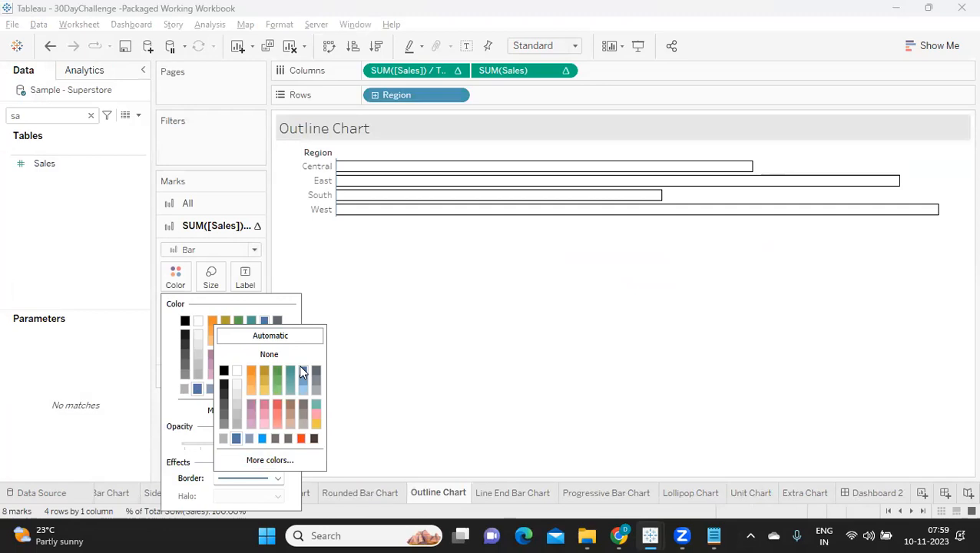
left_click(396, 358)
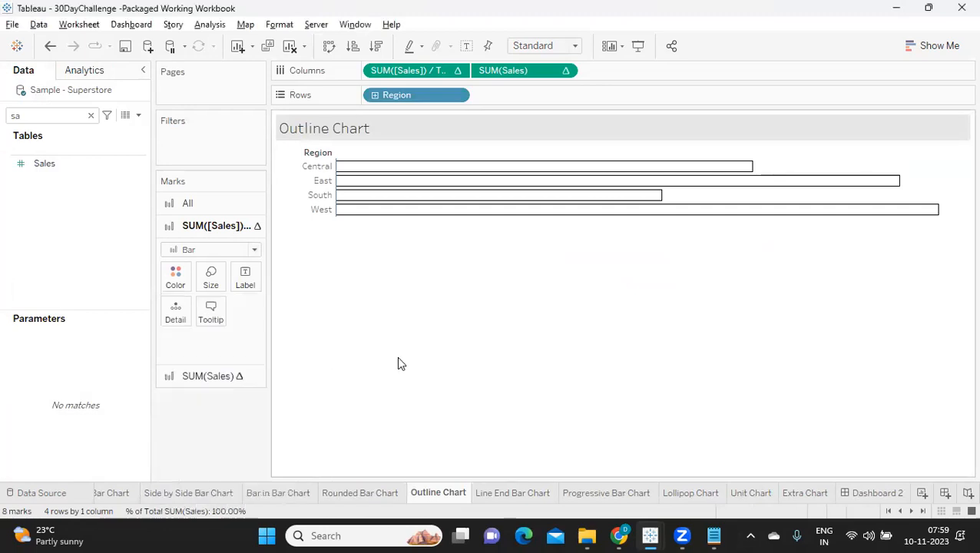
On the Outline Chart sheet, set the border of the SUM(Sales) bar marks to blue and return to Dashboard 2.
left_click(196, 378)
left_click(176, 303)
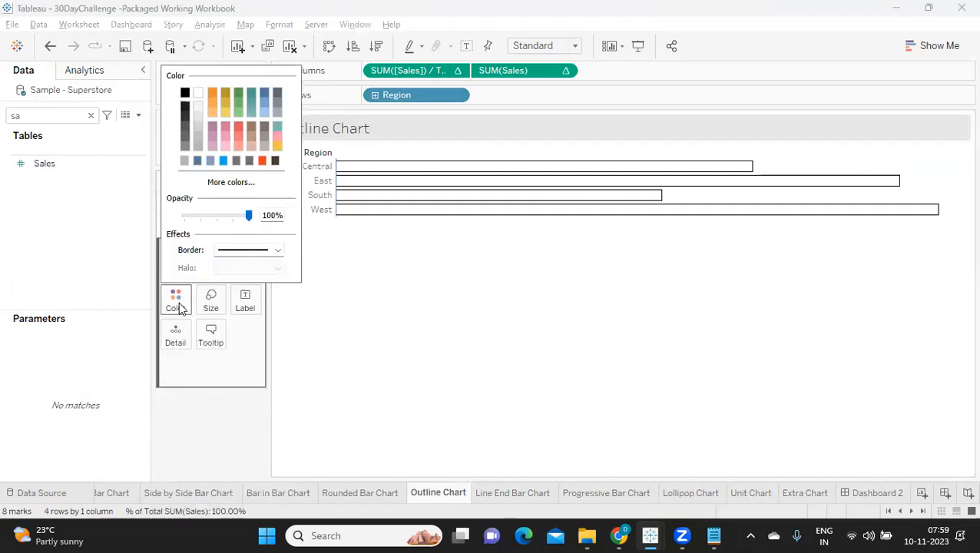
left_click(240, 251)
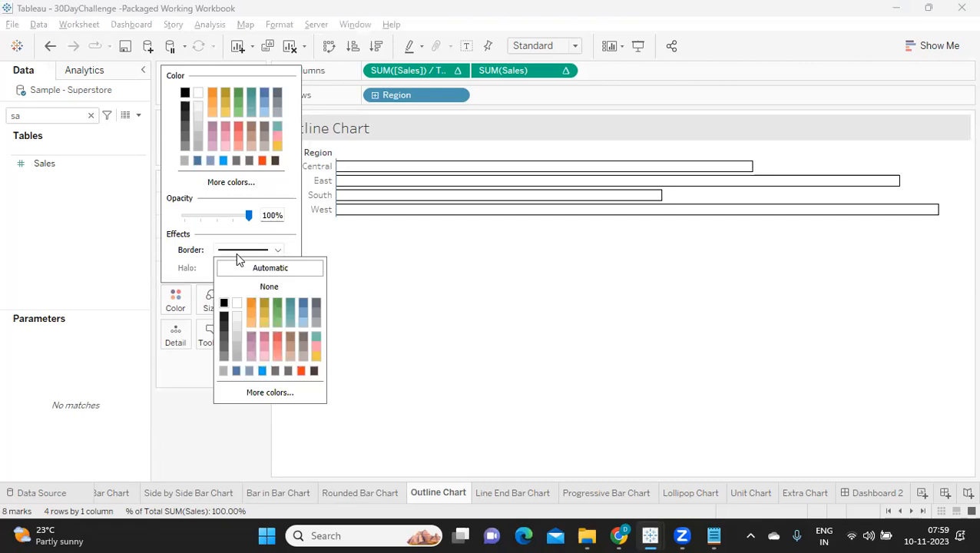
left_click(303, 303)
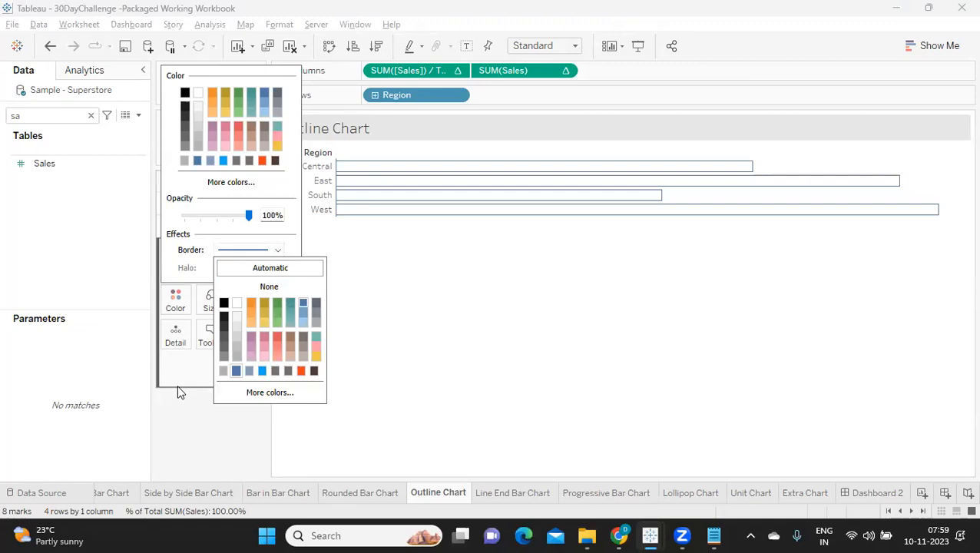
left_click(176, 411)
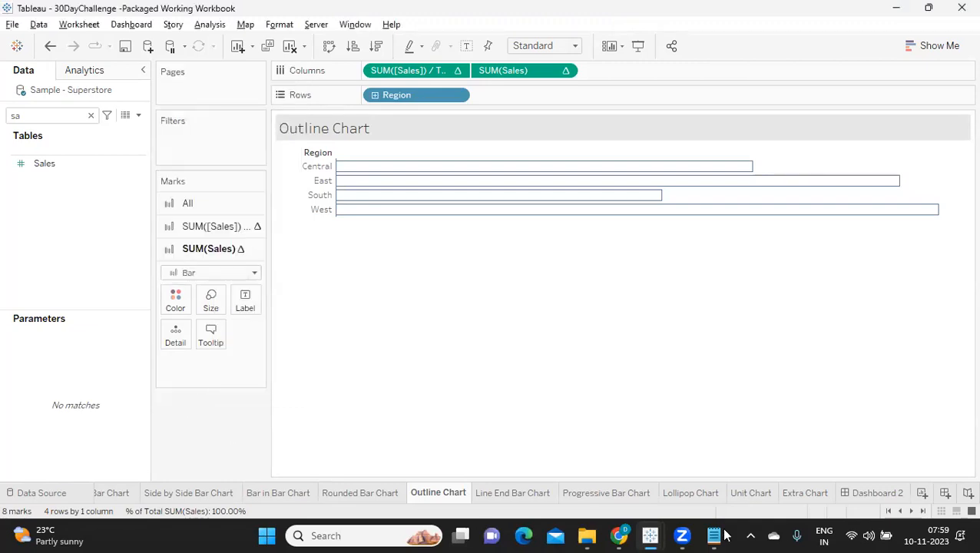
left_click(863, 492)
left_click(934, 349)
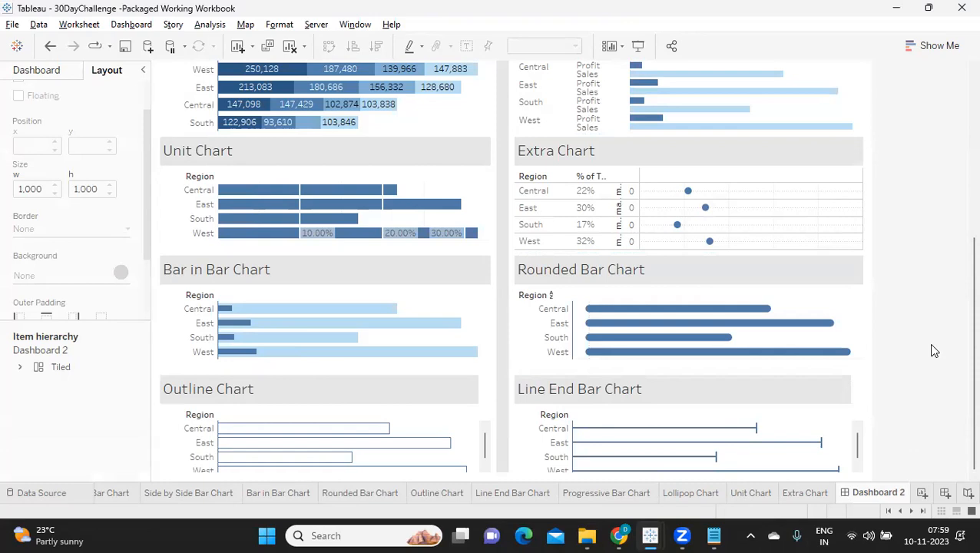
Review the recoloured charts on Dashboard 2, including in presentation mode, and leave presentation mode.
scroll(934, 351, "up", 1)
scroll(933, 350, "up", 3)
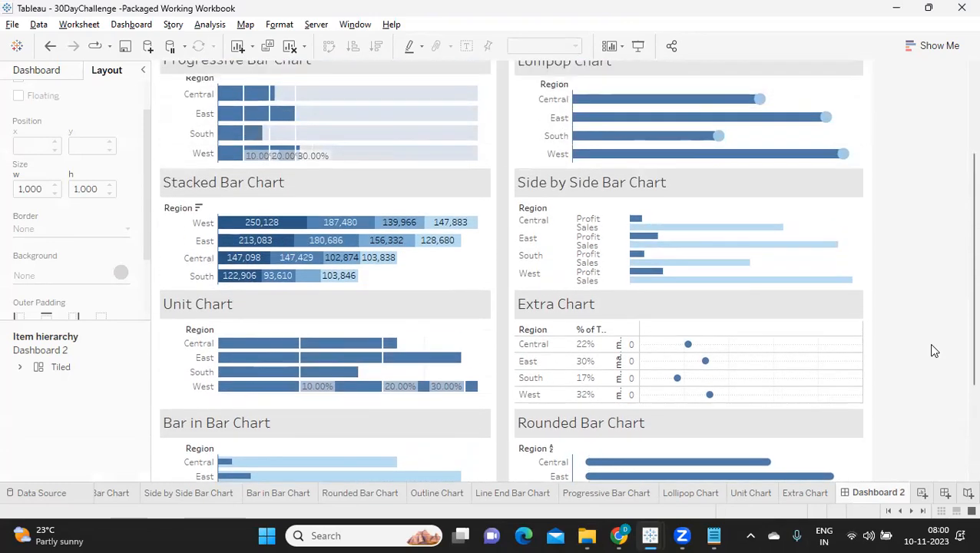
scroll(933, 350, "up", 1)
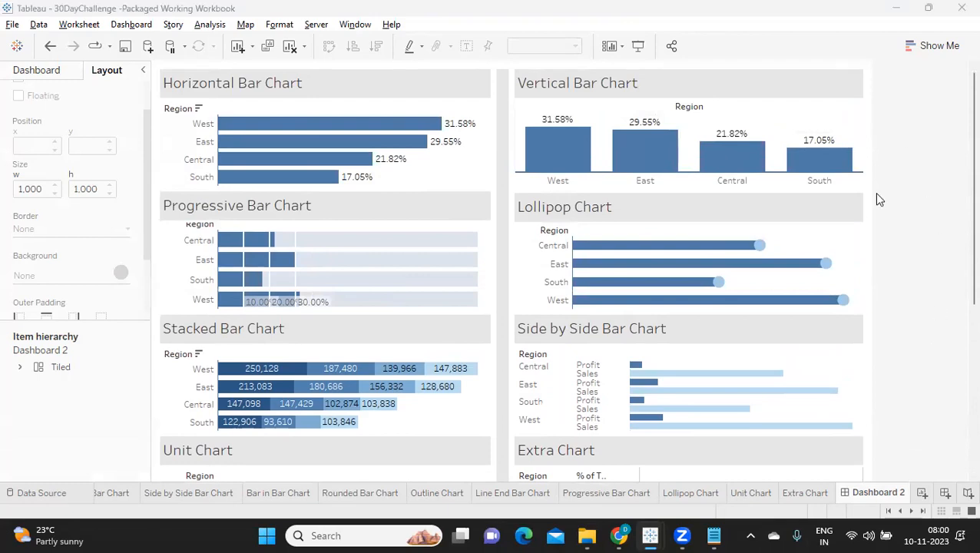
left_click(637, 47)
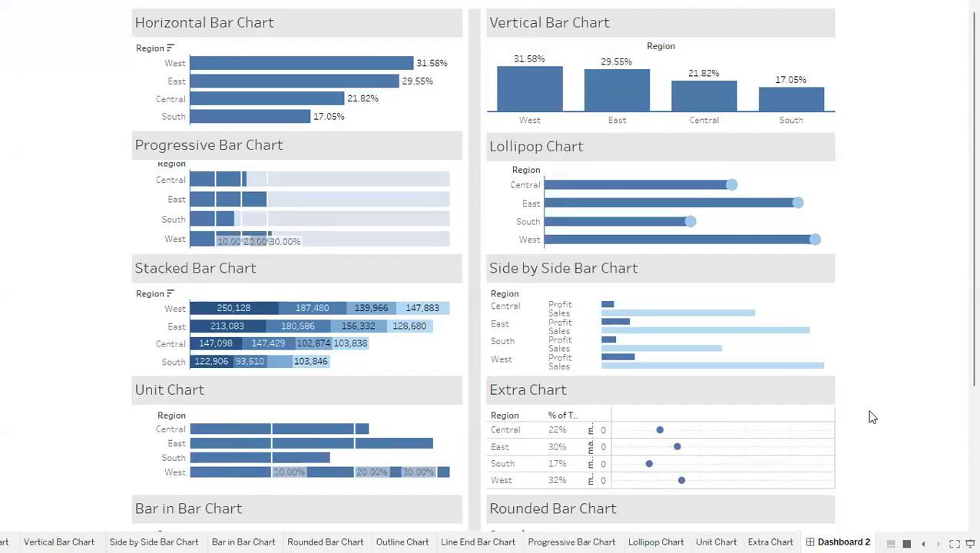
scroll(872, 415, "down", 2)
scroll(872, 413, "up", 1)
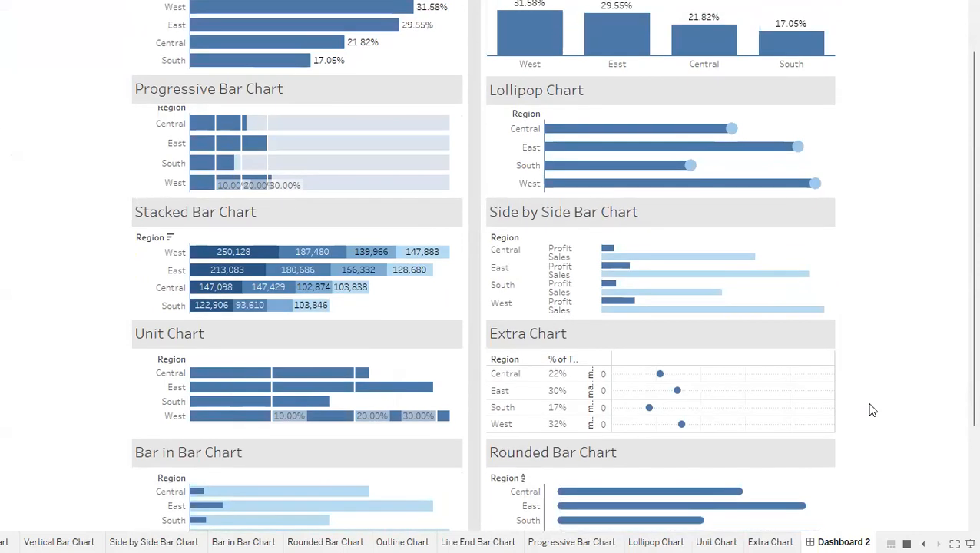
scroll(872, 410, "up", 1)
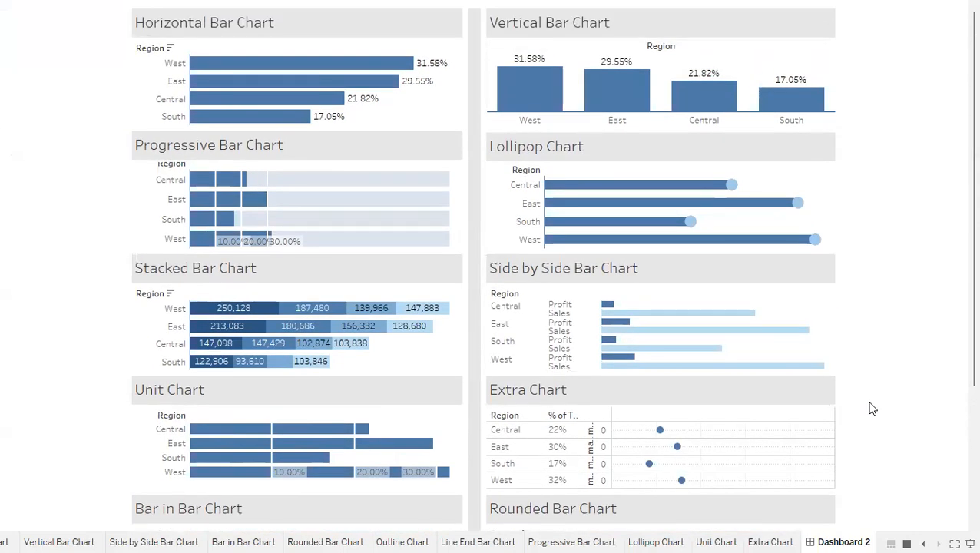
key("Escape")
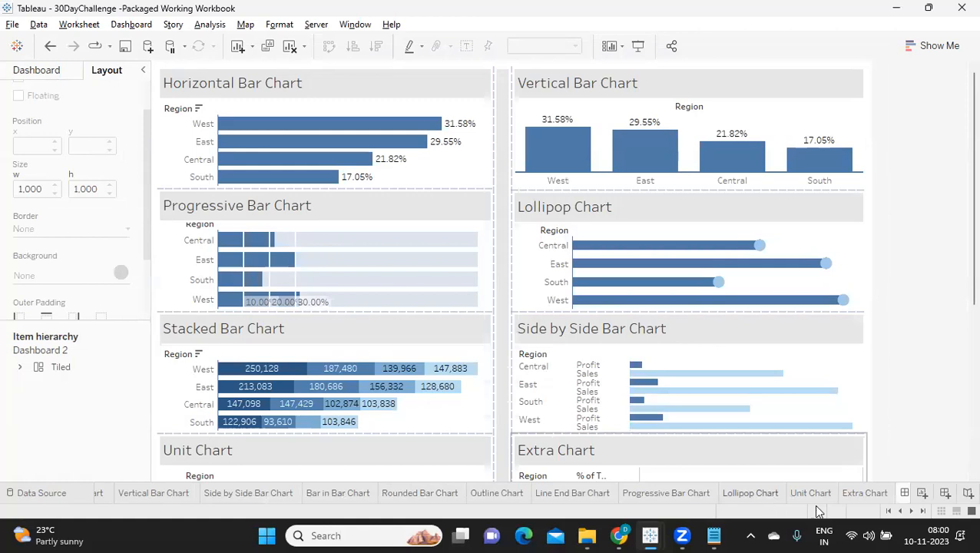
Rename Dashboard 2 as My First Dasbhoard.
left_click(922, 510)
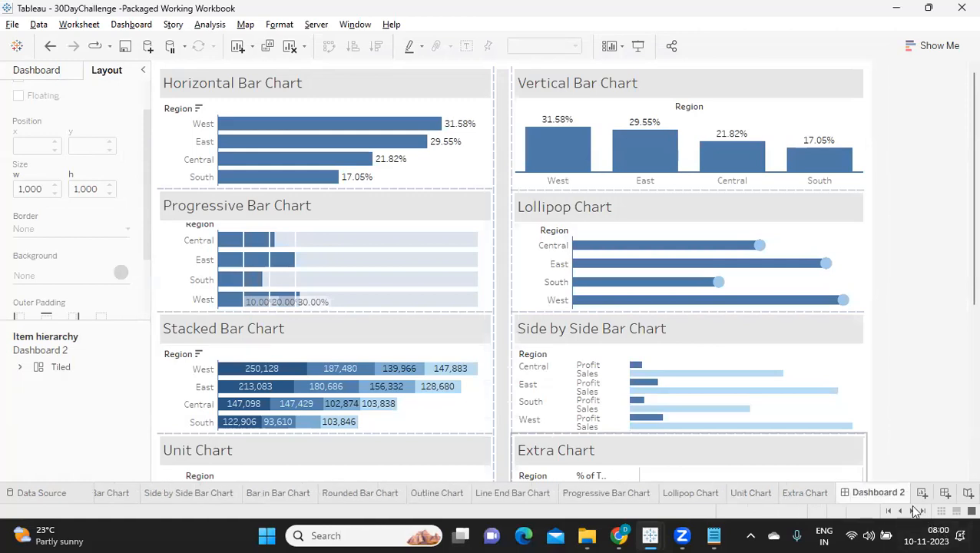
double_click(883, 494)
type("My First Dahb")
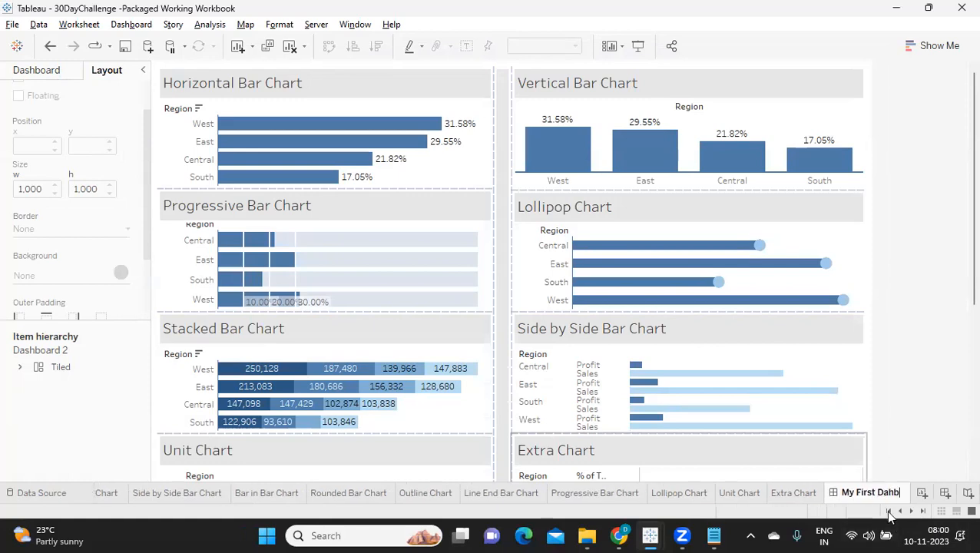
type("sbho")
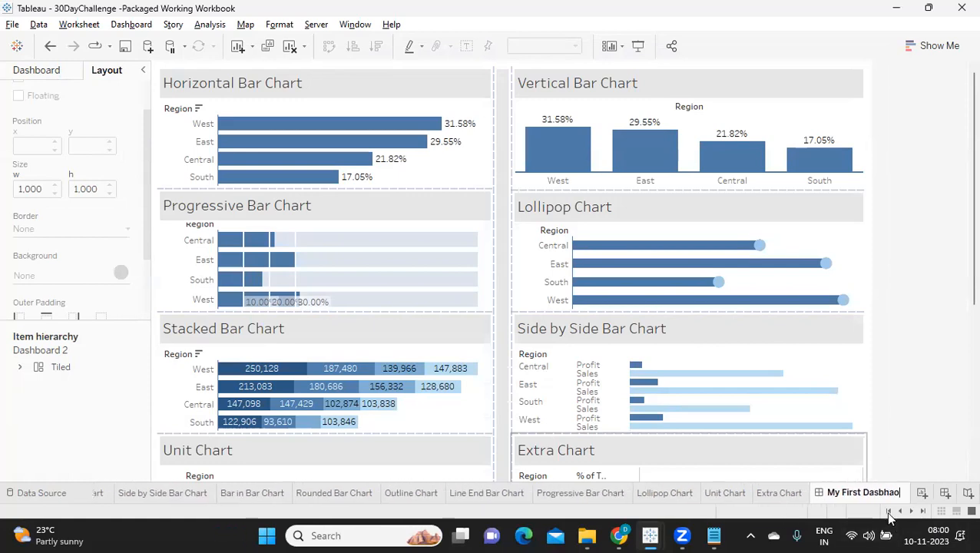
type("ard")
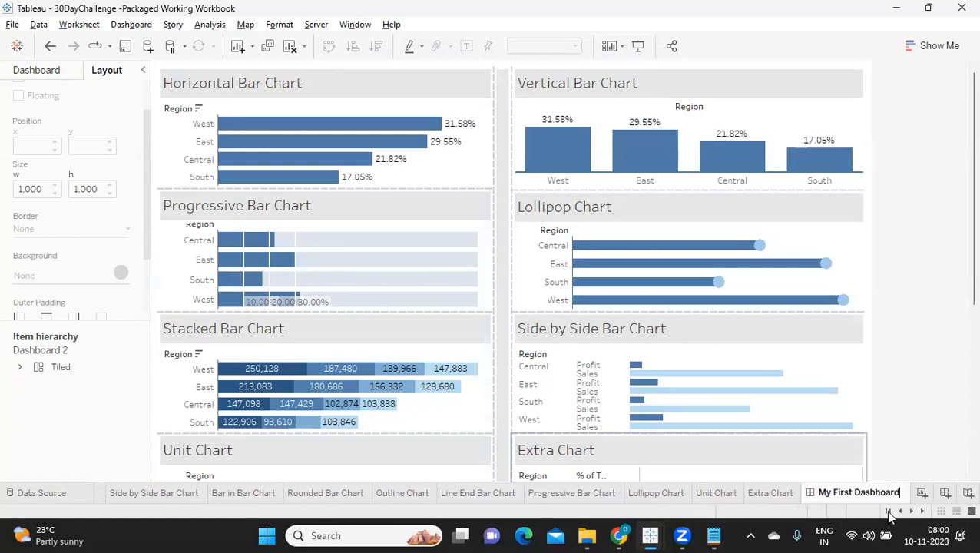
left_click(943, 395)
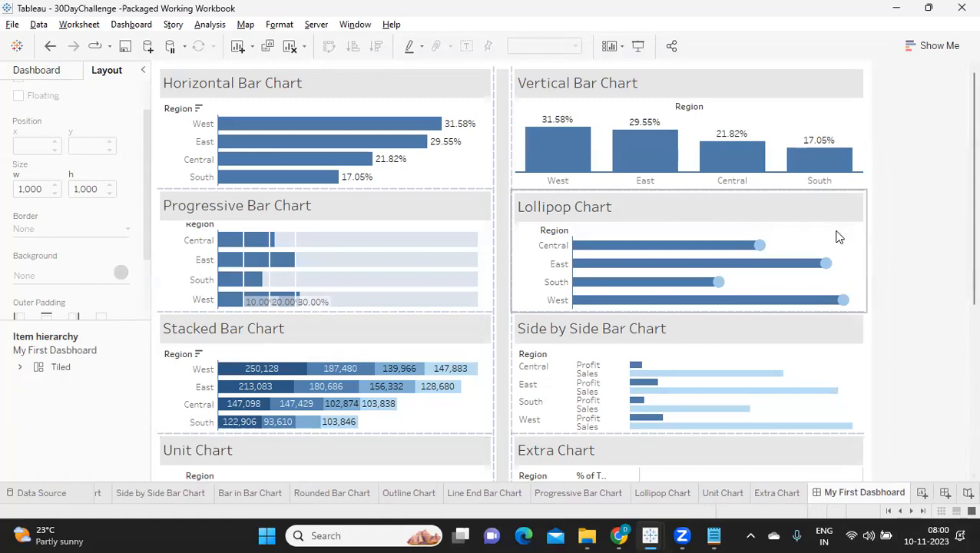
Show the dashboard title, replace its text with 30DayTableauChallenge and centre it.
left_click(135, 26)
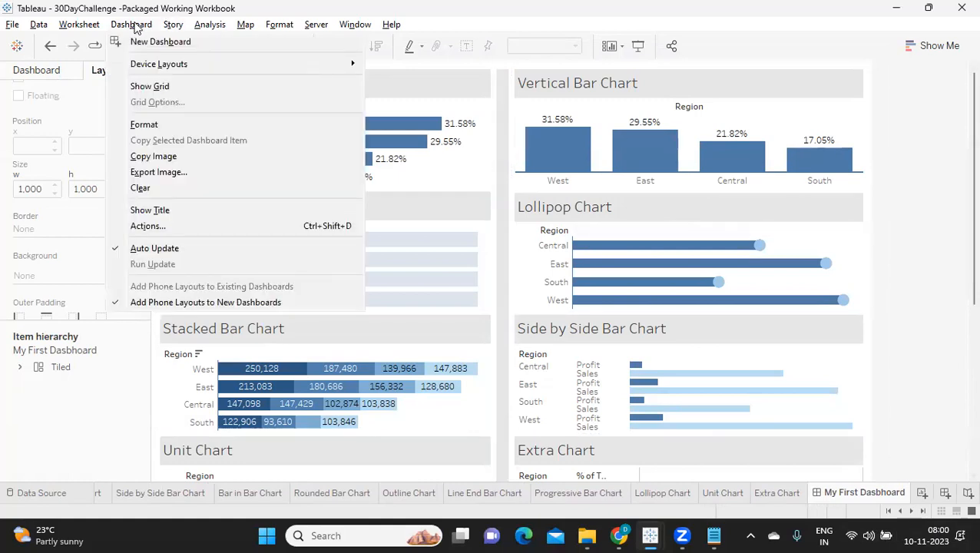
left_click(148, 211)
double_click(247, 91)
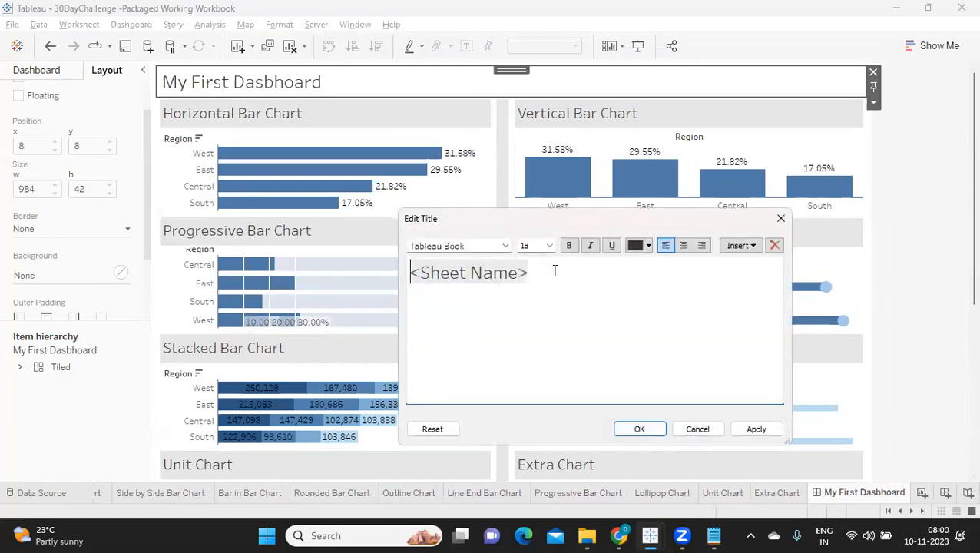
left_click_drag(554, 270, 396, 273)
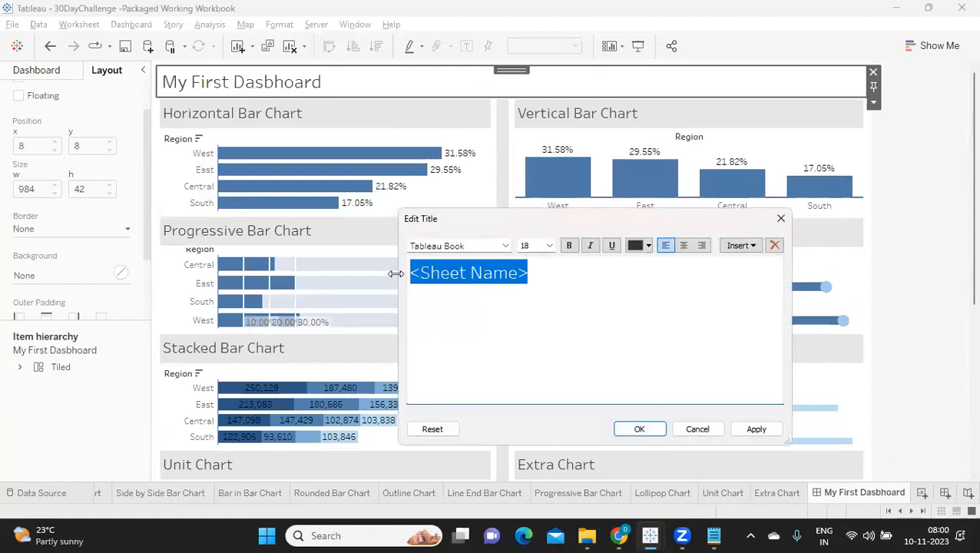
type("30DayTableauChallenge")
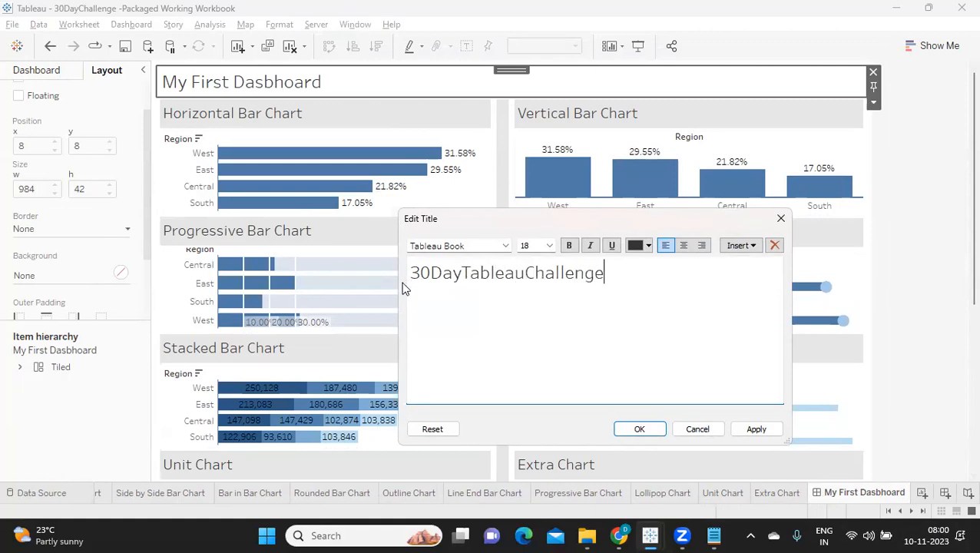
left_click_drag(405, 288, 589, 270)
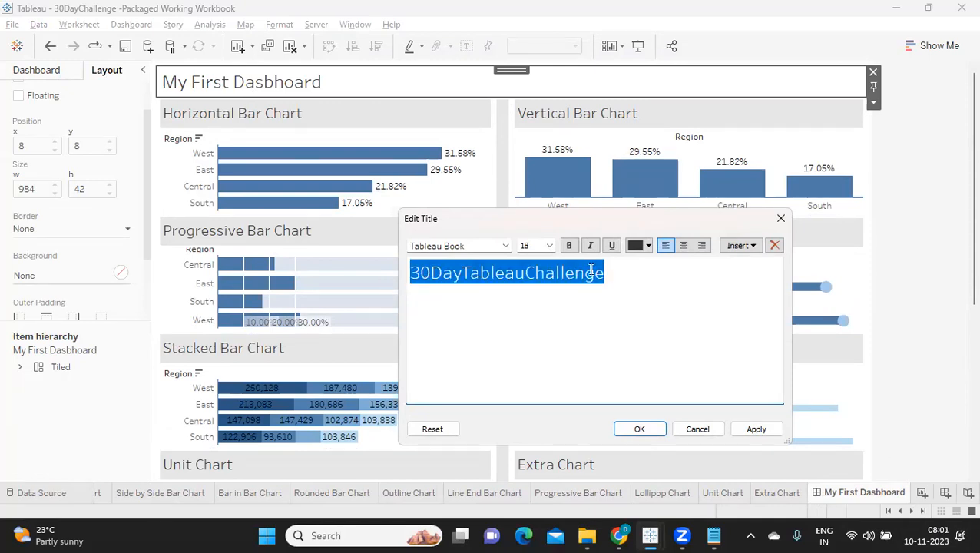
left_click(682, 246)
left_click(750, 428)
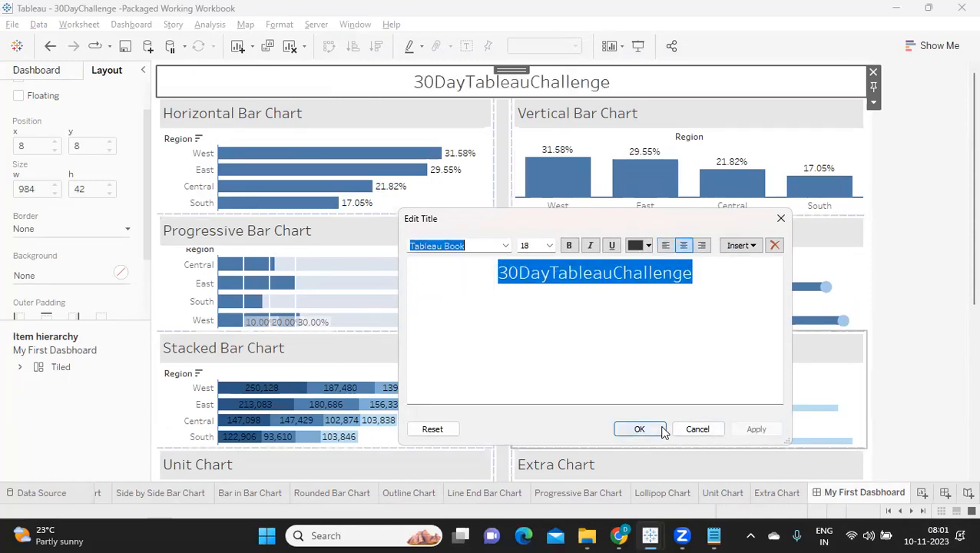
left_click(637, 429)
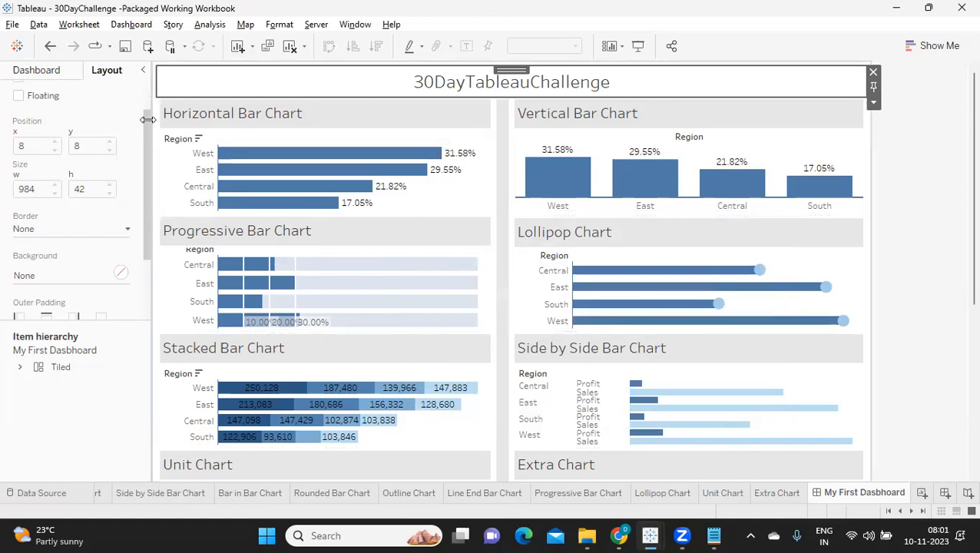
Give the dashboard title a light grey background.
left_click(33, 275)
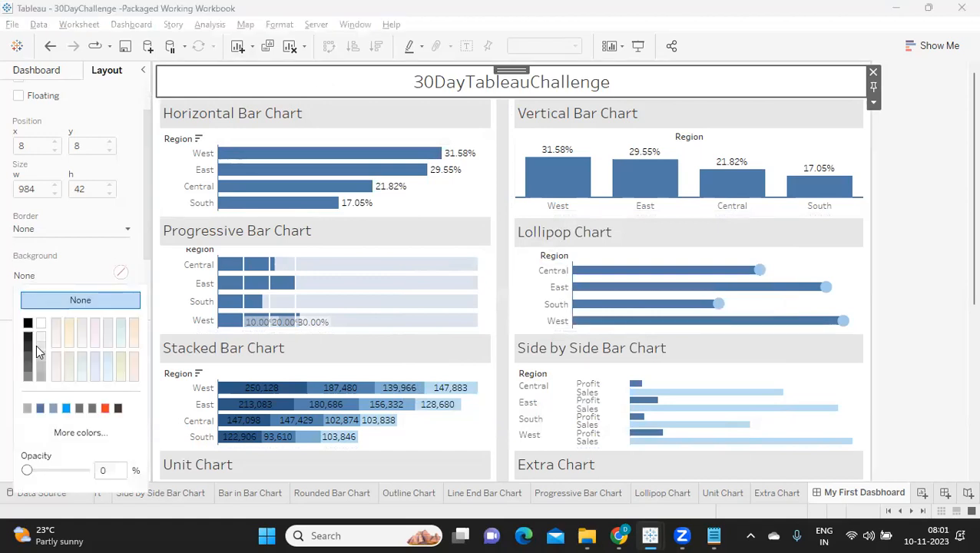
left_click(40, 346)
left_click(913, 277)
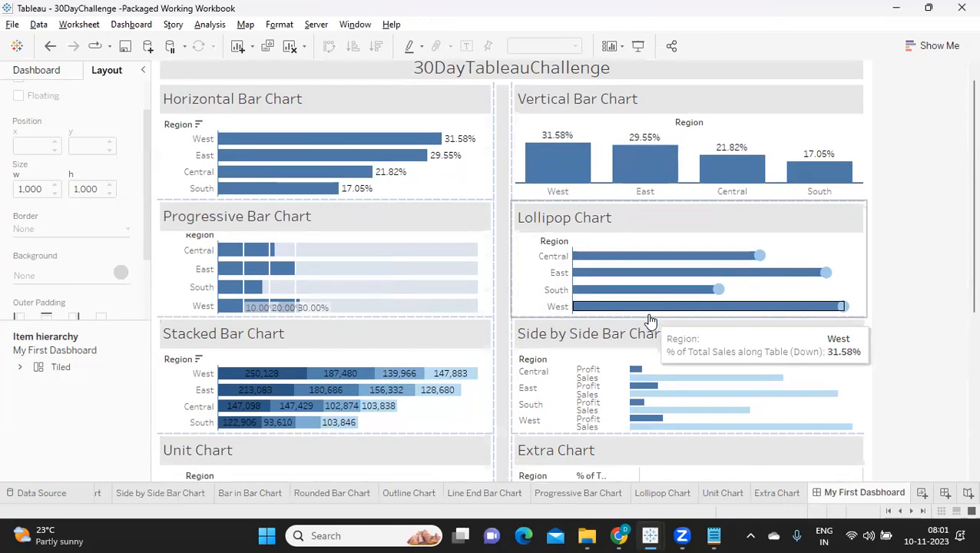
Hide all the chart sheets used in the My First Dasbhoard dashboard.
scroll(650, 320, "down", 1)
mouse_move(636, 253)
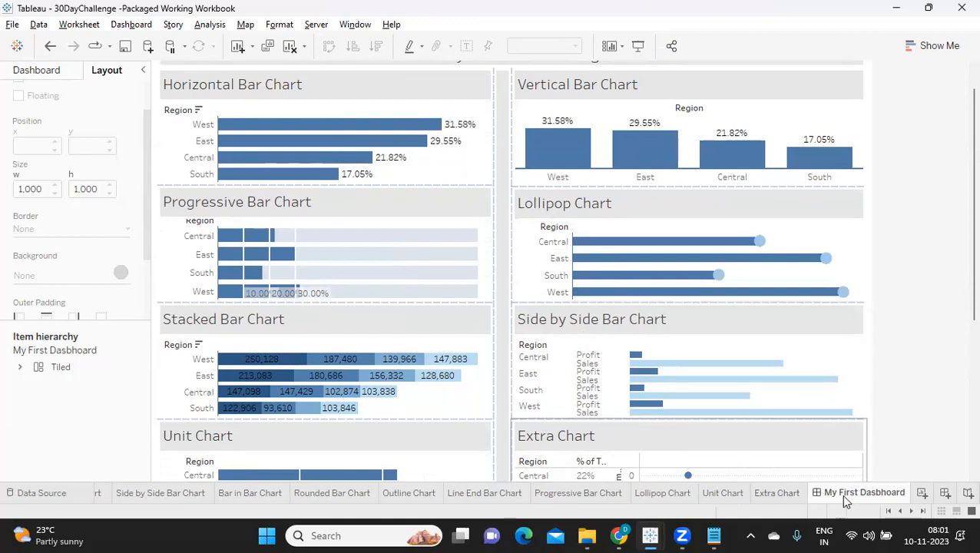
mouse_move(844, 500)
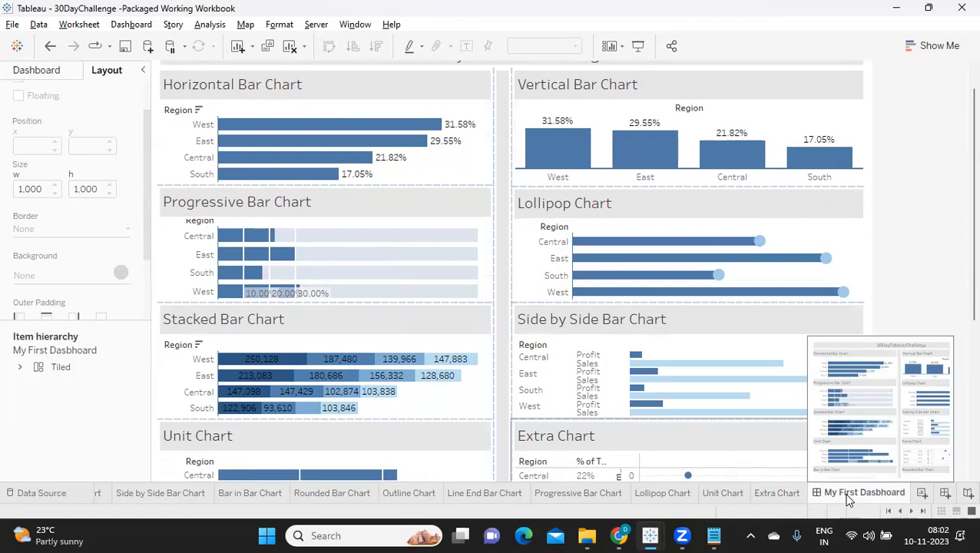
right_click(848, 499)
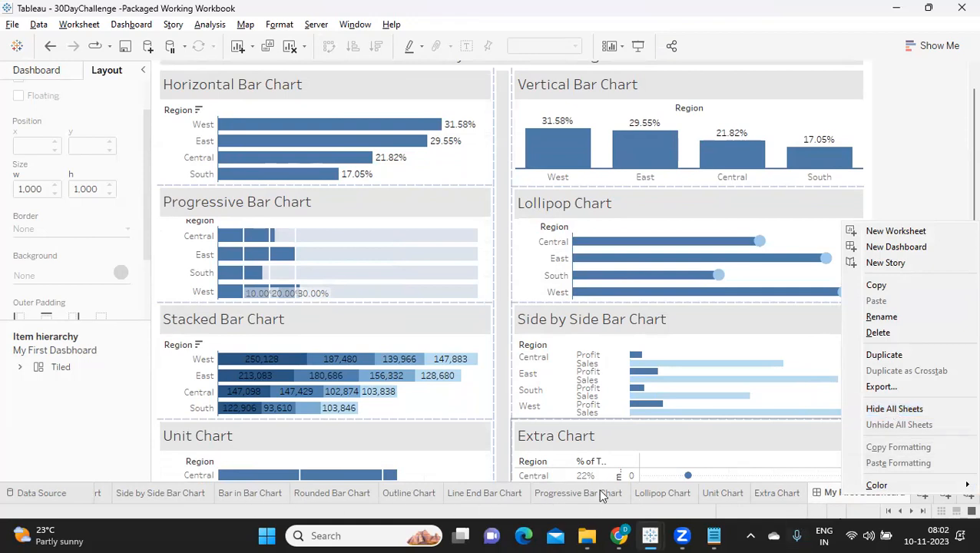
left_click(825, 500)
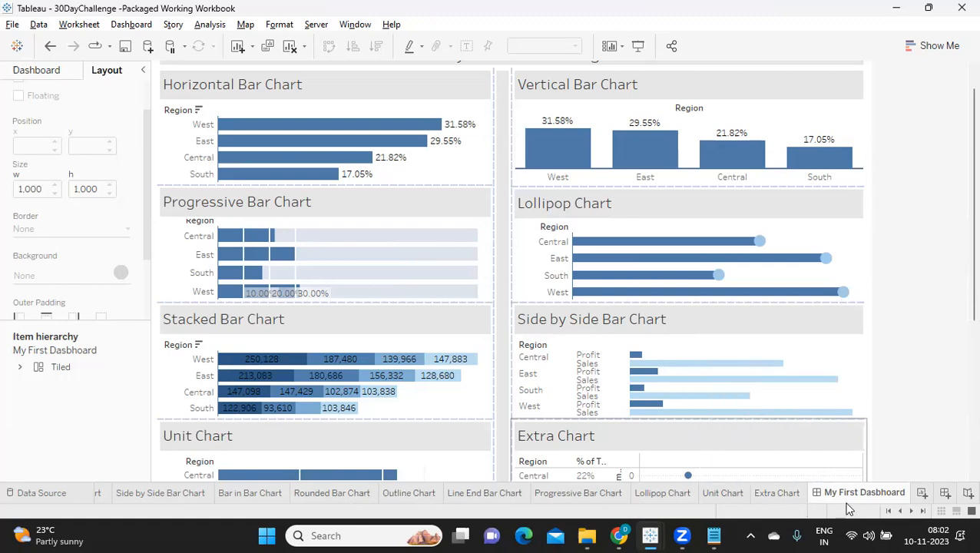
mouse_move(857, 501)
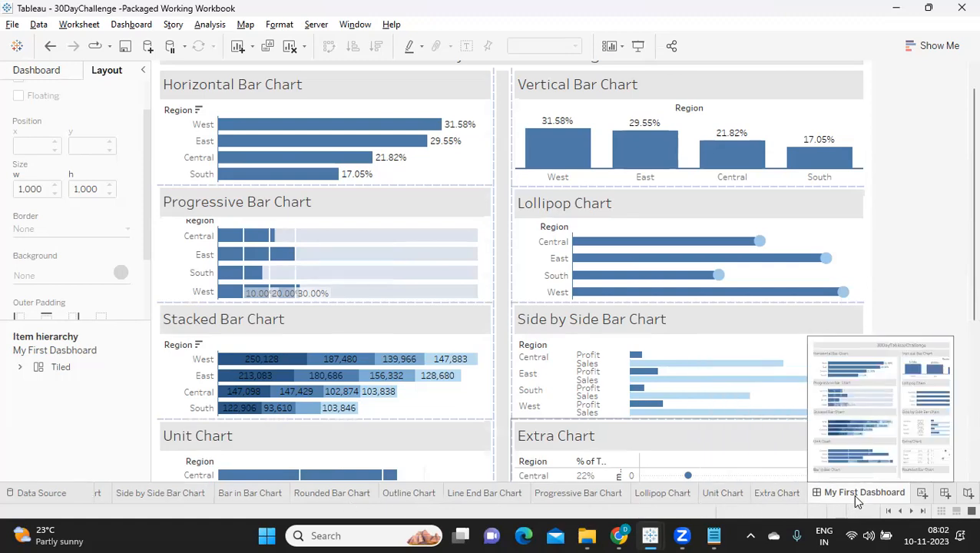
right_click(856, 499)
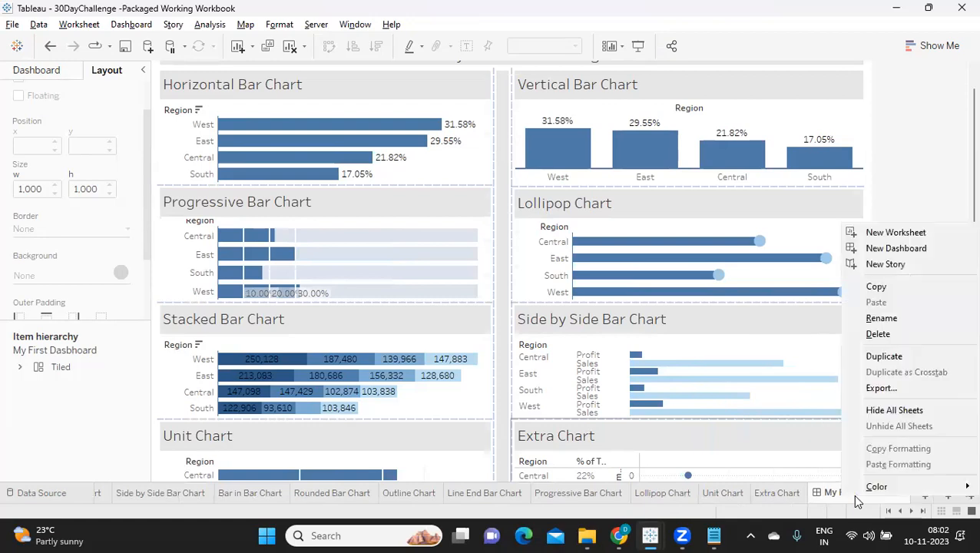
left_click(893, 411)
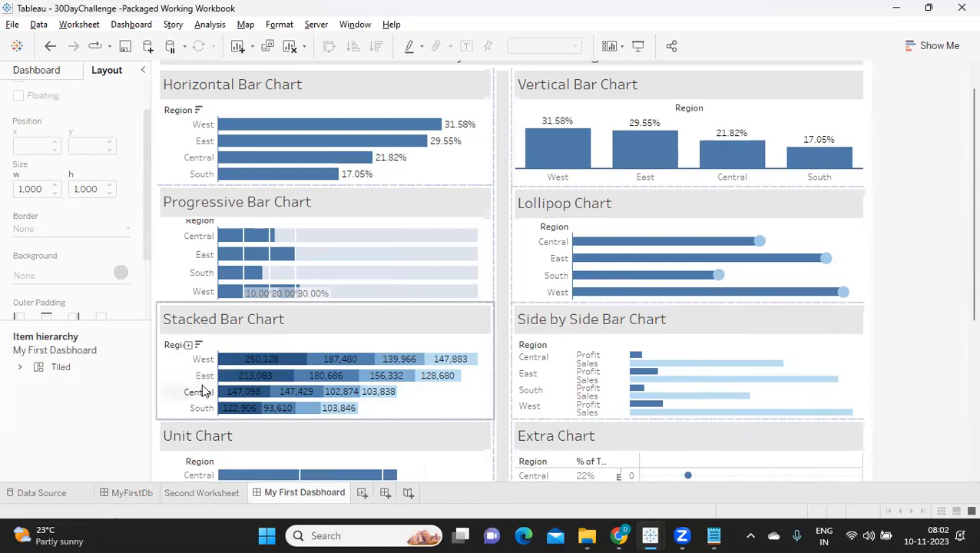
Look through the remaining MyFirstDb, My First Dasbhoard and Second Worksheet tabs.
left_click(117, 492)
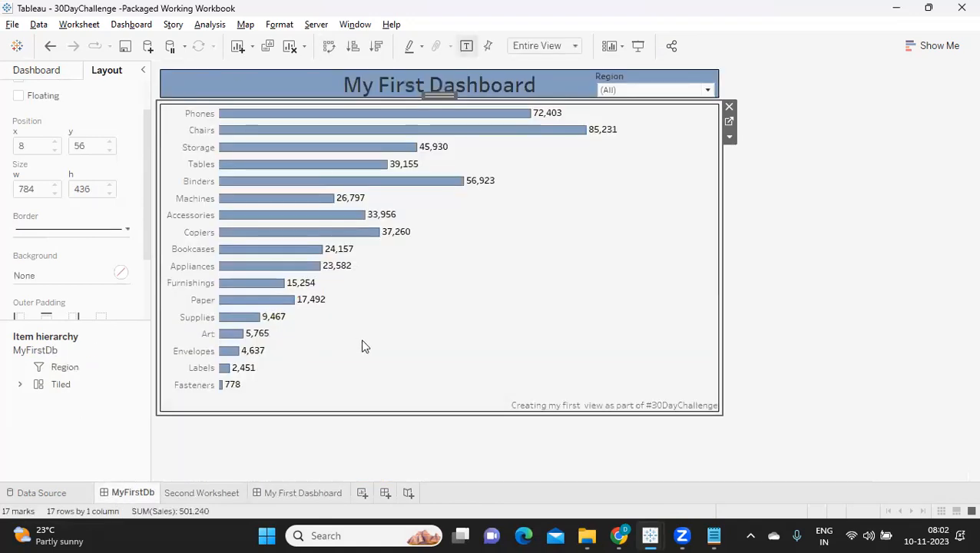
left_click(300, 494)
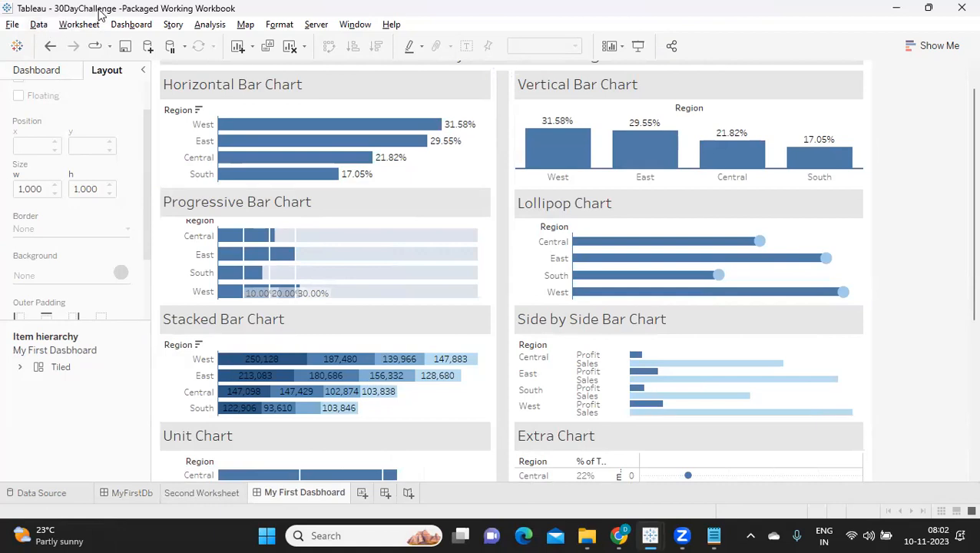
left_click(198, 492)
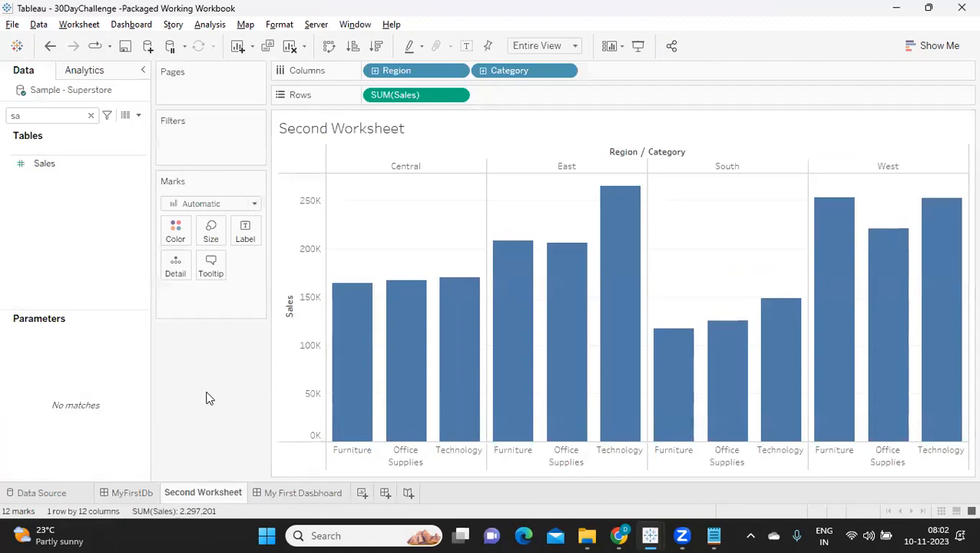
Delete the Second Worksheet sheet and collapse the side pane beside the My First Dasbhoard dashboard.
right_click(185, 496)
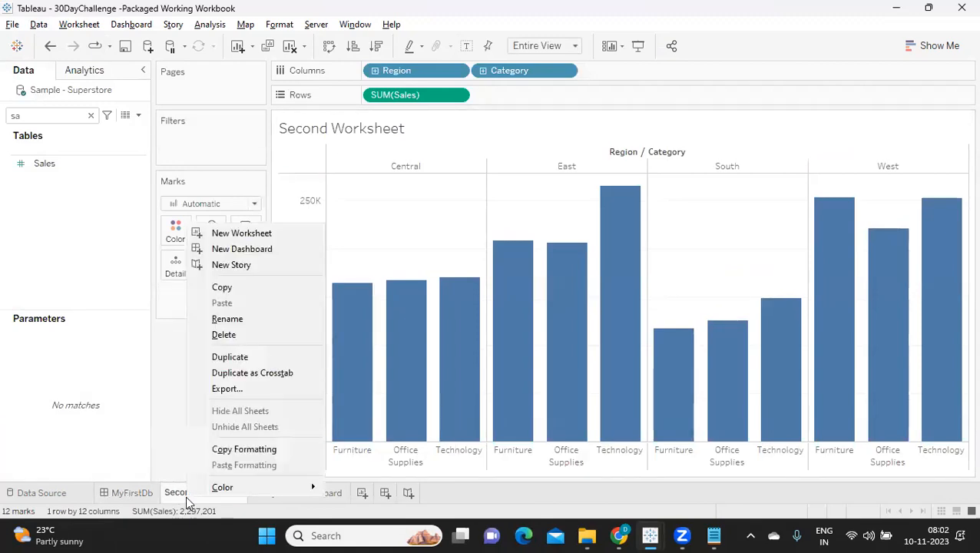
left_click(224, 335)
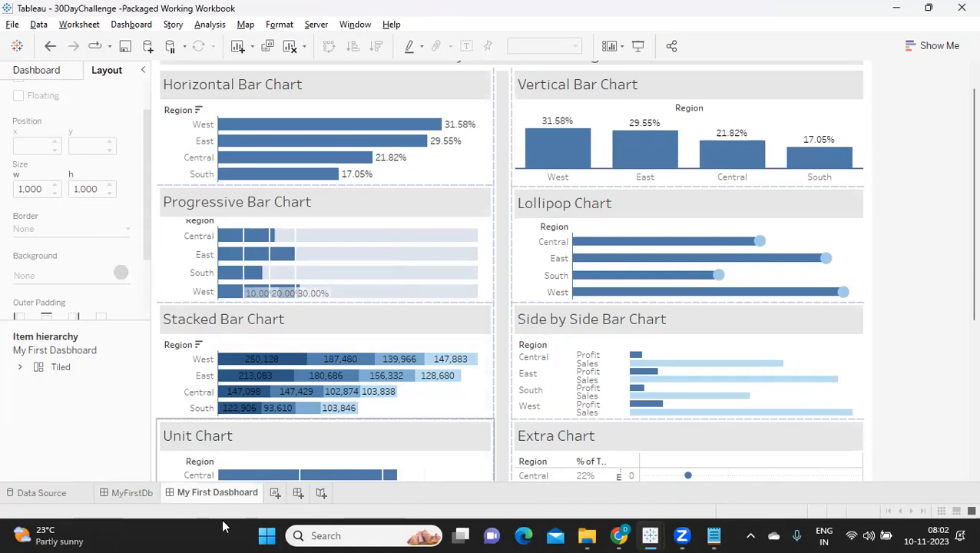
left_click(143, 70)
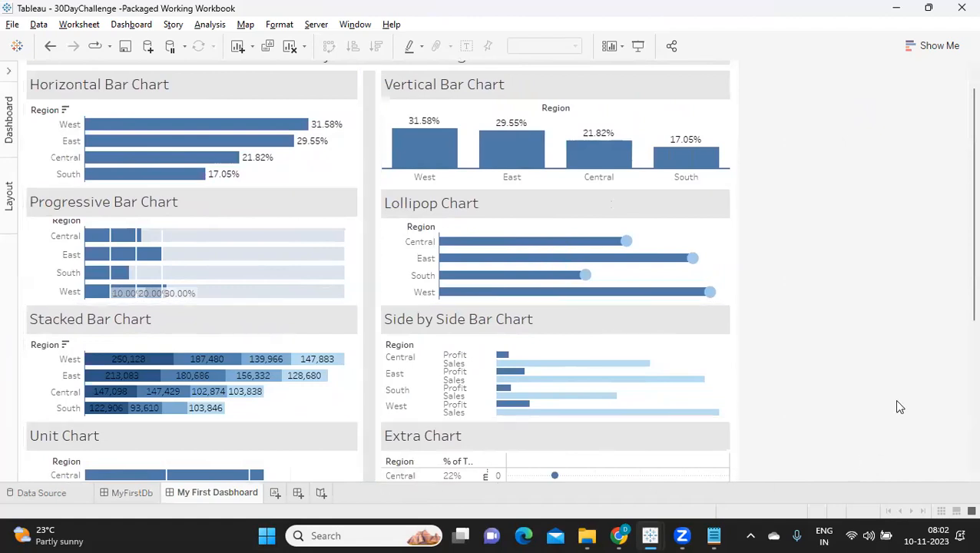
Colour the My First Dasbhoard sheet tab blue and the MyFirstDb sheet tab green.
right_click(200, 492)
mouse_move(241, 490)
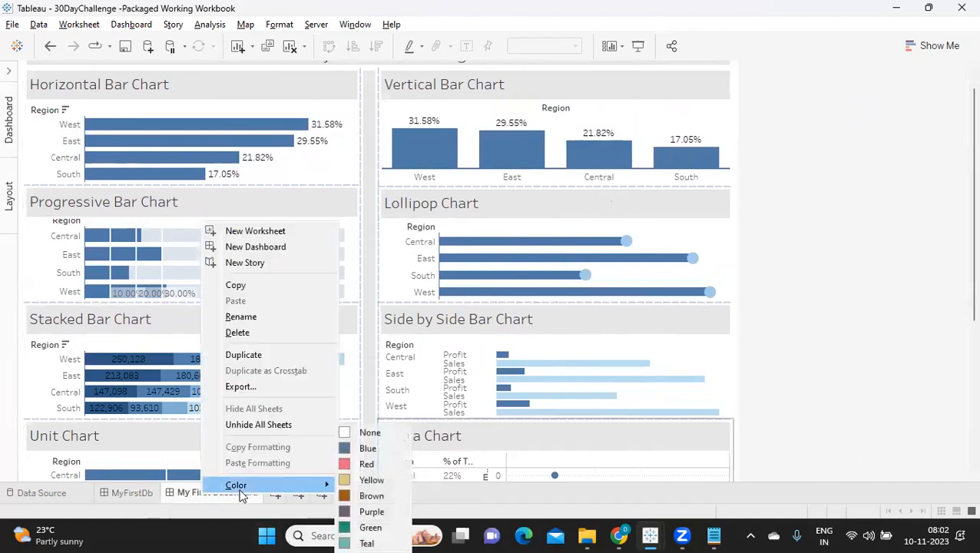
left_click(361, 448)
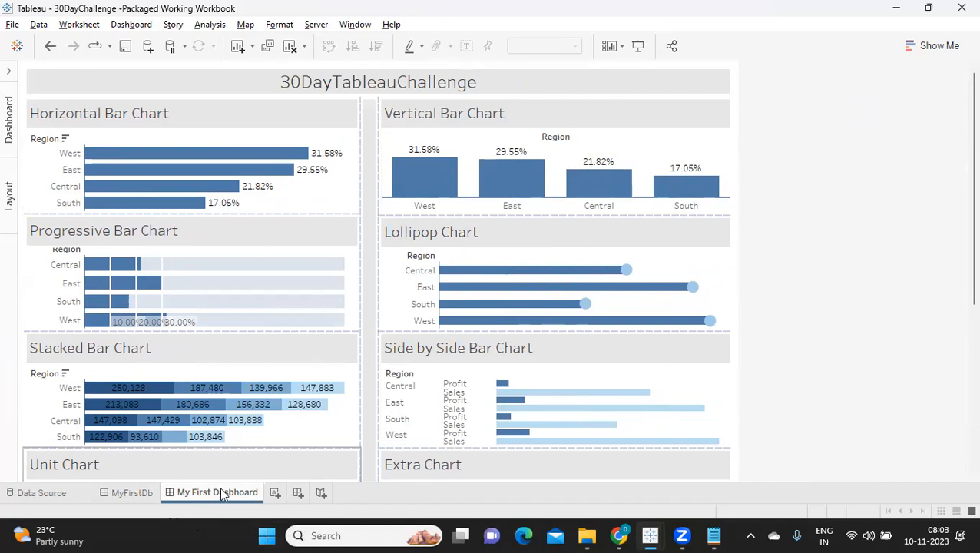
right_click(127, 492)
mouse_move(181, 485)
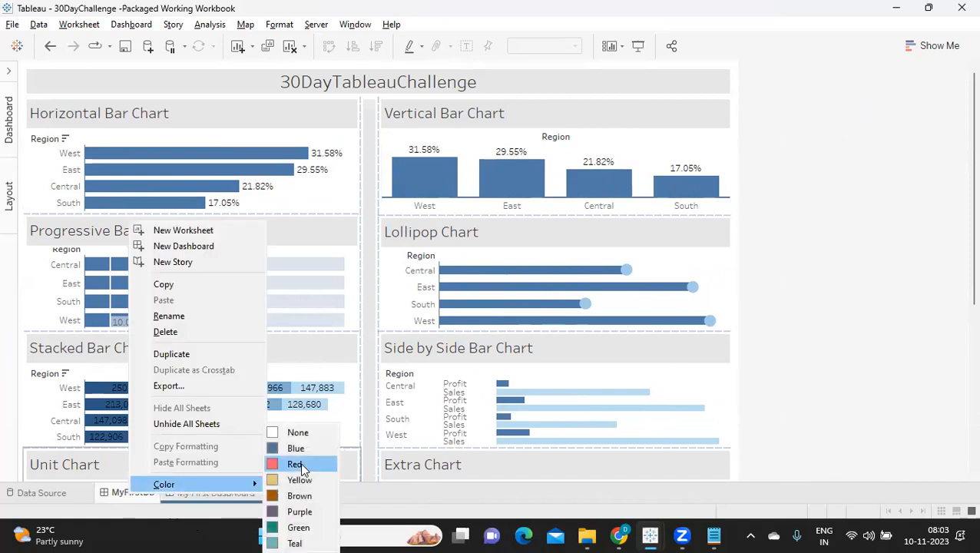
left_click(299, 528)
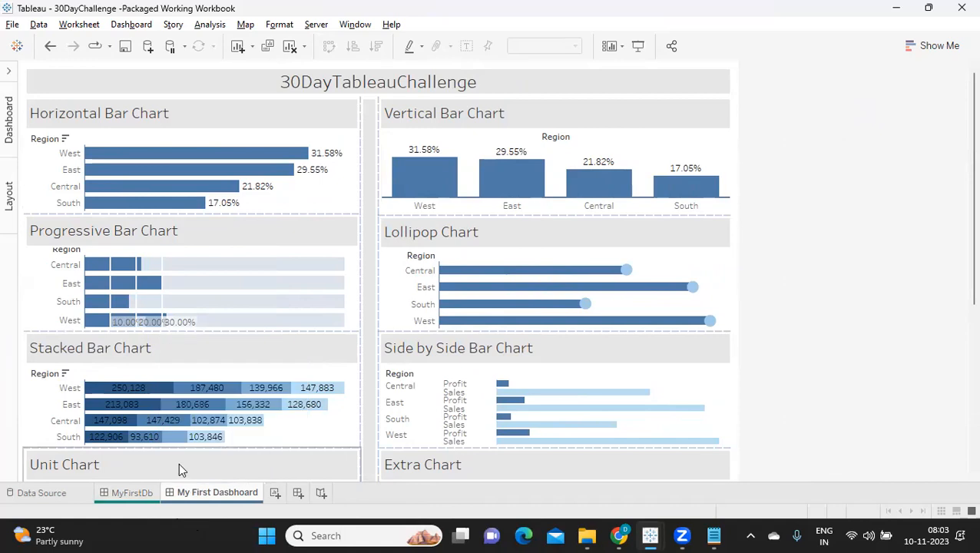
Export the dashboard as a PNG image named My First Dasbhoard into the 30DayChallenge folder.
left_click(124, 26)
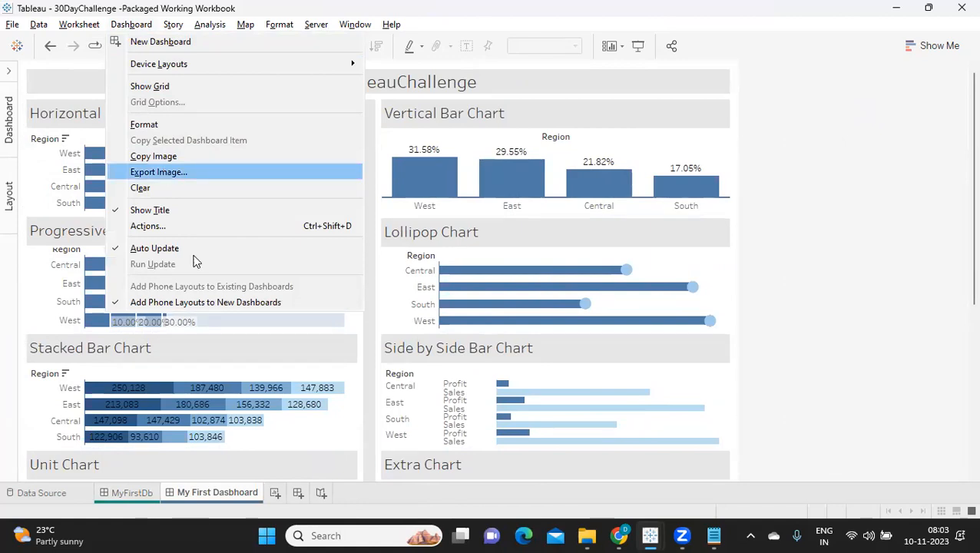
left_click(163, 173)
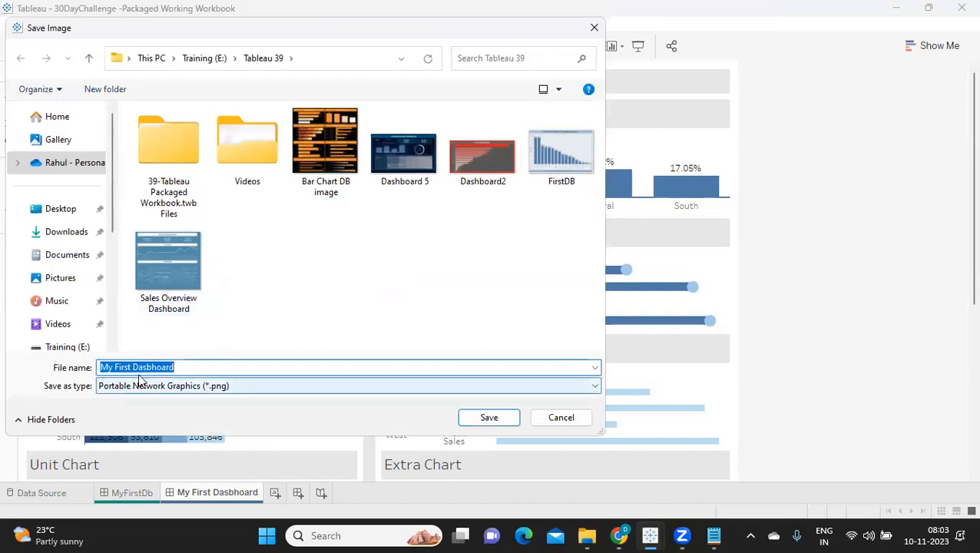
left_click_drag(110, 217, 116, 298)
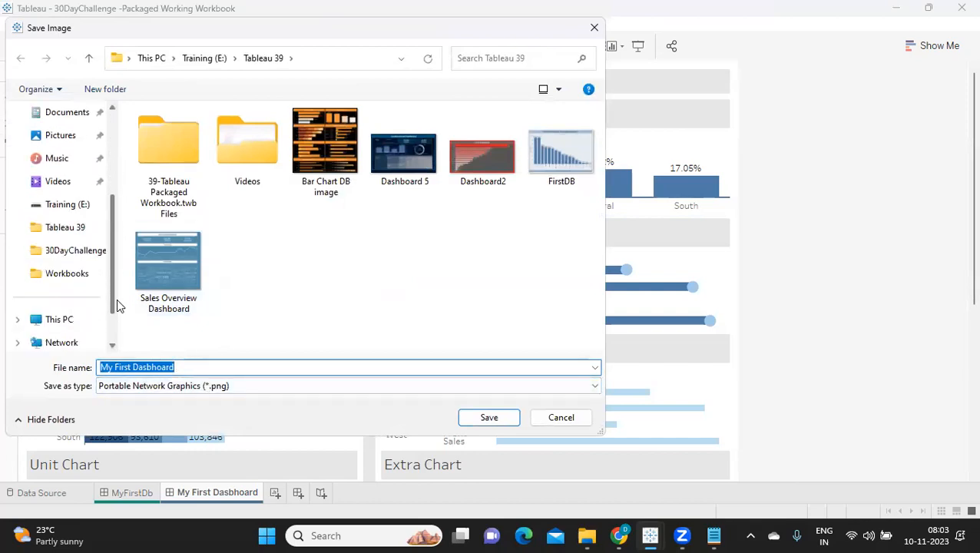
left_click(76, 250)
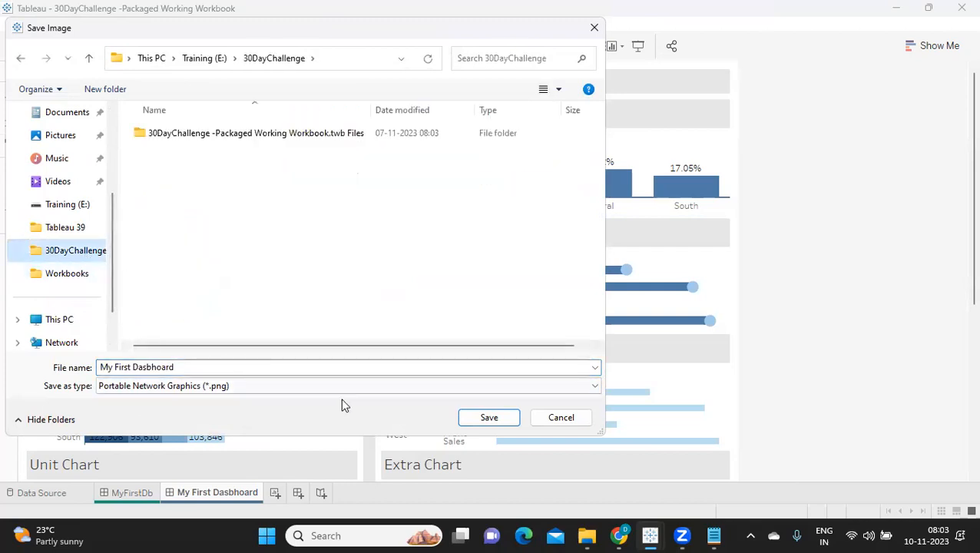
left_click(466, 415)
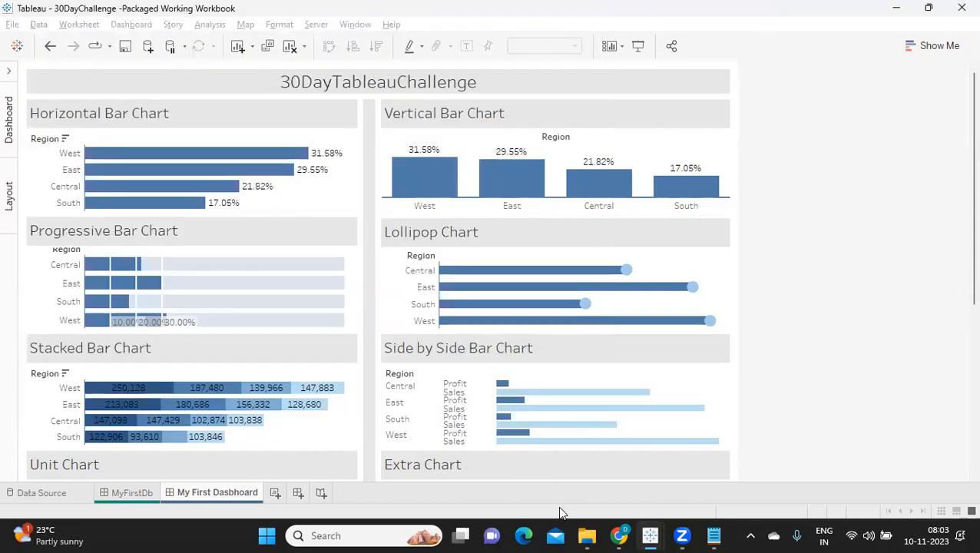
Switch to File Explorer and open the exported My First Dasbhoard image from the 30DayChallenge folder.
mouse_move(583, 536)
left_click(575, 465)
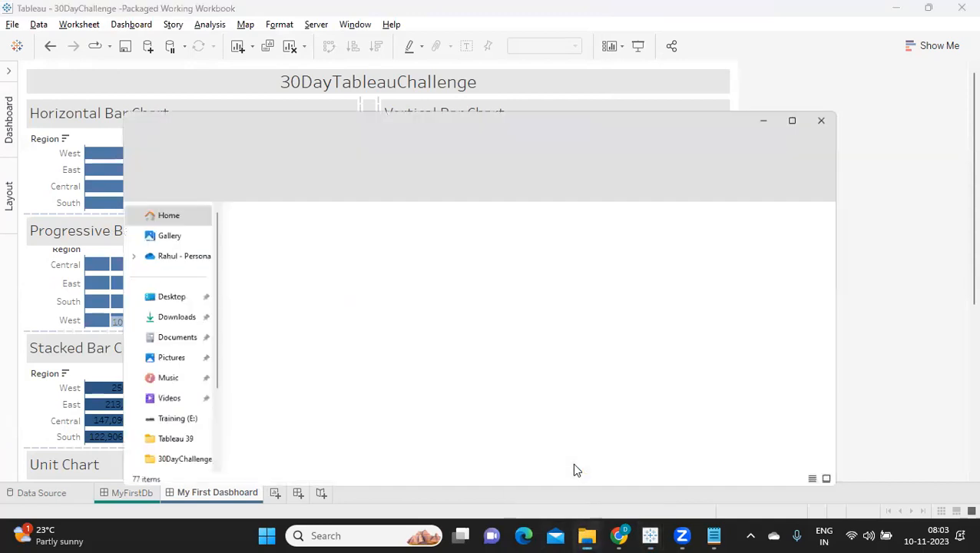
left_click(139, 380)
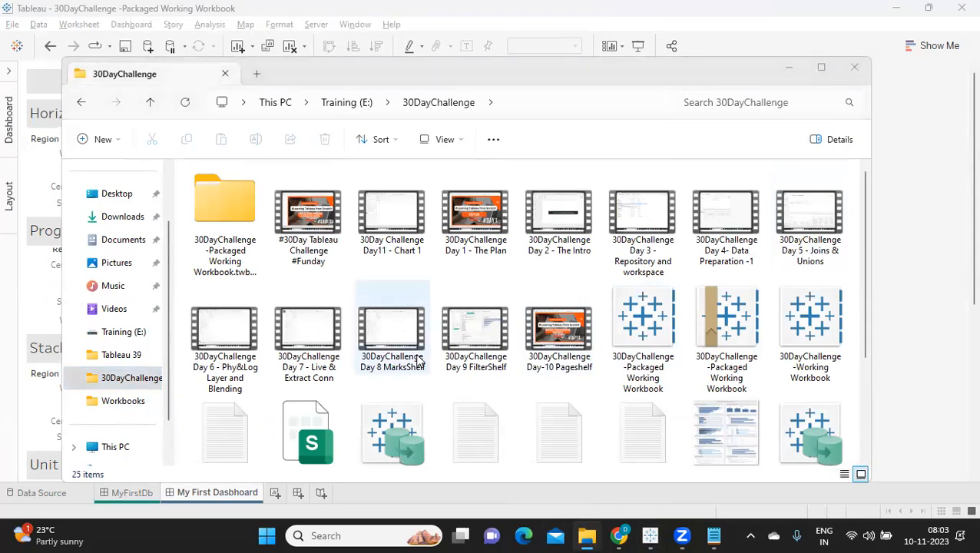
scroll(649, 367, "down", 3)
left_click(753, 315)
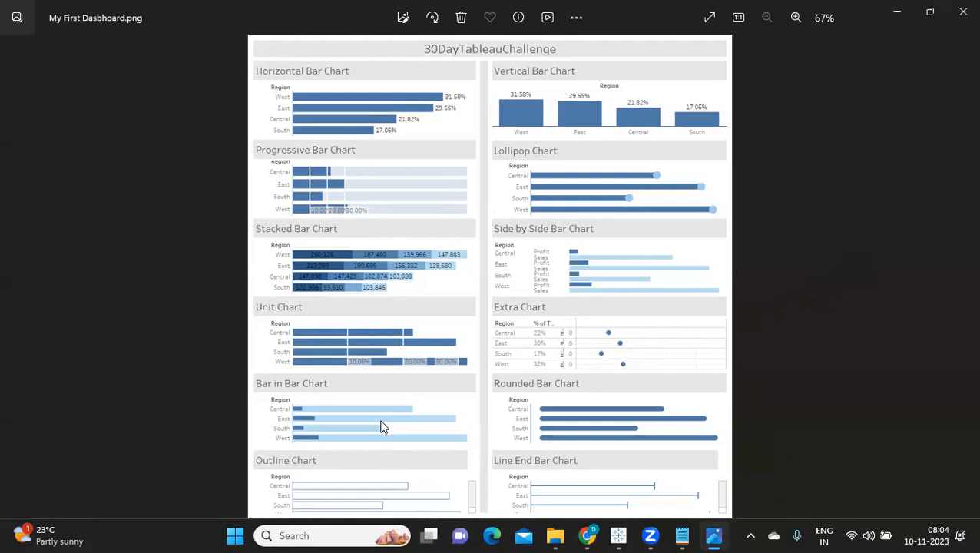
Examine the charts in the exported dashboard image up close, close it and return to the Tableau dashboard.
scroll(383, 427, "up", 2)
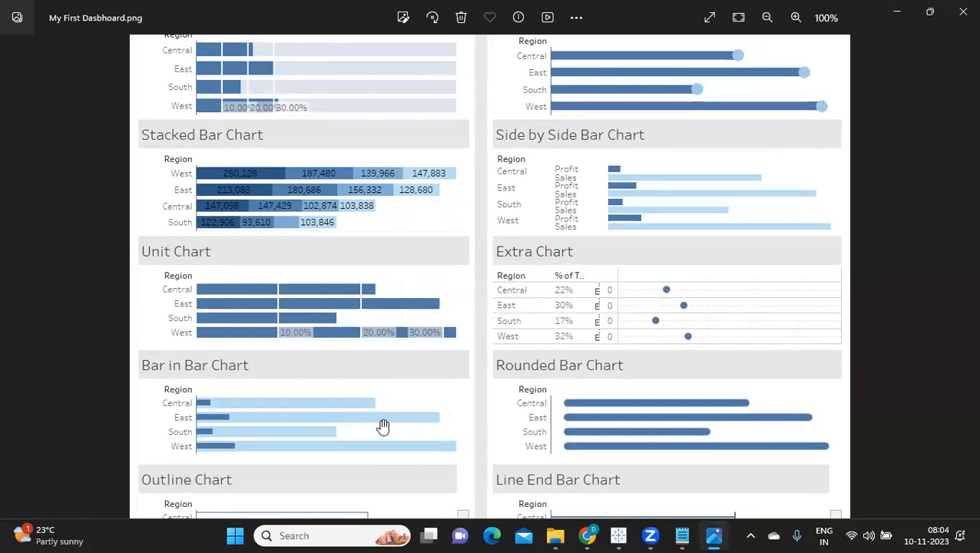
scroll(383, 426, "up", 1)
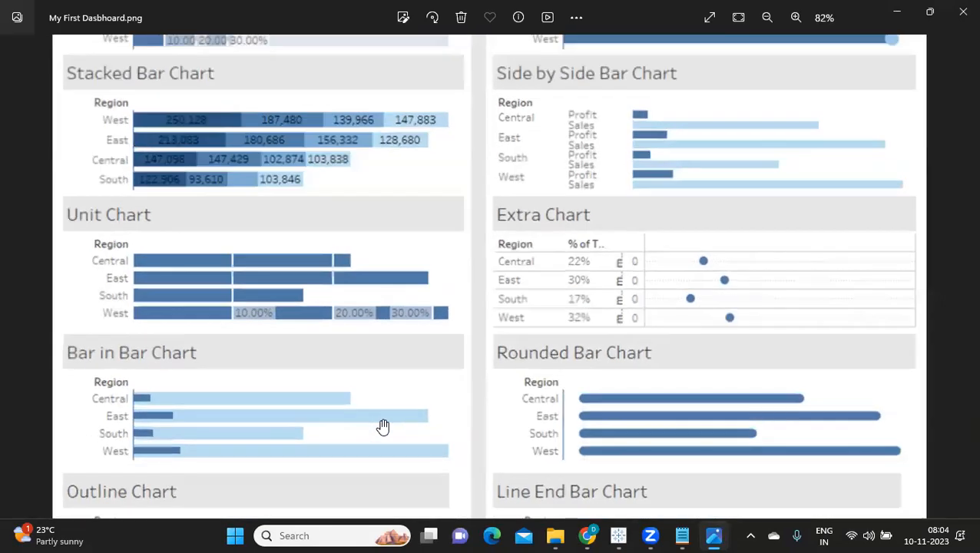
scroll(383, 427, "down", 2)
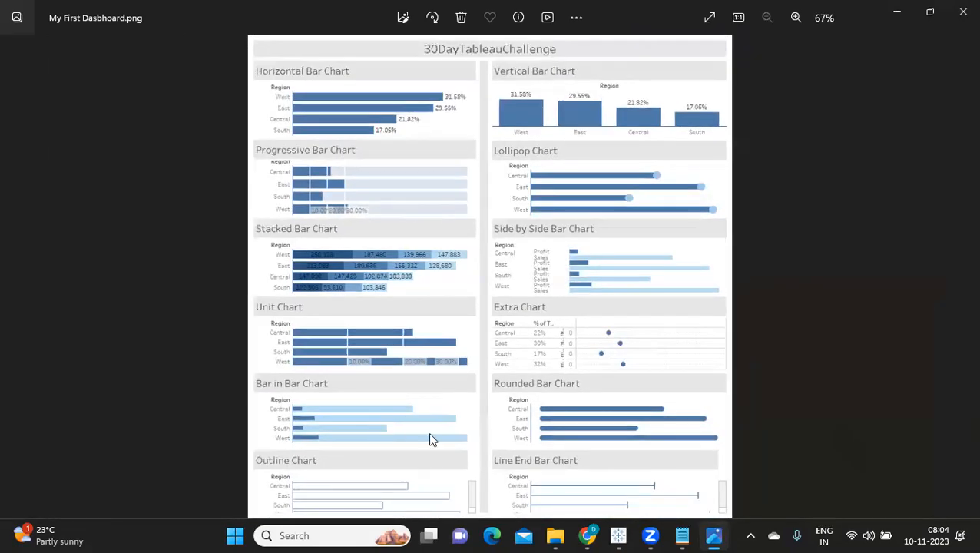
left_click(959, 13)
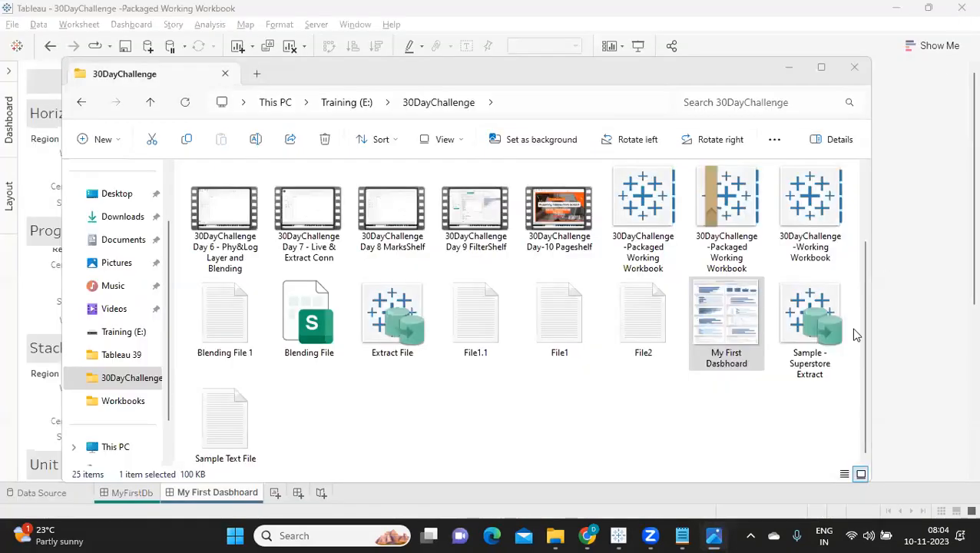
left_click(788, 68)
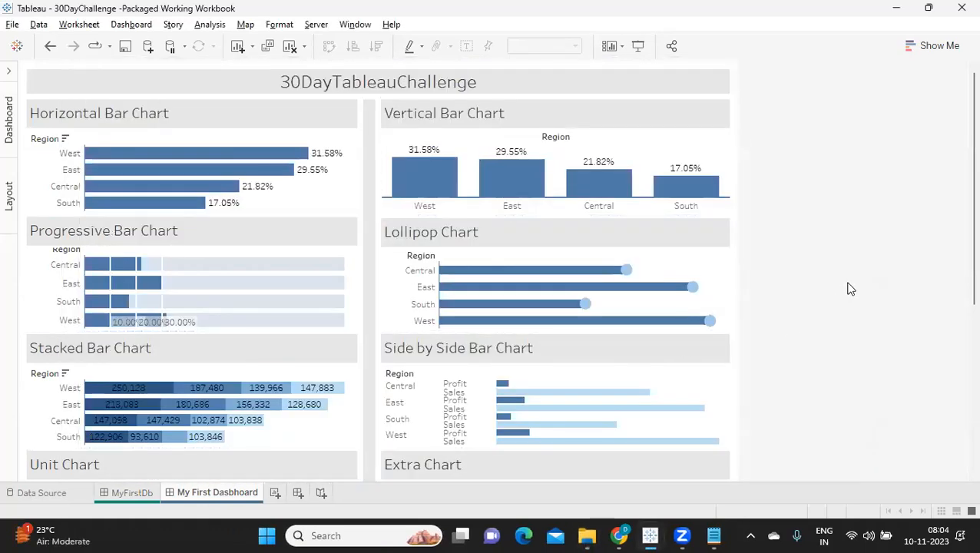